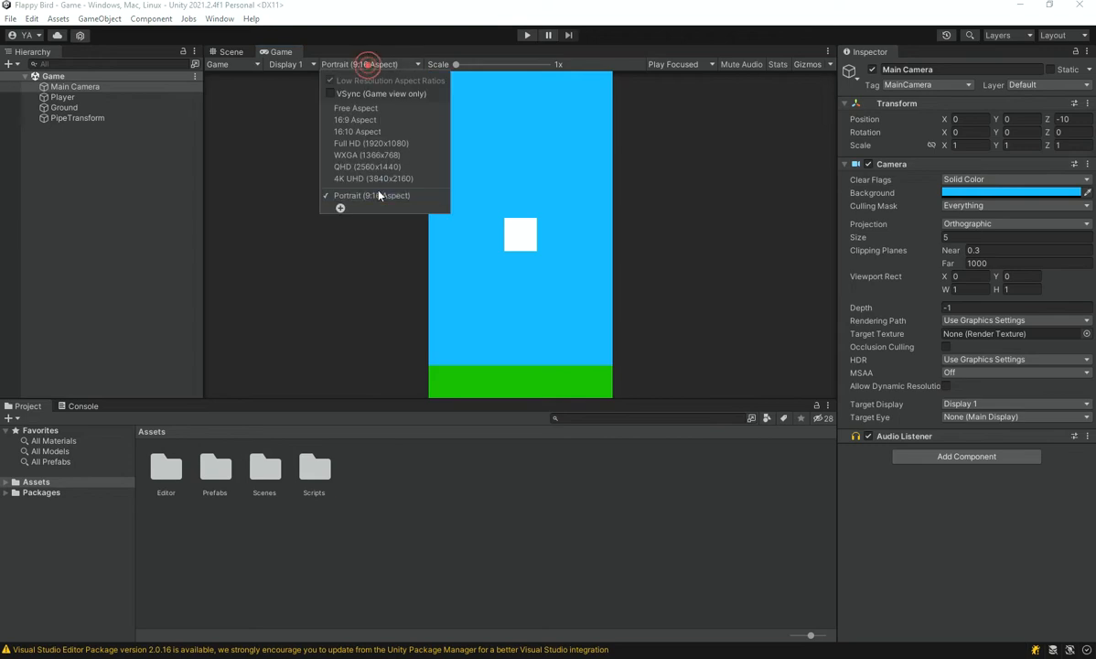
# Play-test the game in Portrait (9:16 Aspect), flapping the player through the oncoming pipes, and stop the run
pyautogui.click(362, 194)
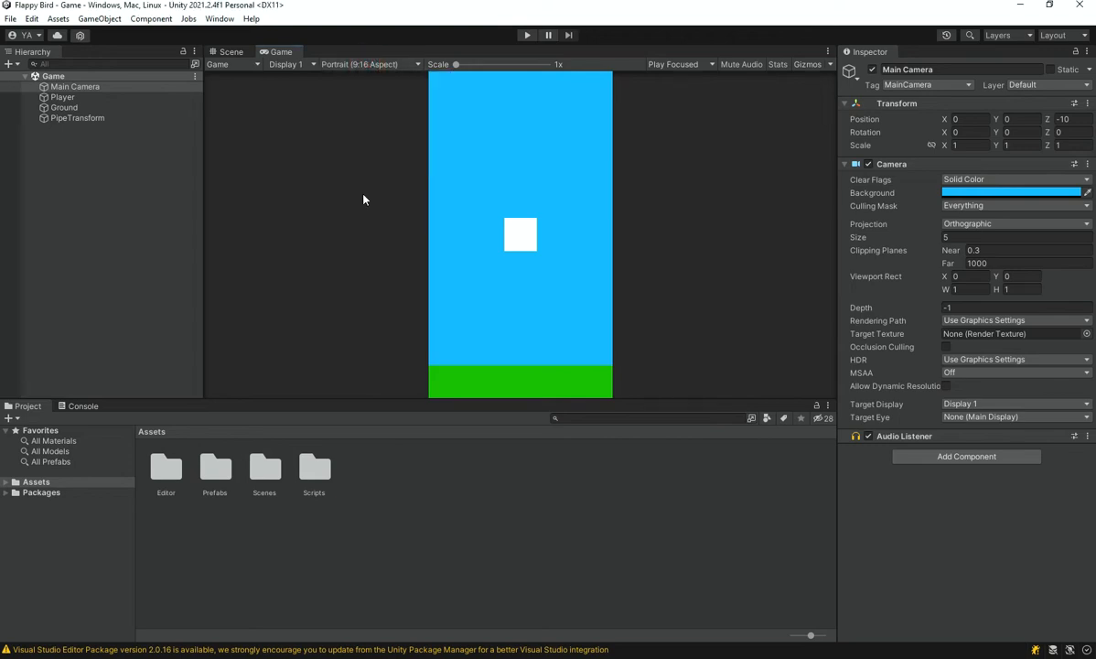
pyautogui.click(527, 34)
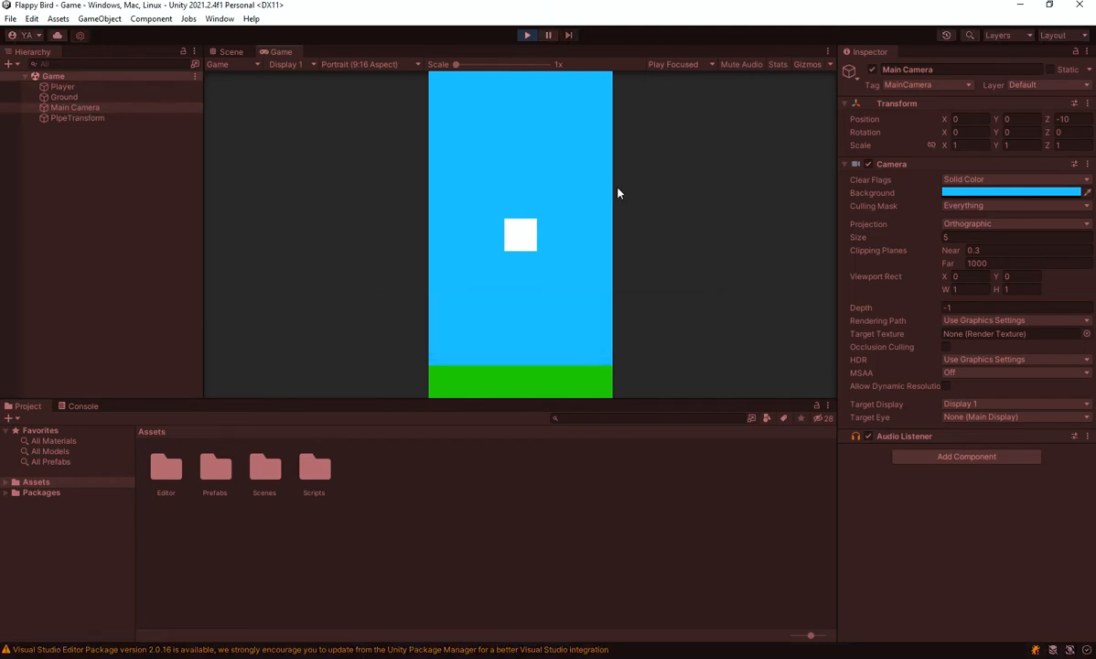
pyautogui.press('space')
pyautogui.press('space')
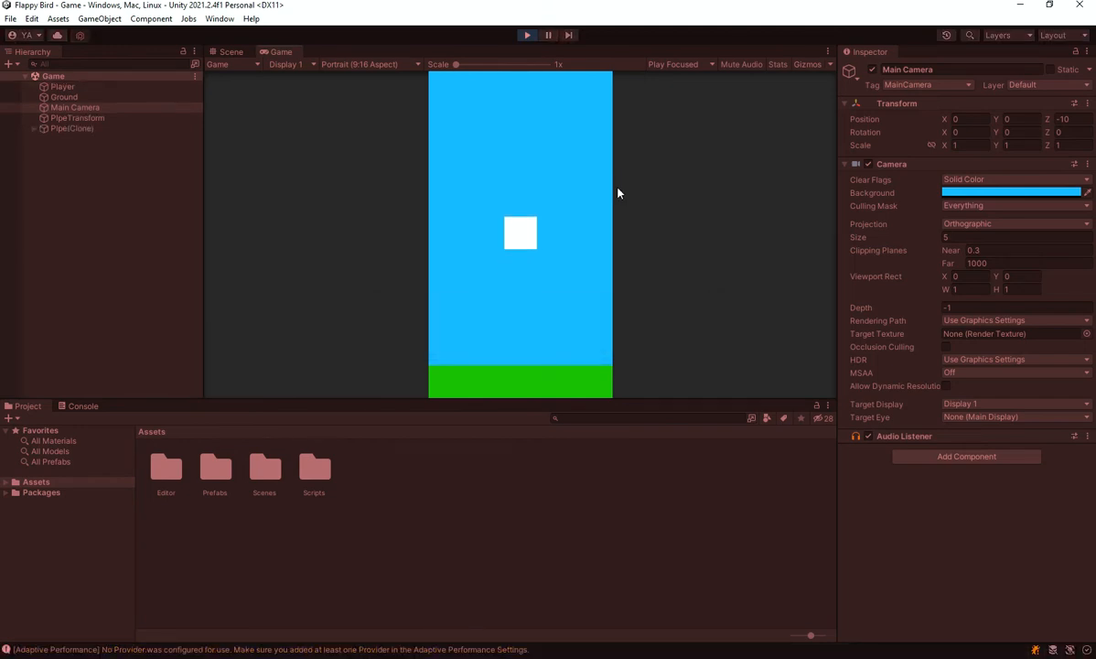
pyautogui.press('space')
pyautogui.press('space')
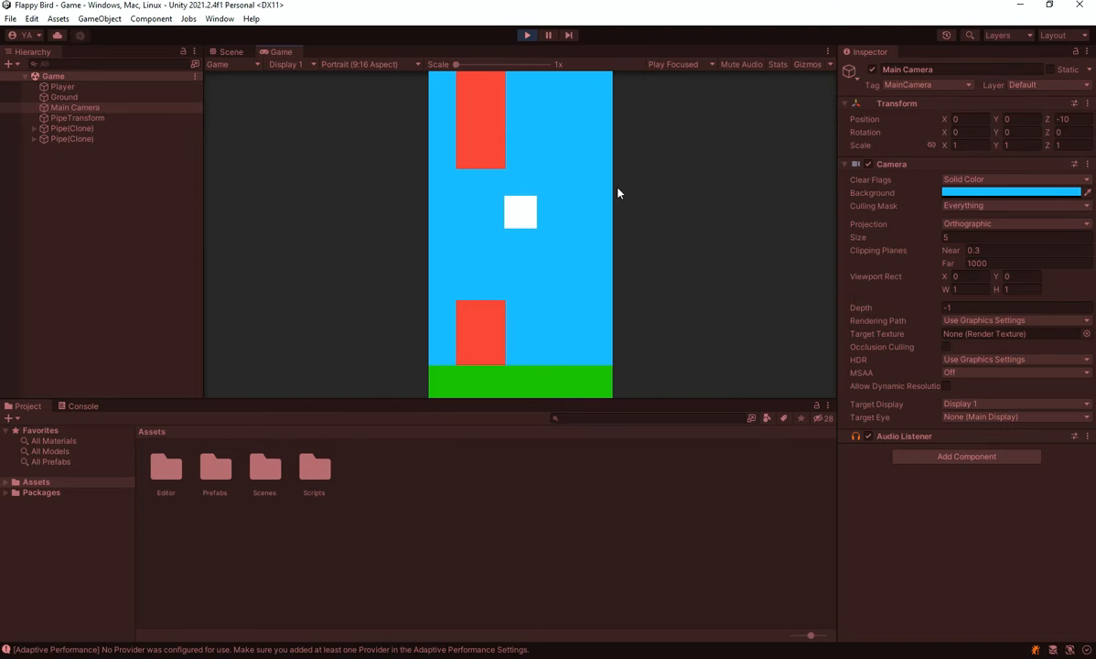
pyautogui.press('space')
pyautogui.press('space')
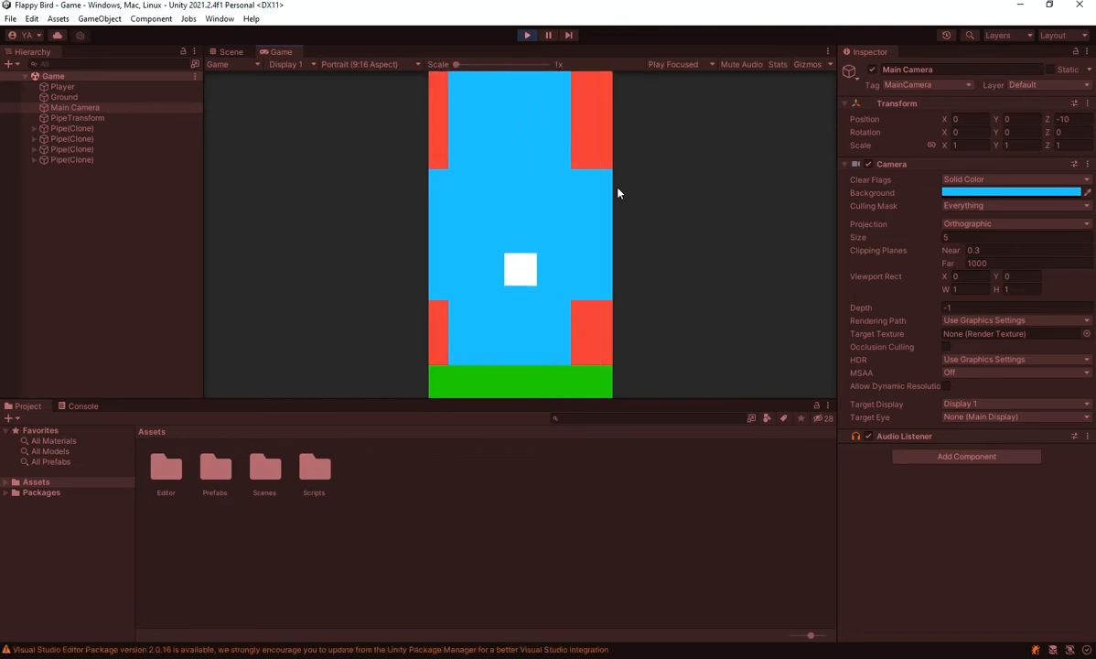
pyautogui.press('space')
pyautogui.press('space')
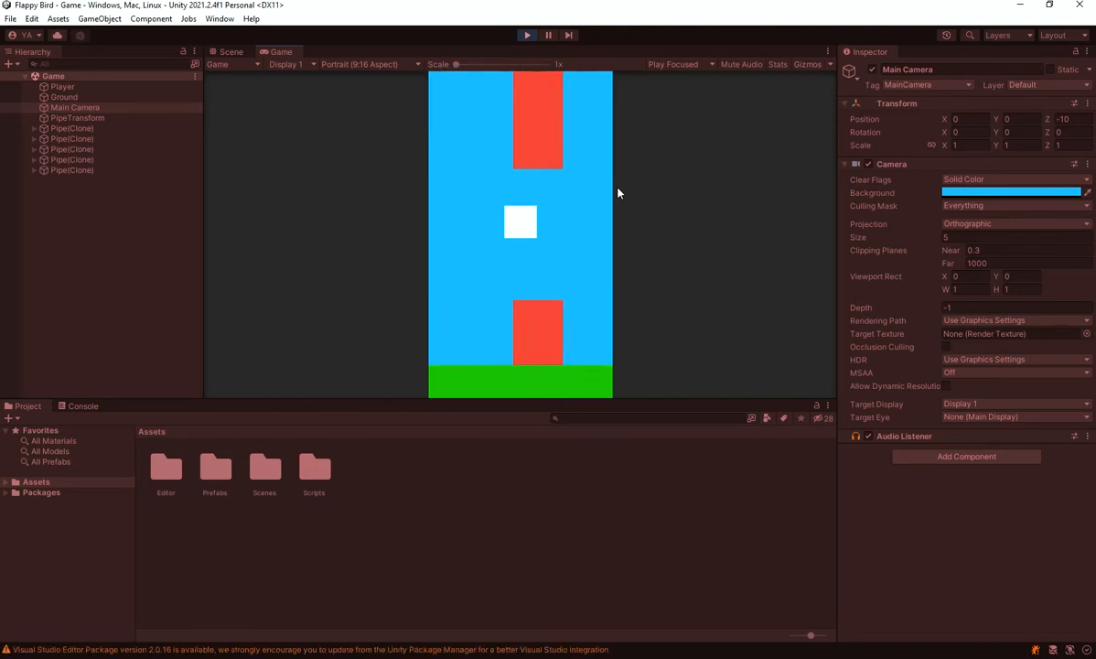
pyautogui.press('space')
pyautogui.press('space')
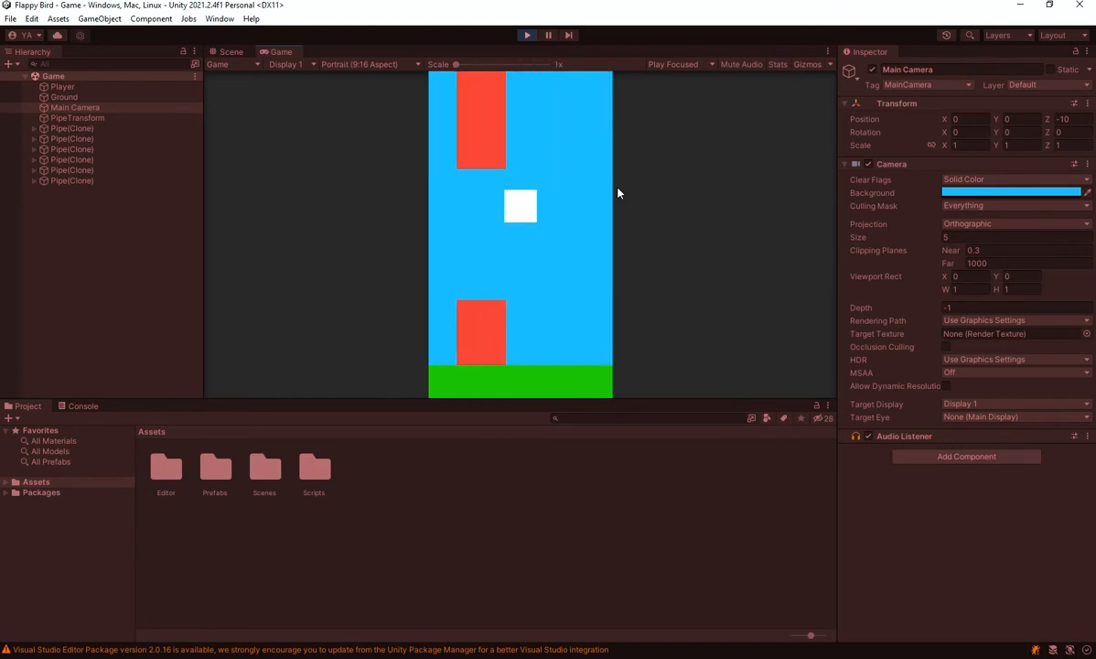
pyautogui.press('space')
pyautogui.press('space')
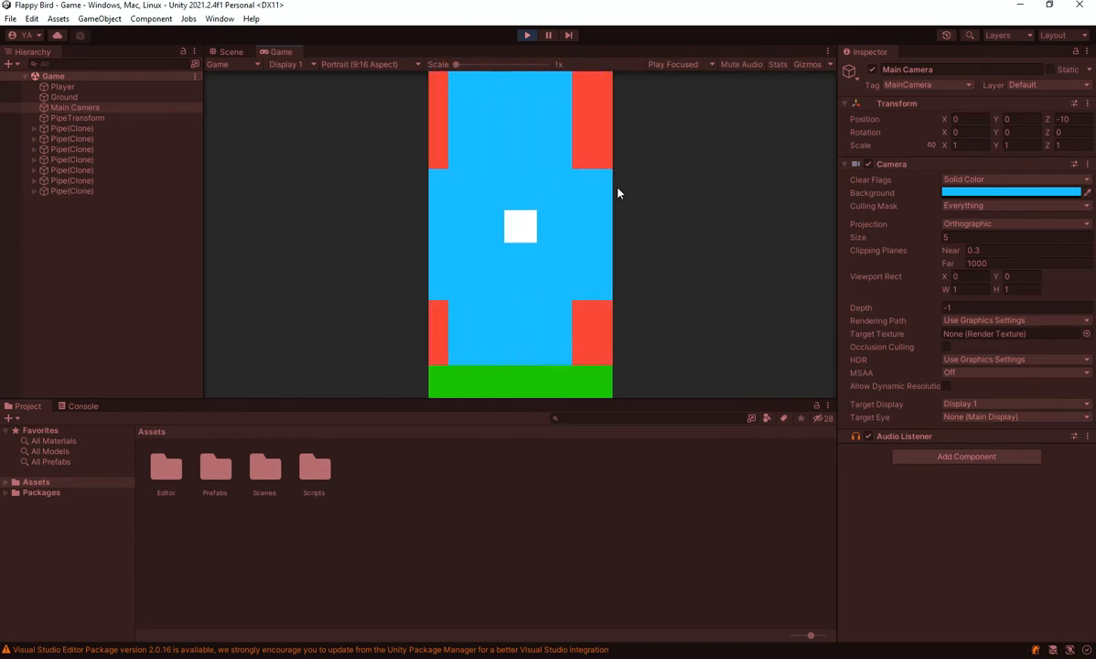
pyautogui.press('space')
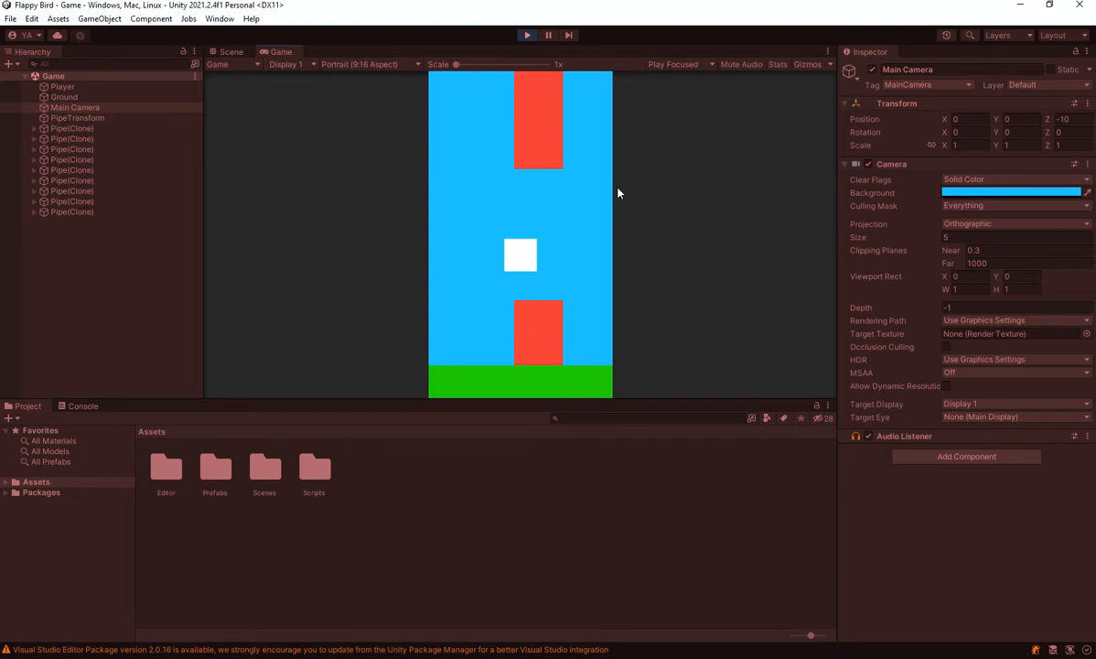
pyautogui.press('space')
pyautogui.press('space')
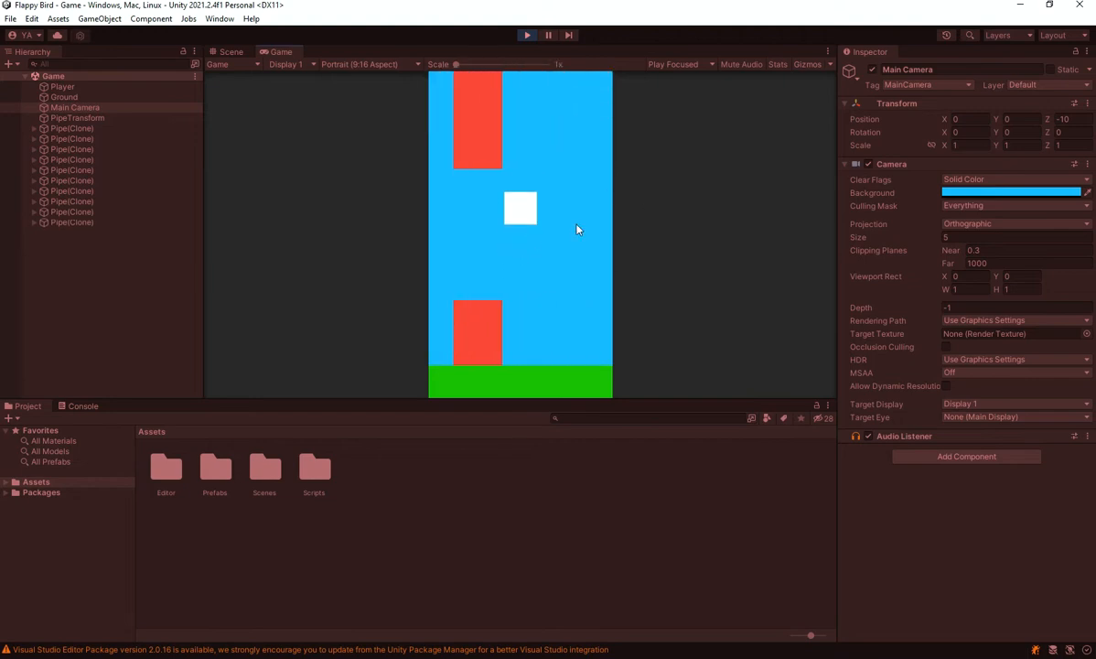
pyautogui.press('space')
pyautogui.press('space')
pyautogui.press('space')
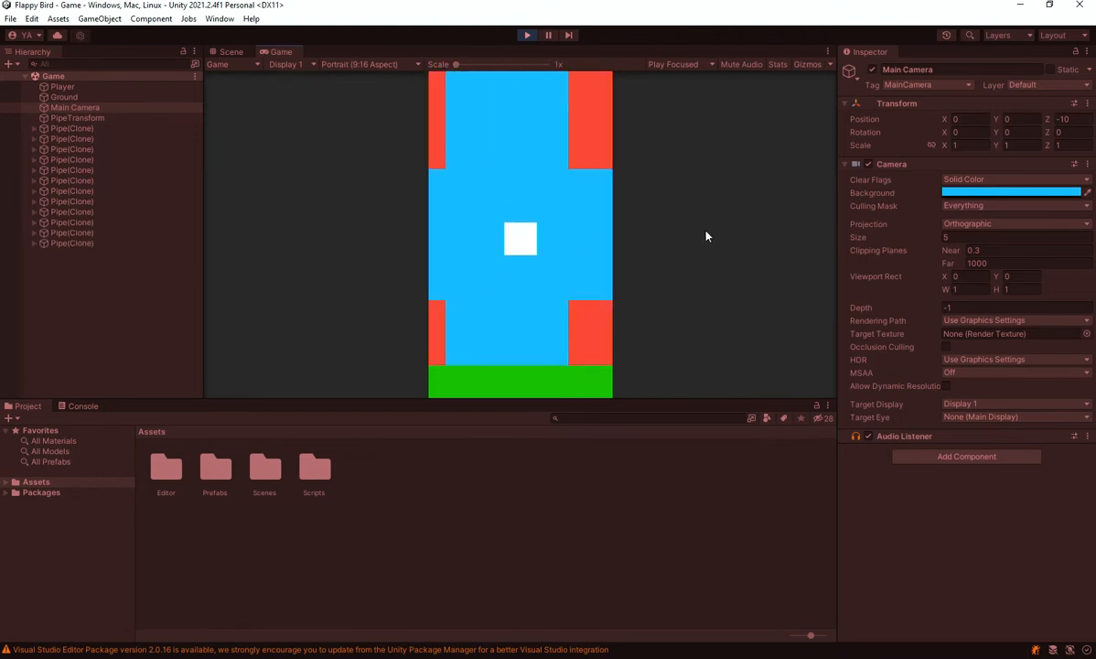
pyautogui.press('space')
pyautogui.press('space')
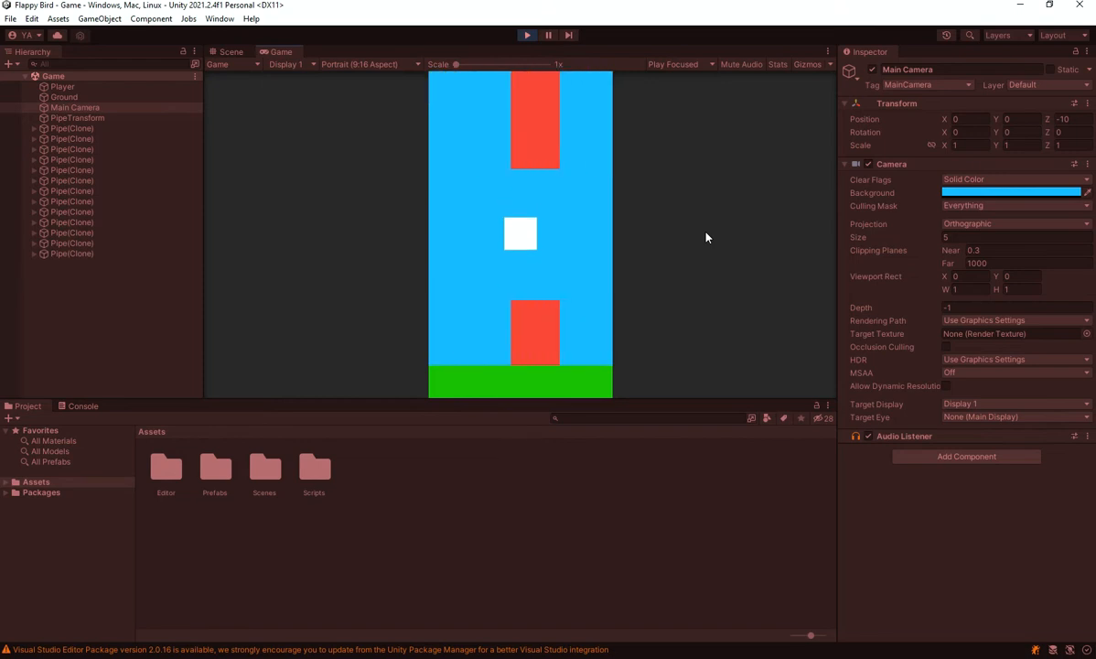
pyautogui.press('space')
pyautogui.press('space')
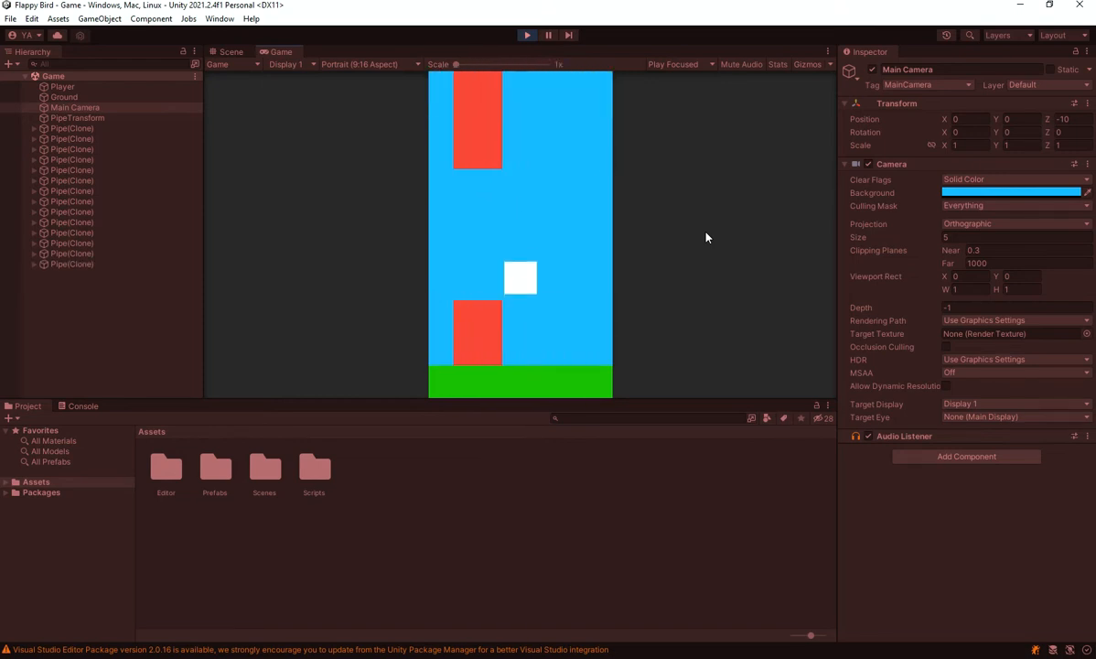
pyautogui.press('space')
pyautogui.press('space')
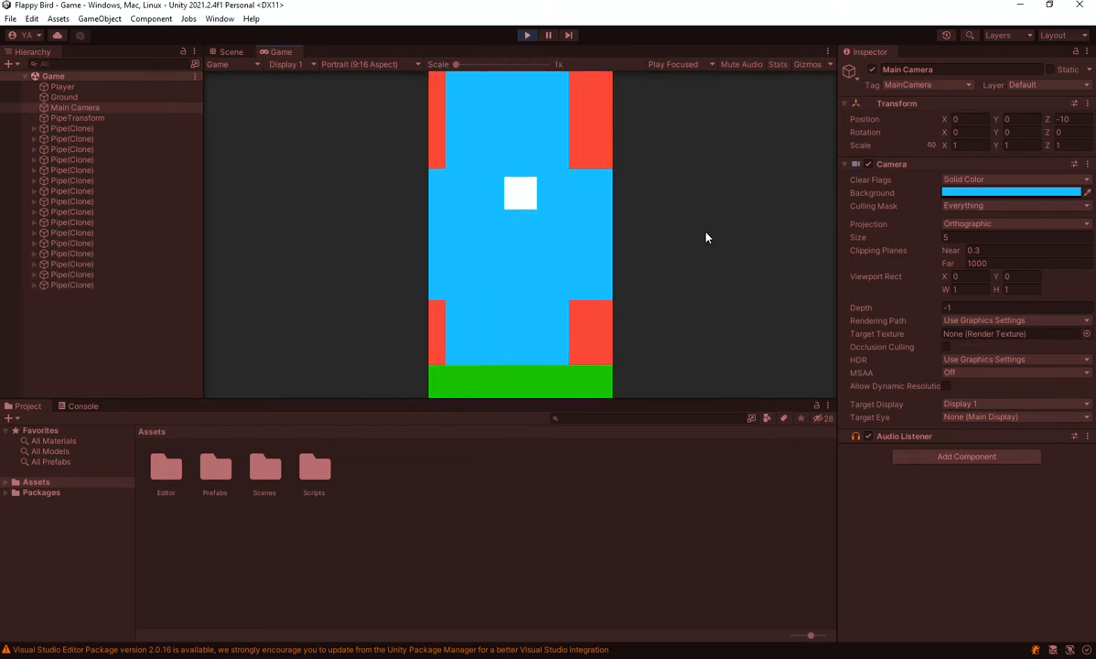
pyautogui.press('space')
pyautogui.press('space')
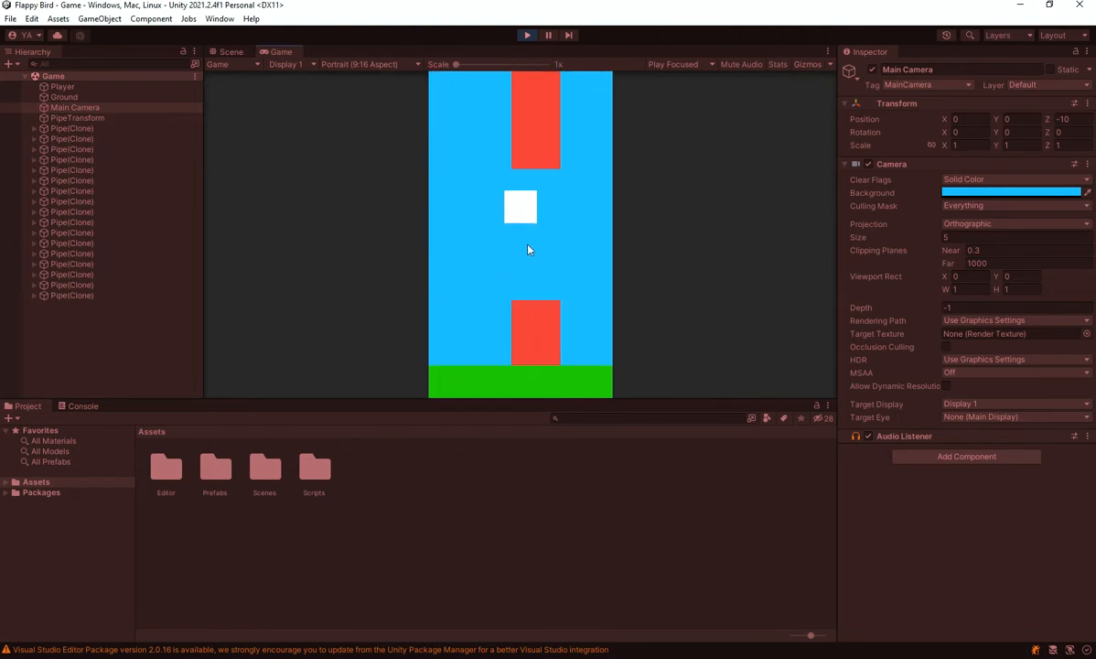
pyautogui.press('space')
pyautogui.press('space')
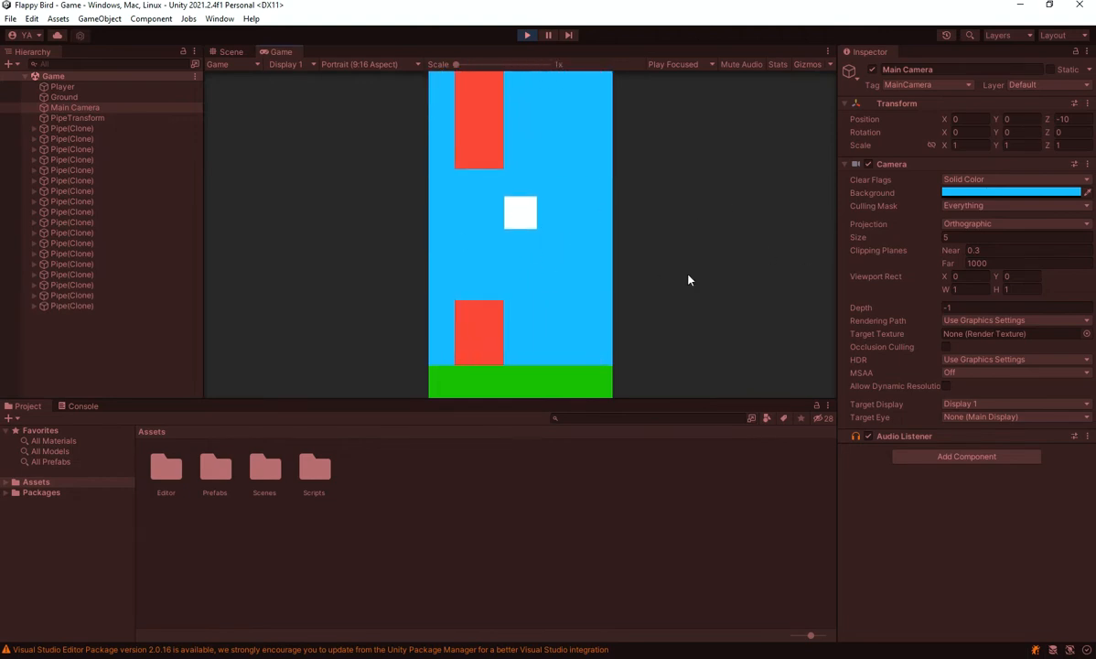
pyautogui.press('space')
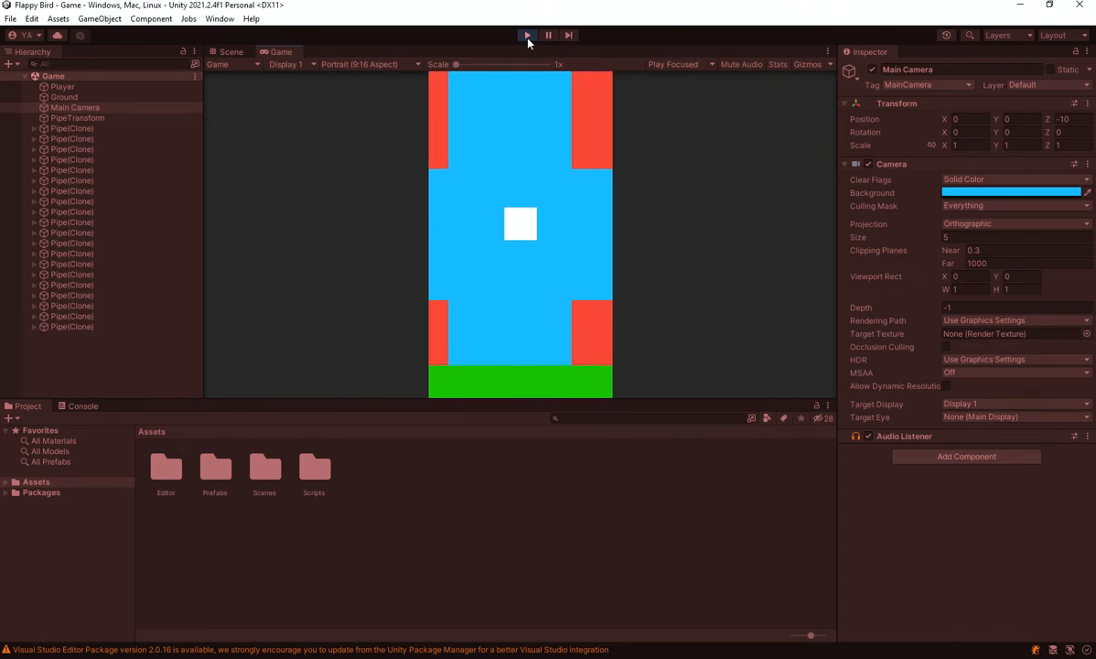
pyautogui.click(527, 35)
# Change the Player object's Sprite Renderer color to bright yellow in the scene
pyautogui.click(219, 51)
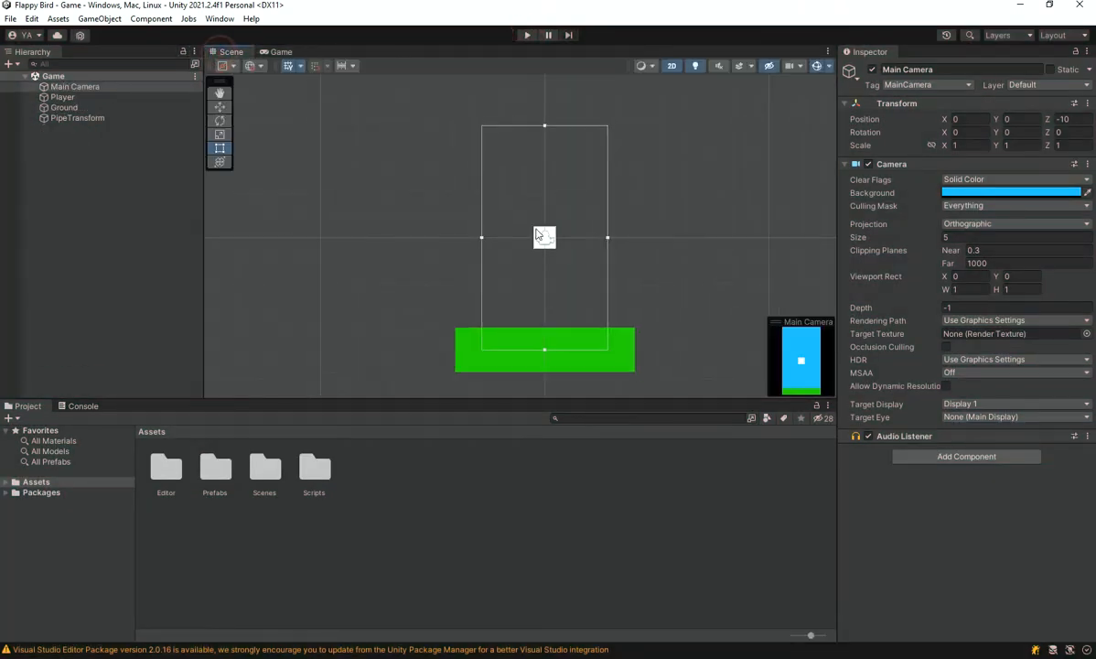
pyautogui.moveTo(593, 246); pyautogui.dragTo(592, 216, button='middle')
pyautogui.scroll(-4, 592, 216)
pyautogui.moveTo(621, 286); pyautogui.dragTo(558, 314, button='middle')
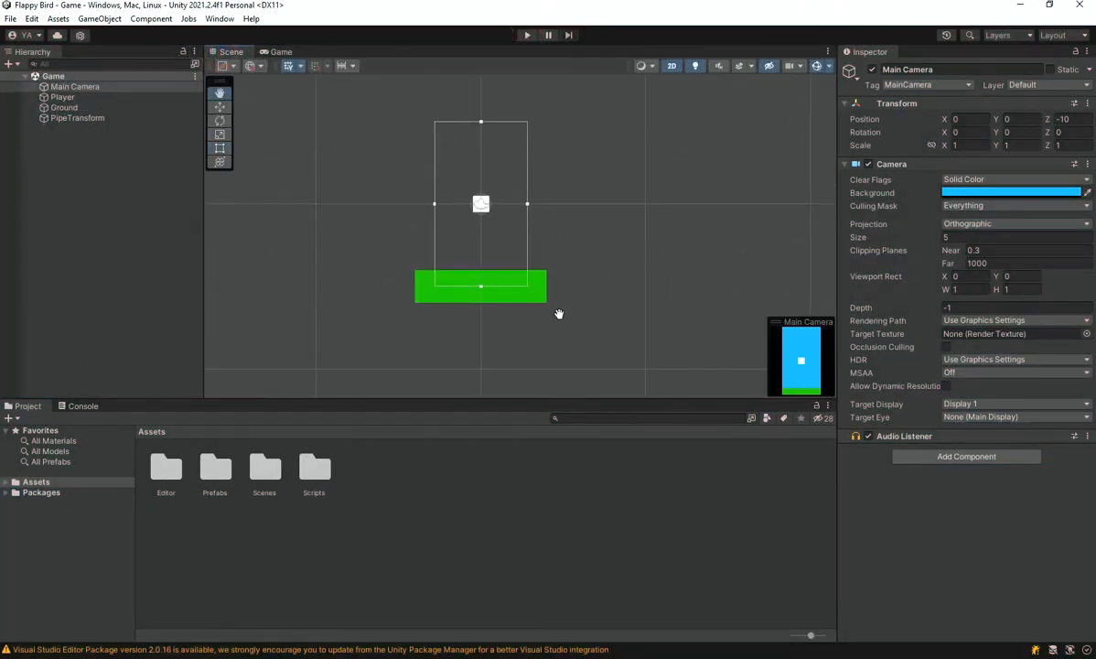
pyautogui.click(63, 97)
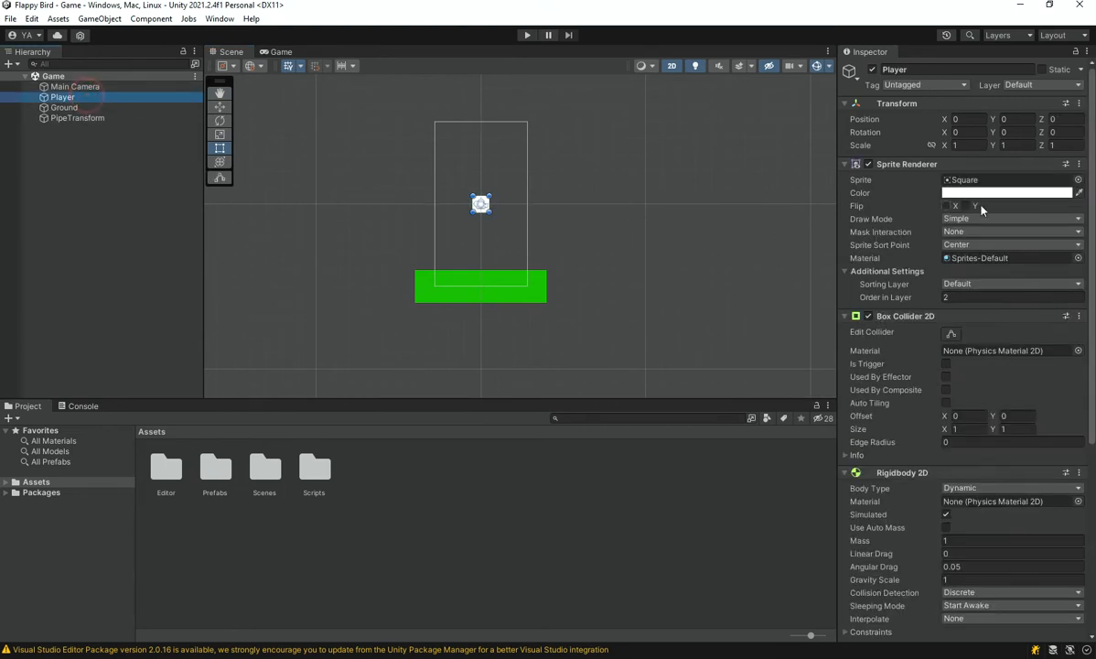
pyautogui.click(983, 193)
pyautogui.click(1049, 240)
pyautogui.moveTo(1037, 268); pyautogui.dragTo(1071, 209)
pyautogui.click(1084, 184)
# Play-test the game with the recolored player, flapping it repeatedly, and stop the run
pyautogui.click(281, 51)
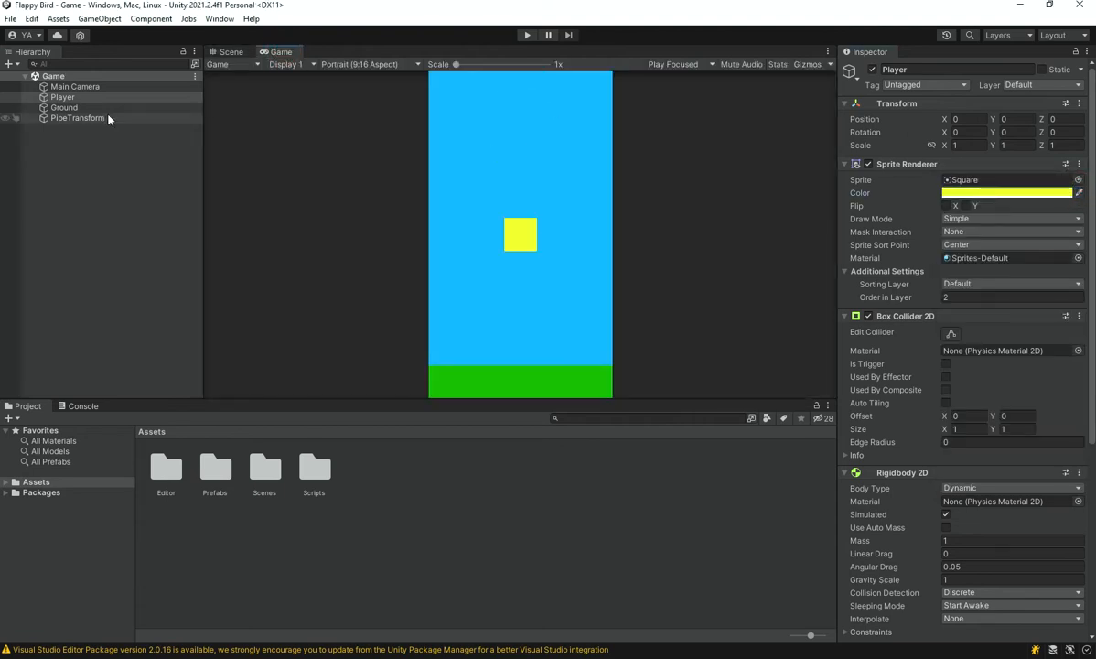
pyautogui.click(527, 37)
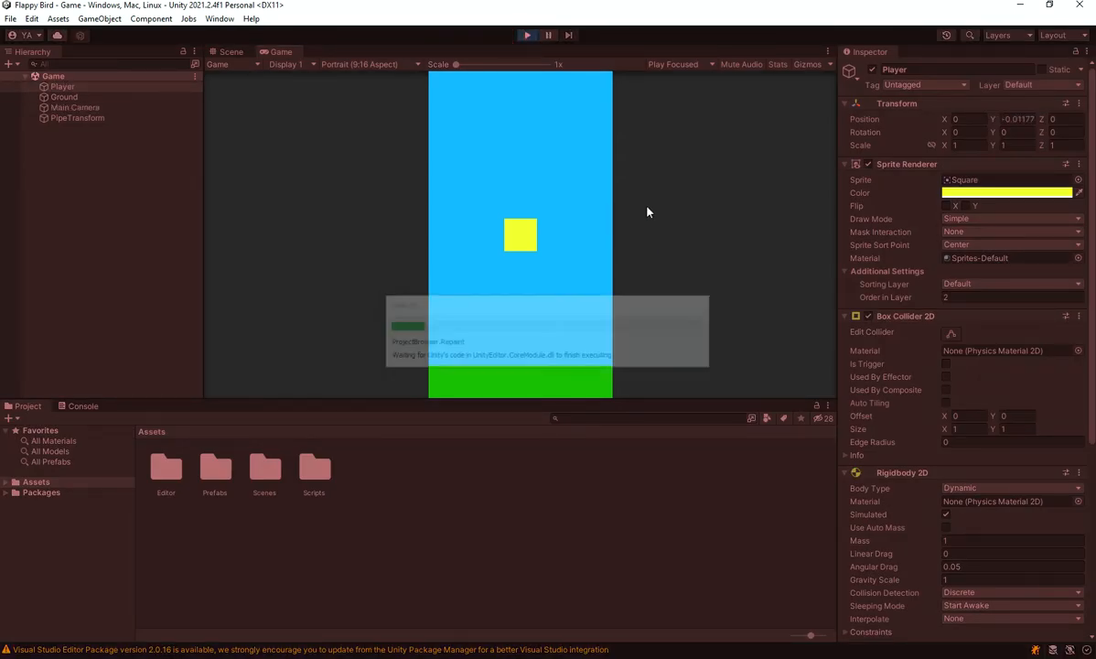
pyautogui.press('space')
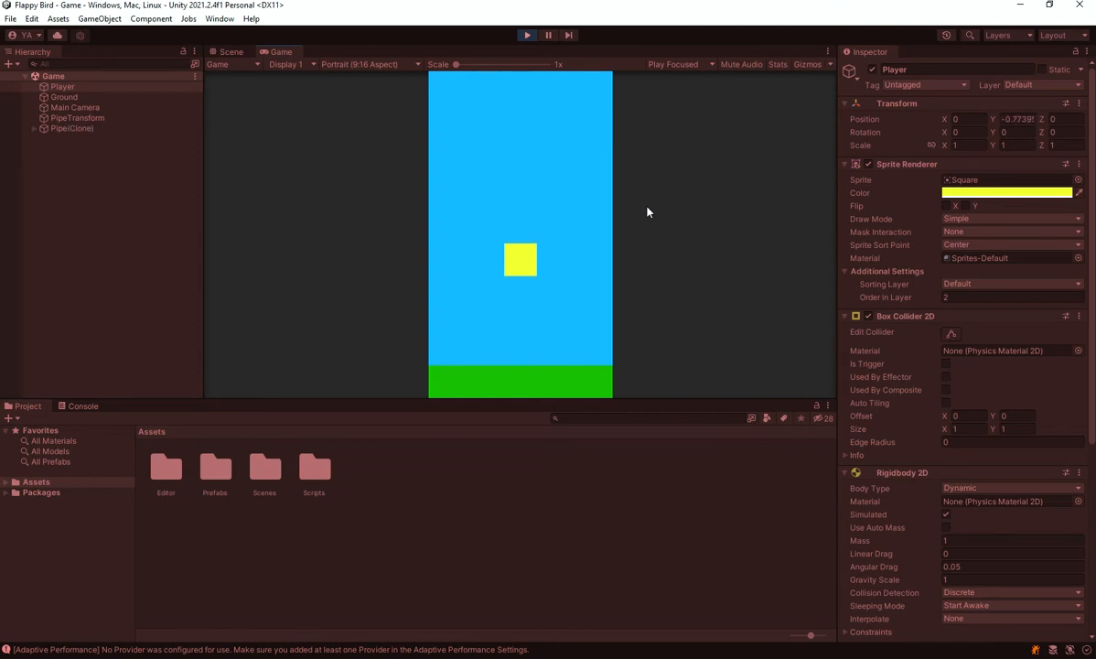
pyautogui.press('space')
pyautogui.press('space')
pyautogui.press('space')
pyautogui.press('space')
pyautogui.press('space')
pyautogui.press('space')
pyautogui.press('space')
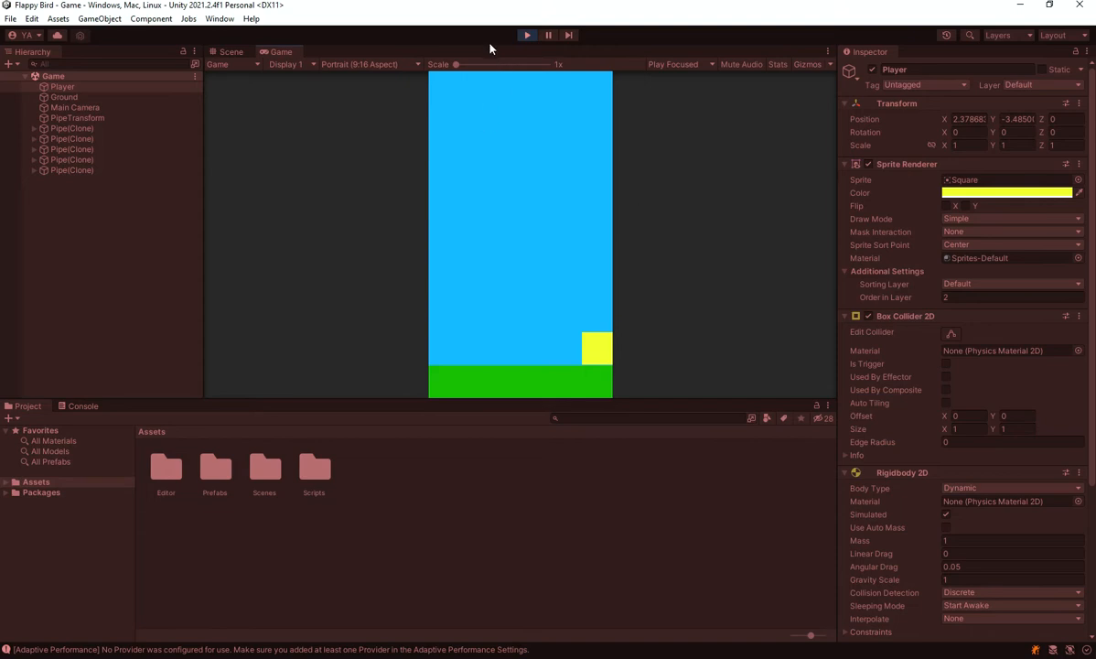
pyautogui.click(526, 36)
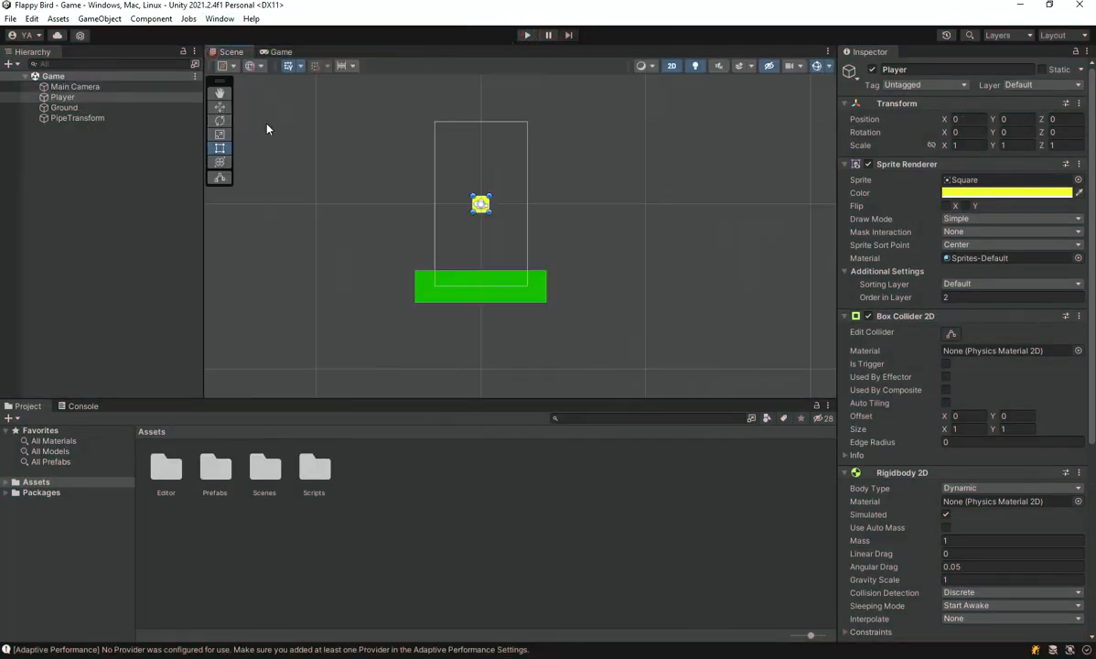
pyautogui.scroll(-1, 471, 281)
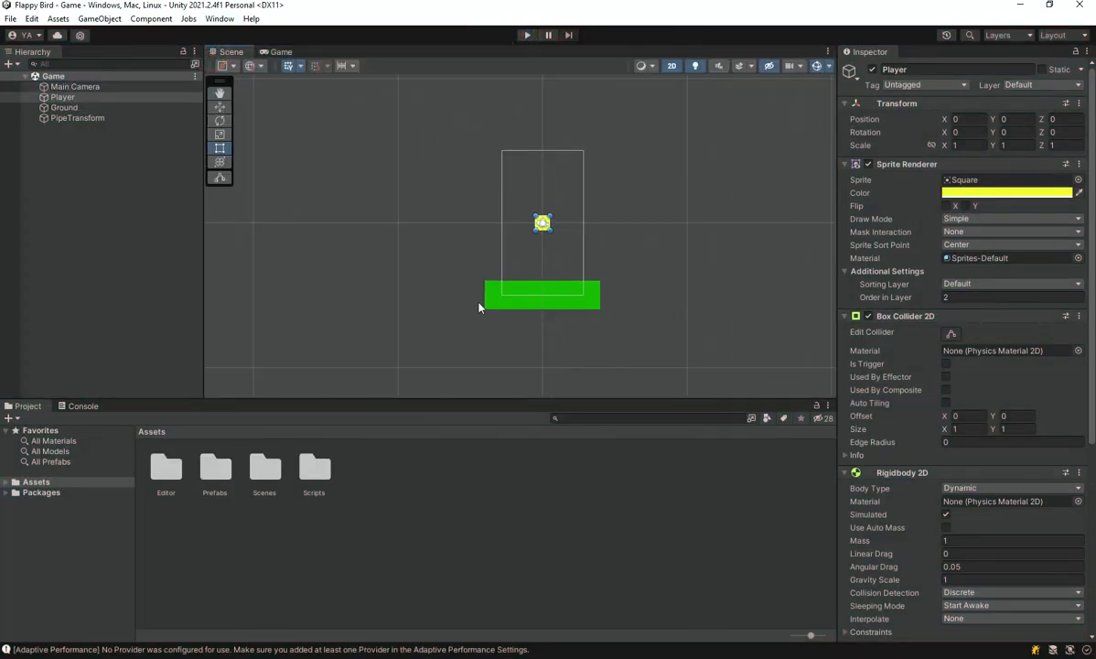
pyautogui.moveTo(479, 307); pyautogui.dragTo(511, 317, button='middle')
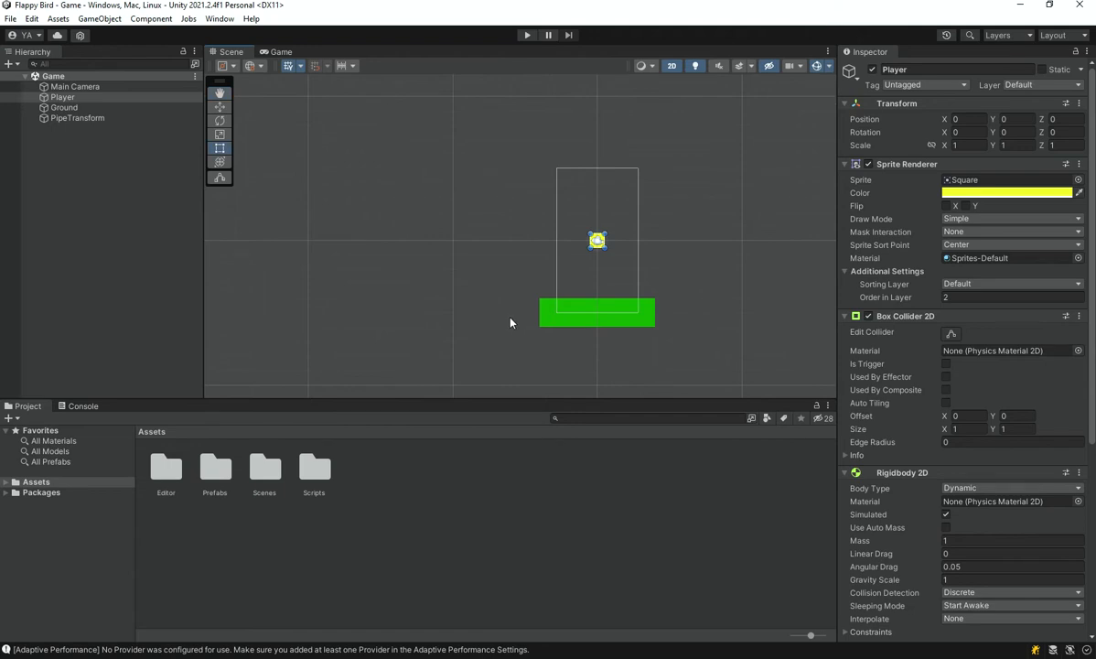
pyautogui.moveTo(502, 323); pyautogui.dragTo(501, 314, button='middle')
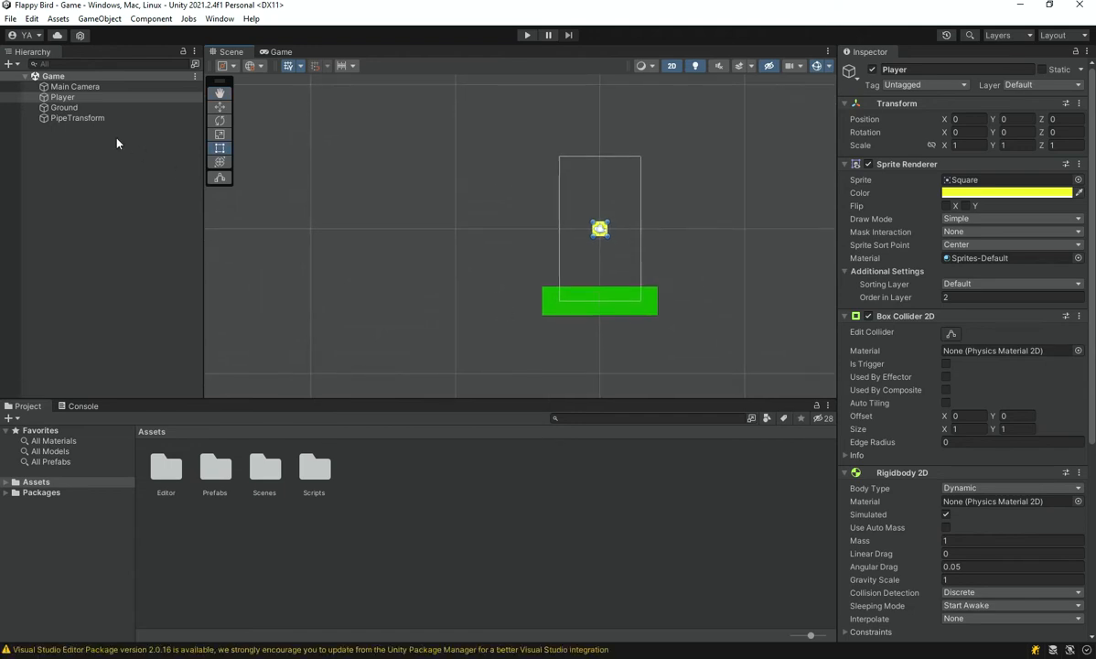
pyautogui.moveTo(490, 179); pyautogui.dragTo(485, 194, button='middle')
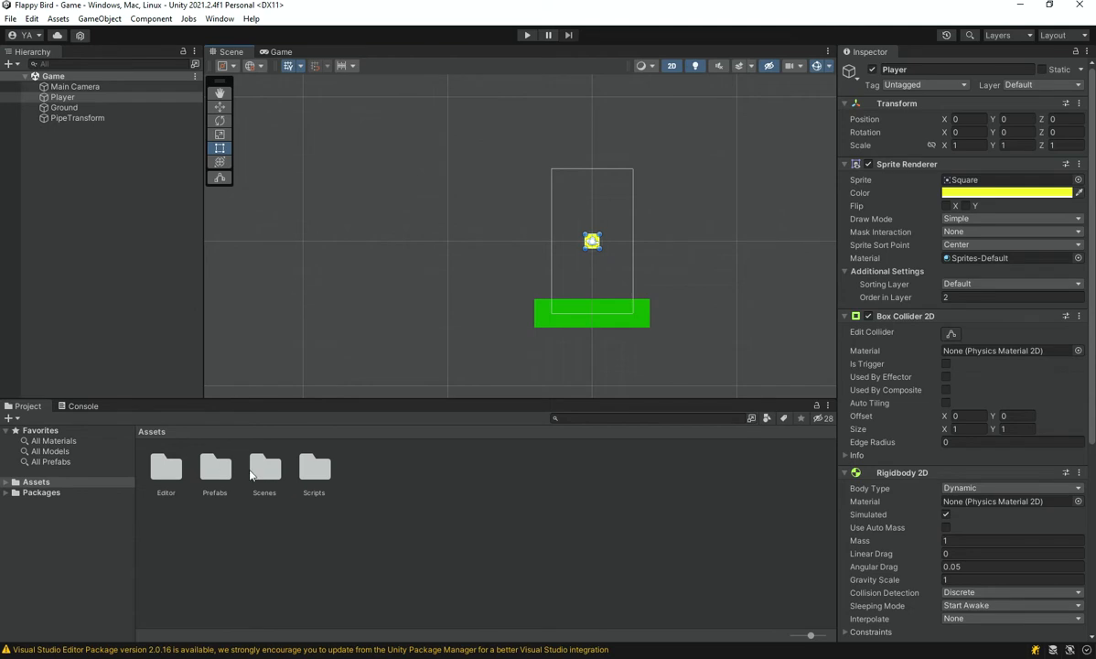
# In the Pipe script from the Scripts folder, add a serialized private float field lifetime = 3.0f below the speed field
pyautogui.doubleClick(332, 477)
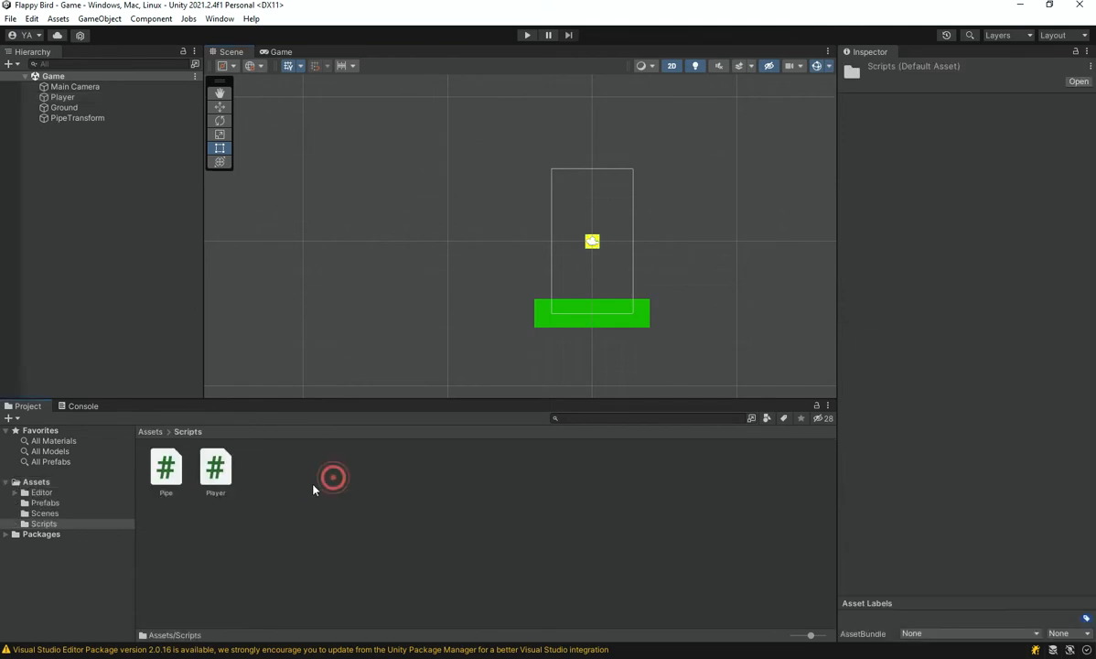
pyautogui.doubleClick(167, 471)
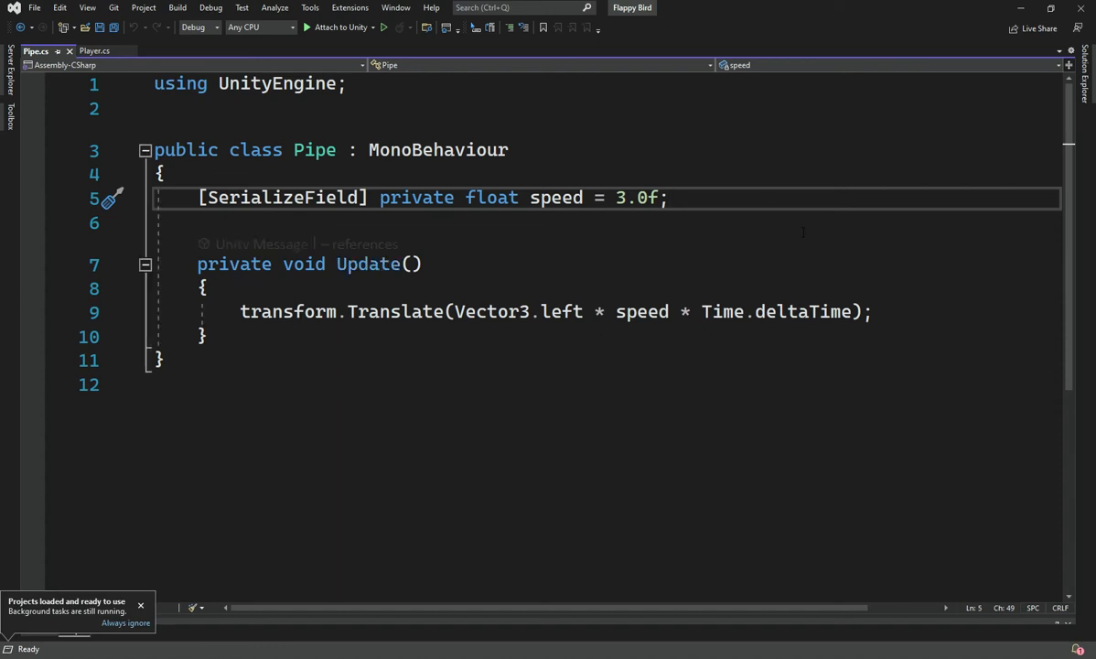
pyautogui.press('Return')
pyautogui.write('[Seri')
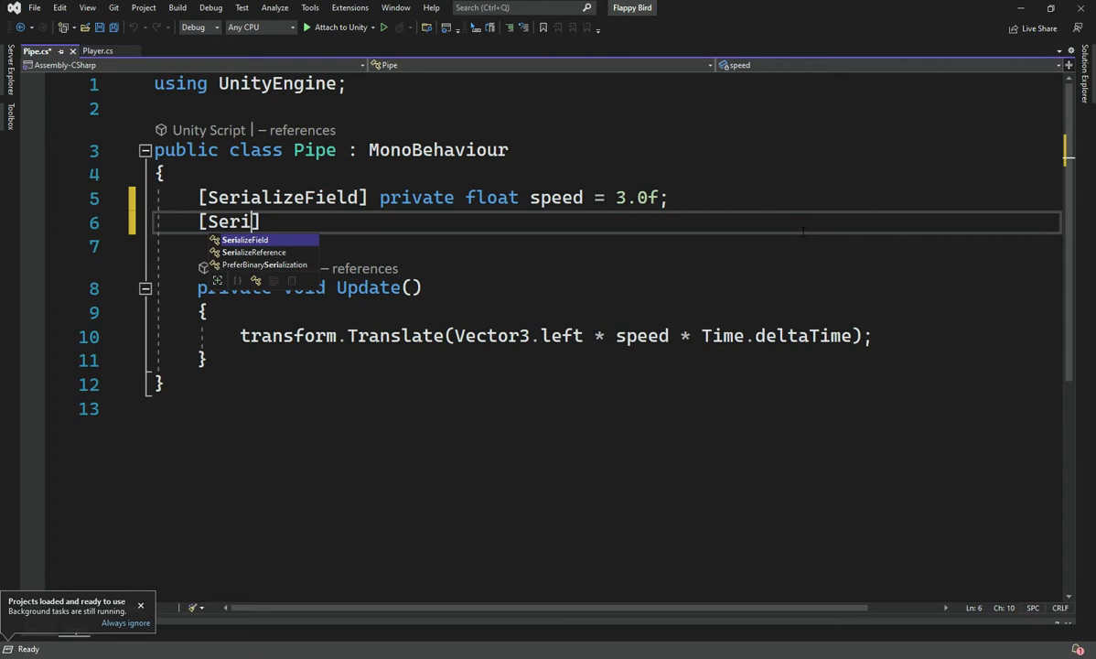
pyautogui.press('Tab')
pyautogui.write('] private float lie')
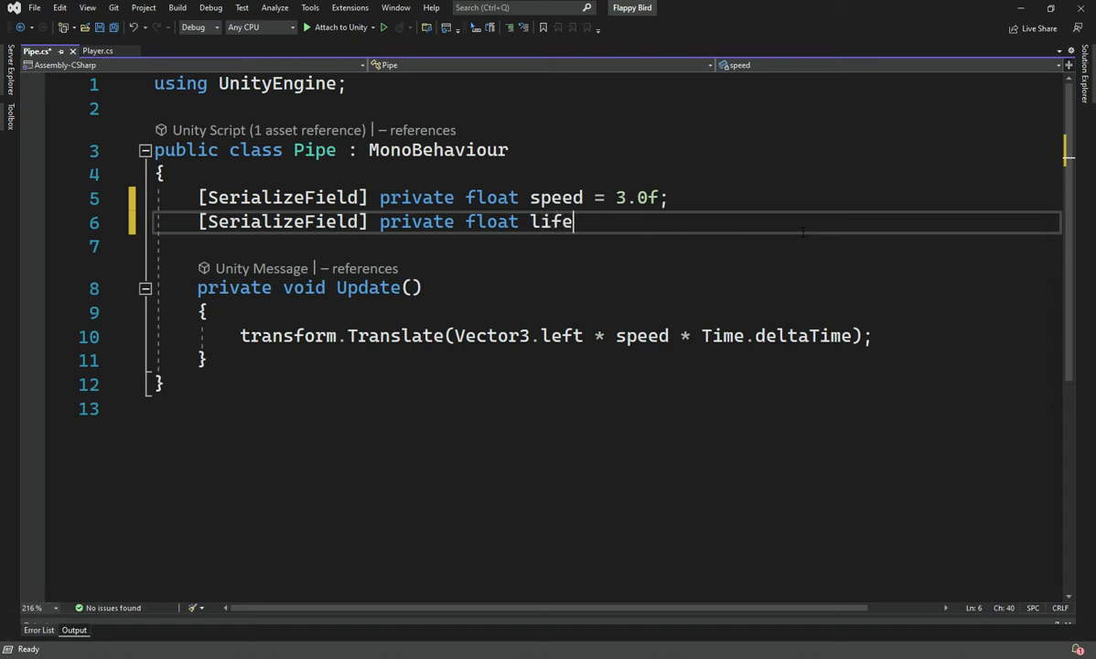
pyautogui.write('etinme')
pyautogui.press('BackSpace')
pyautogui.press('BackSpace')
pyautogui.press('BackSpace')
pyautogui.write('me = 3.0f;')
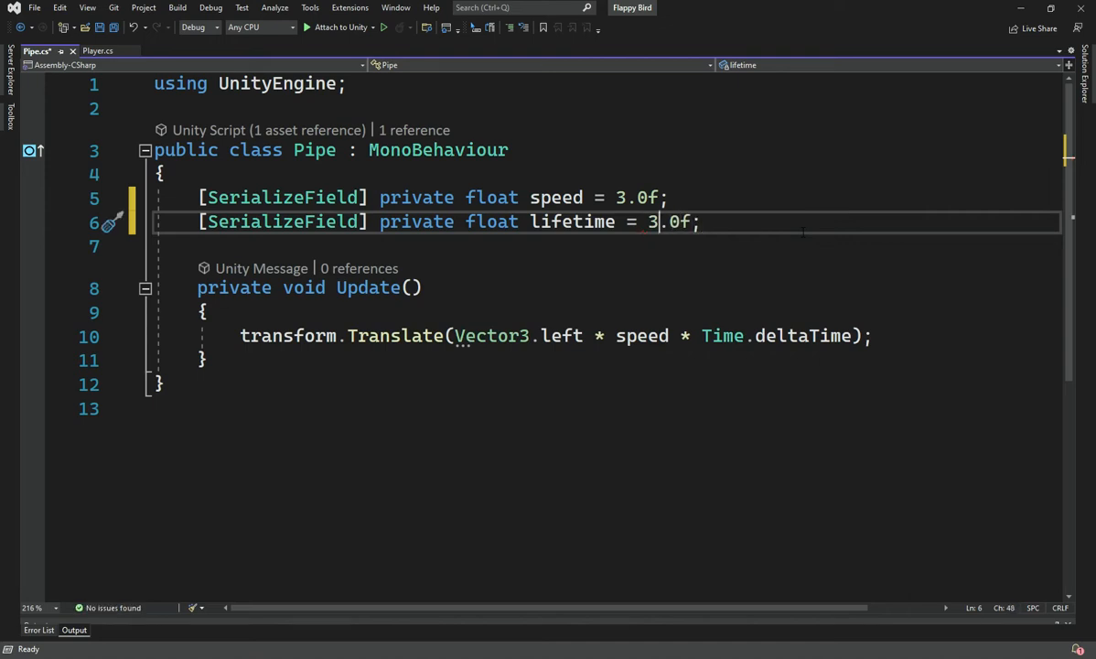
# Check the spawnTime field in the Player script, set the Pipe script's lifetime default to 2.0f, and save
pyautogui.click(97, 50)
pyautogui.scroll(2, 714, 293)
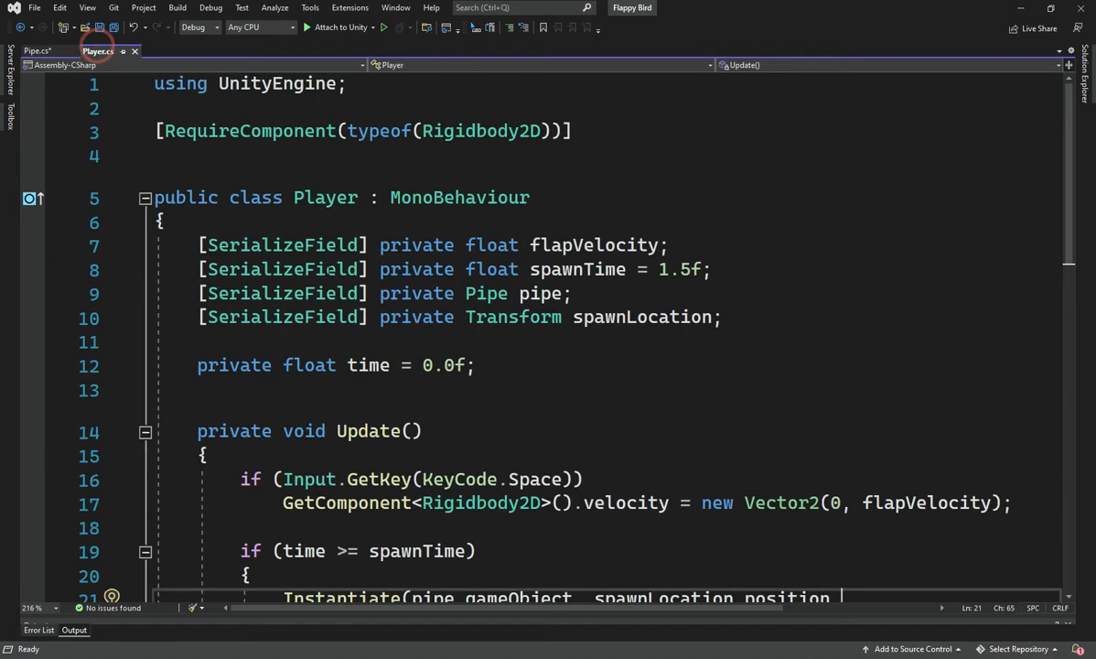
pyautogui.click(37, 51)
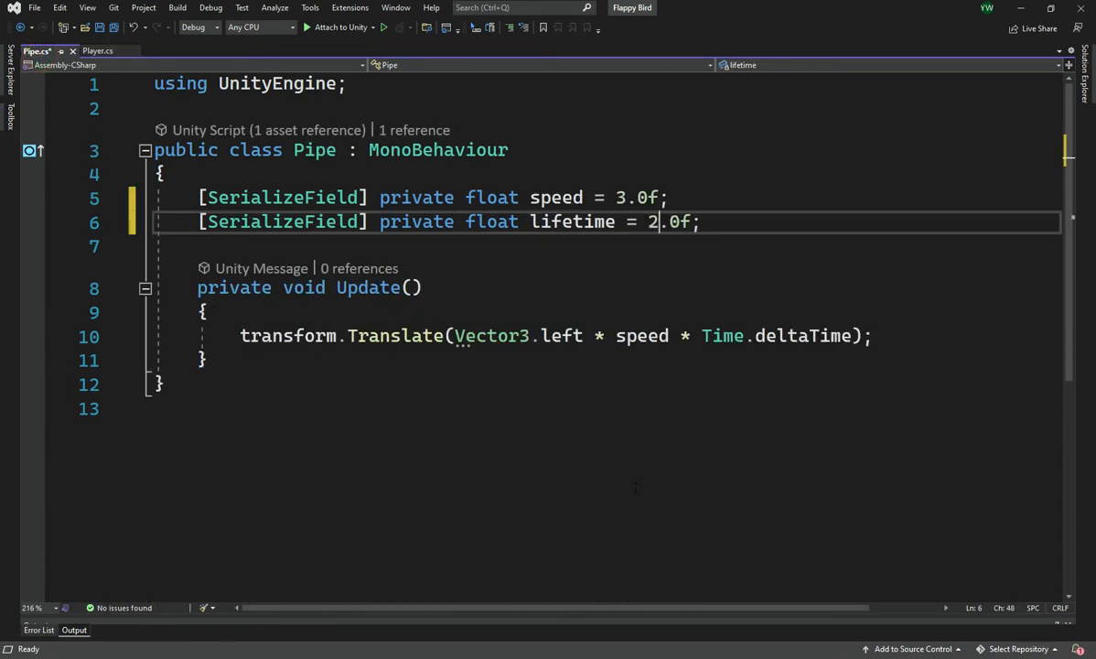
pyautogui.hotkey('ctrl', 's')
# Start a new line below the transform.Translate call in the Pipe script's Update method
pyautogui.press('Down')
pyautogui.press('Down')
pyautogui.press('Down')
pyautogui.press('Down')
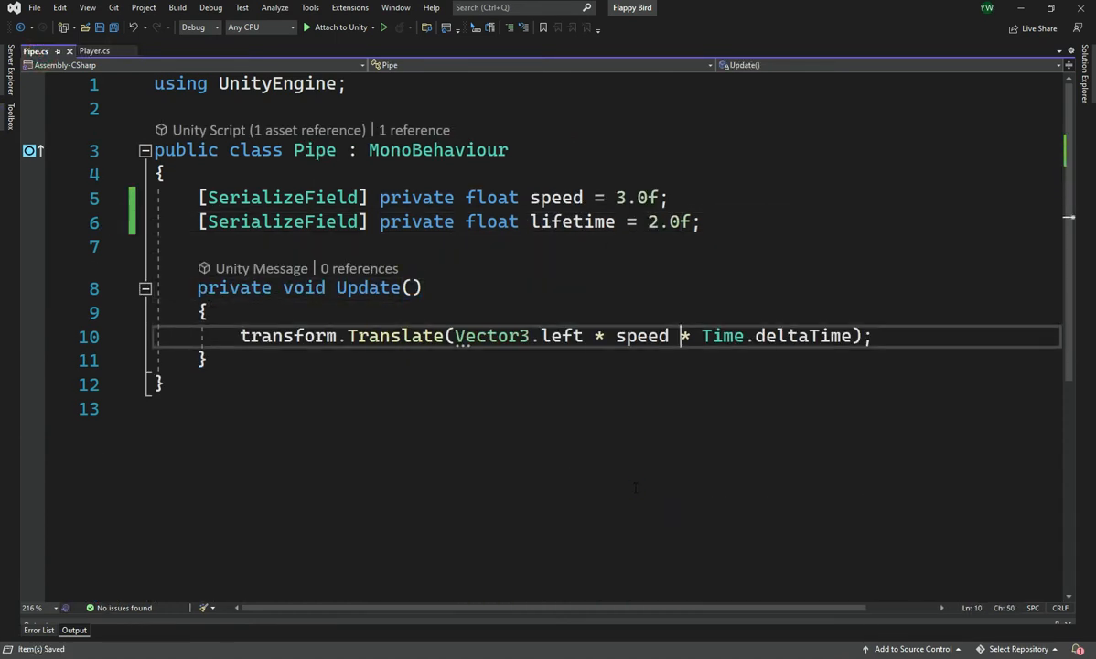
pyautogui.press('Right')
pyautogui.press('Right')
pyautogui.press('Right')
pyautogui.press('Right')
pyautogui.press('Right')
pyautogui.press('Right')
pyautogui.press('Right')
pyautogui.press('Right')
pyautogui.press('Right')
pyautogui.press('Right')
pyautogui.press('Right')
pyautogui.press('Right')
pyautogui.press('Right')
pyautogui.press('Right')
pyautogui.press('Right')
pyautogui.press('Right')
pyautogui.press('Right')
pyautogui.press('Right')
pyautogui.press('Right')
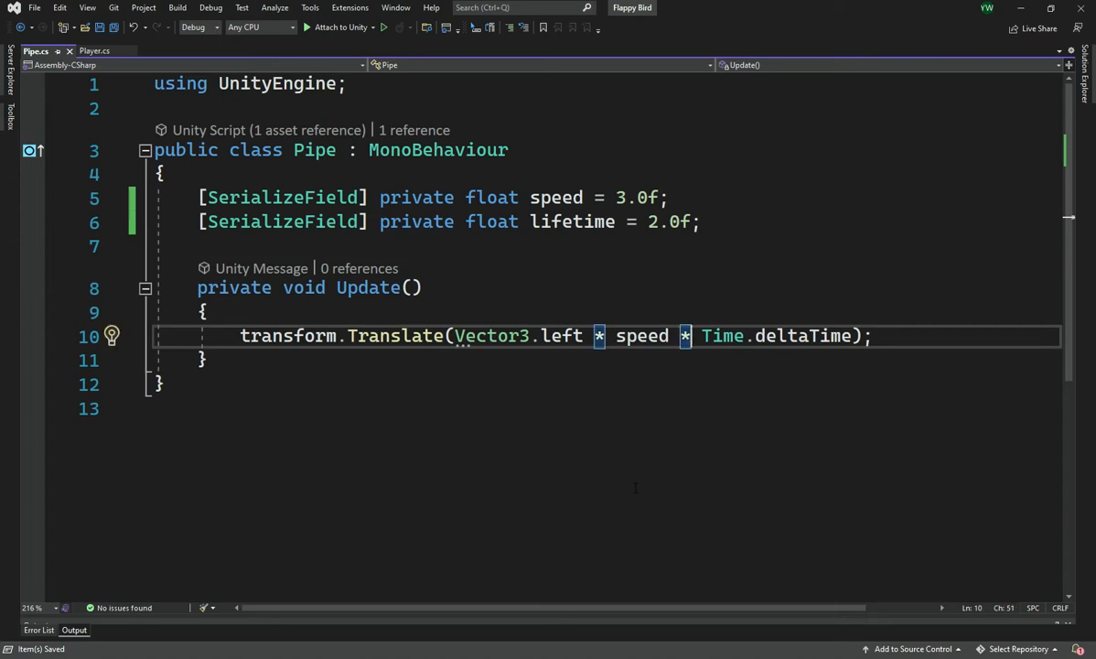
pyautogui.press('Left')
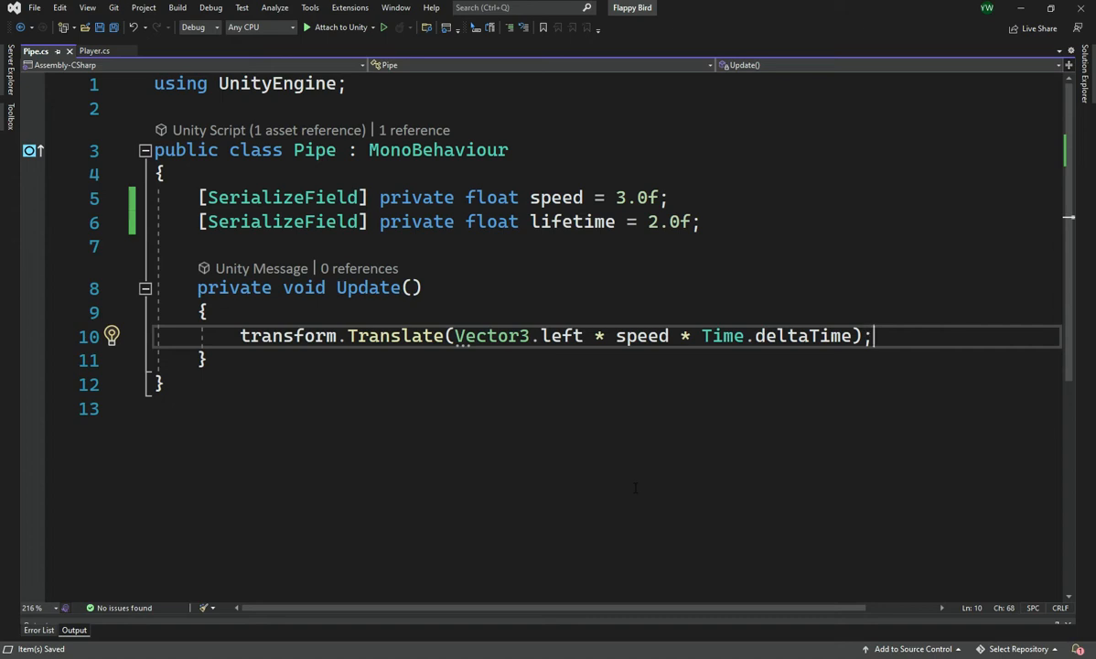
pyautogui.press('Return')
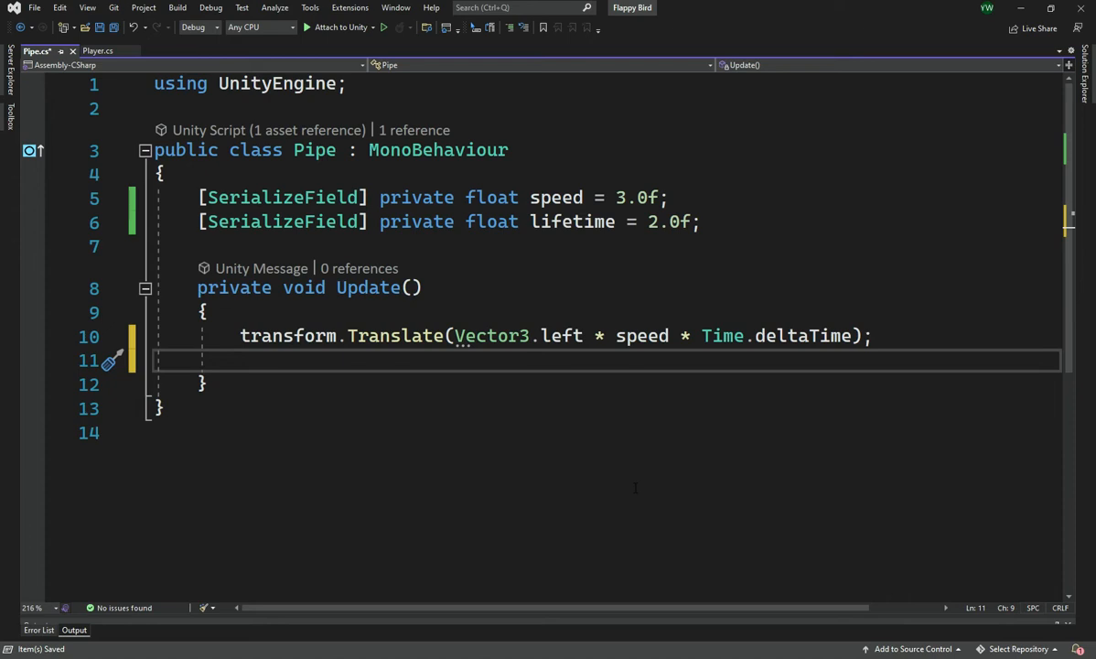
# Copy the line private float time = 0.0f; from the Player script into the Pipe script below the lifetime field
pyautogui.click(91, 50)
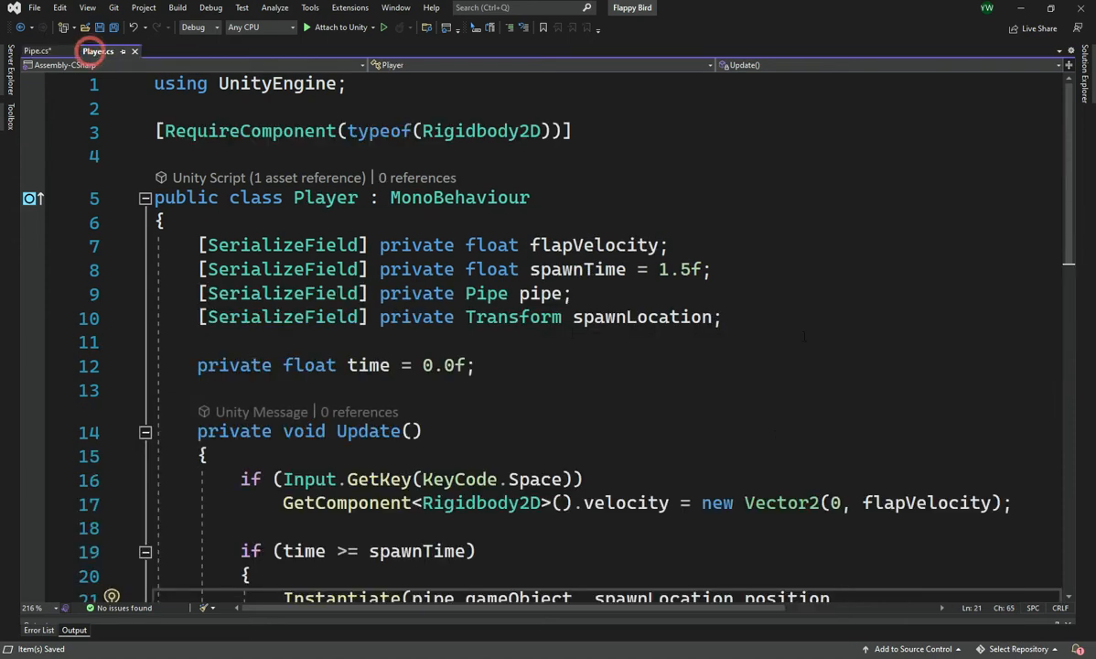
pyautogui.scroll(-2, 486, 390)
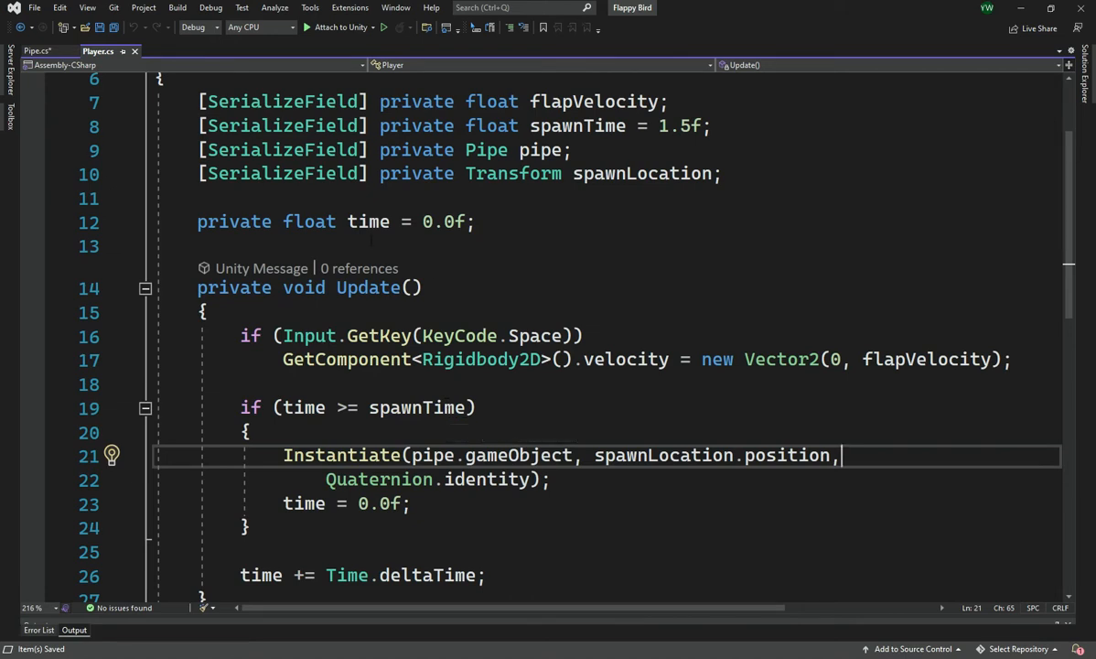
pyautogui.click(191, 221)
pyautogui.hotkey('shift', 'End')
pyautogui.hotkey('ctrl', 'c')
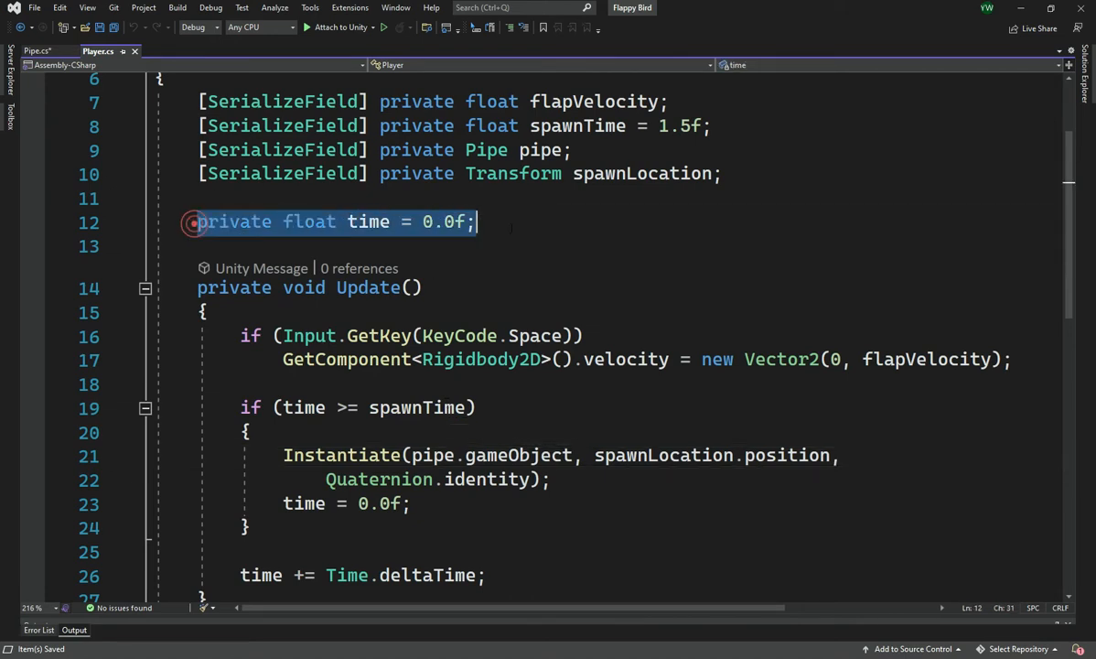
pyautogui.click(27, 50)
pyautogui.click(503, 247)
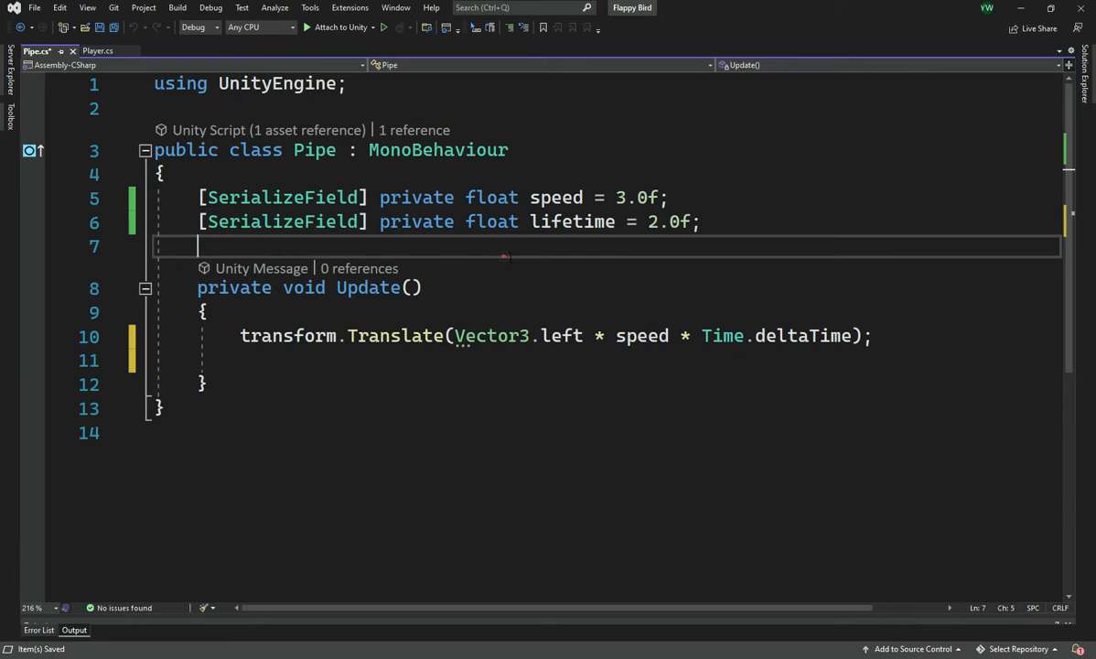
pyautogui.press('Return')
pyautogui.write('\\')
pyautogui.press('Return')
pyautogui.press('BackSpace')
pyautogui.press('BackSpace')
pyautogui.hotkey('ctrl', 'v')
# Below the Translate call in Update, add the condition if (time >= lifetime), separated by a blank line
pyautogui.press('Return')
pyautogui.press('Down')
pyautogui.press('Down')
pyautogui.press('Down')
pyautogui.press('Down')
pyautogui.press('Down')
pyautogui.press('Down')
pyautogui.press('Down')
pyautogui.press('Up')
pyautogui.press('Up')
pyautogui.press('Up')
pyautogui.press('Return')
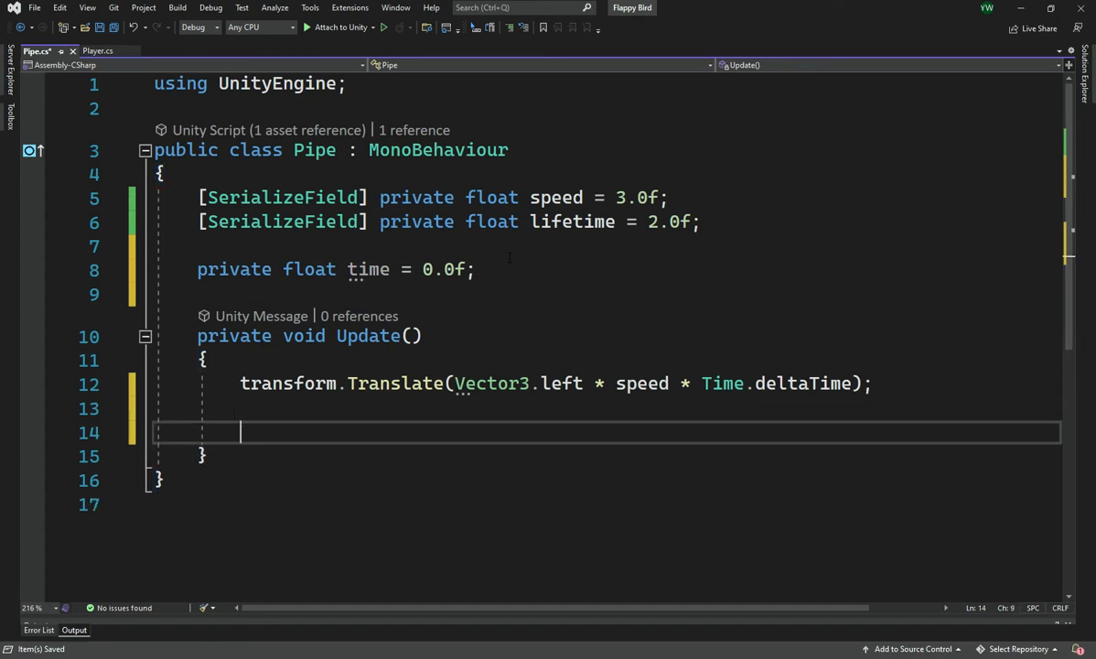
pyautogui.write('if (tim')
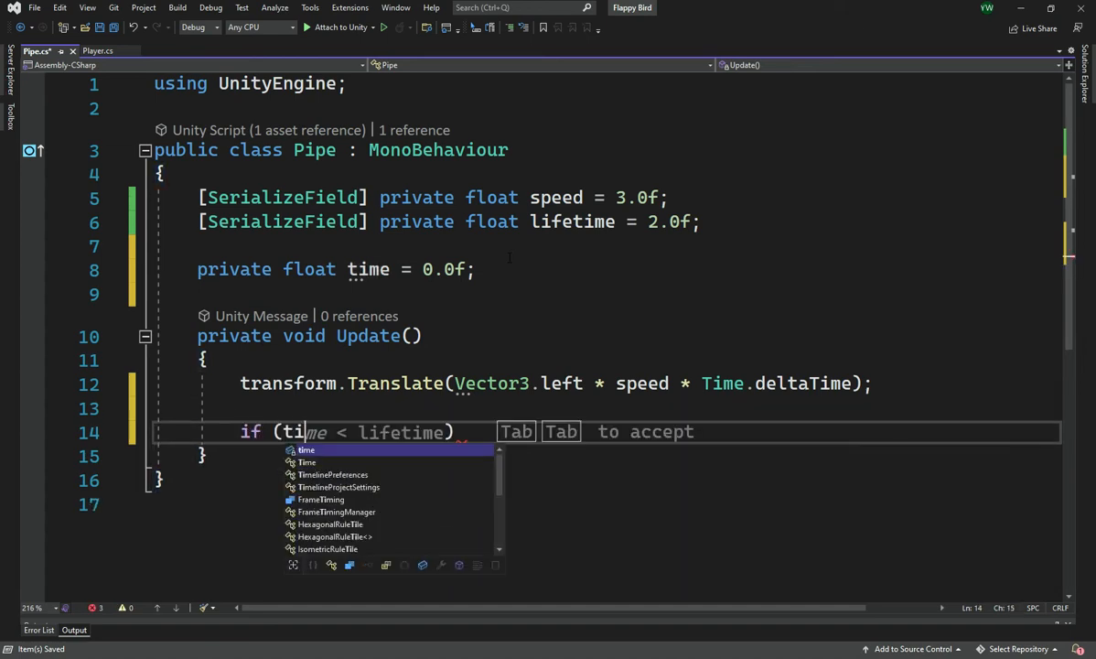
pyautogui.write('e >= l')
pyautogui.press('Tab')
pyautogui.write(')')
pyautogui.press('Return')
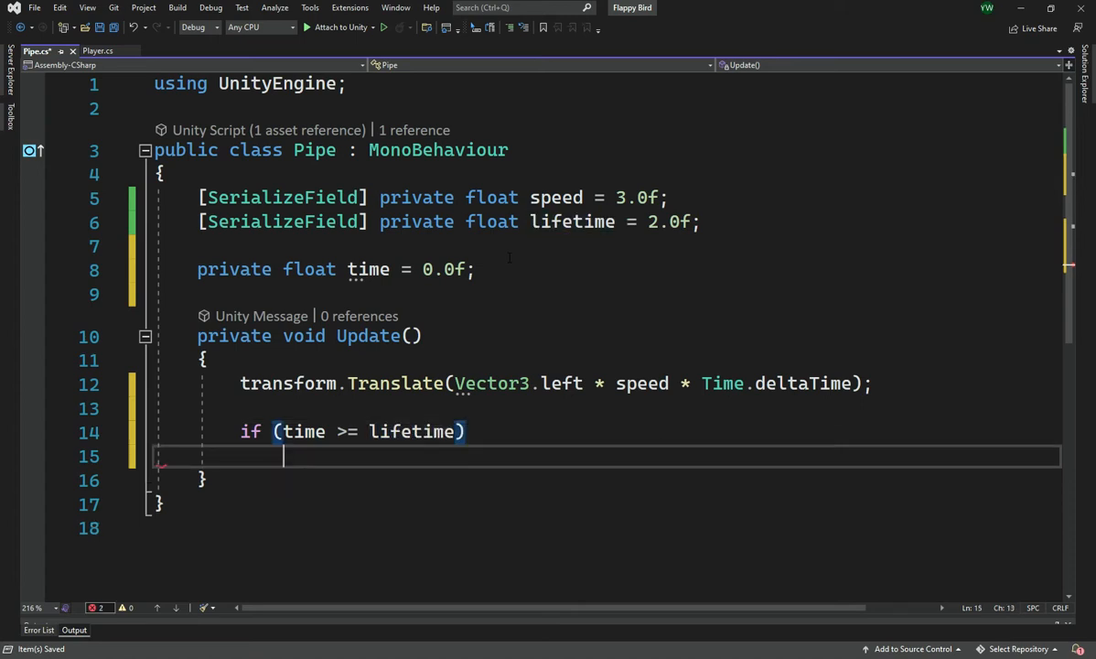
# Write Destroy(gameObject); without braces as the body of the lifetime condition
pyautogui.write('{')
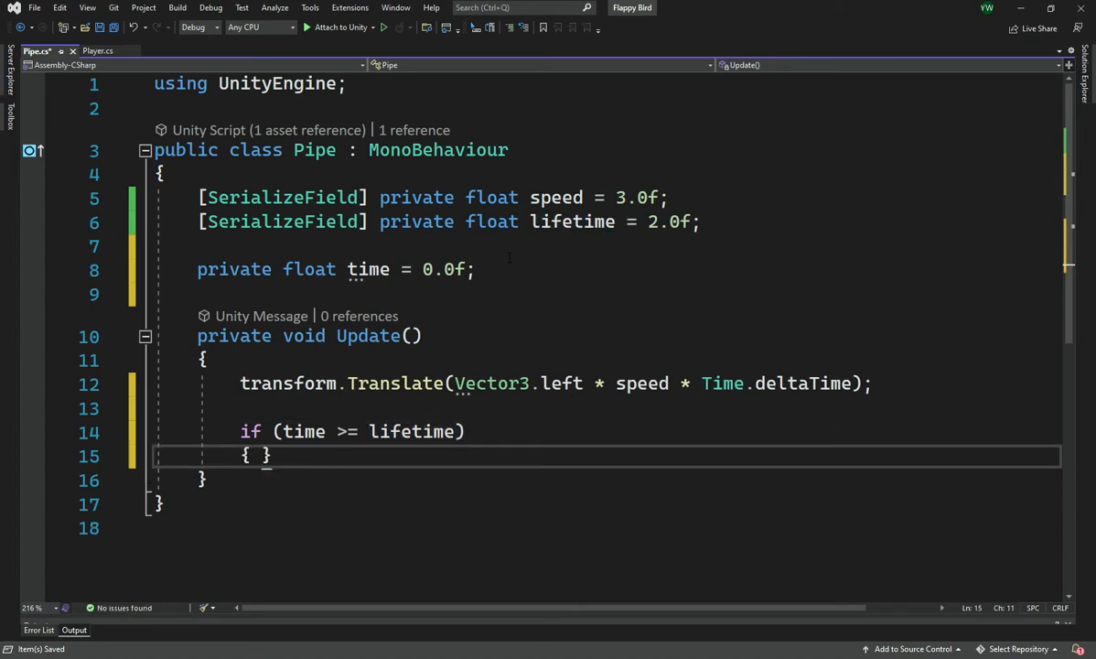
pyautogui.hotkey('ctrl', 'z')
pyautogui.hotkey('ctrl', 'z')
pyautogui.write('Debug')
pyautogui.hotkey('ctrl', 'shift', 'Left')
pyautogui.write('Destroy')
pyautogui.press('Tab')
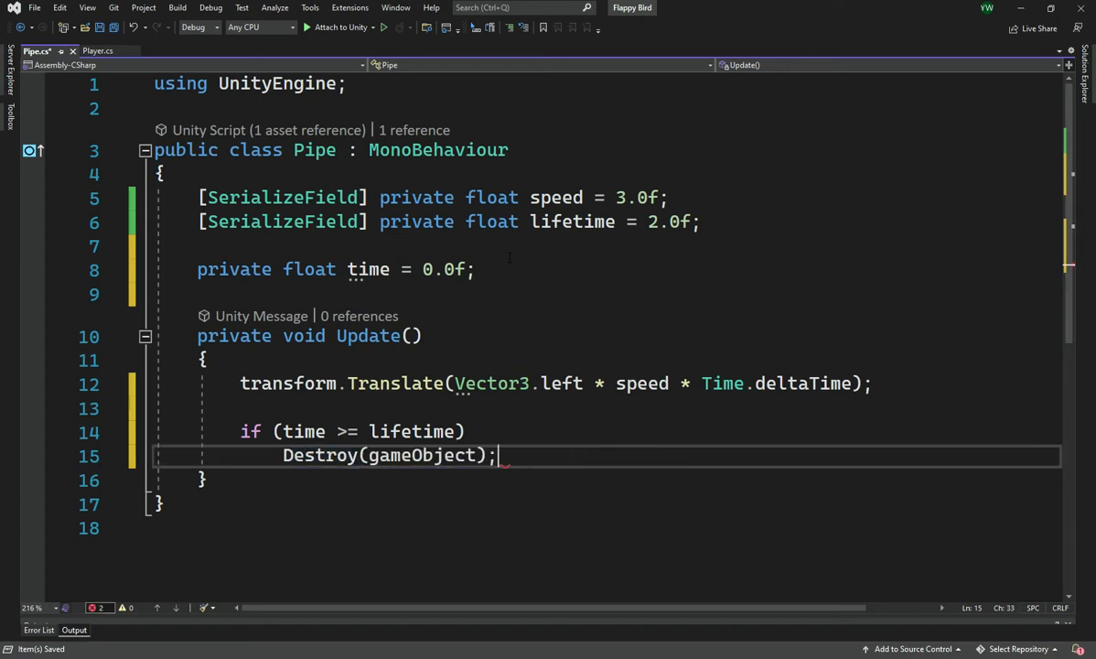
# Add time += Time.deltaTime; at the end of Update after a blank line and save the Pipe script
pyautogui.press('Return')
pyautogui.press('Return')
pyautogui.write('t')
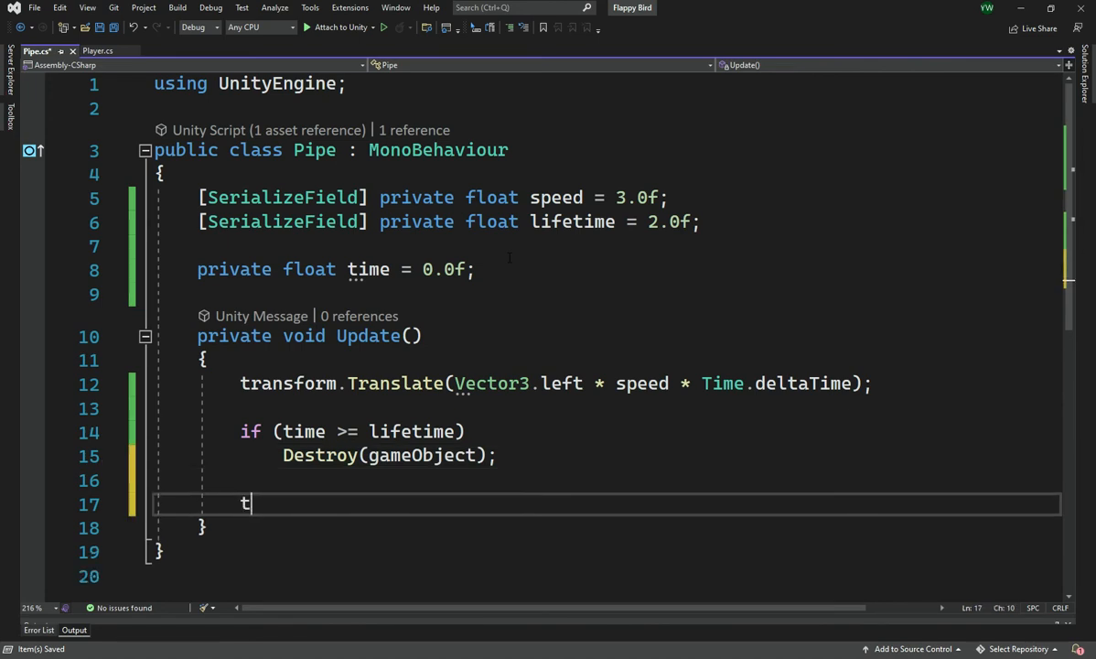
pyautogui.write('ime += T')
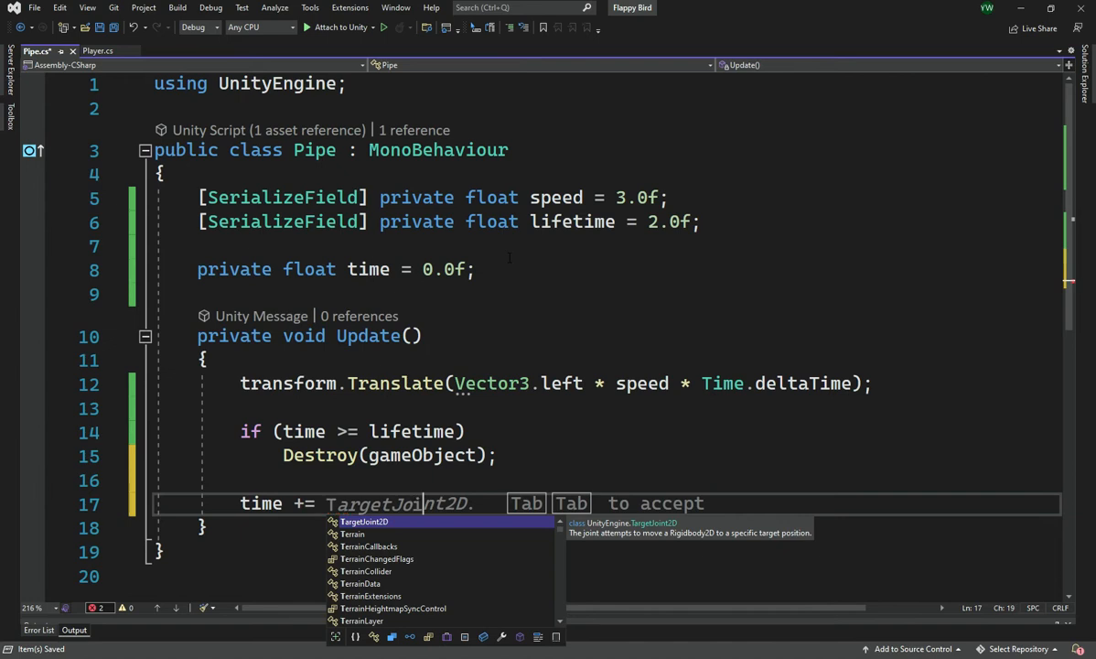
pyautogui.write('i')
pyautogui.press('Tab')
pyautogui.press('Tab')
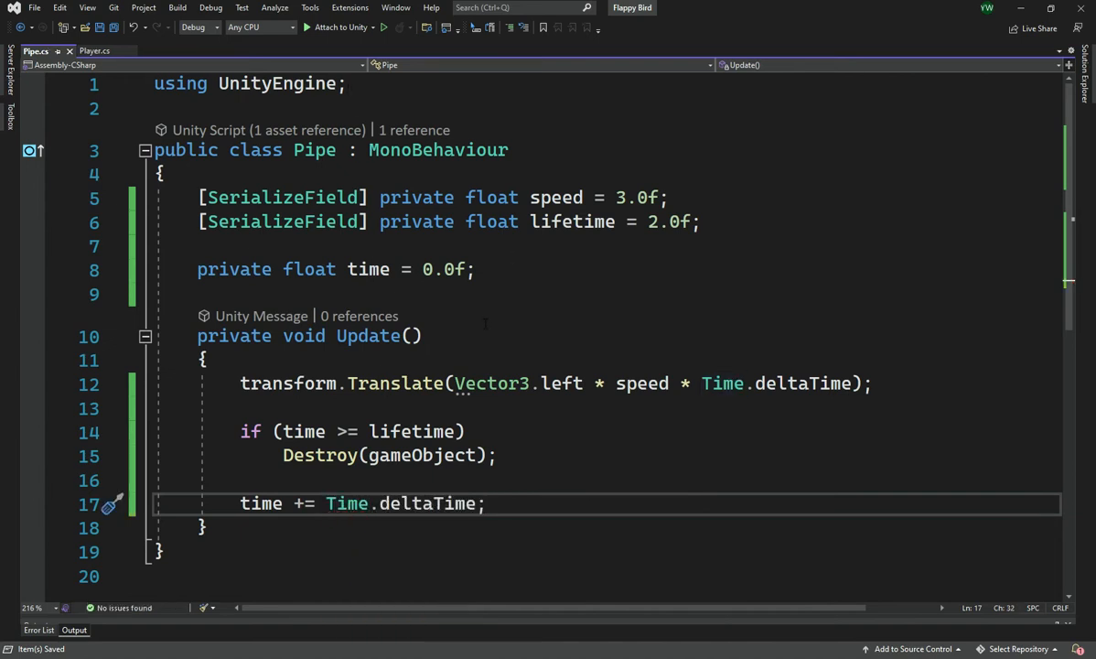
# Switch to Unity, play-test the game with the new pipe lifetime code while flapping the player, and stop the run
pyautogui.hotkey('alt', 'Tab')
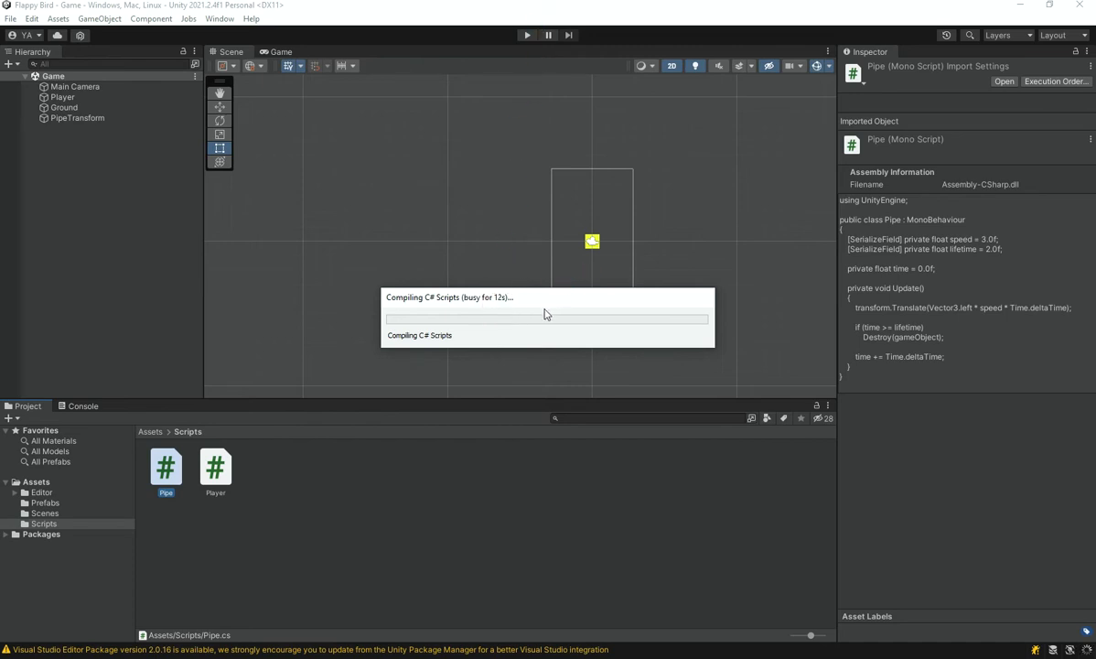
pyautogui.moveTo(516, 304); pyautogui.dragTo(464, 321)
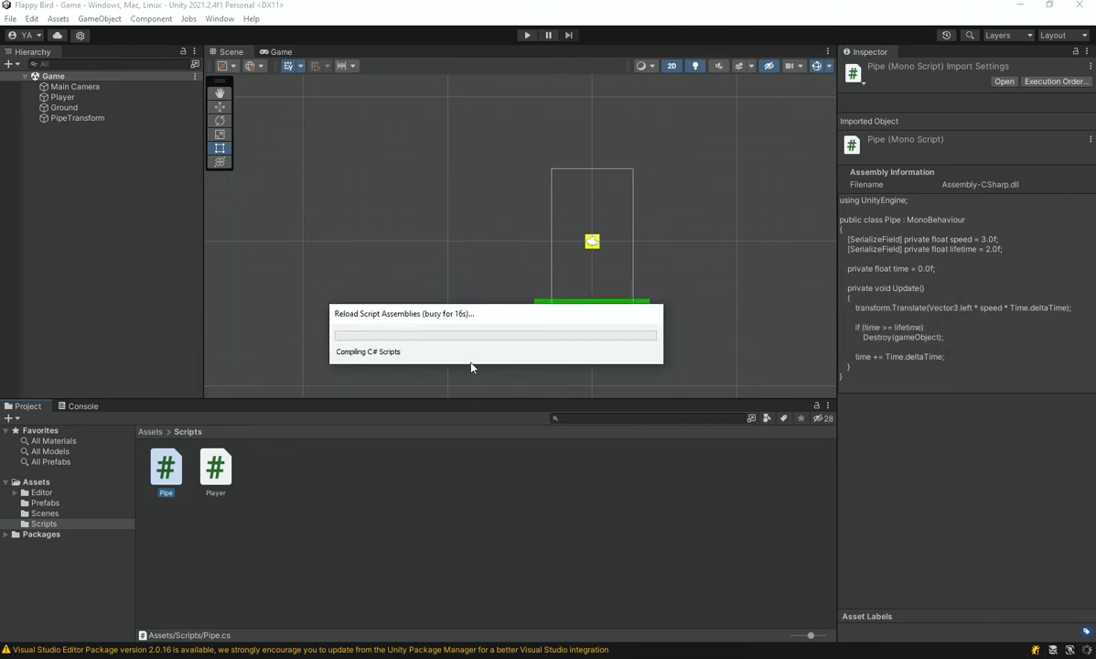
pyautogui.click(527, 36)
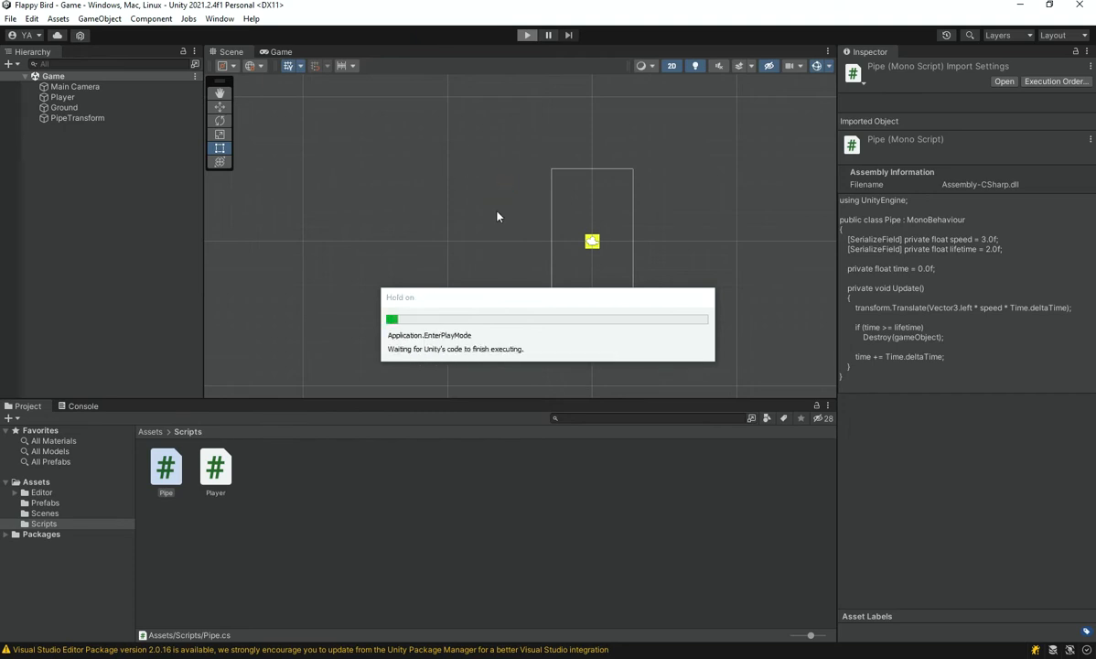
pyautogui.press('space')
pyautogui.press('space')
pyautogui.press('space')
pyautogui.press('space')
pyautogui.press('space')
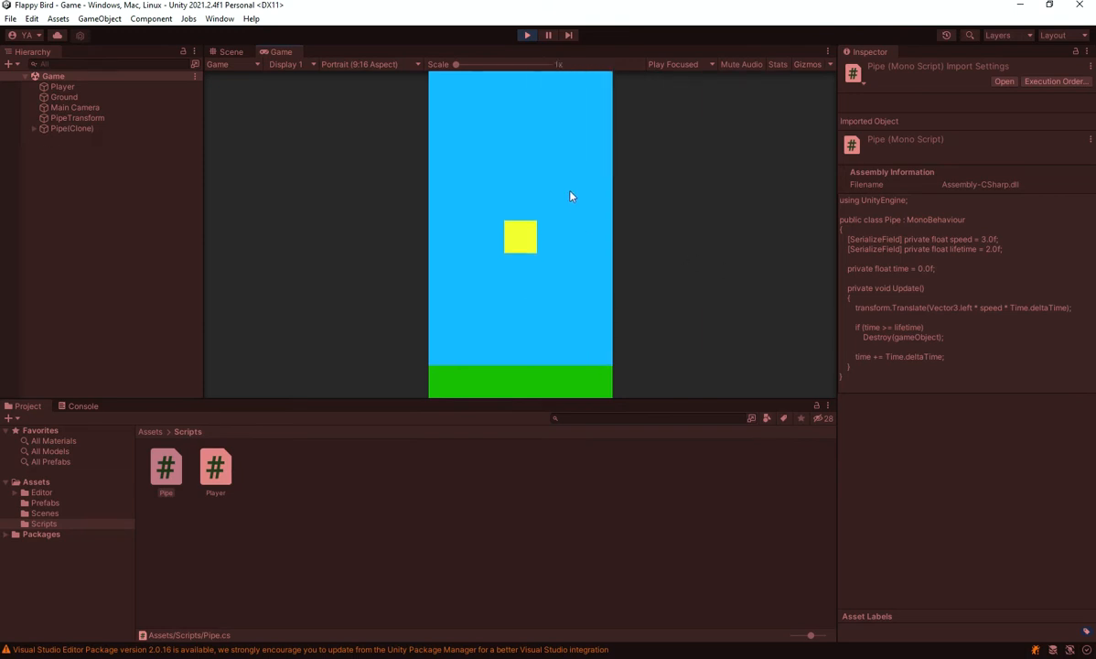
pyautogui.press('space')
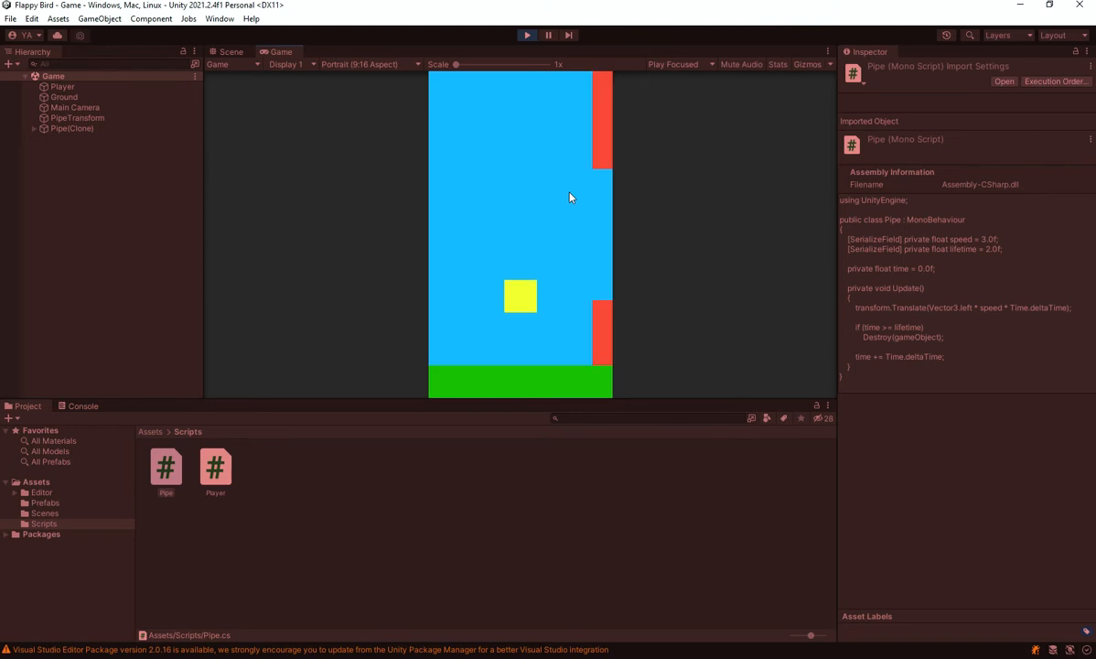
pyautogui.click(526, 35)
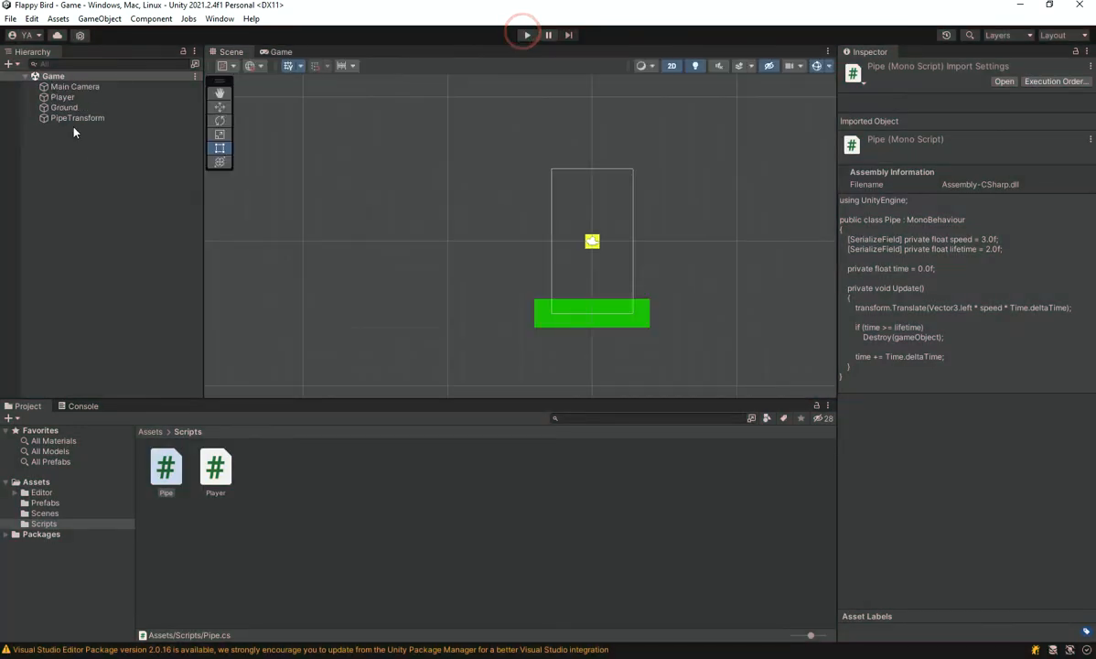
# Set the Lifetime of the Pipe prefab's Pipe script to 4.5
pyautogui.click(78, 118)
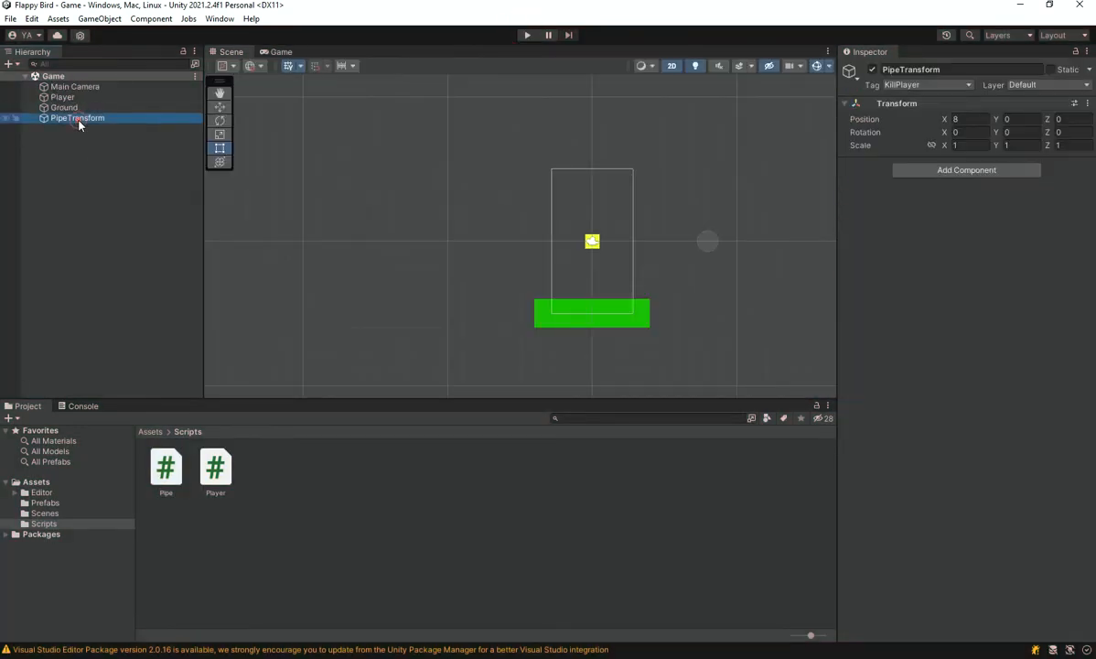
pyautogui.click(165, 472)
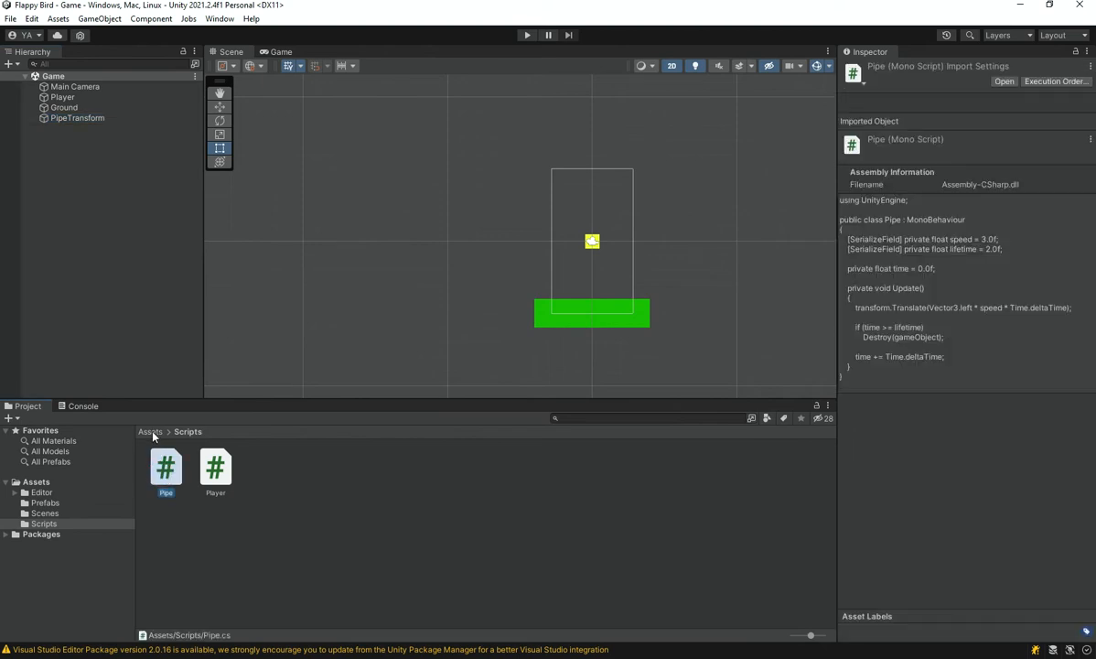
pyautogui.click(150, 432)
pyautogui.doubleClick(200, 468)
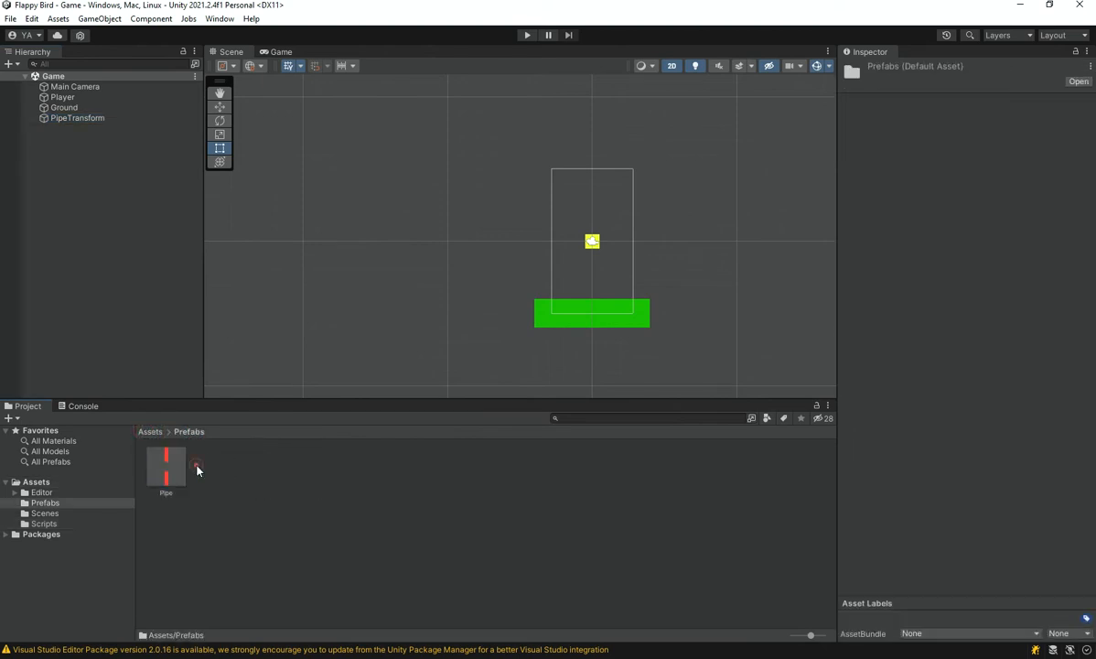
pyautogui.click(169, 468)
pyautogui.click(970, 278)
pyautogui.write('5')
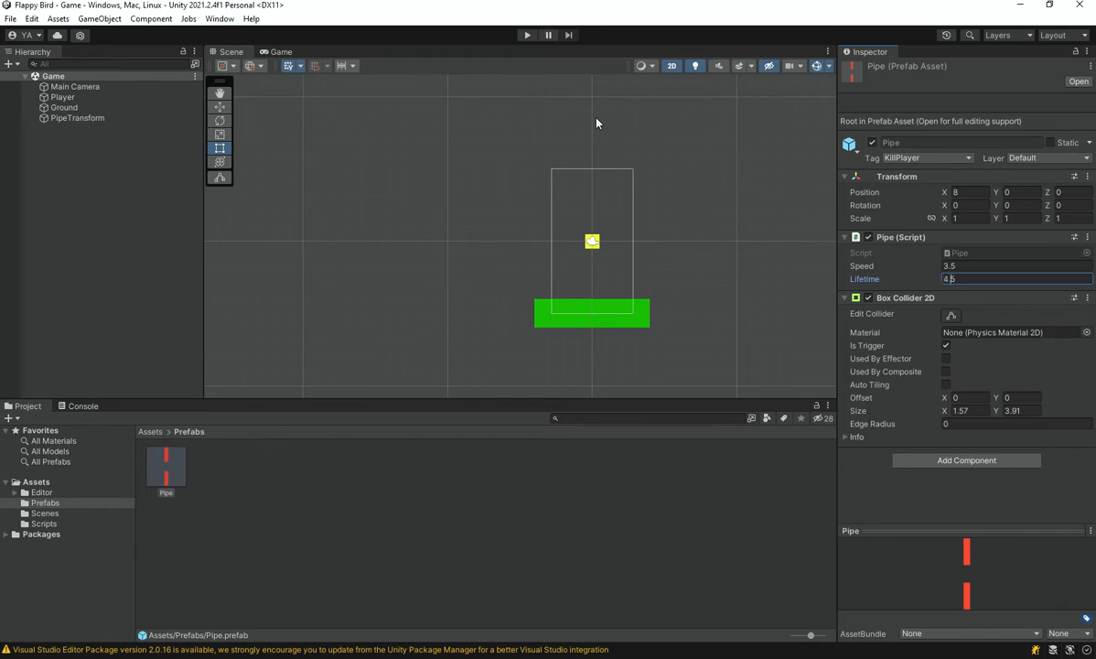
# Play-test the game with the longer pipe lifetime, flapping the player past several pipes, and stop the run
pyautogui.click(527, 35)
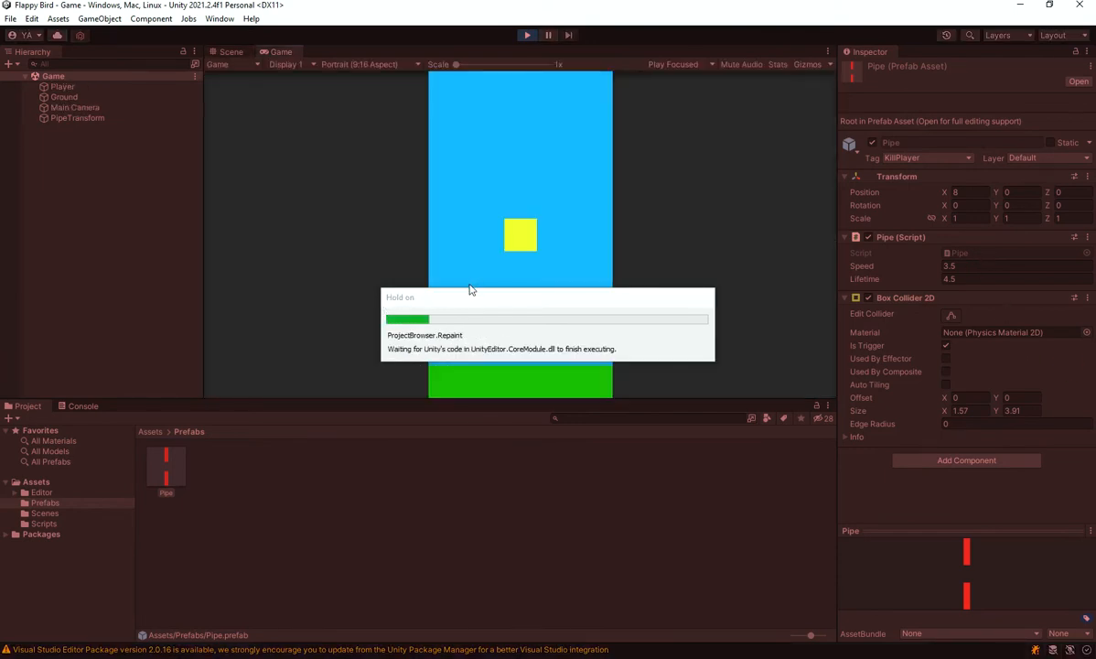
pyautogui.press('space')
pyautogui.press('space')
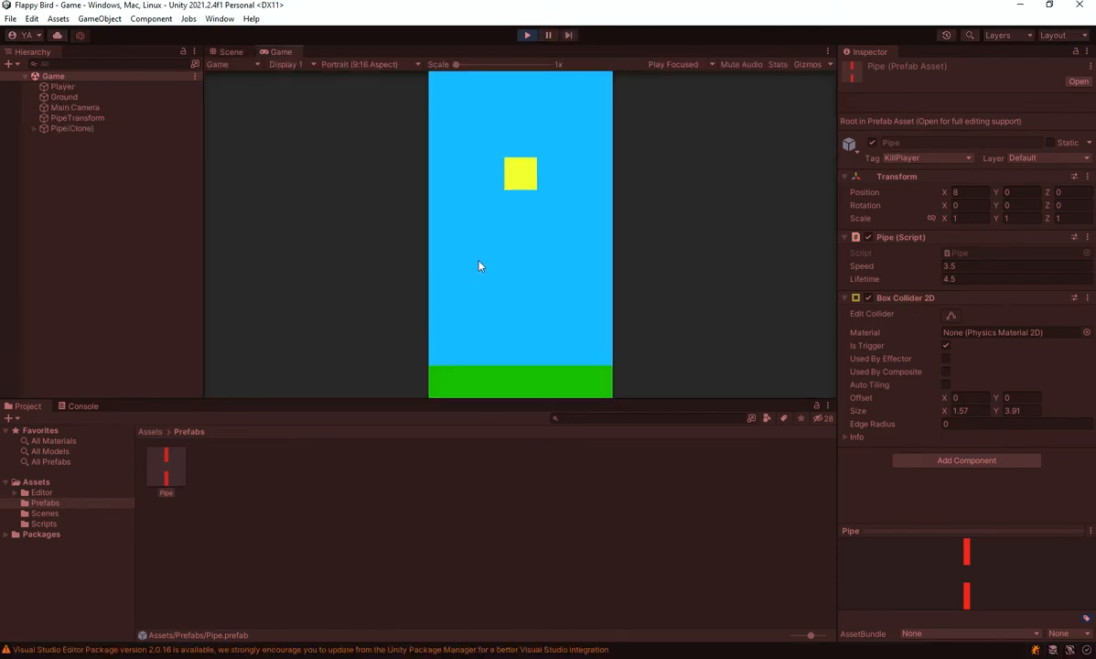
pyautogui.press('space')
pyautogui.press('space')
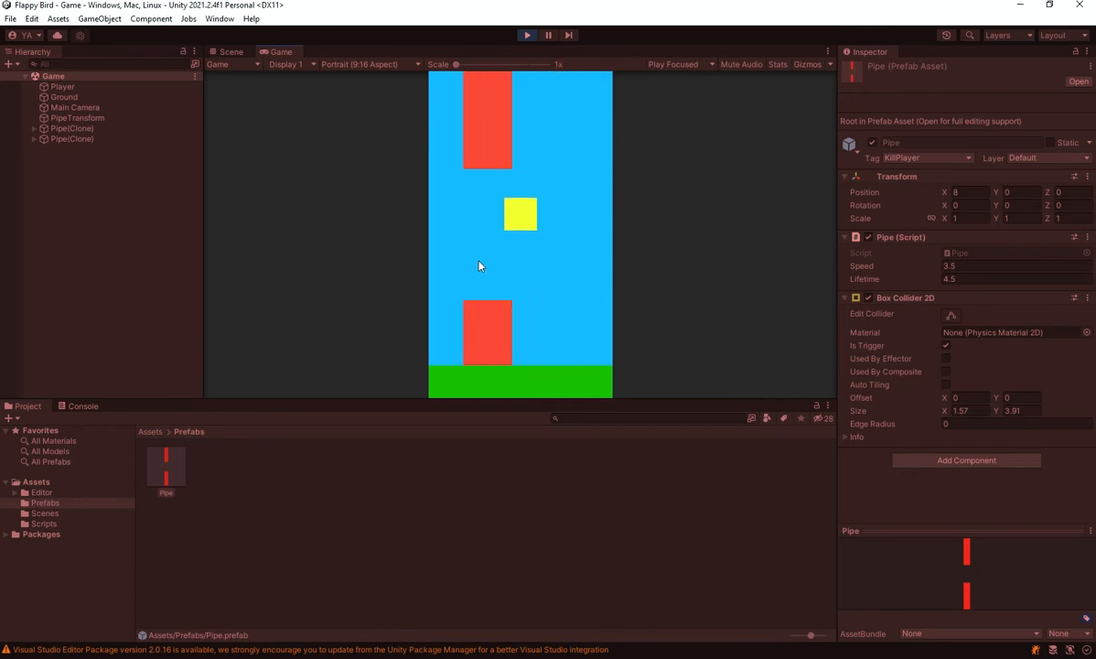
pyautogui.press('space')
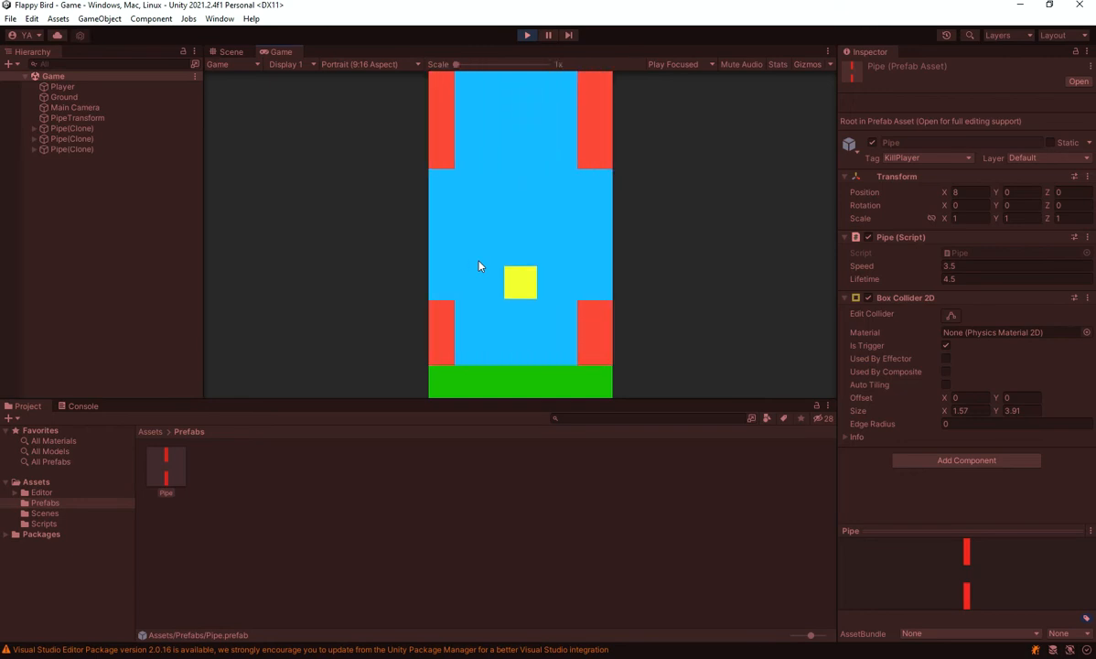
pyautogui.press('space')
pyautogui.press('space')
pyautogui.press('space')
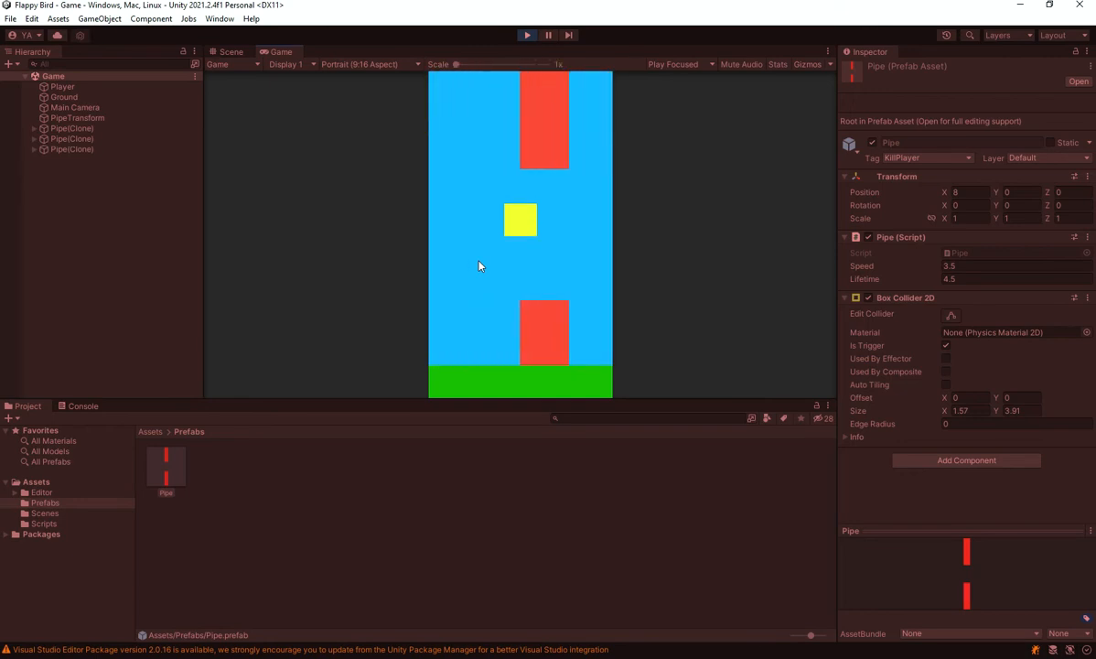
pyautogui.press('space')
pyautogui.press('space')
pyautogui.press('space')
pyautogui.press('space')
pyautogui.press('space')
pyautogui.press('space')
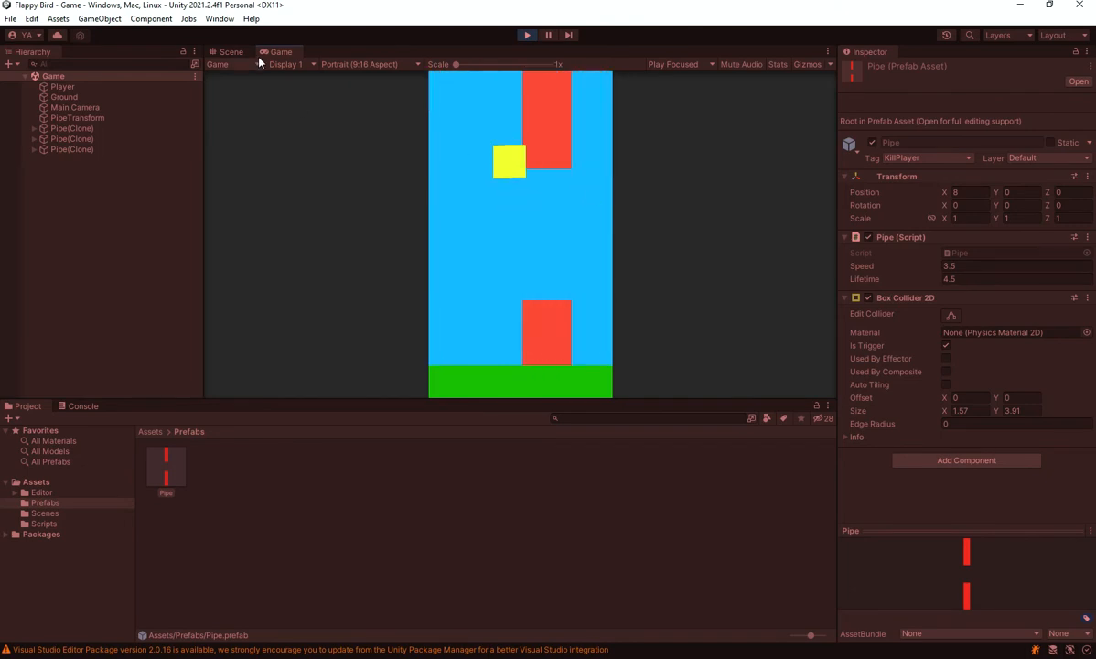
pyautogui.click(527, 35)
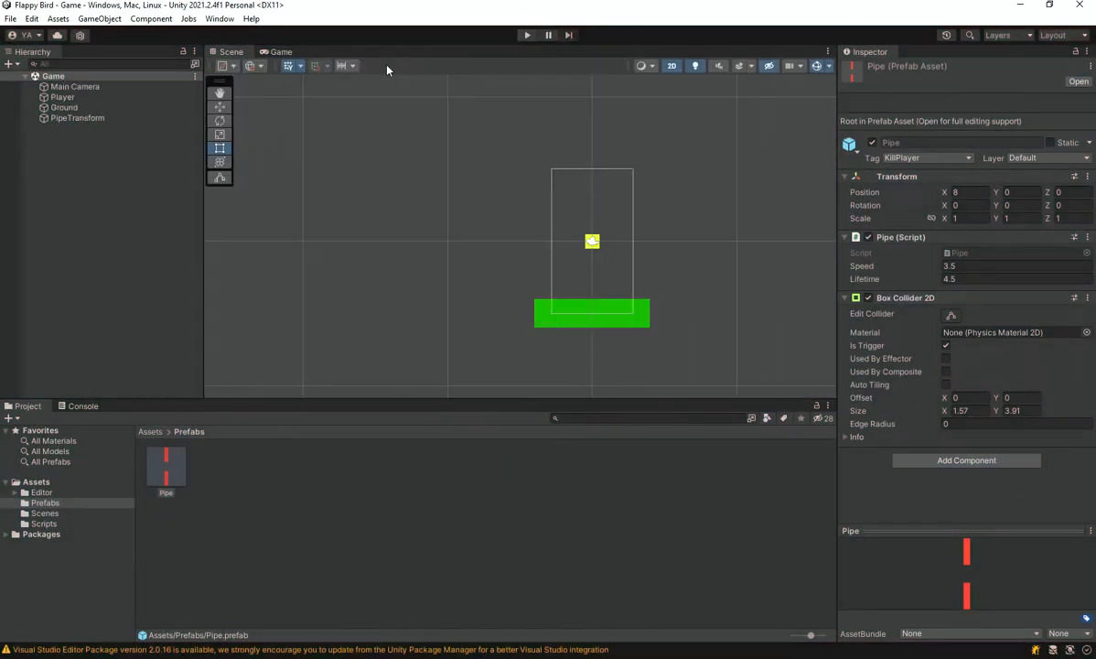
# Set the Game view to Free Aspect and start a play-test of the game
pyautogui.click(280, 52)
pyautogui.click(341, 64)
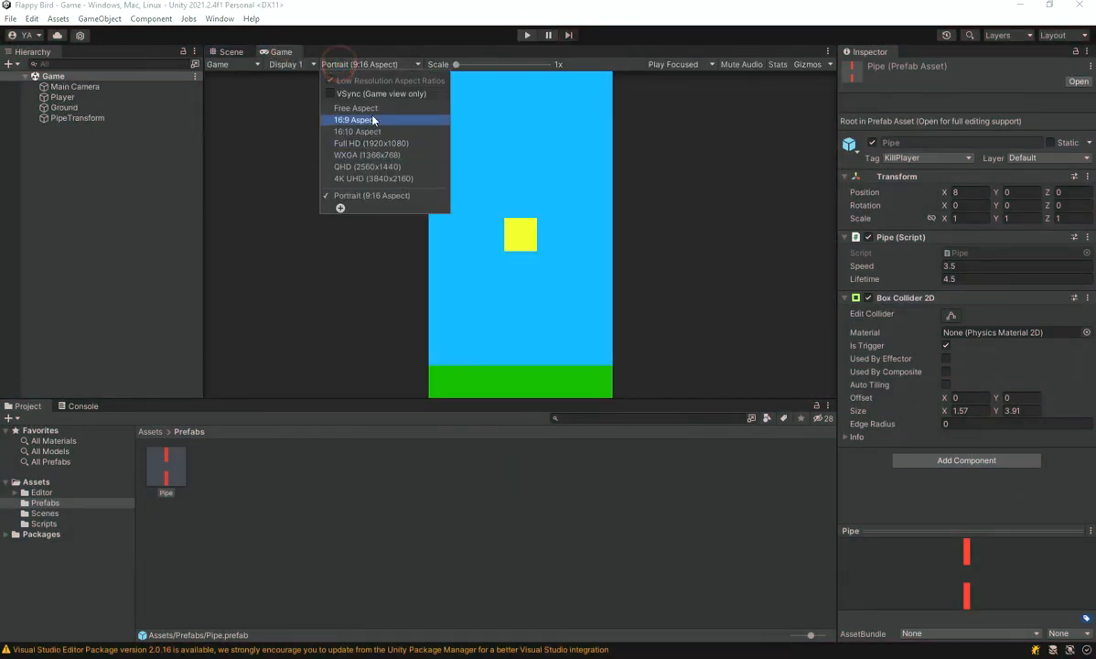
pyautogui.click(373, 110)
pyautogui.click(527, 36)
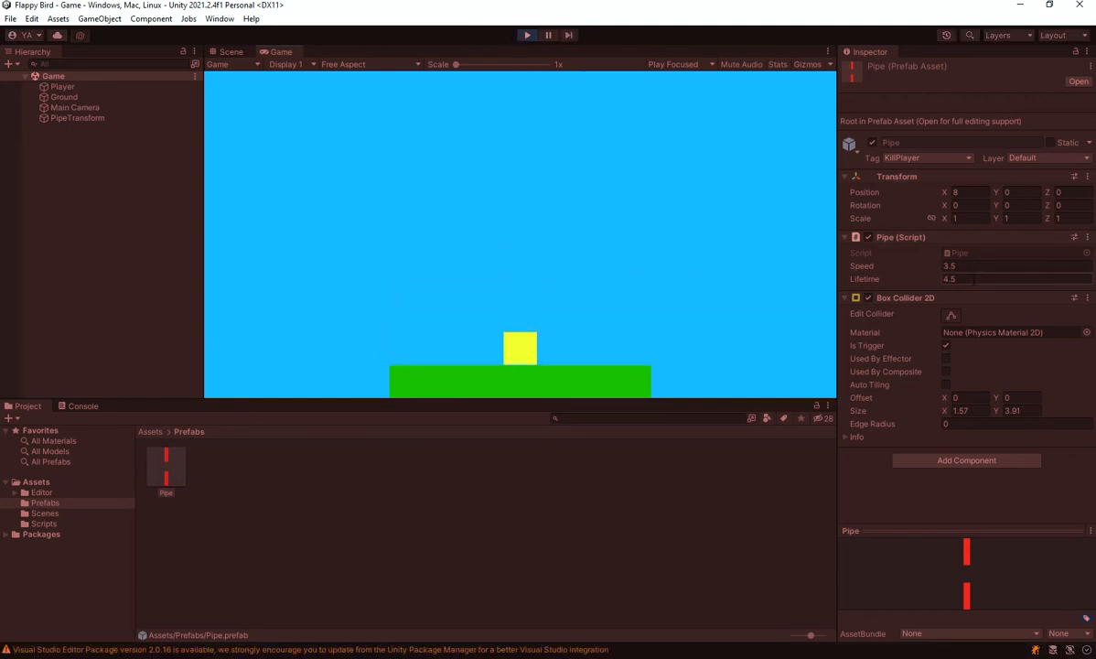
# Set the Pipe prefab's Lifetime to 3.5, play-test the game with it in the wide view, and stop the run
pyautogui.write('3.5')
pyautogui.click(527, 35)
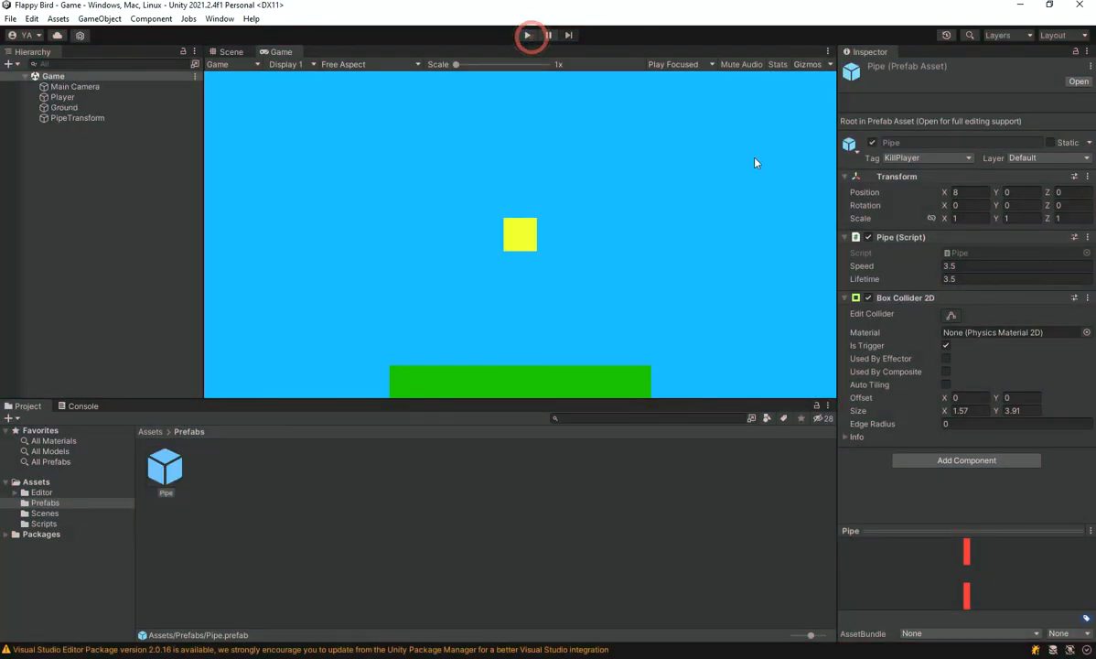
pyautogui.click(527, 36)
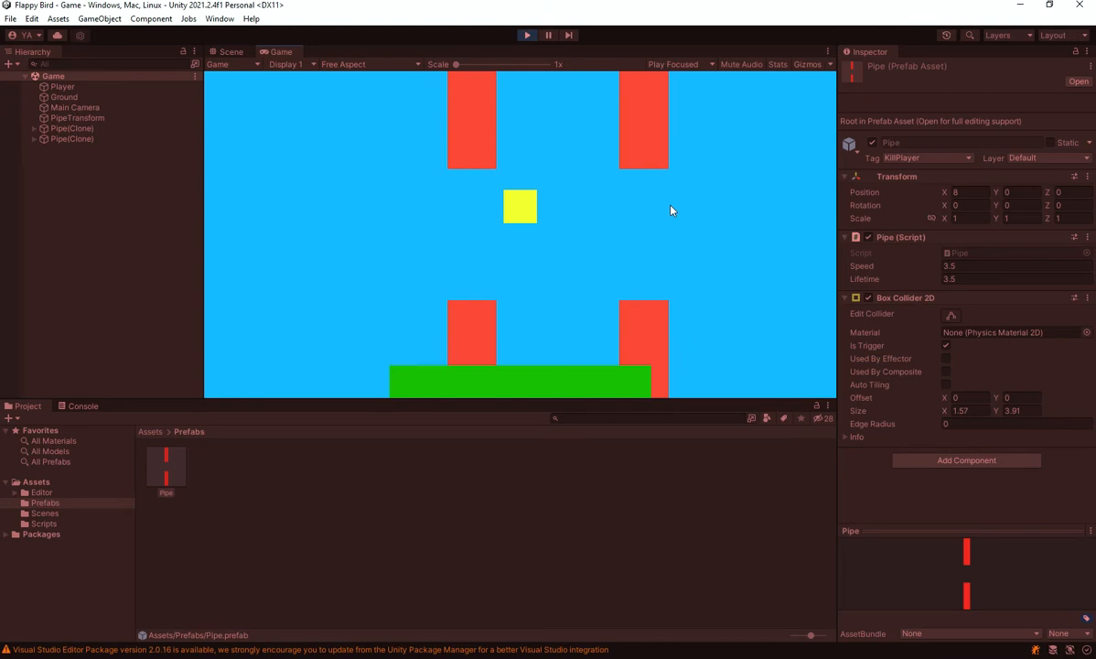
pyautogui.click(527, 35)
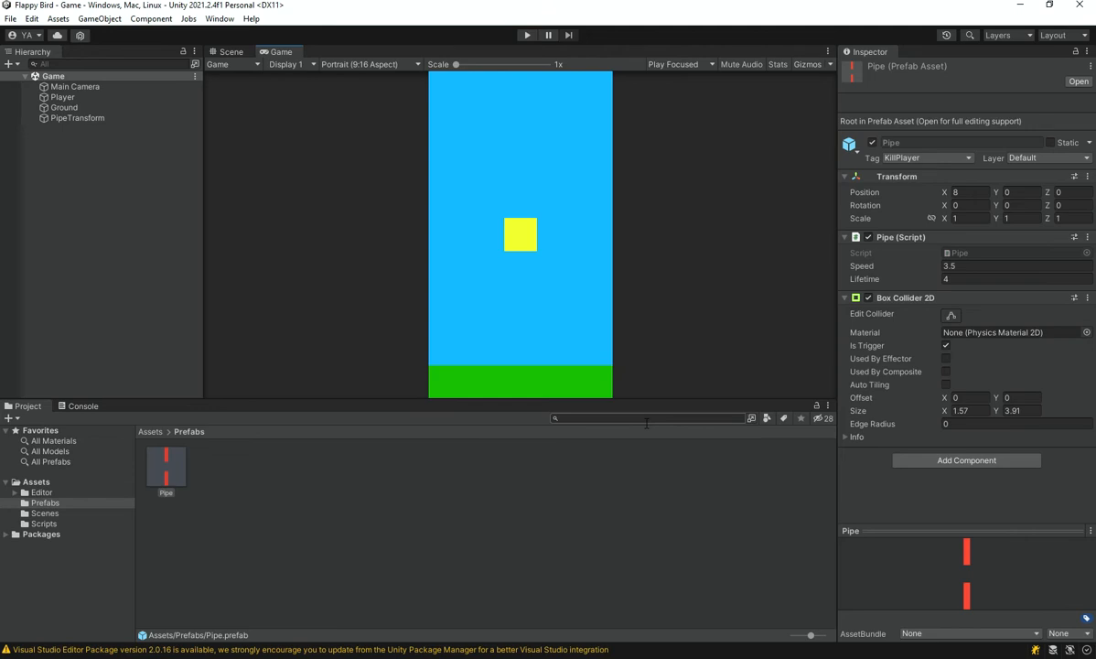
# Play-test the game in the Scene view while flapping the player, watching the pipes outside the camera frame, and stop the run
pyautogui.click(229, 53)
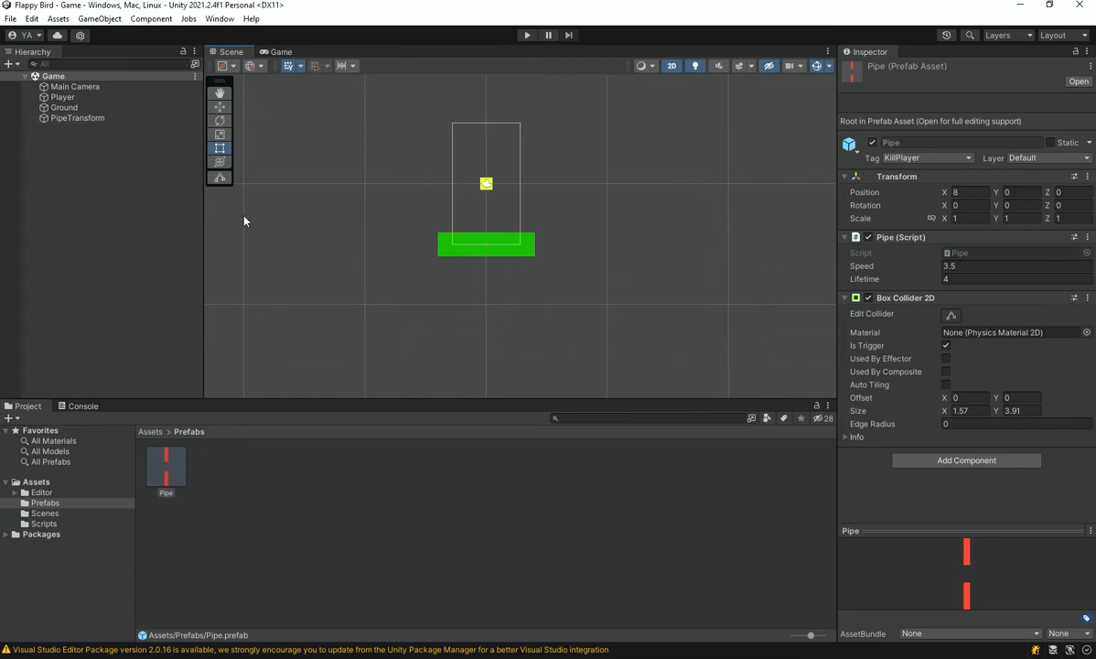
pyautogui.click(527, 35)
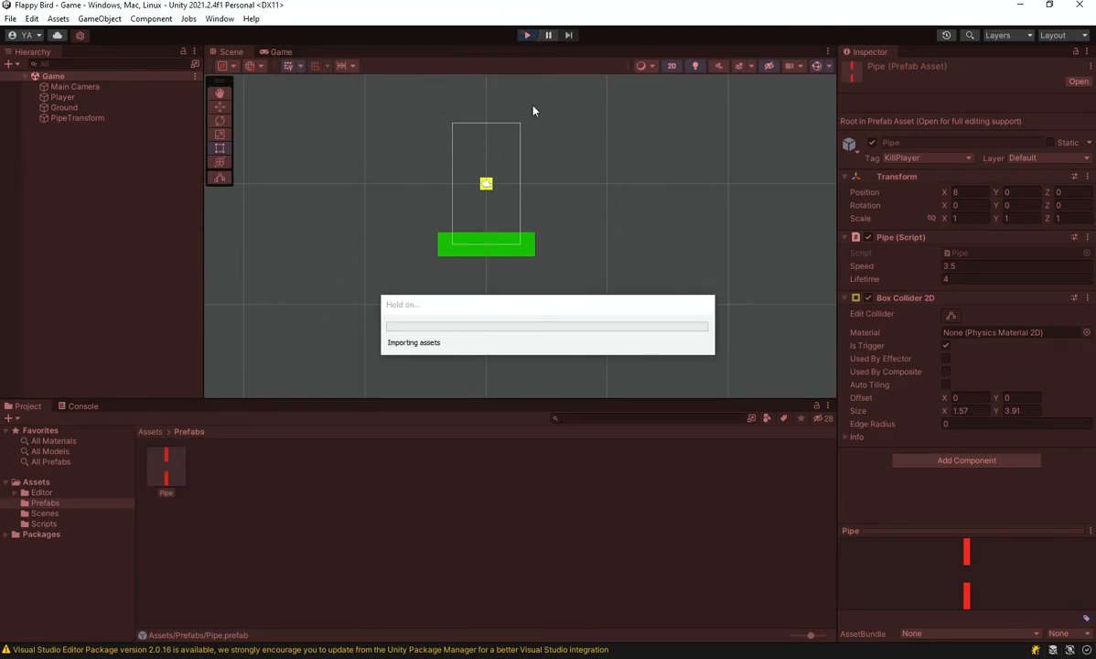
pyautogui.click(533, 123)
pyautogui.click(533, 125)
pyautogui.click(553, 166)
pyautogui.click(554, 170)
pyautogui.click(554, 170)
pyautogui.click(554, 170)
pyautogui.click(554, 171)
pyautogui.click(554, 171)
pyautogui.click(553, 170)
pyautogui.click(554, 170)
pyautogui.click(553, 170)
pyautogui.click(528, 35)
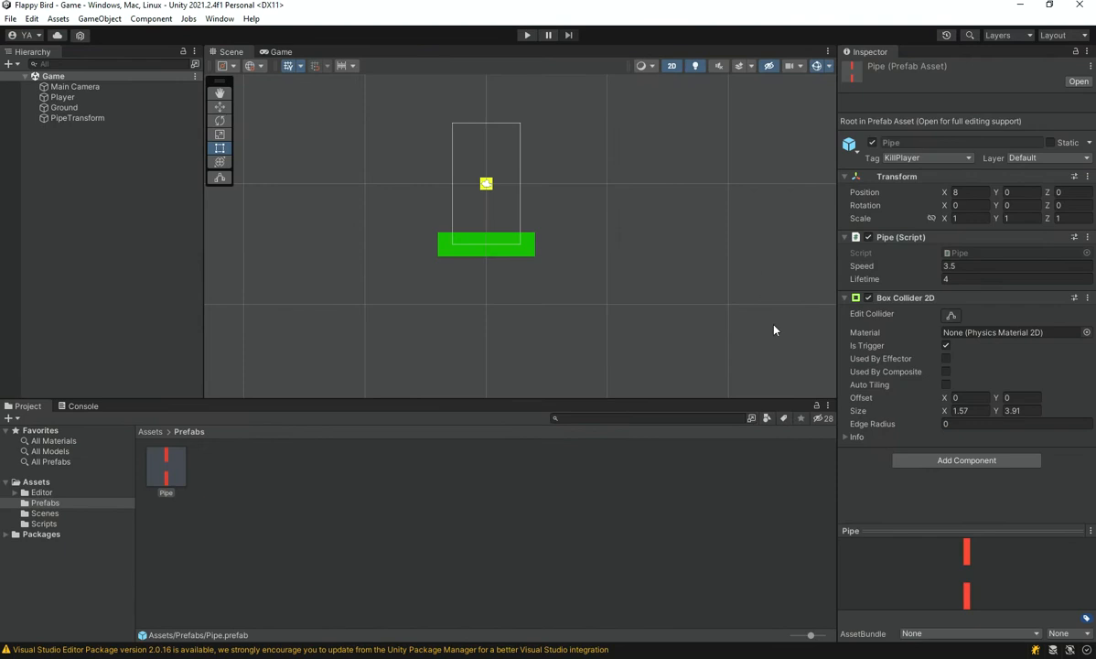
# Place an instance of the Pipe prefab in the scene at position X 0, Y 0 and save the scene
pyautogui.moveTo(167, 466); pyautogui.dragTo(488, 197)
pyautogui.doubleClick(968, 131)
pyautogui.write('0')
pyautogui.doubleClick(1020, 131)
pyautogui.write('0')
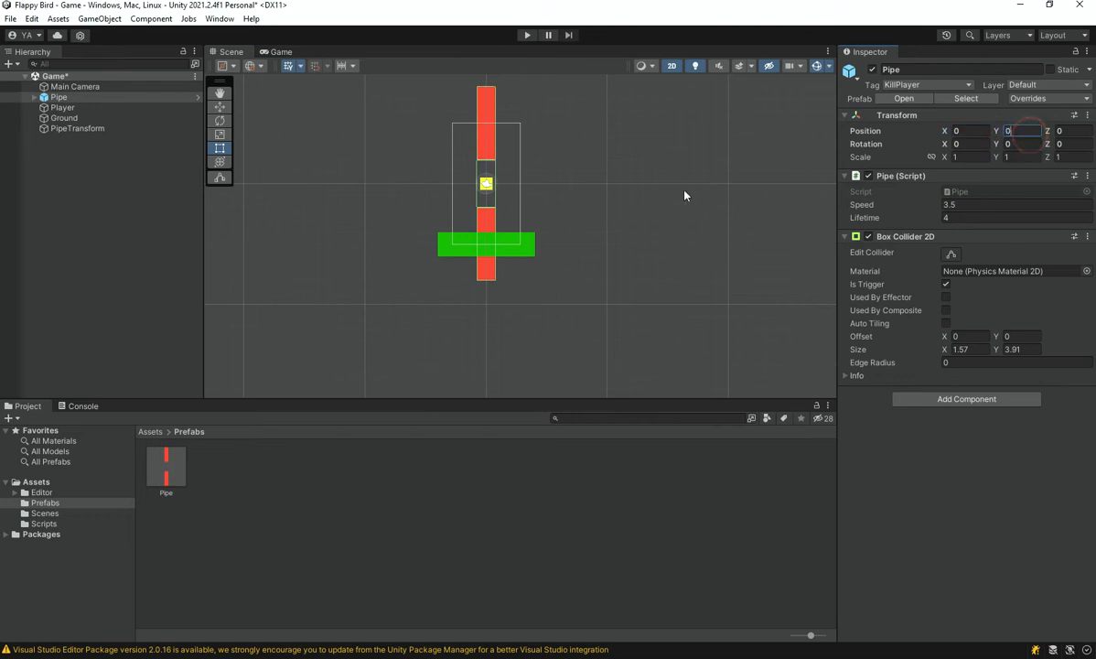
pyautogui.moveTo(679, 175); pyautogui.dragTo(691, 174, button='middle')
pyautogui.hotkey('ctrl', 's')
# Lower the placed pipe to a Y position of -1.6 to find the lowest suitable gap height
pyautogui.scroll(8, 546, 161)
pyautogui.moveTo(550, 180); pyautogui.dragTo(579, 127, button='middle')
pyautogui.scroll(-2, 599, 157)
pyautogui.moveTo(602, 191); pyautogui.dragTo(589, 291, button='middle')
pyautogui.moveTo(998, 158); pyautogui.dragTo(1010, 184)
pyautogui.hotkey('ctrl', 'z')
pyautogui.moveTo(999, 133); pyautogui.dragTo(962, 138)
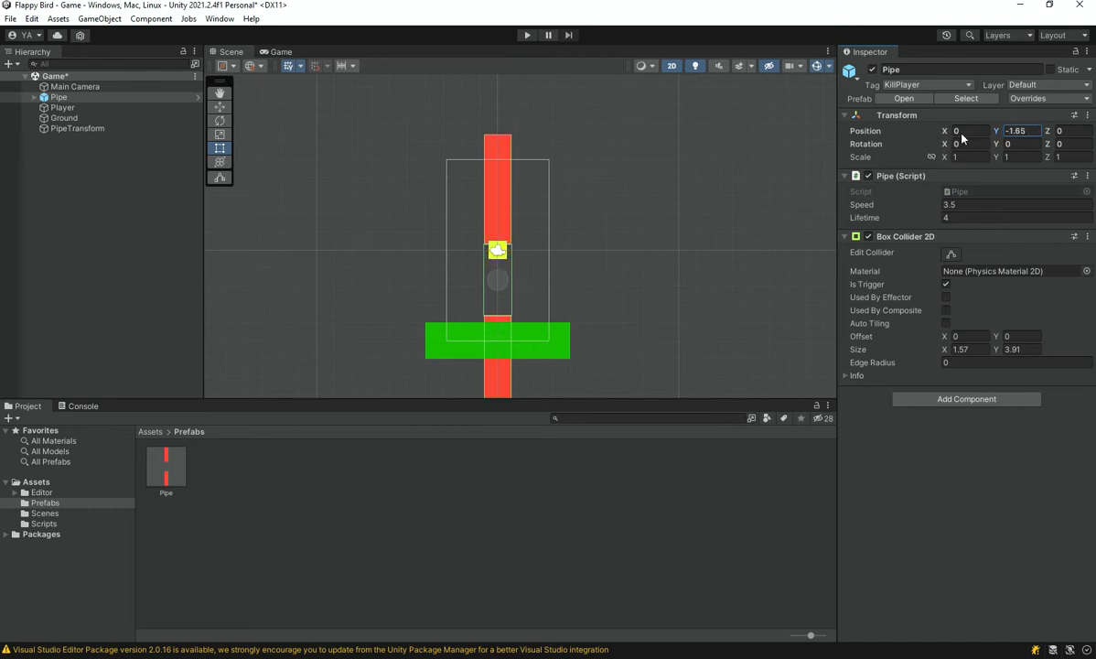
pyautogui.doubleClick(1018, 130)
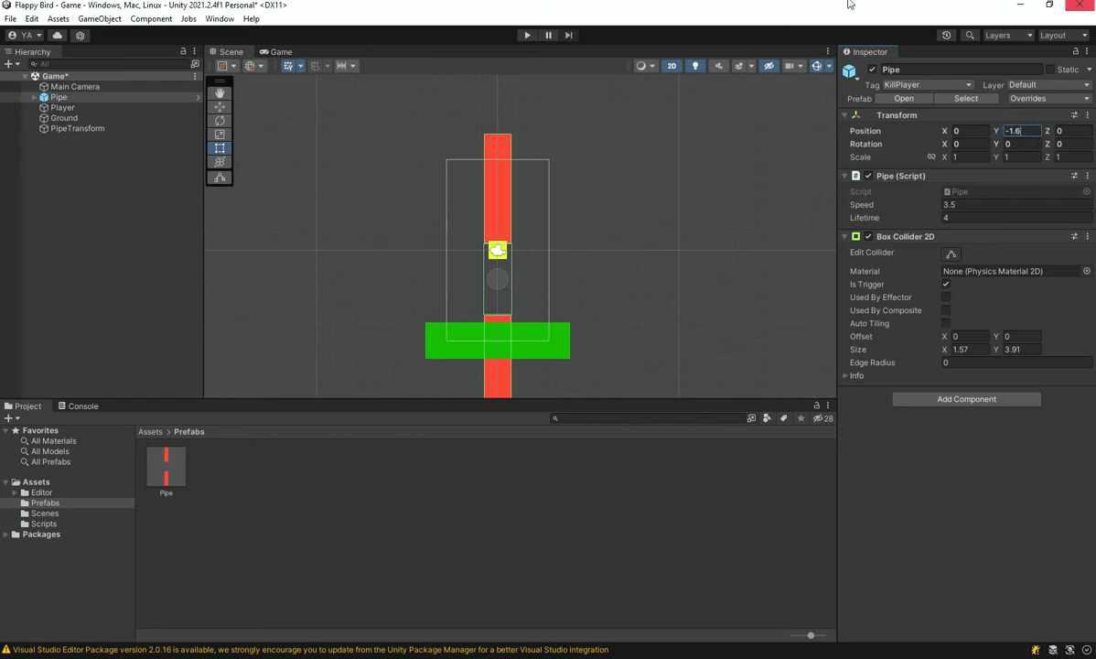
# Try lowering the placed pipe further to about Y -2.11, and undo that move
pyautogui.moveTo(997, 132); pyautogui.dragTo(986, 136)
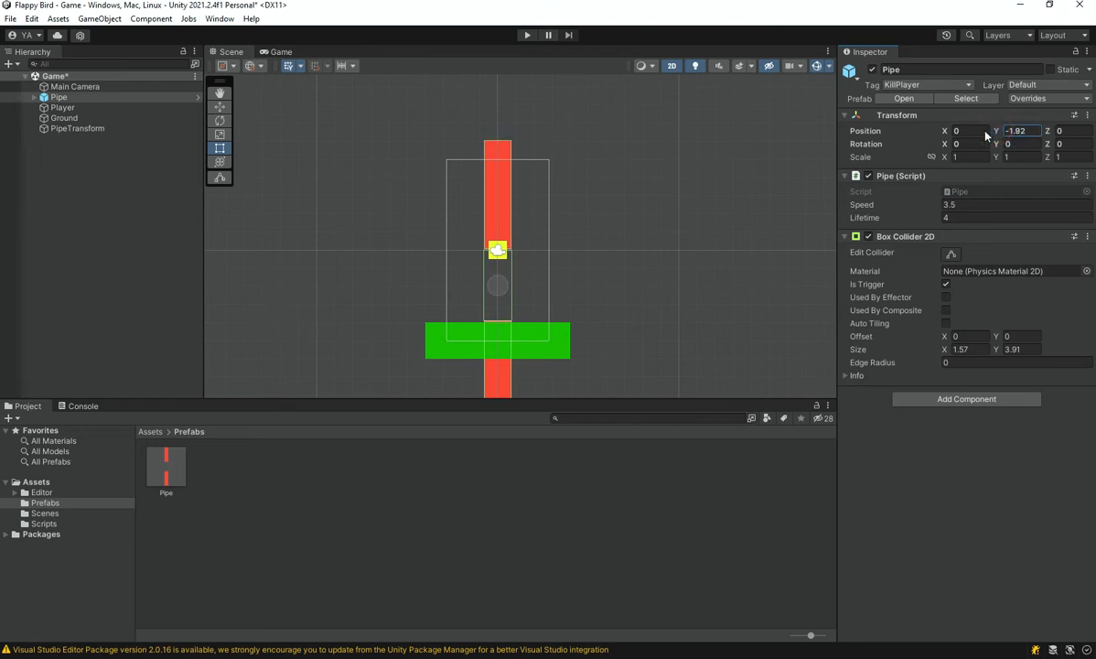
pyautogui.scroll(2, 510, 338)
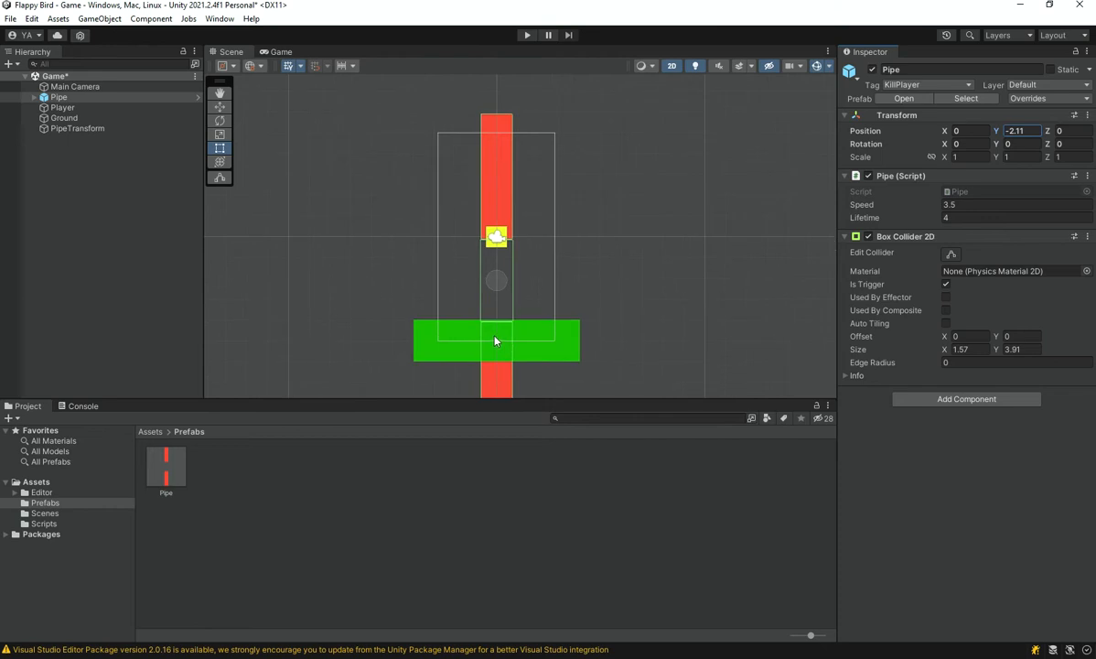
pyautogui.hotkey('ctrl', 'z')
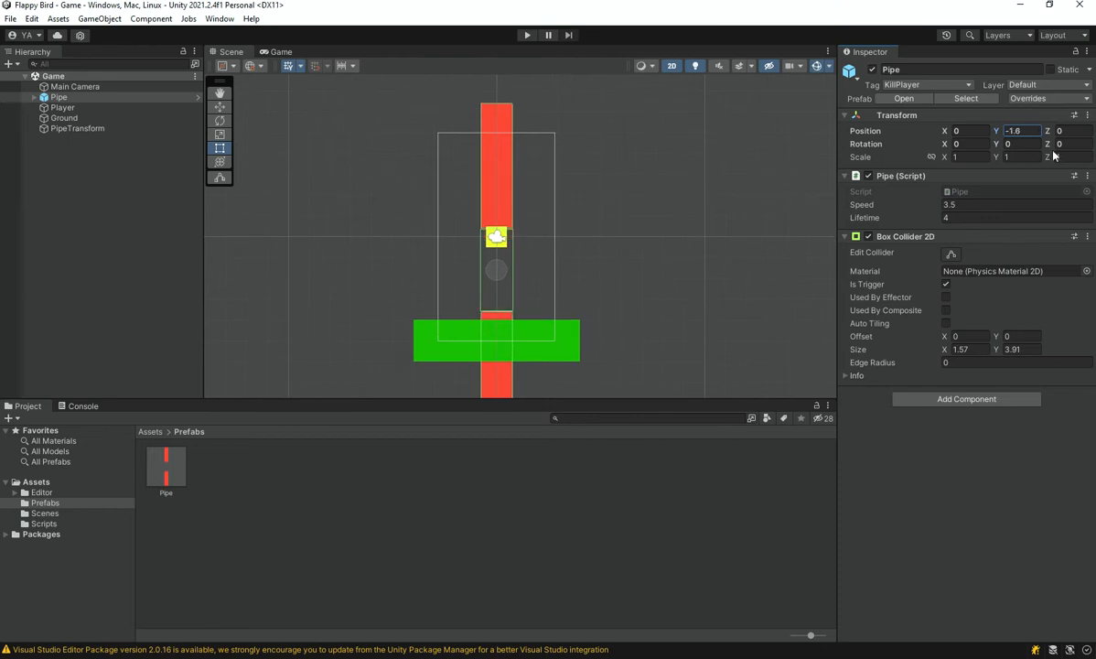
# Test the placed pipe at Y positions -1.5 and 1.5, and reset its Y position to 0
pyautogui.write('-1.5')
pyautogui.press('BackSpace')
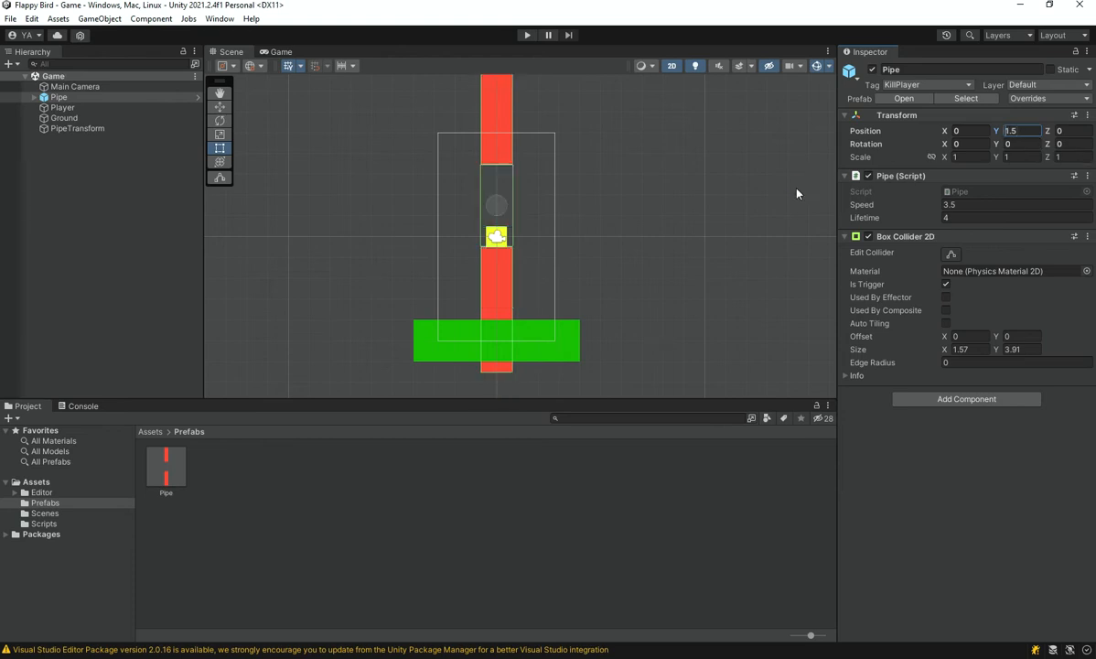
pyautogui.doubleClick(1010, 131)
pyautogui.write('0')
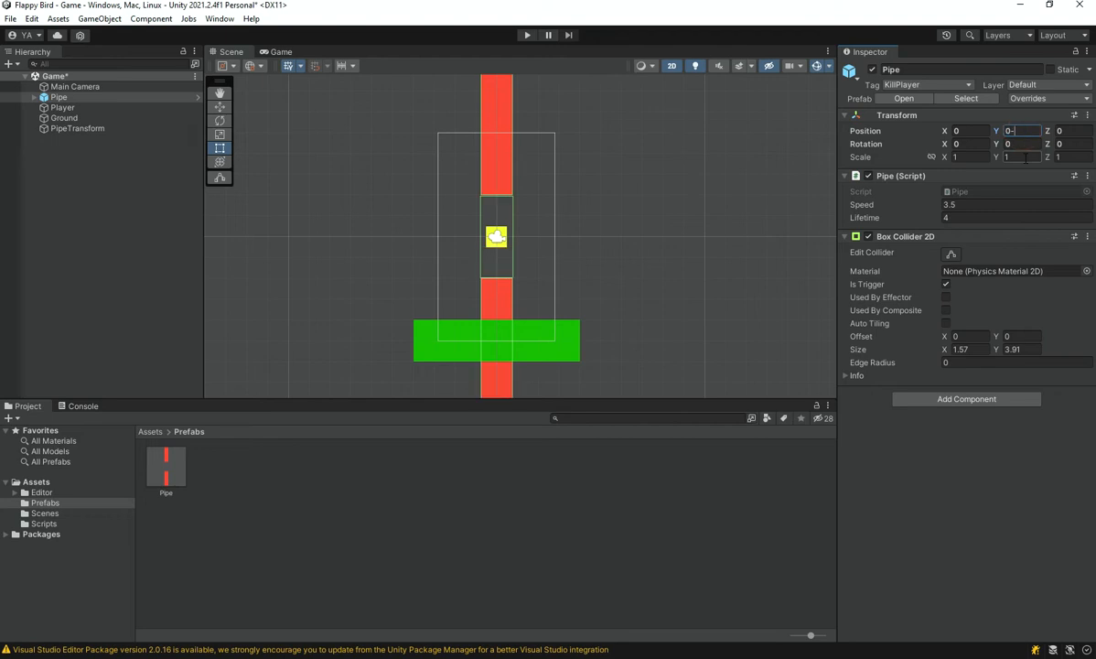
pyautogui.click(156, 485)
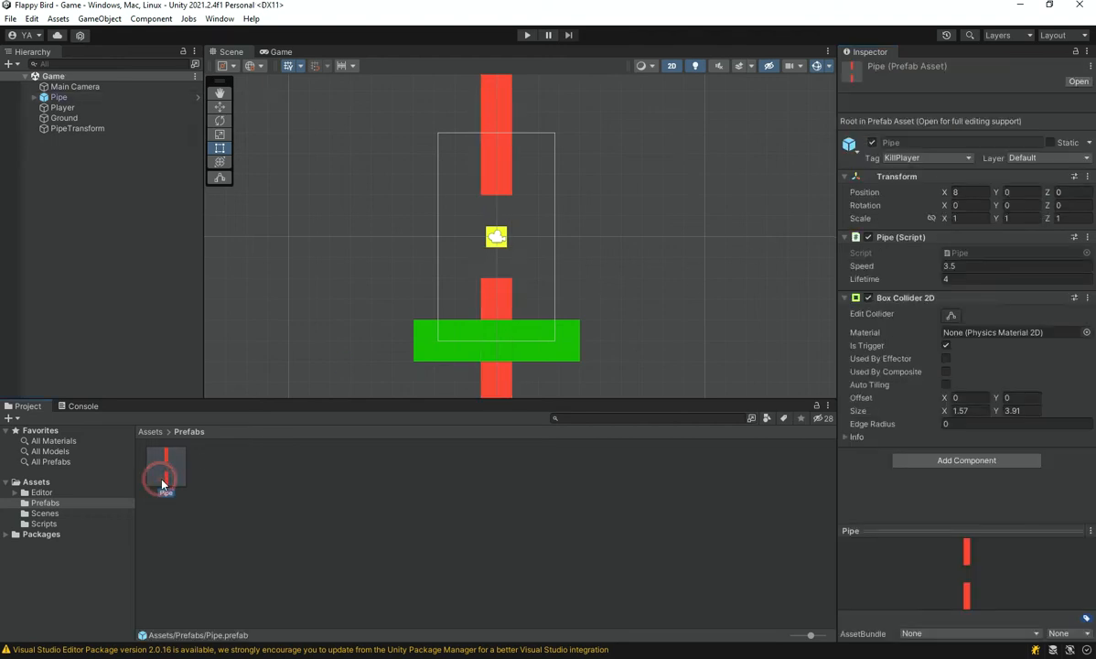
pyautogui.press('Delete')
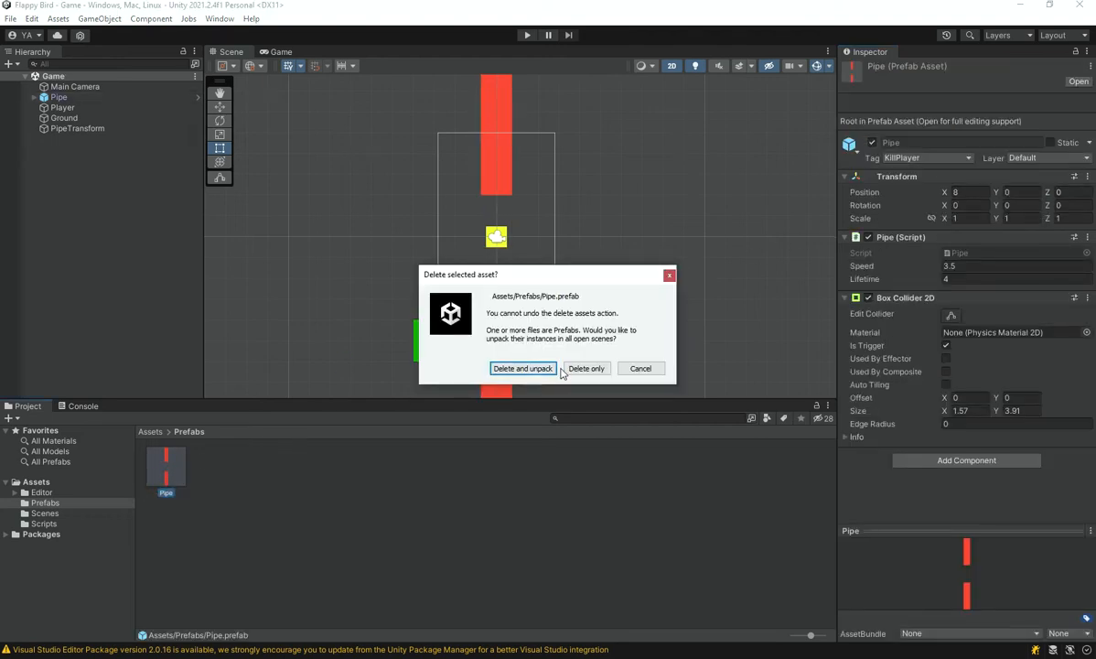
pyautogui.click(662, 370)
# Delete the Pipe instance from the Game scene, keeping the prefab asset
pyautogui.click(88, 96)
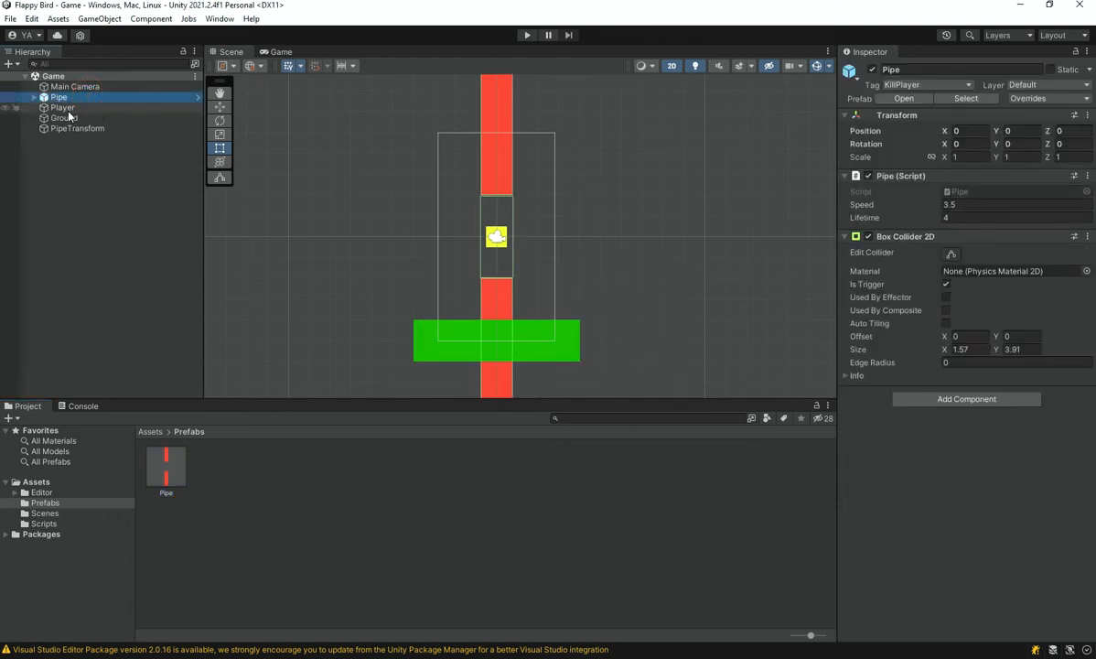
pyautogui.press('Delete')
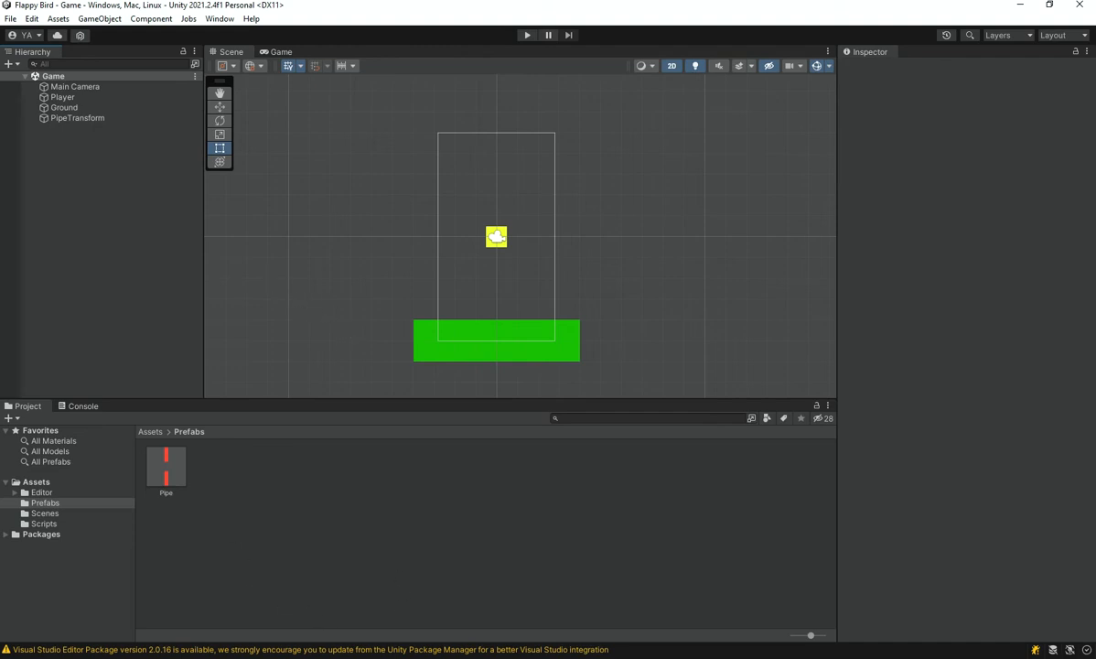
# Switch to Visual Studio and add a [SerializeField] attribute on a new line below the lifetime field in the Pipe script
pyautogui.hotkey('alt', 'Tab')
pyautogui.click(695, 222)
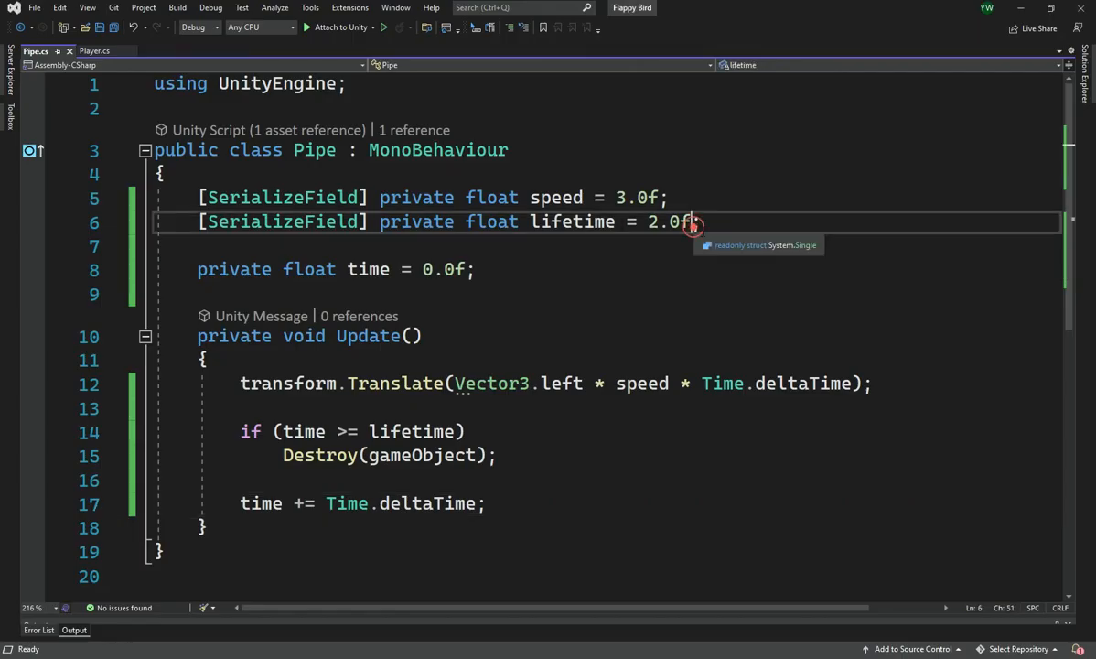
pyautogui.press('Return')
pyautogui.write('[Ser')
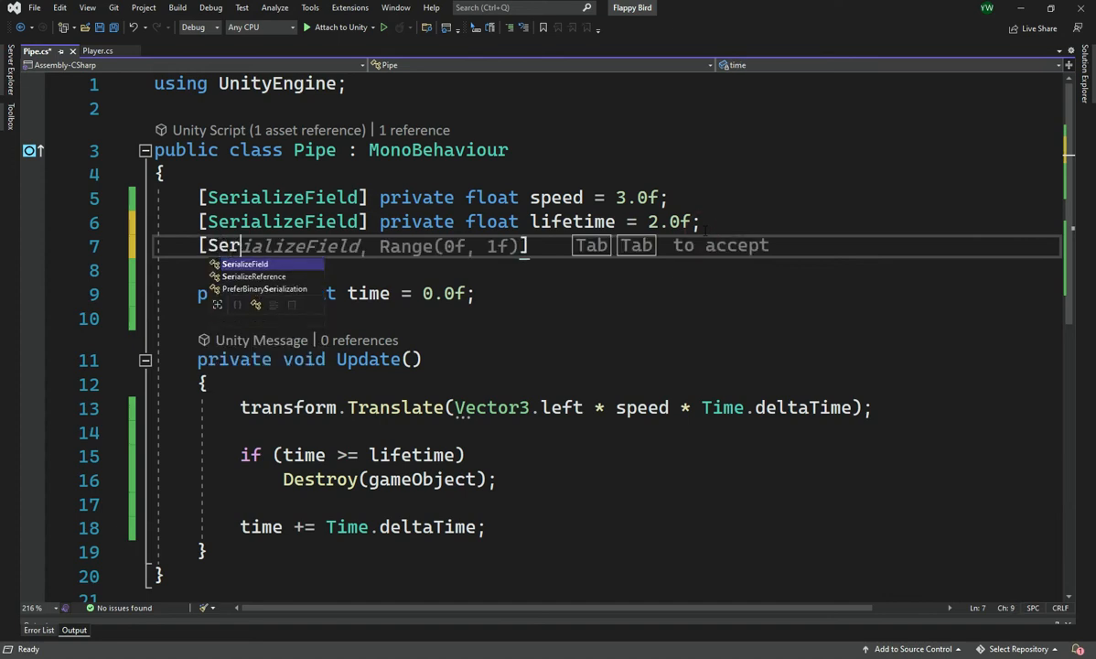
pyautogui.press('Tab')
pyautogui.write(']')
# Try adding Range(0f, 1.5f) to the new SerializeField attribute, and remove it again
pyautogui.press('BackSpace')
pyautogui.press('Left')
pyautogui.write('Rang')
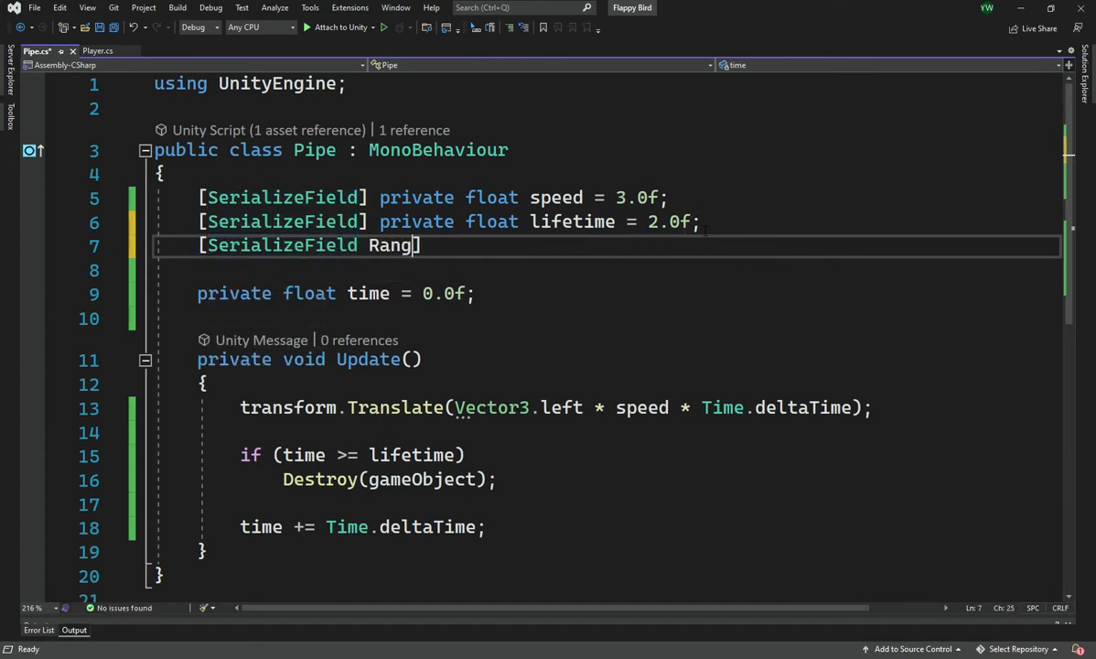
pyautogui.press('BackSpace')
pyautogui.press('BackSpace')
pyautogui.press('BackSpace')
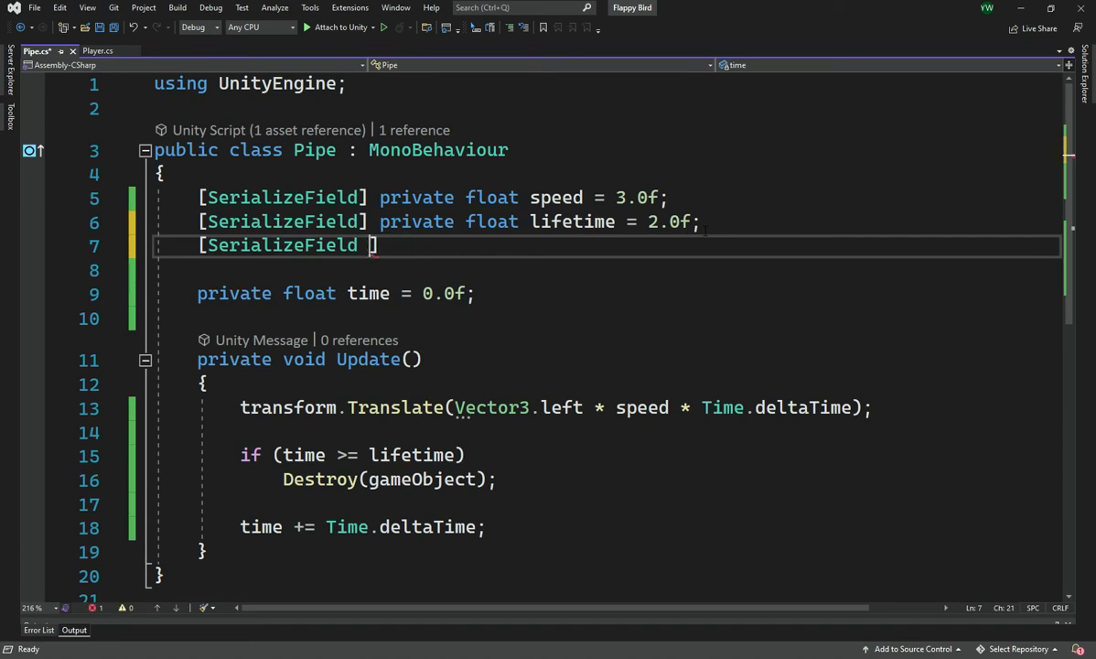
pyautogui.write('R')
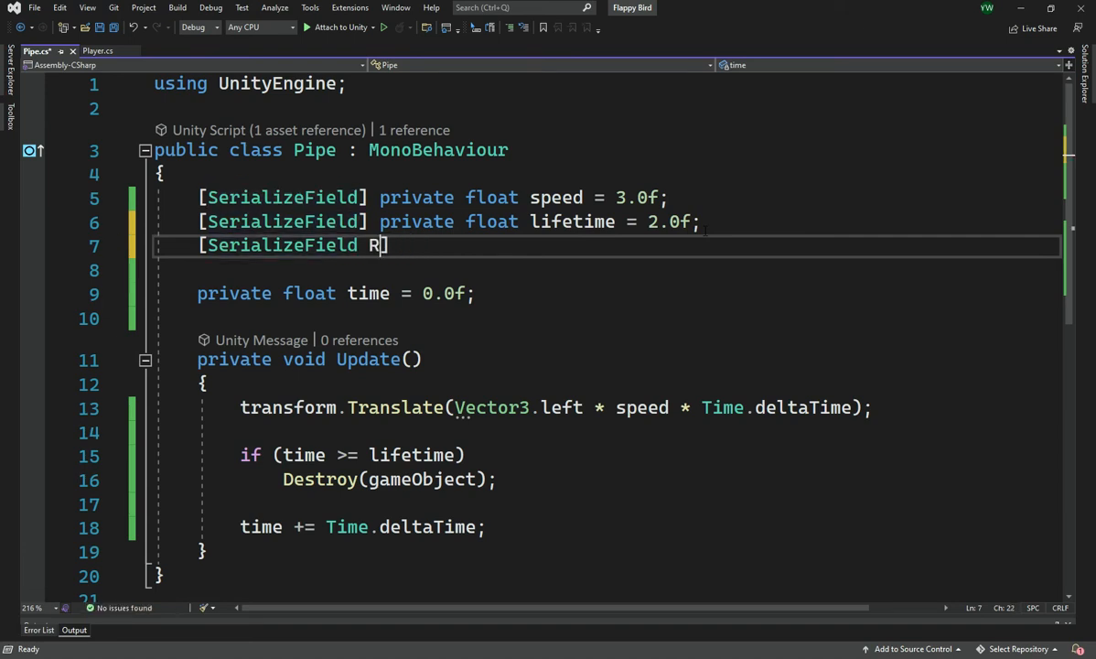
pyautogui.write('an')
pyautogui.hotkey('shift', 'Home')
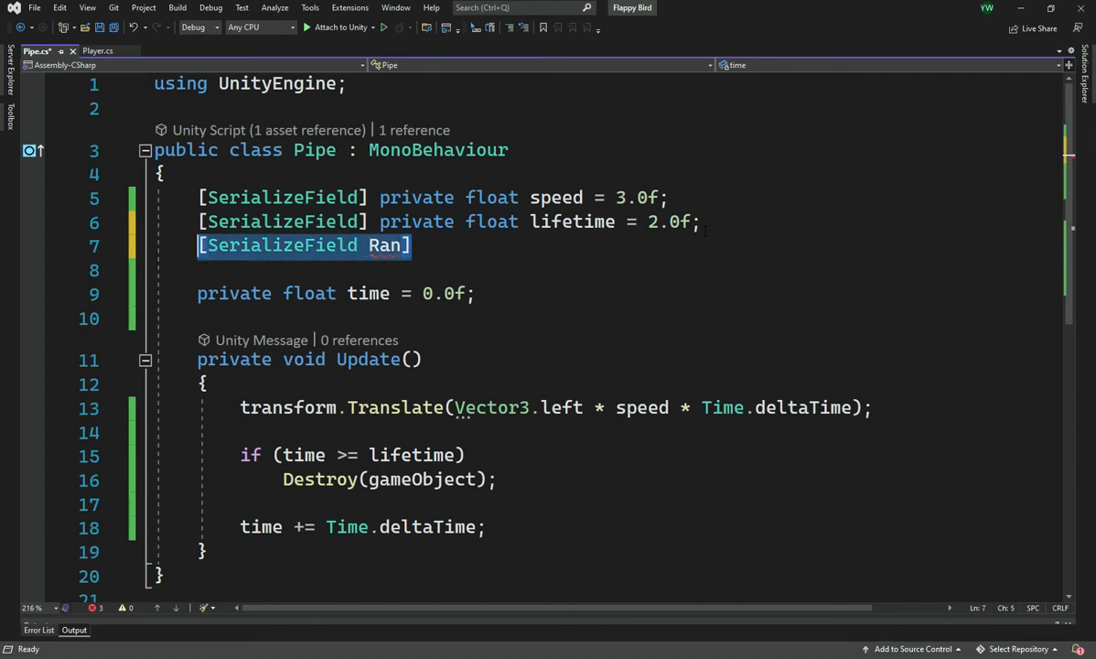
pyautogui.press('BackSpace')
pyautogui.write('[Ser')
pyautogui.press('Tab')
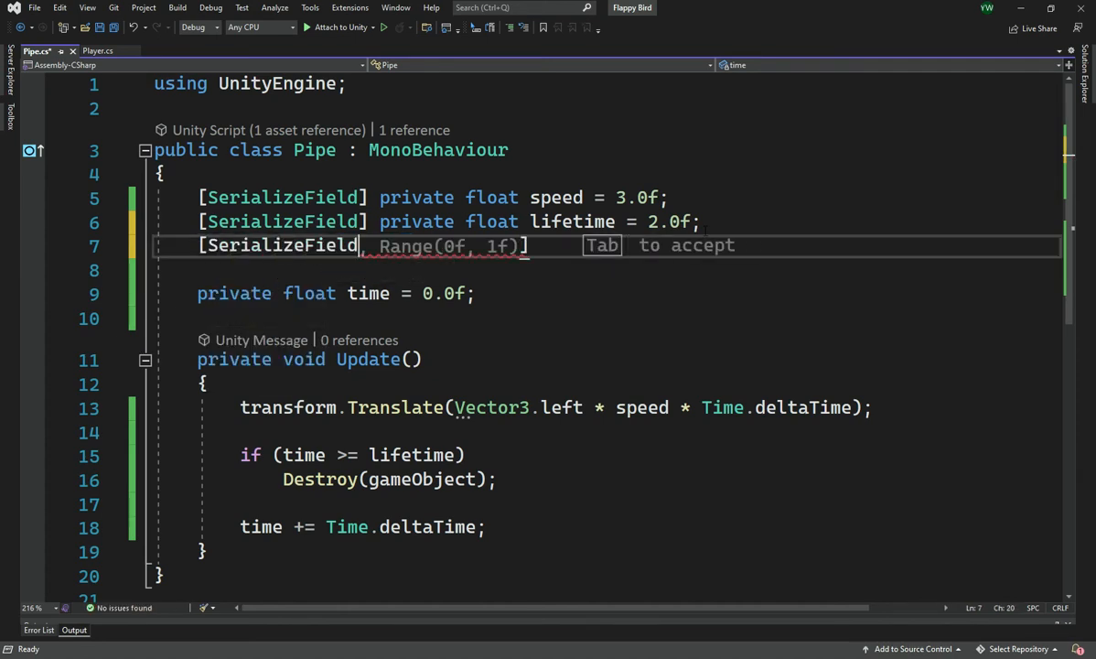
pyautogui.press('Tab')
pyautogui.press('Left')
pyautogui.press('Left')
pyautogui.write('.5')
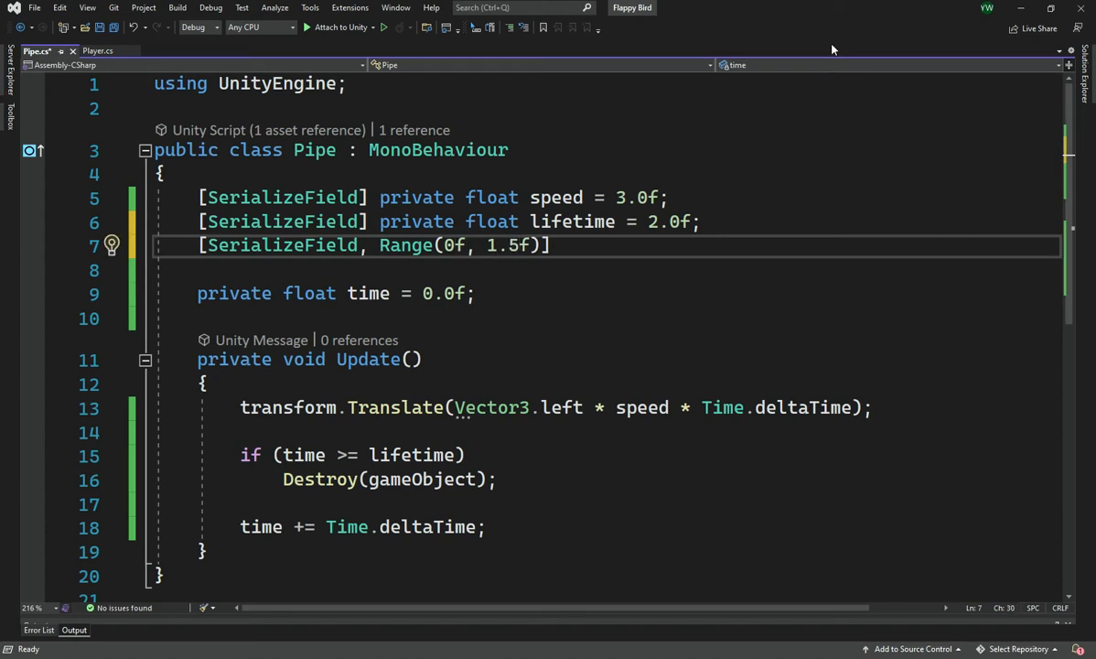
pyautogui.moveTo(619, 240)
pyautogui.mouseDown()
pyautogui.moveTo(788, 210)
pyautogui.moveTo(641, 243)
pyautogui.mouseUp()
pyautogui.moveTo(537, 248); pyautogui.dragTo(360, 245)
pyautogui.press('BackSpace')
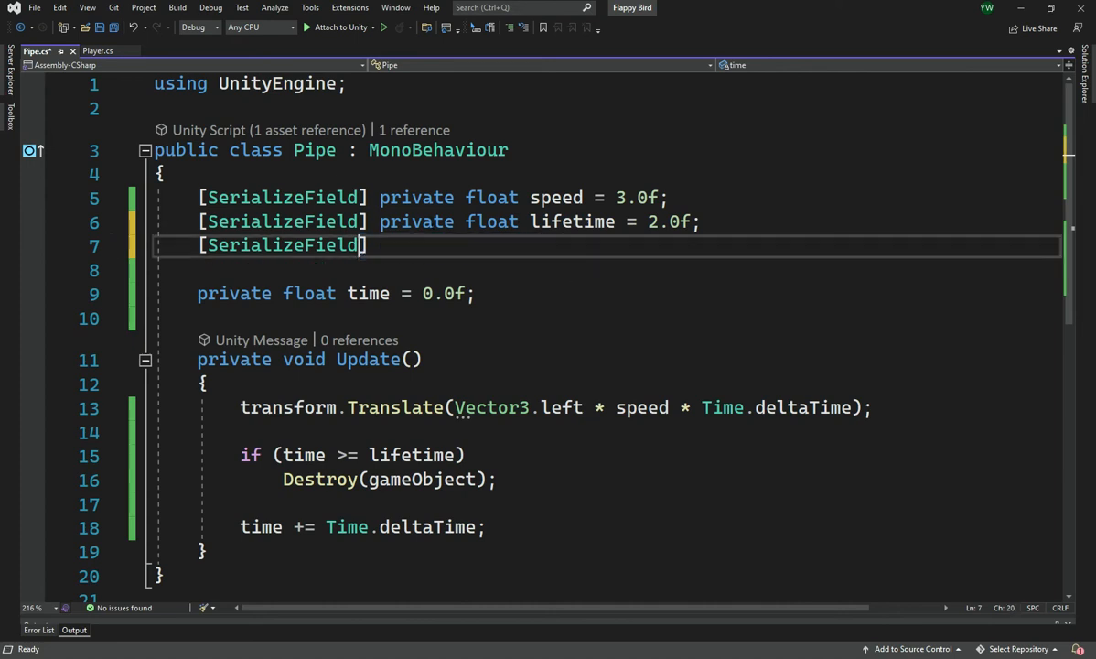
# Complete the new serialized field as private float maxYVariation = 1.5f; and save the Pipe script
pyautogui.write('private flaot')
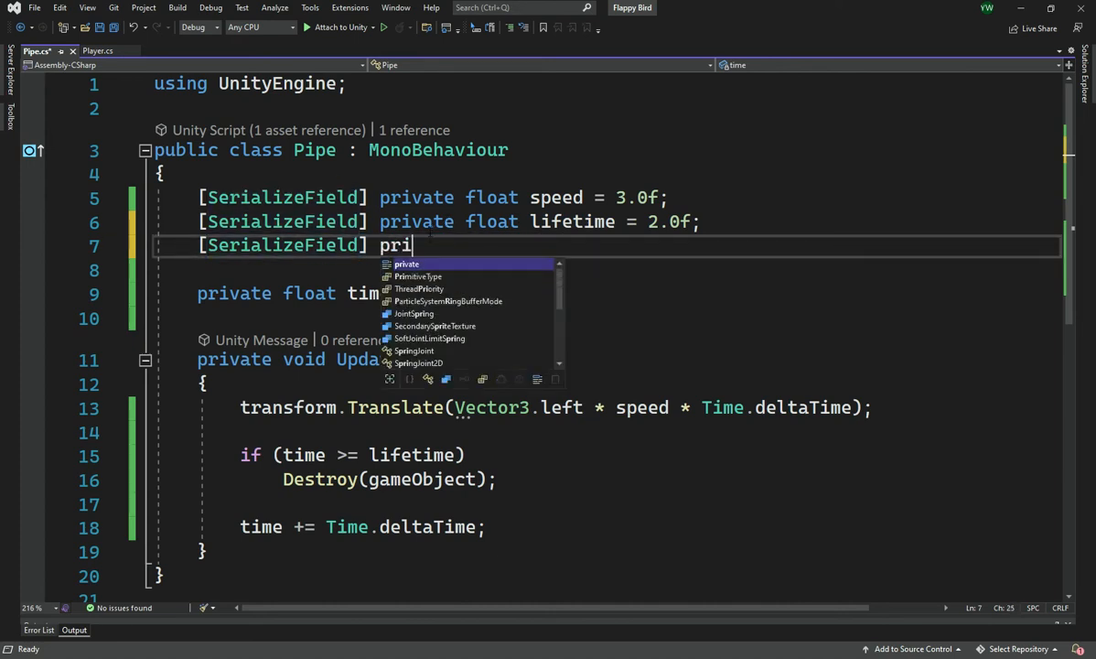
pyautogui.press('BackSpace')
pyautogui.press('BackSpace')
pyautogui.press('BackSpace')
pyautogui.press('BackSpace')
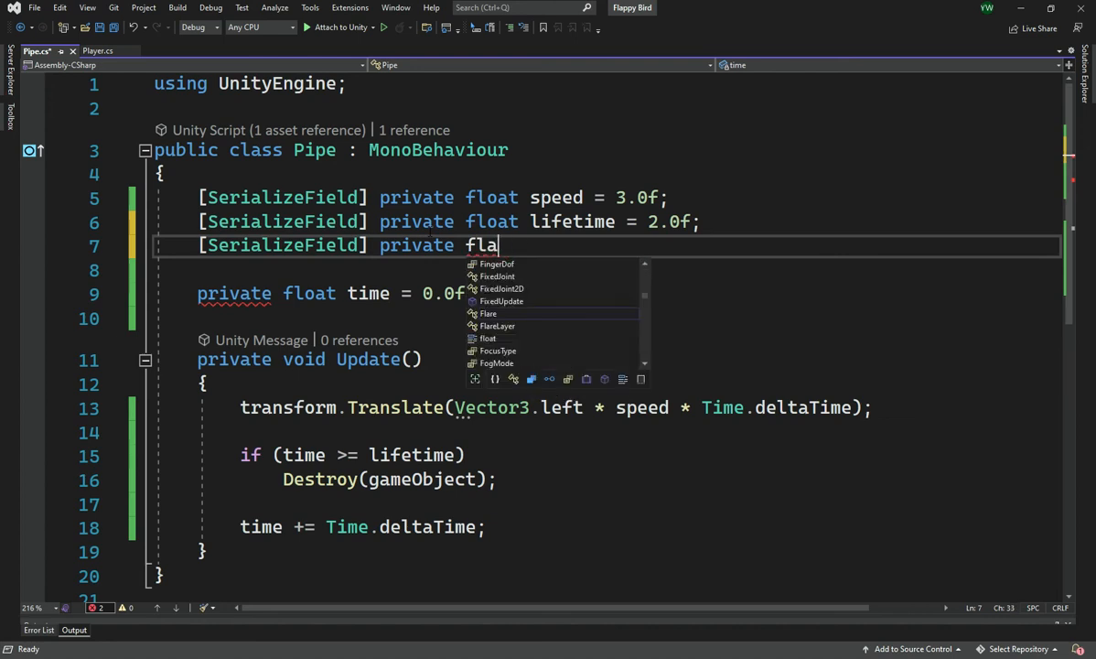
pyautogui.write('oat maxYVariat')
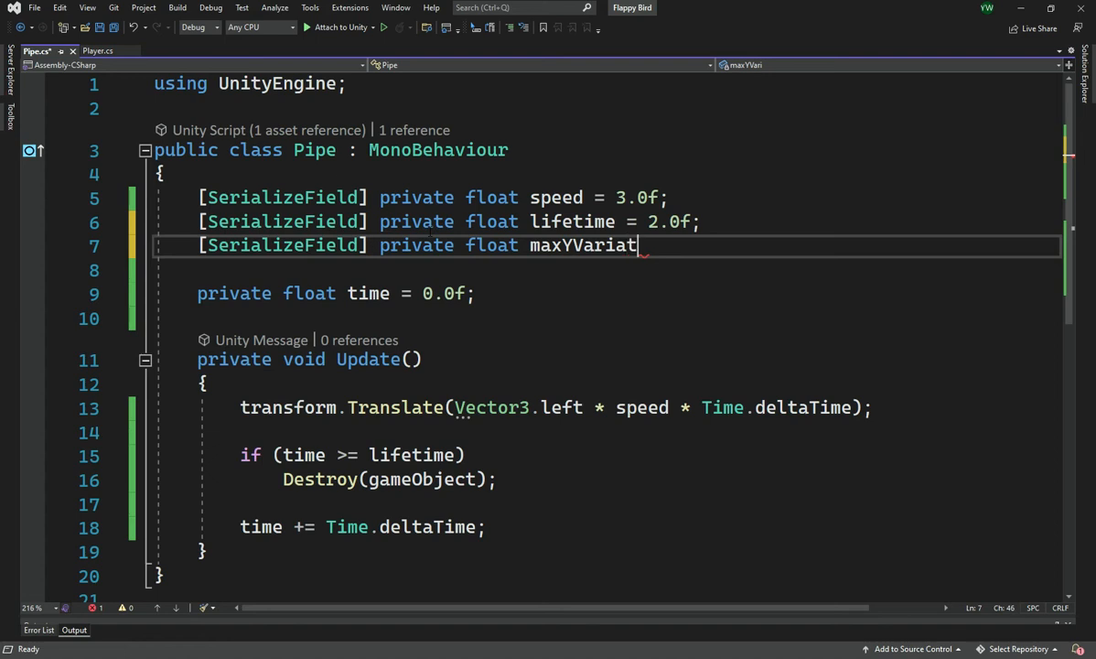
pyautogui.press('BackSpace')
pyautogui.press('BackSpace')
pyautogui.write('on = 1.5f;')
pyautogui.hotkey('ctrl', 's')
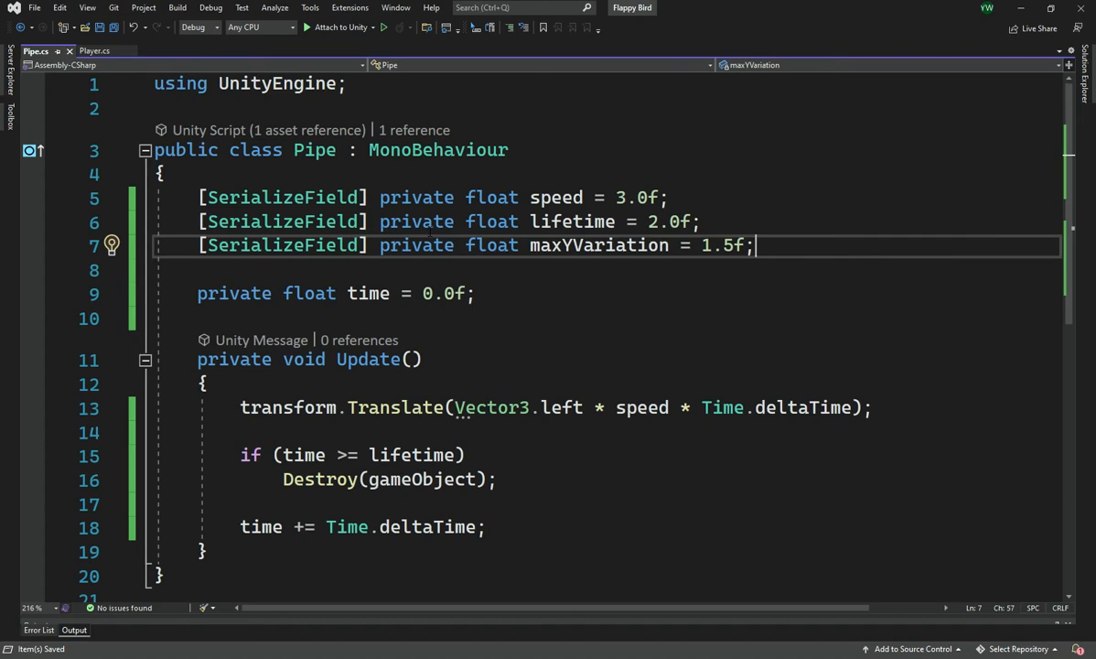
# Insert an empty private void Start() method between the time field and the Update method
pyautogui.press('Down')
pyautogui.press('Down')
pyautogui.press('Down')
pyautogui.press('Down')
pyautogui.press('Down')
pyautogui.press('Down')
pyautogui.press('Down')
pyautogui.press('Down')
pyautogui.press('Down')
pyautogui.press('Down')
pyautogui.press('Down')
pyautogui.press('Down')
pyautogui.press('Up')
pyautogui.press('Up')
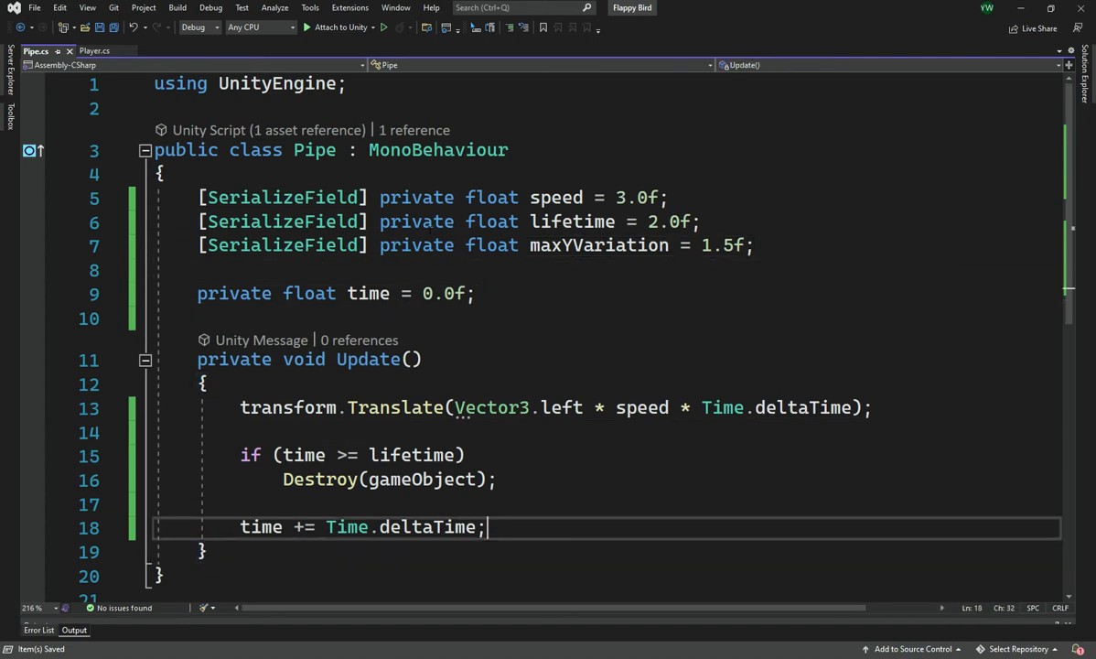
pyautogui.press('Up')
pyautogui.press('Up')
pyautogui.press('Up')
pyautogui.press('Up')
pyautogui.press('Up')
pyautogui.press('Up')
pyautogui.press('Up')
pyautogui.press('Return')
pyautogui.write('\\')
pyautogui.press('Return')
pyautogui.press('BackSpace')
pyautogui.press('BackSpace')
pyautogui.press('Return')
pyautogui.press('Up')
pyautogui.write('Star')
pyautogui.press('Tab')
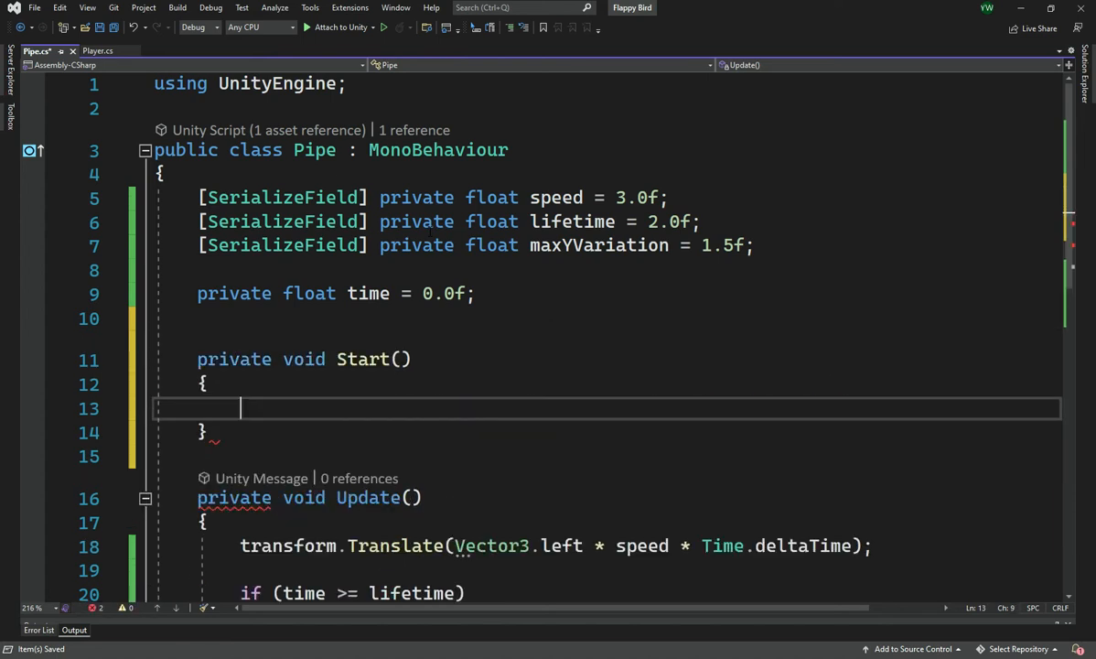
pyautogui.scroll(-1, 443, 264)
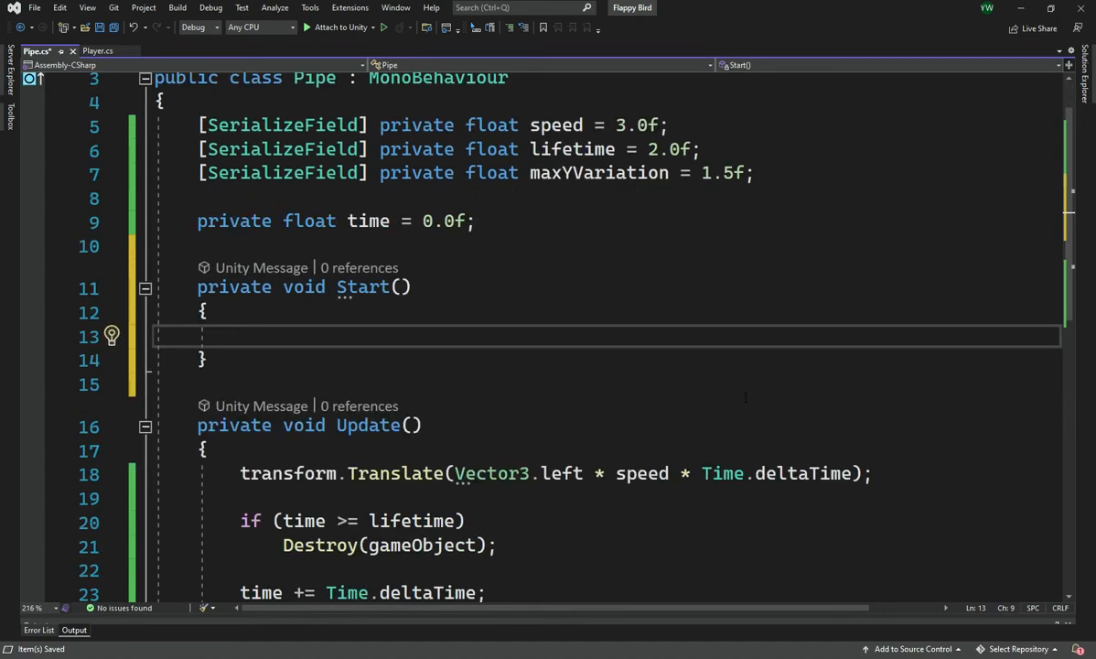
pyautogui.write('Ra')
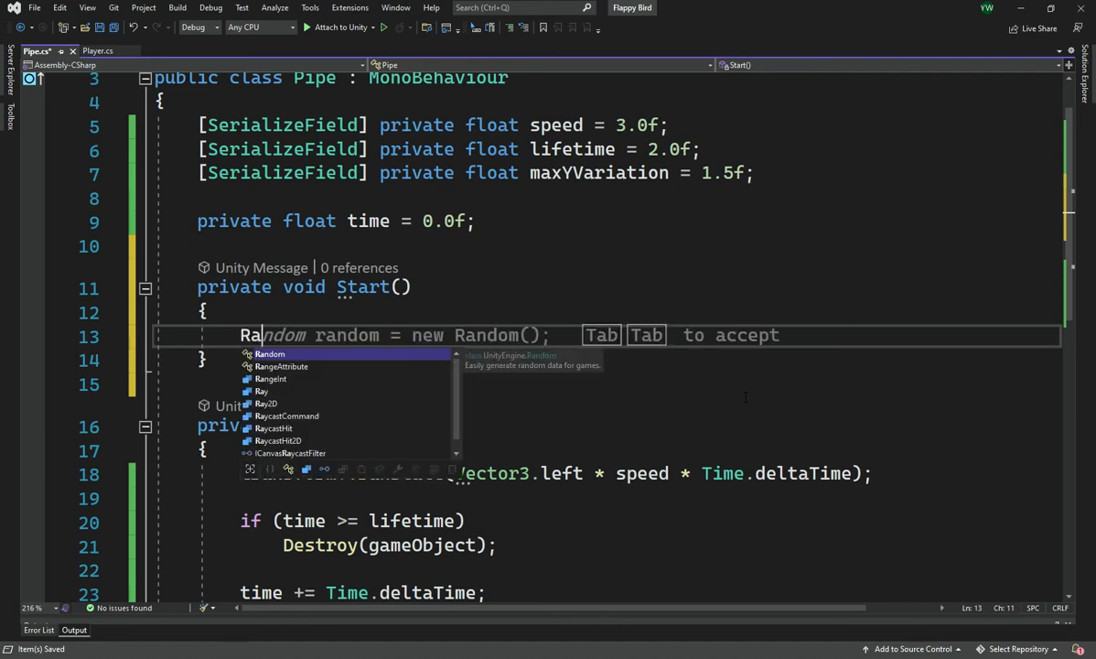
pyautogui.press('BackSpace')
pyautogui.press('BackSpace')
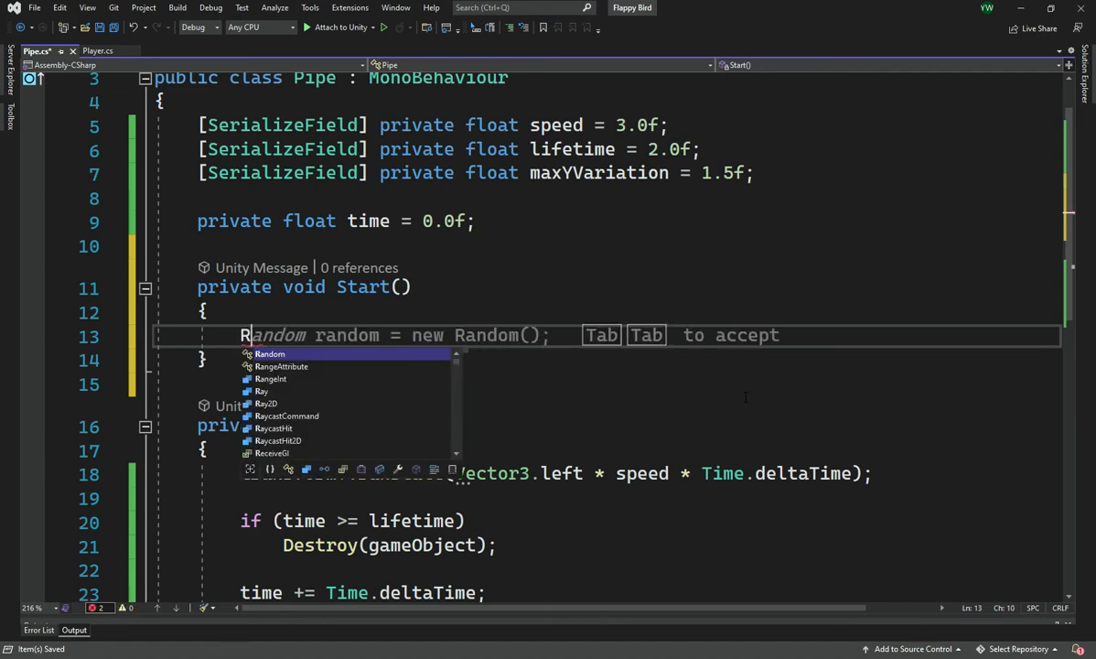
pyautogui.write('pr')
pyautogui.press('BackSpace')
pyautogui.press('BackSpace')
# Declare float y = Random.Range(-maxYVariation, maxYVariation); inside the Start method of the Pipe script
pyautogui.write('float ')
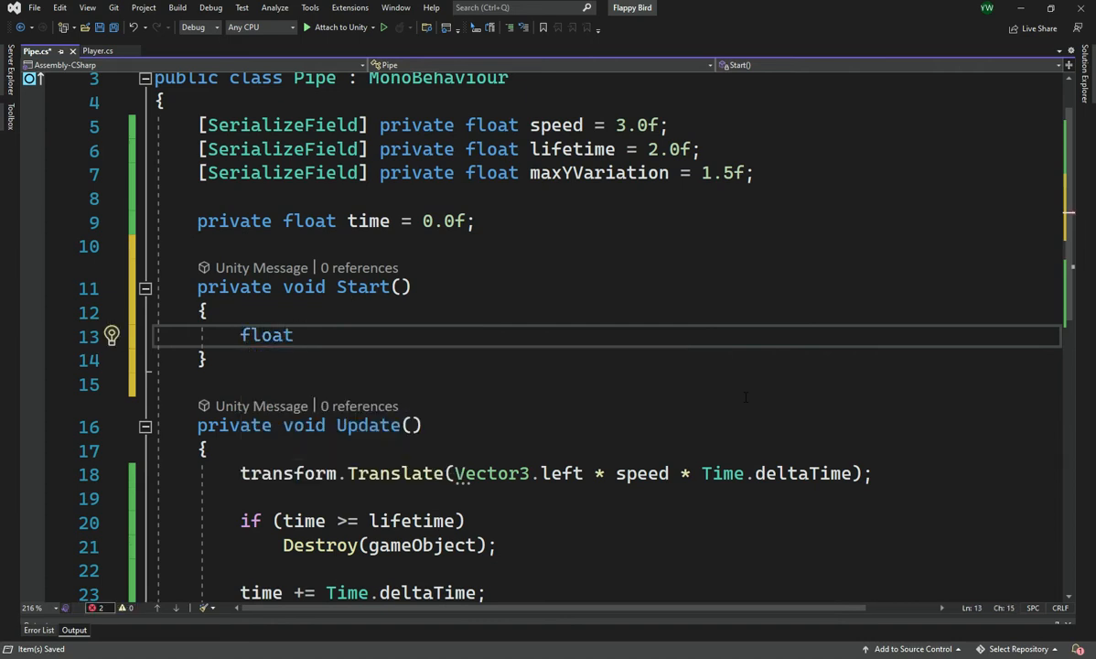
pyautogui.write('y = ')
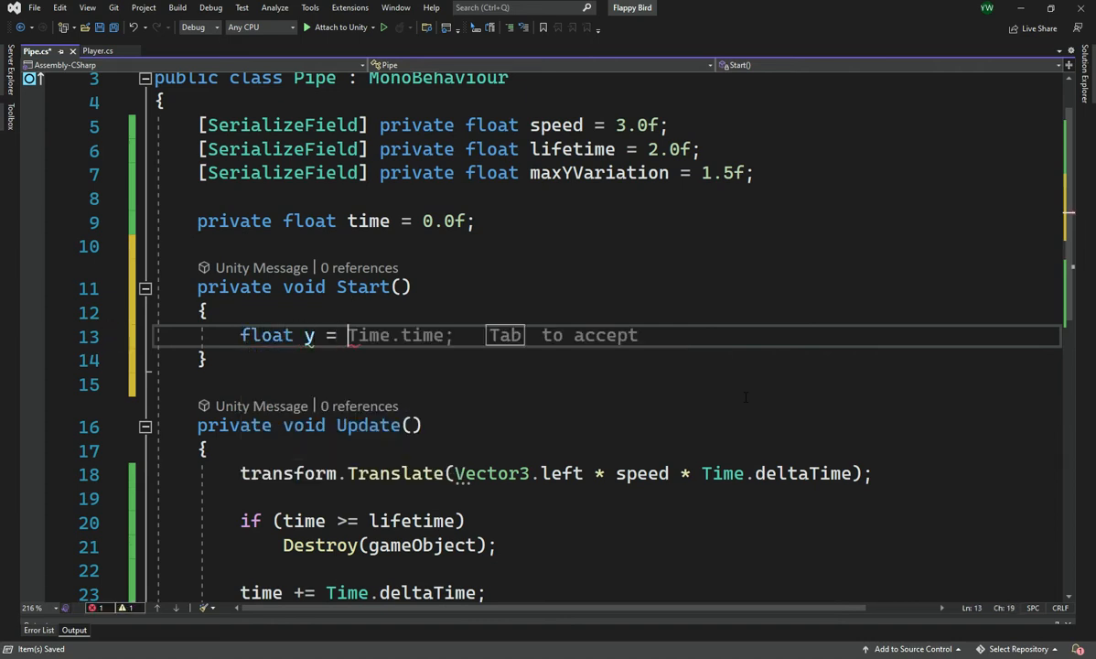
pyautogui.write('Random')
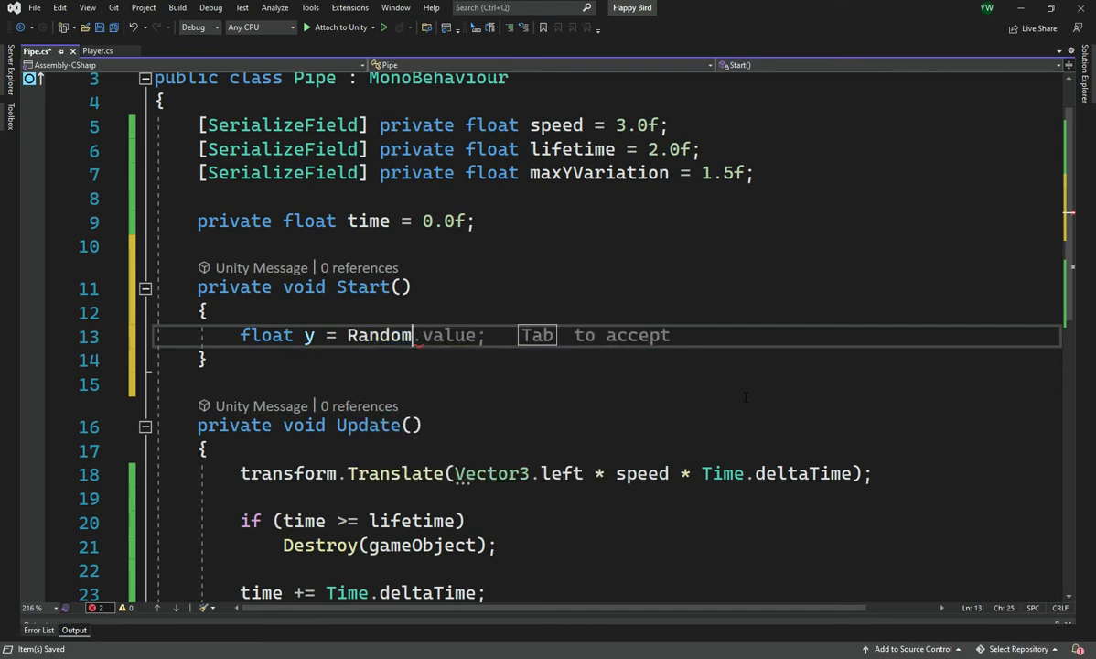
pyautogui.write('.R')
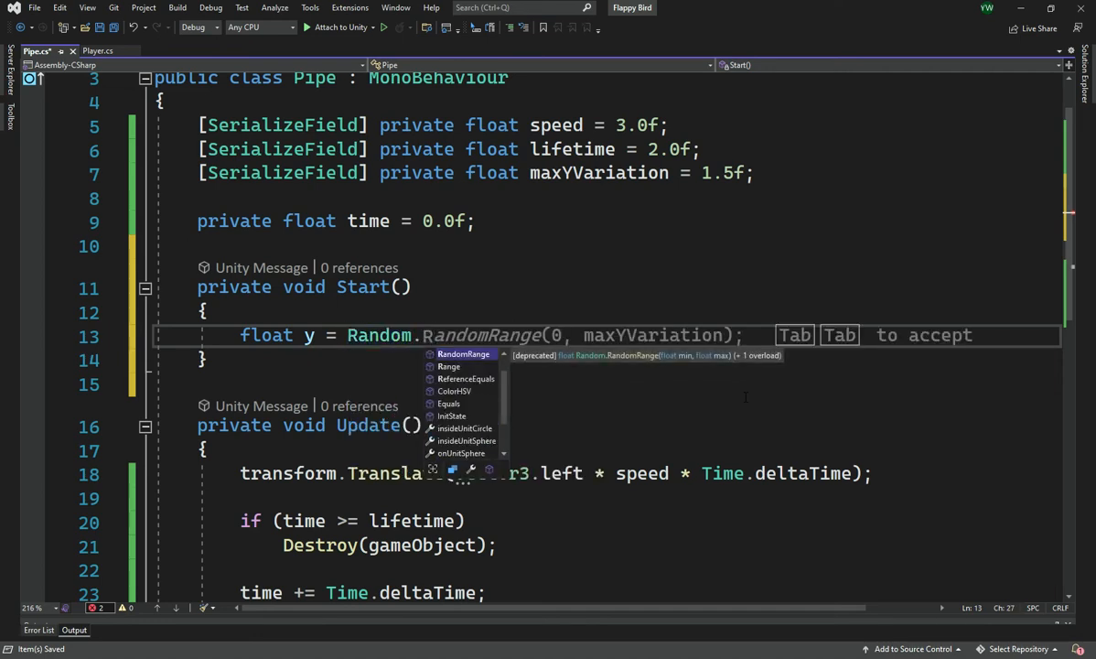
pyautogui.press('Down')
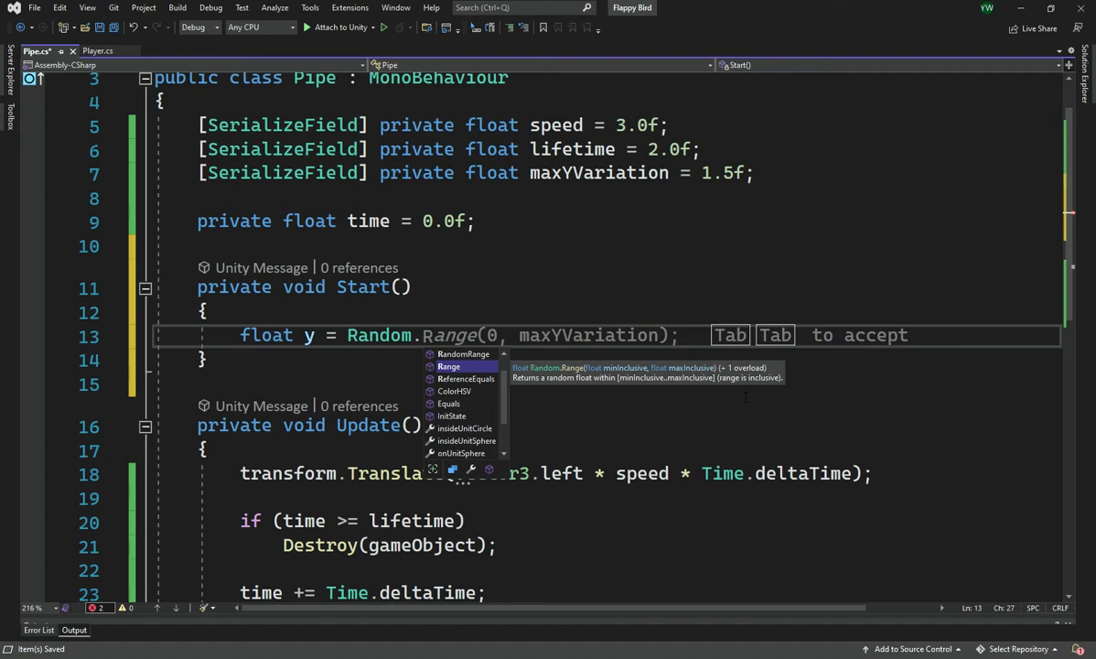
pyautogui.press('Tab')
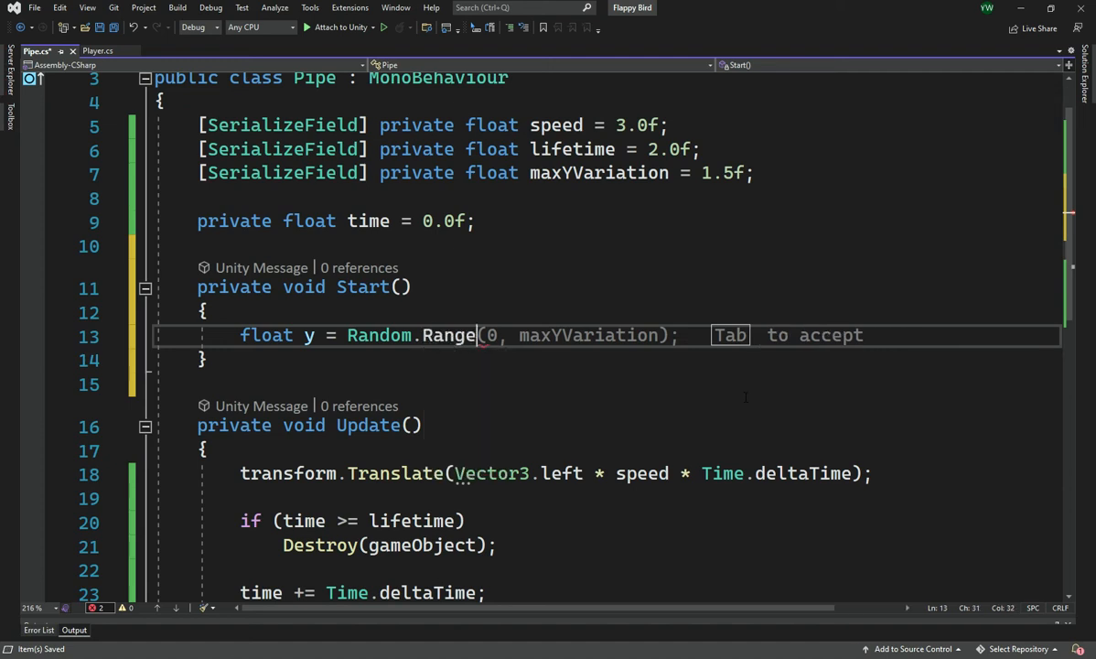
pyautogui.write('(')
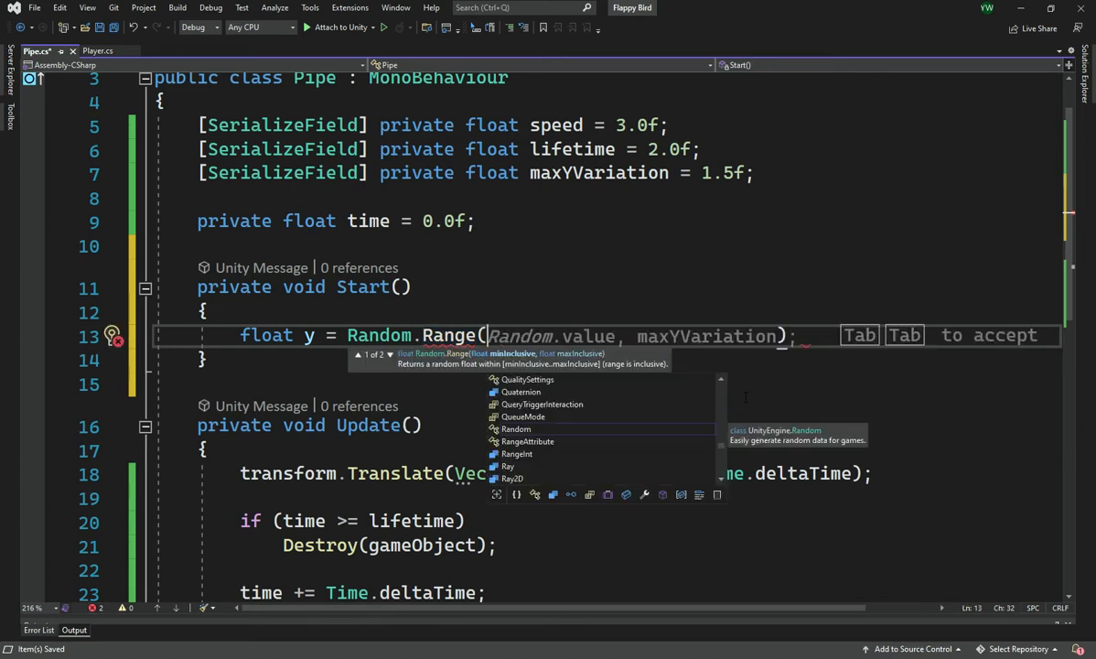
pyautogui.write('-ma')
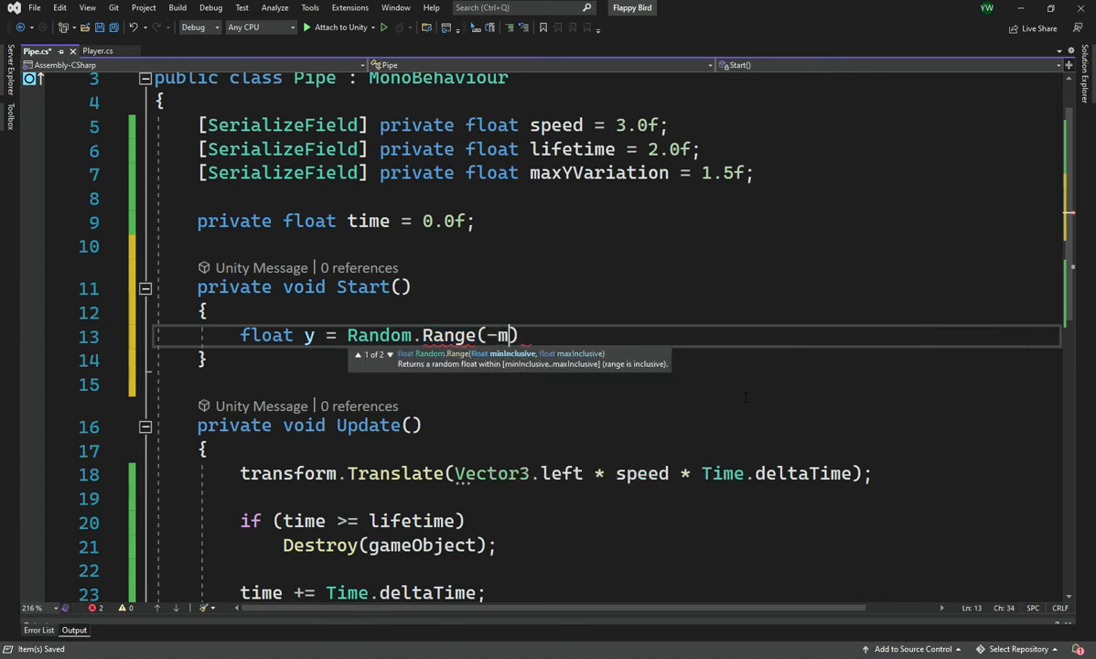
pyautogui.press('Tab')
pyautogui.write(', ma')
pyautogui.press('Tab')
pyautogui.press('Tab')
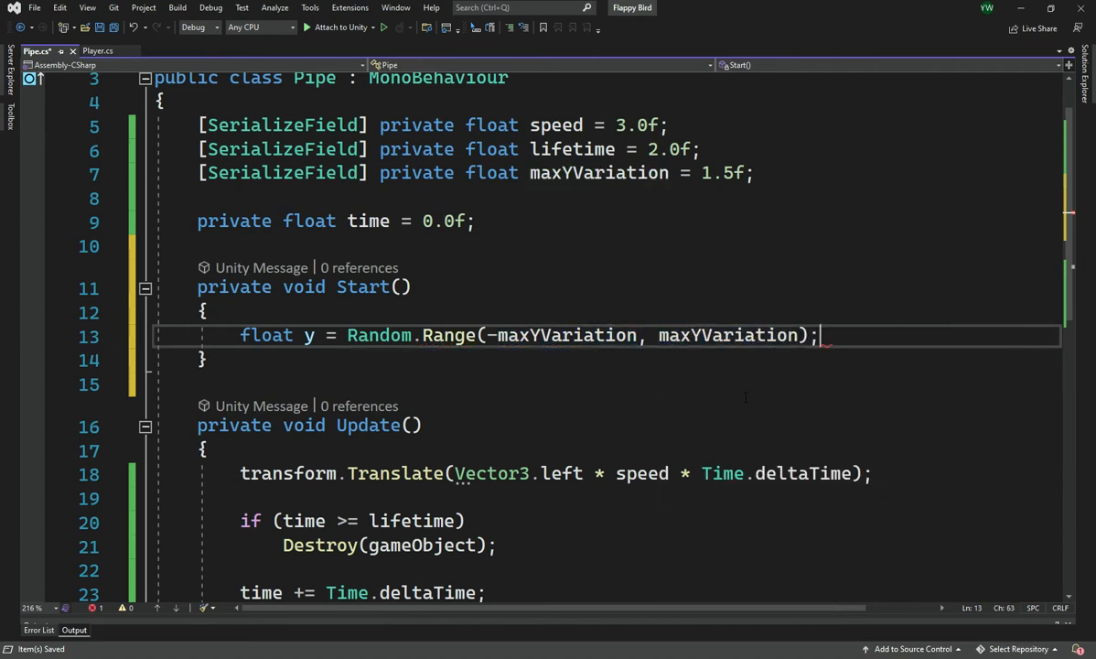
# Add the line Vector3 pos = transform.position; below the random y declaration in Start
pyautogui.press('Return')
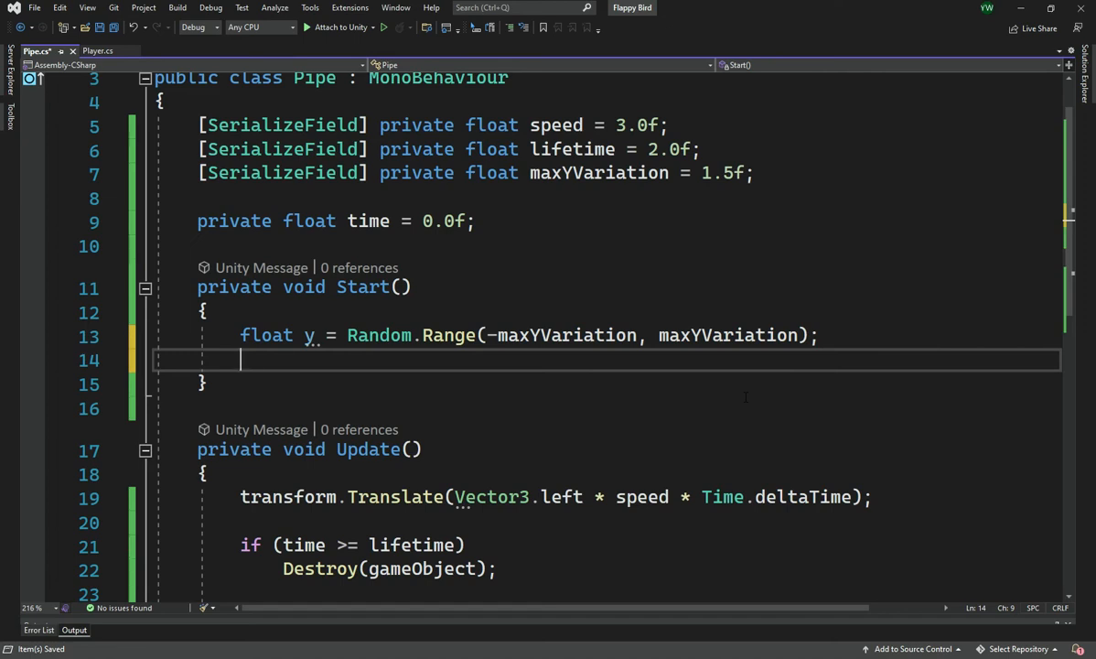
pyautogui.write('Vec')
pyautogui.press('Tab')
pyautogui.write('pos =')
pyautogui.press('Tab')
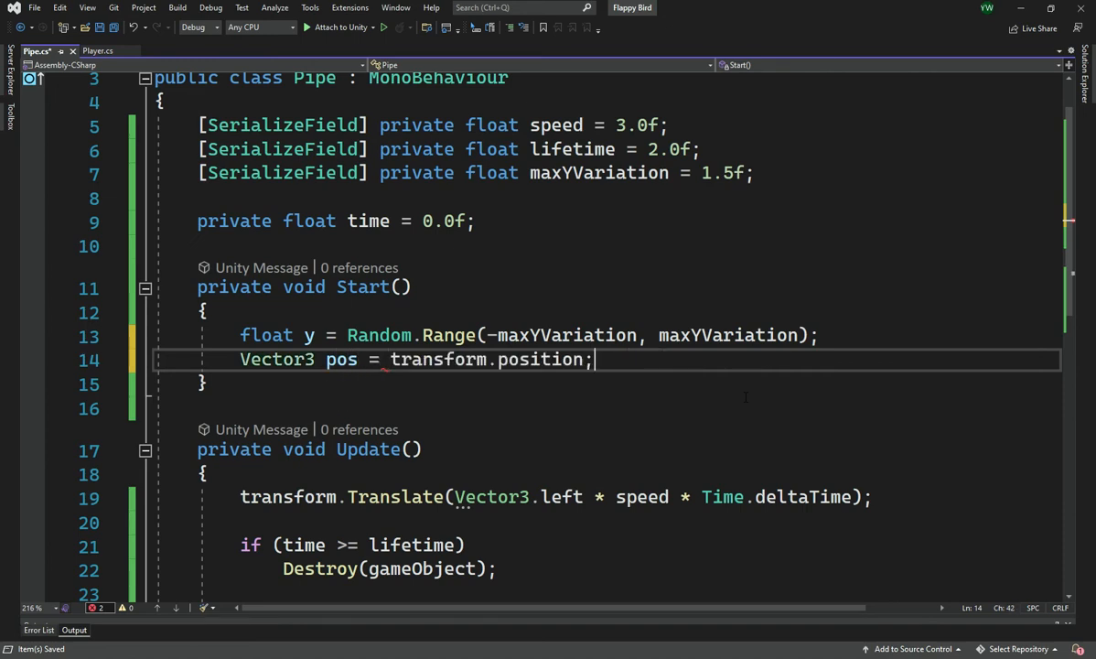
# Complete Start with pos.y = y; and transform.position = pos; on separate lines, and save the Pipe script
pyautogui.press('Return')
pyautogui.press('Tab')
pyautogui.press('Return')
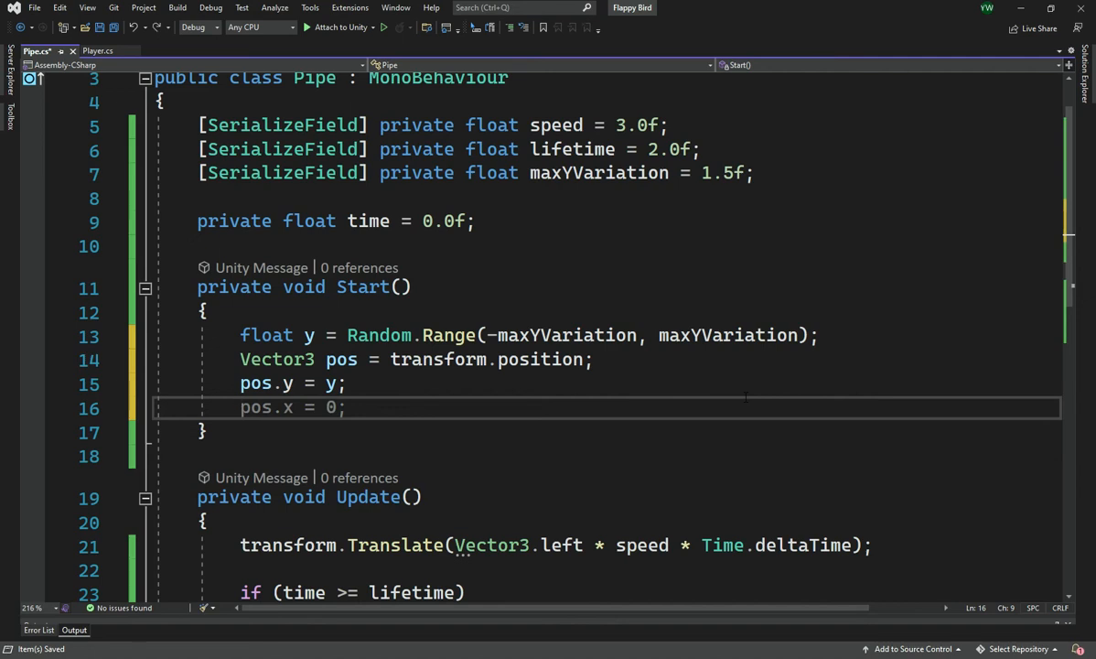
pyautogui.write('tr')
pyautogui.press('Tab')
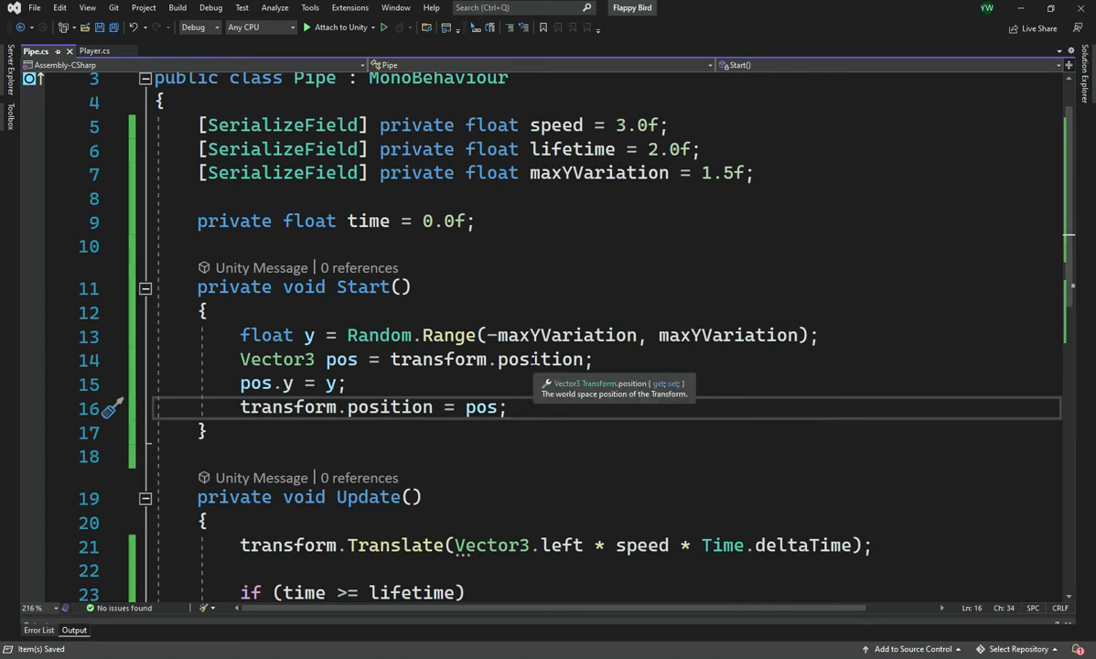
pyautogui.moveTo(517, 402); pyautogui.dragTo(261, 383)
pyautogui.click(261, 384)
pyautogui.click(272, 334)
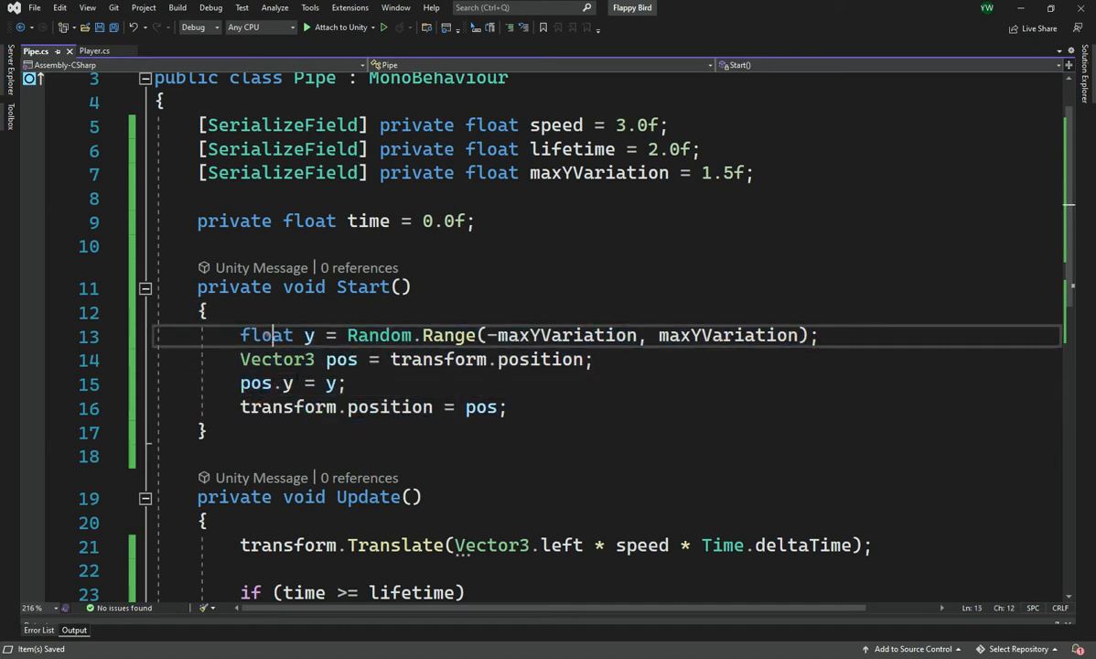
# Switch to Unity, check the Pipe prefab's settings, and playtest the randomized pipe heights before stopping the game
pyautogui.hotkey('alt', 'Tab')
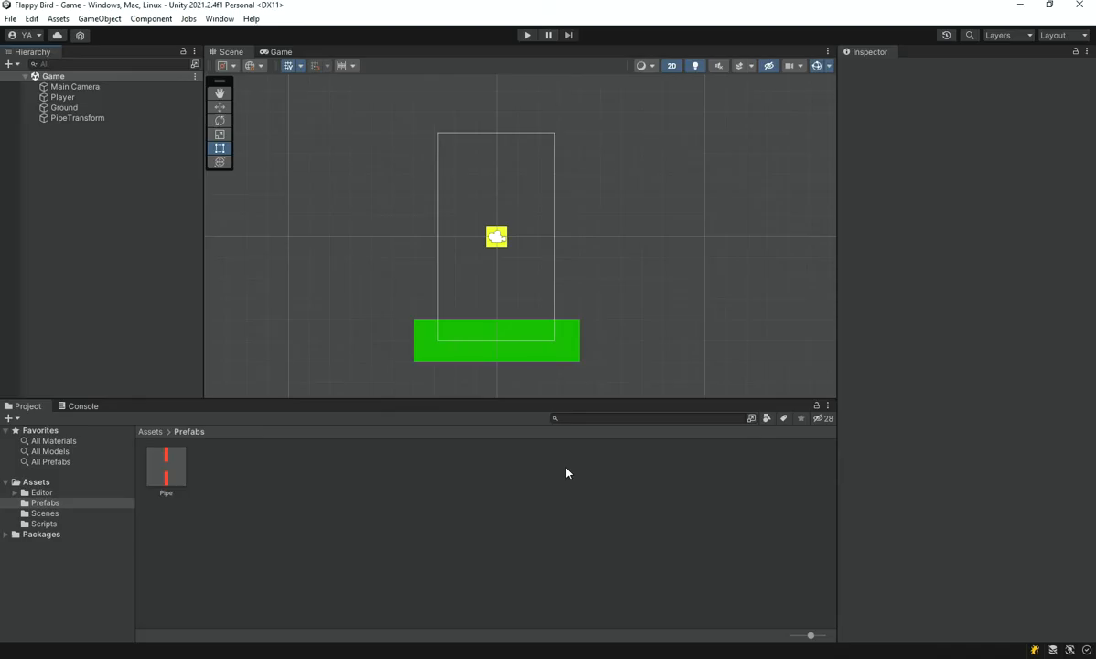
pyautogui.click(183, 470)
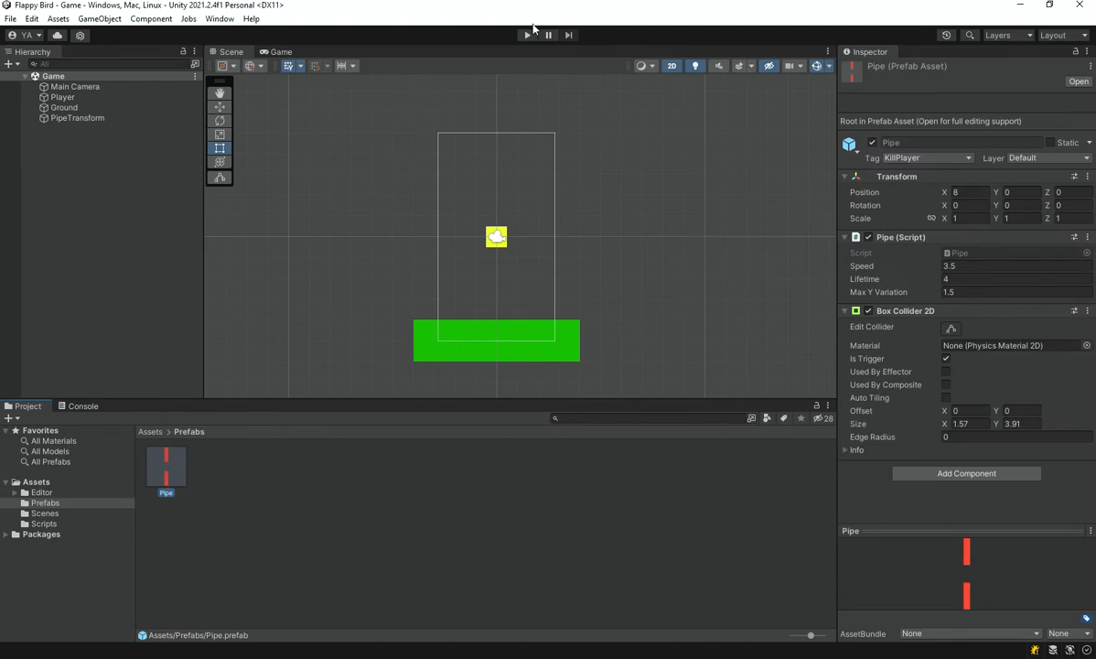
pyautogui.click(527, 35)
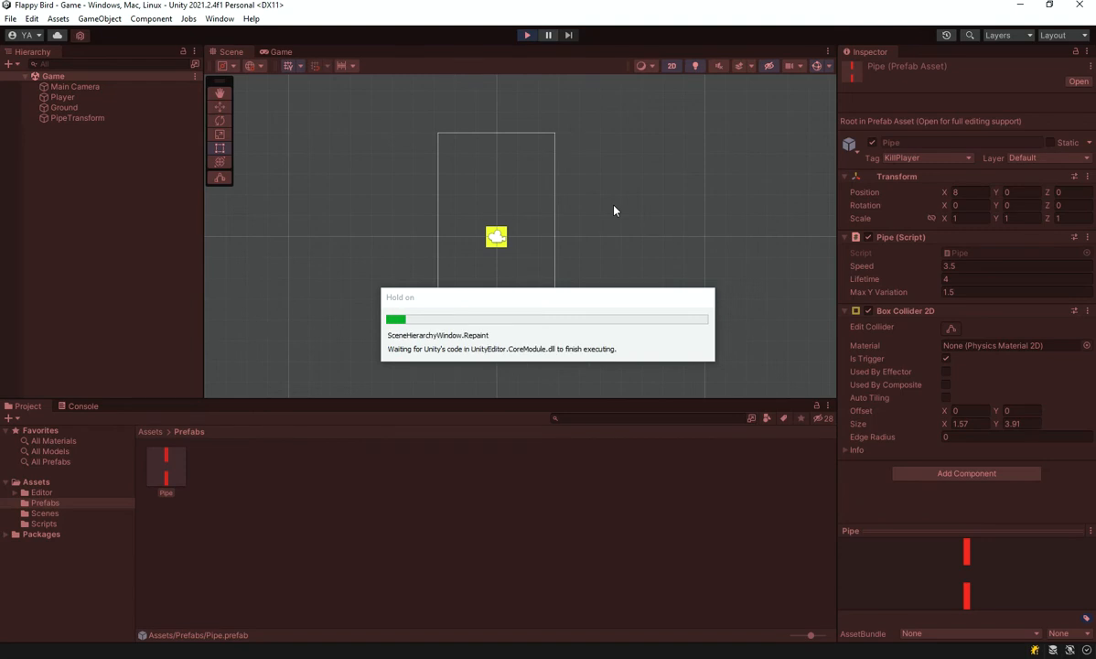
pyautogui.press('space')
pyautogui.press('space')
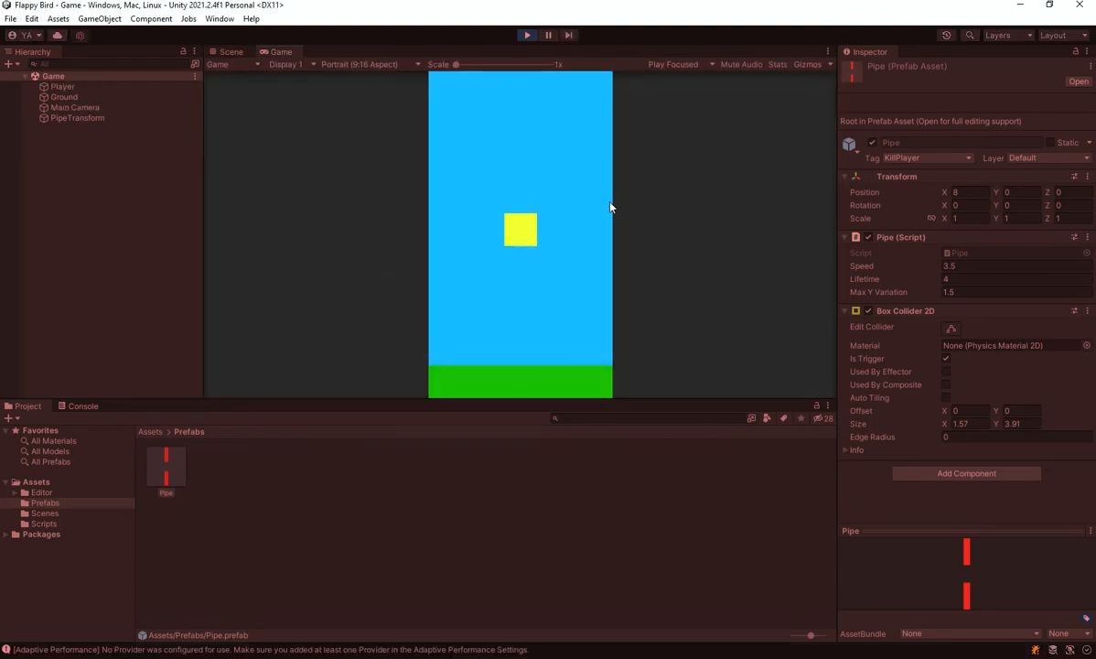
pyautogui.press('space')
pyautogui.press('space')
pyautogui.press('space')
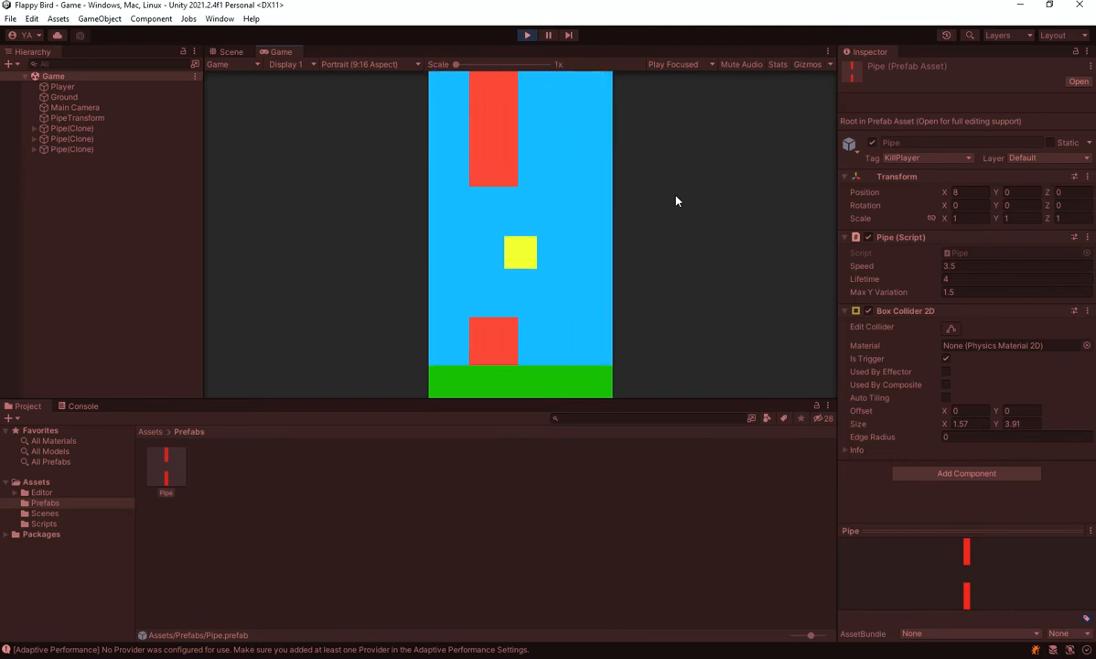
pyautogui.press('space')
pyautogui.press('space')
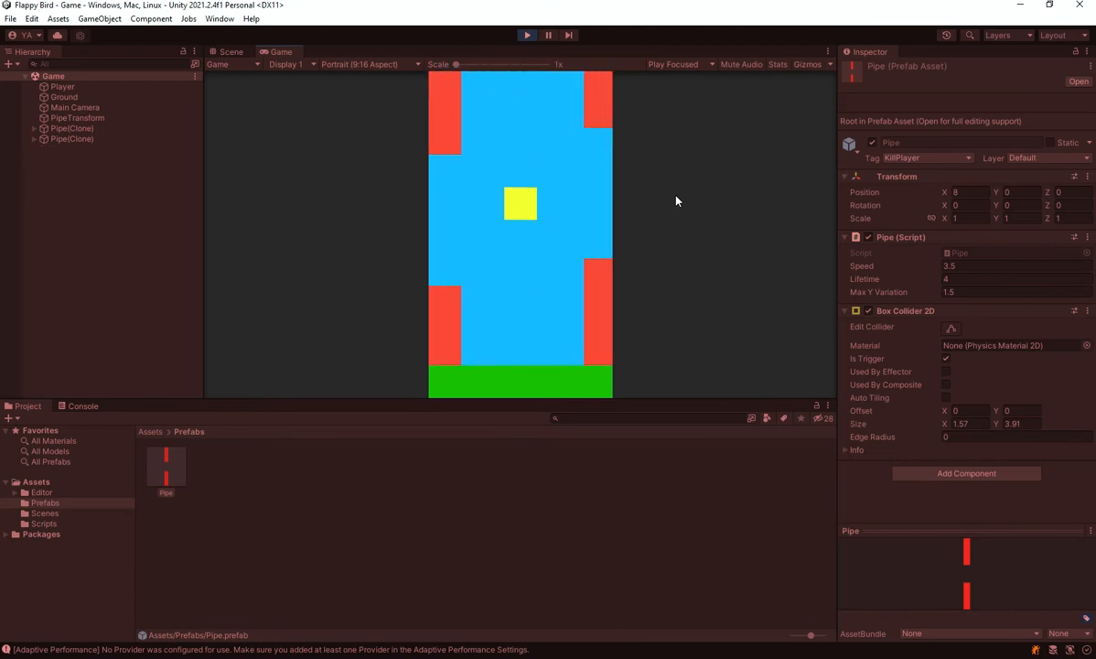
pyautogui.press('space')
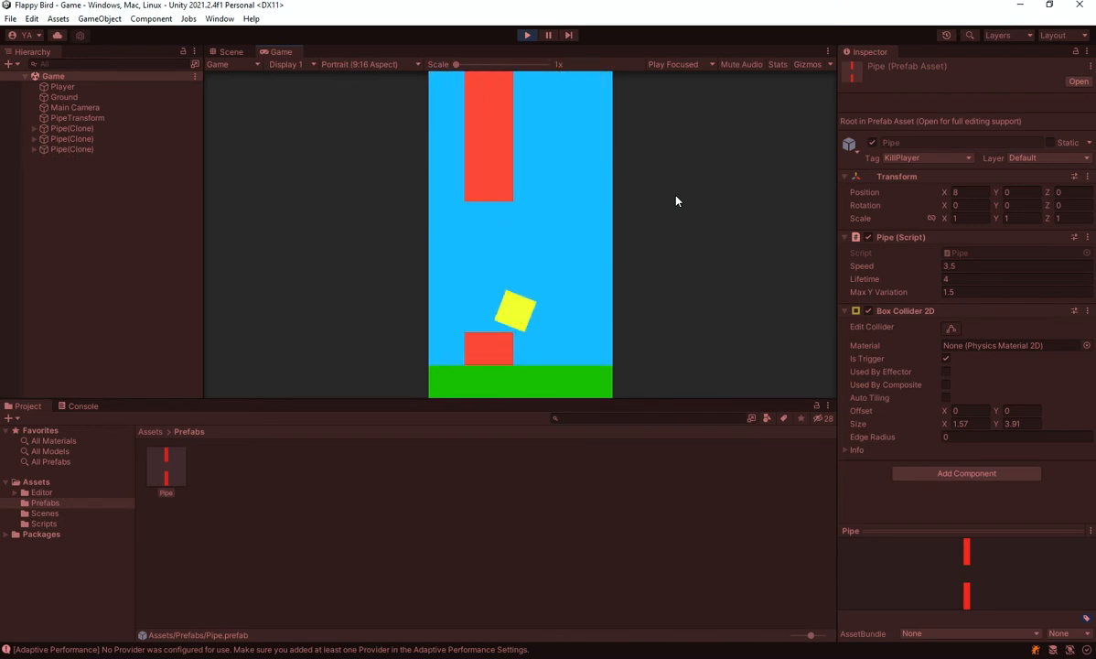
pyautogui.click(527, 35)
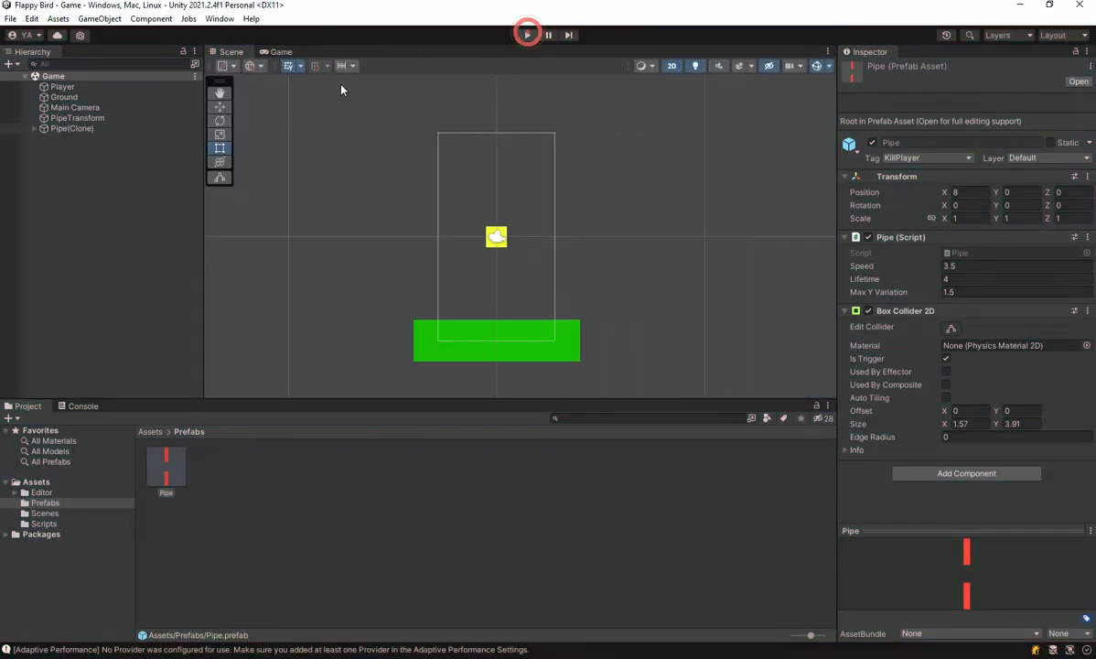
# Show the Game view and playtest again by flapping the player through the pipe gaps, ending with play mode stopped
pyautogui.moveTo(605, 258)
pyautogui.mouseDown(button='middle')
pyautogui.moveTo(631, 262)
pyautogui.moveTo(582, 281)
pyautogui.moveTo(596, 284)
pyautogui.moveTo(585, 264)
pyautogui.mouseUp(button='middle')
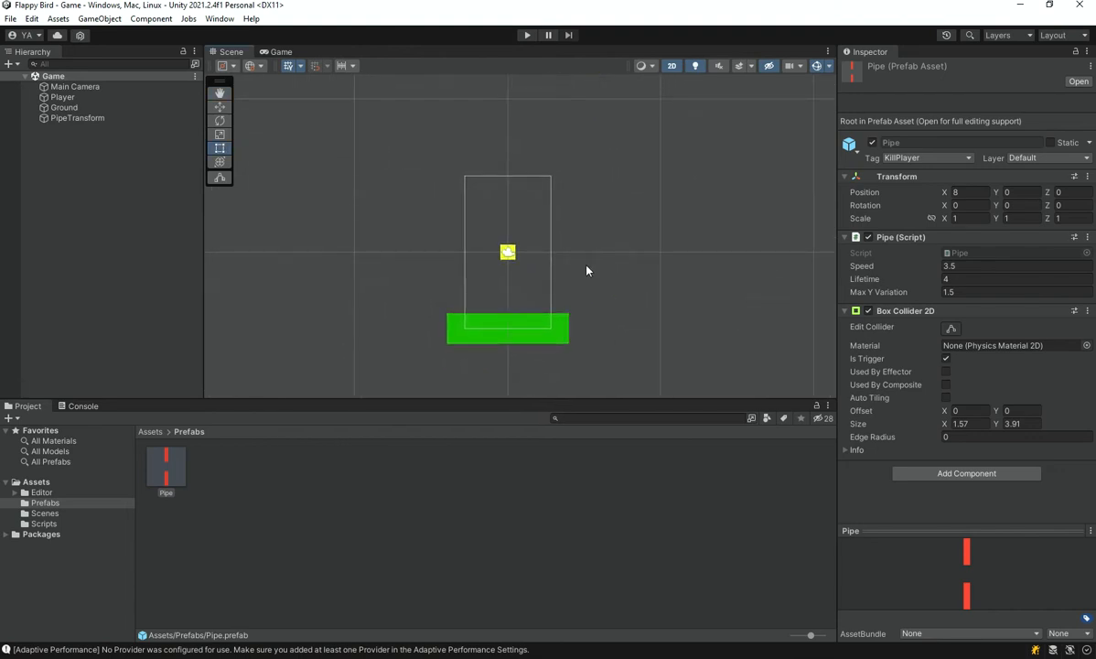
pyautogui.moveTo(467, 247)
pyautogui.mouseDown(button='middle')
pyautogui.moveTo(491, 237)
pyautogui.moveTo(441, 240)
pyautogui.moveTo(458, 238)
pyautogui.mouseUp(button='middle')
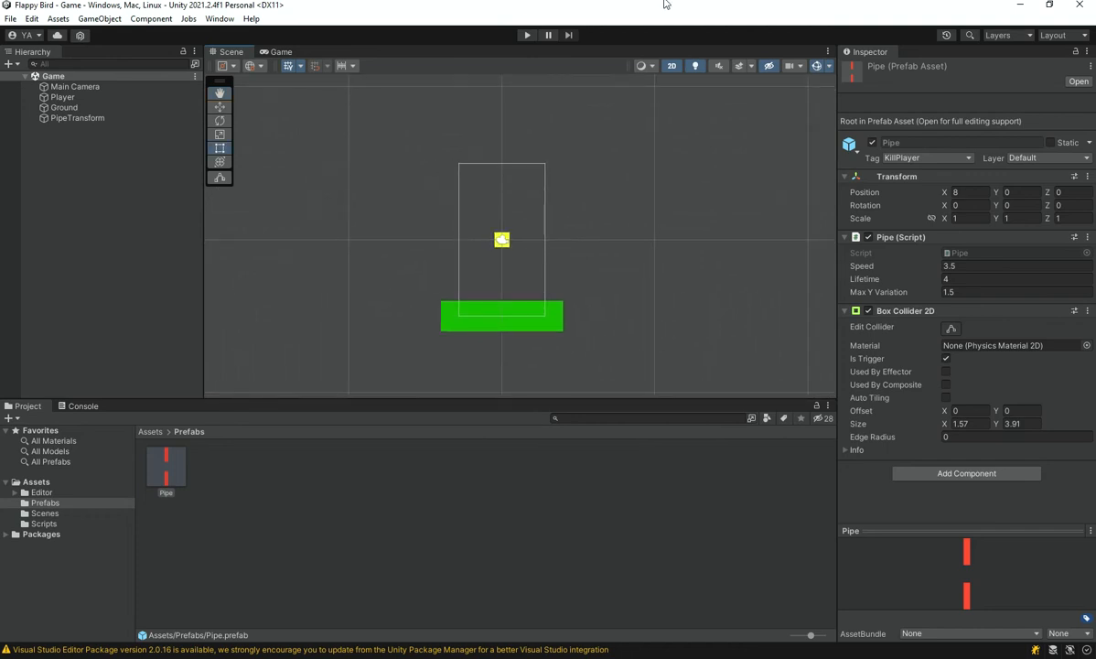
pyautogui.click(274, 52)
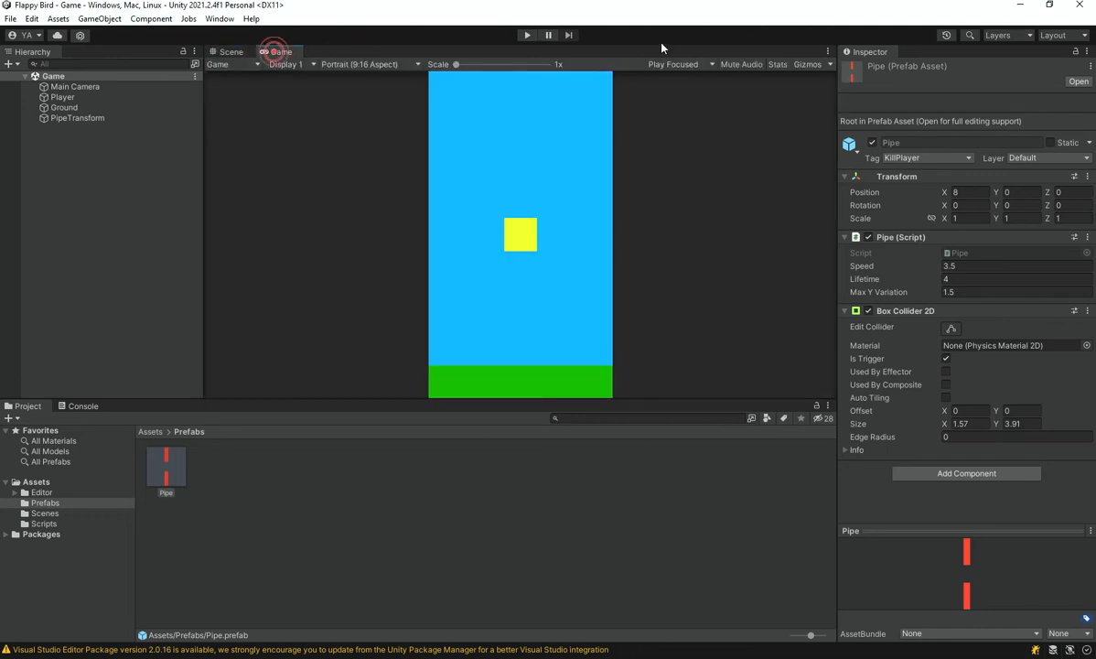
pyautogui.click(527, 35)
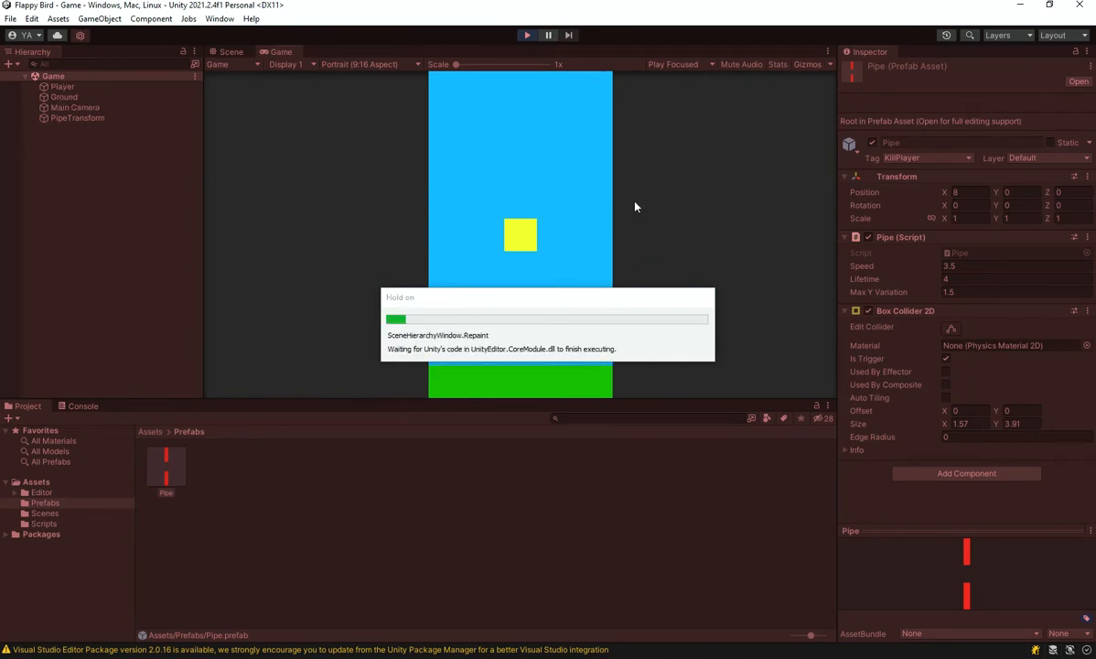
pyautogui.press('space')
pyautogui.press('space')
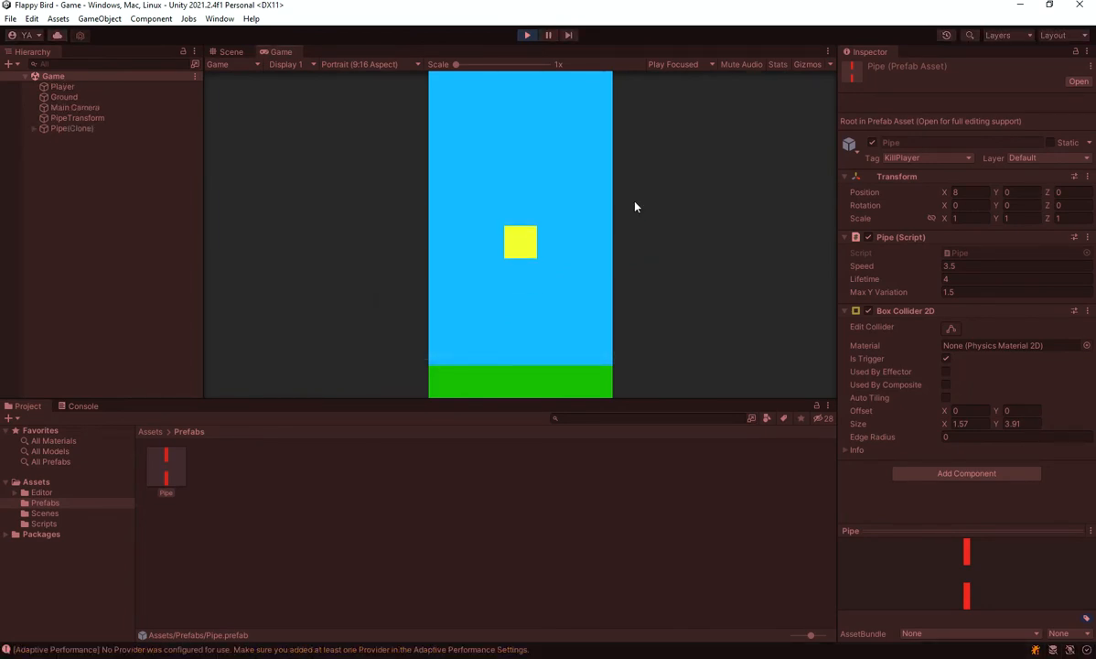
pyautogui.press('space')
pyautogui.press('space')
pyautogui.press('space')
pyautogui.press('space')
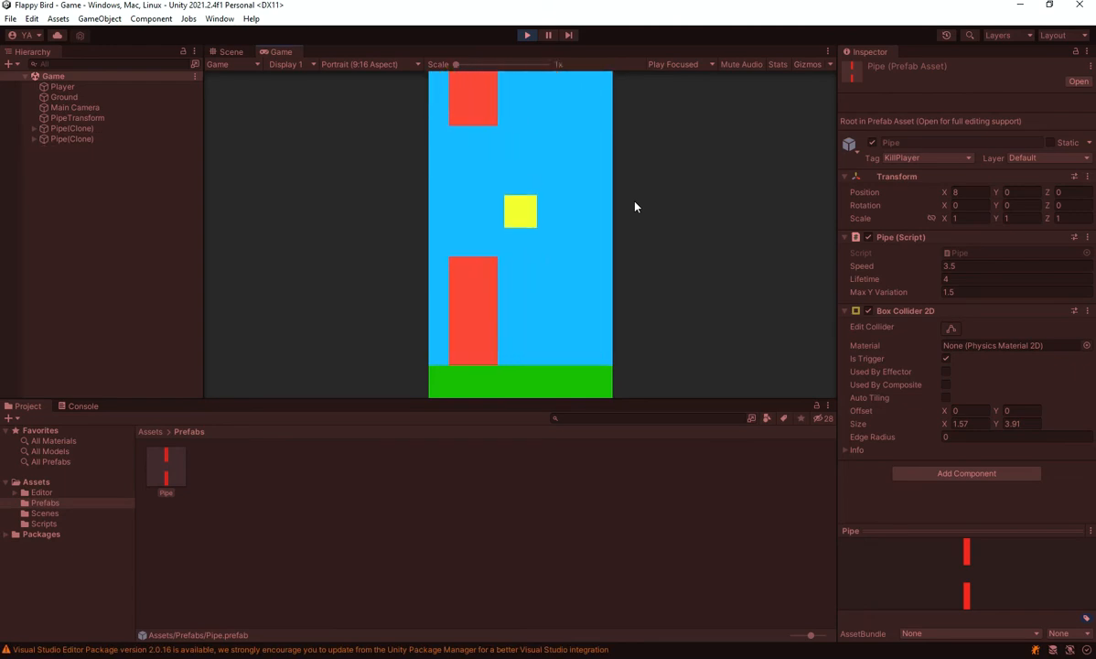
pyautogui.press('space')
pyautogui.press('space')
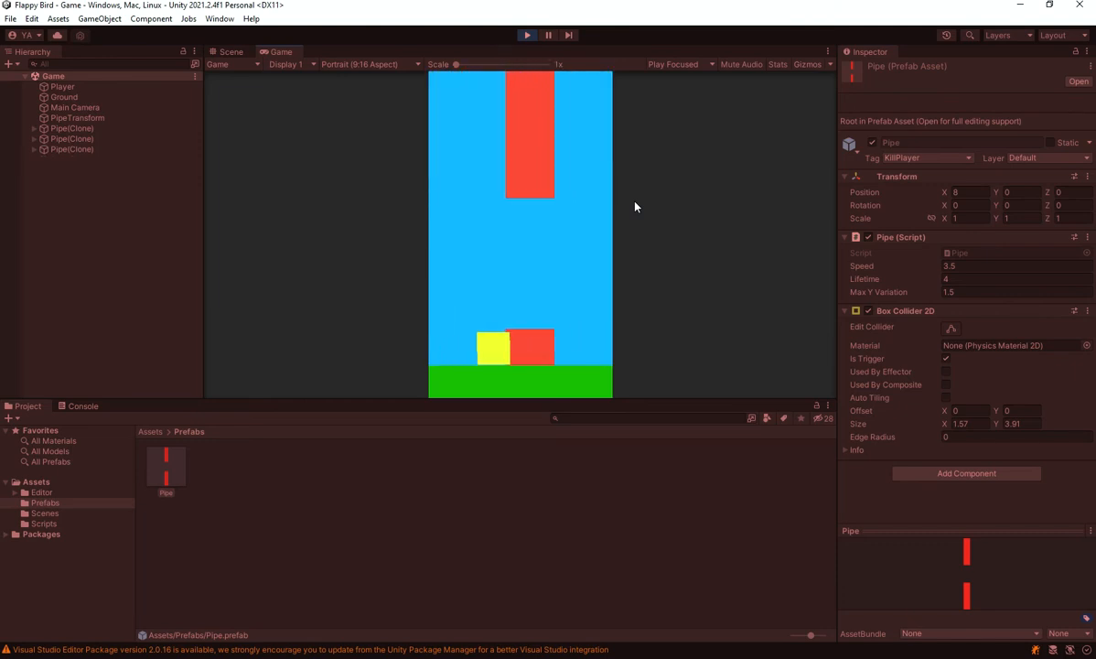
pyautogui.click(526, 36)
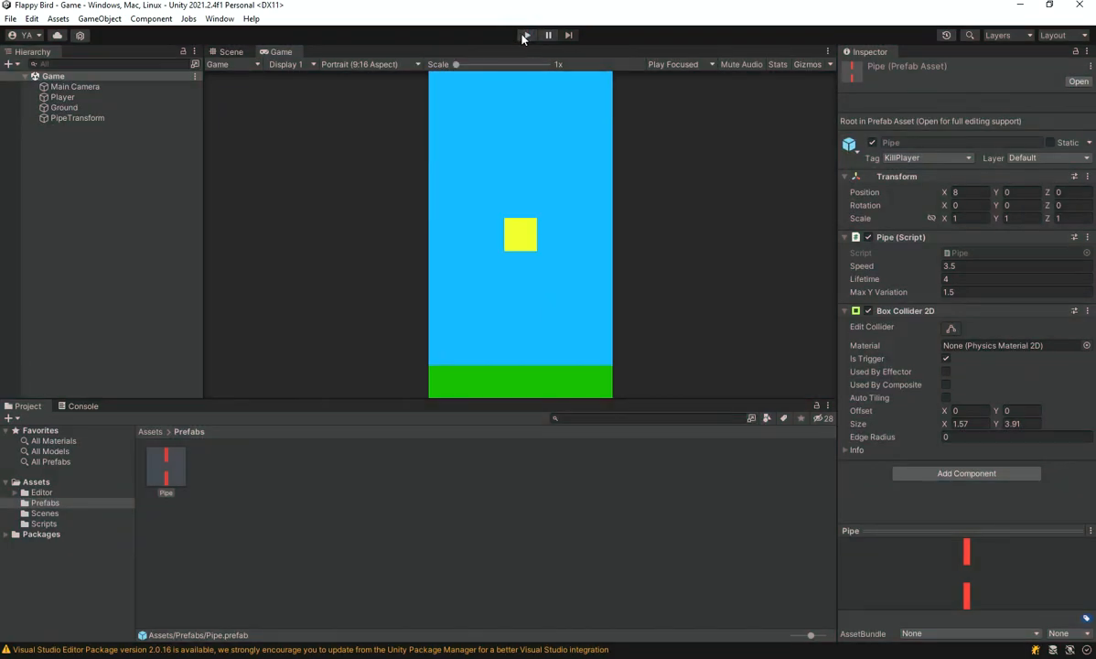
# Playtest the game, letting the player run into a pipe, and stop play mode
pyautogui.click(523, 35)
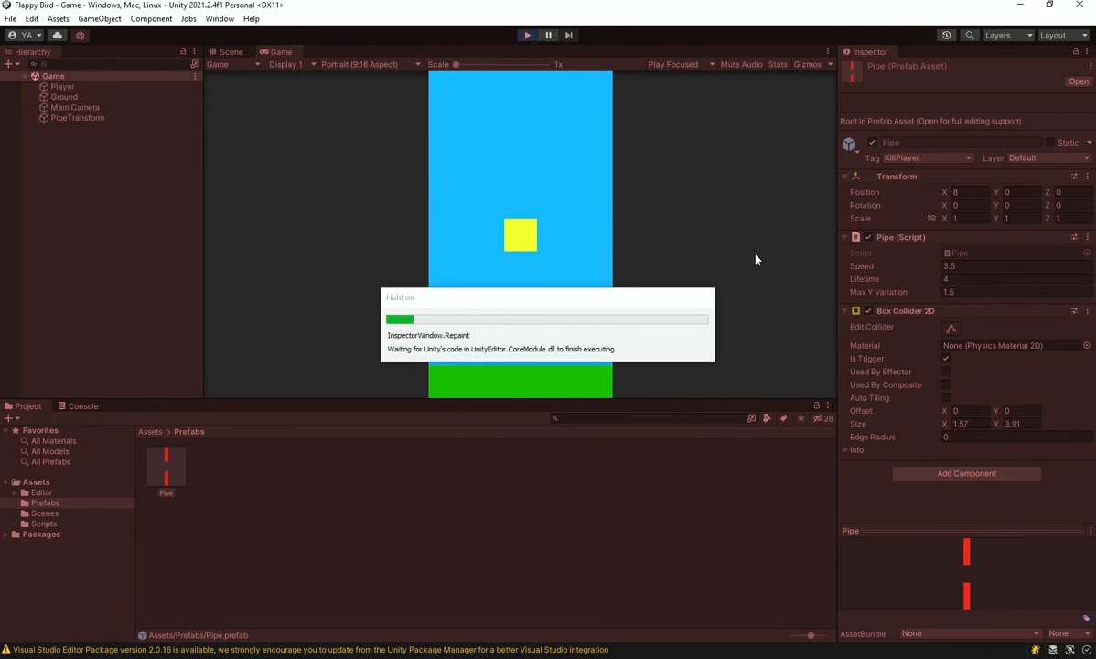
pyautogui.click(620, 262)
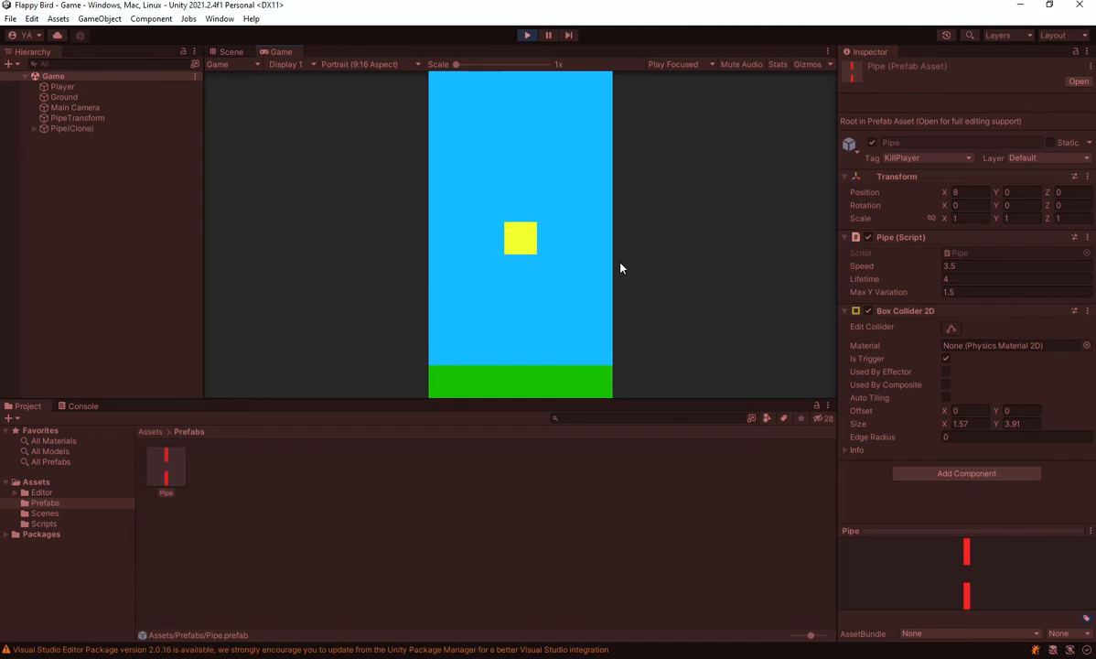
pyautogui.click(636, 218)
pyautogui.click(636, 223)
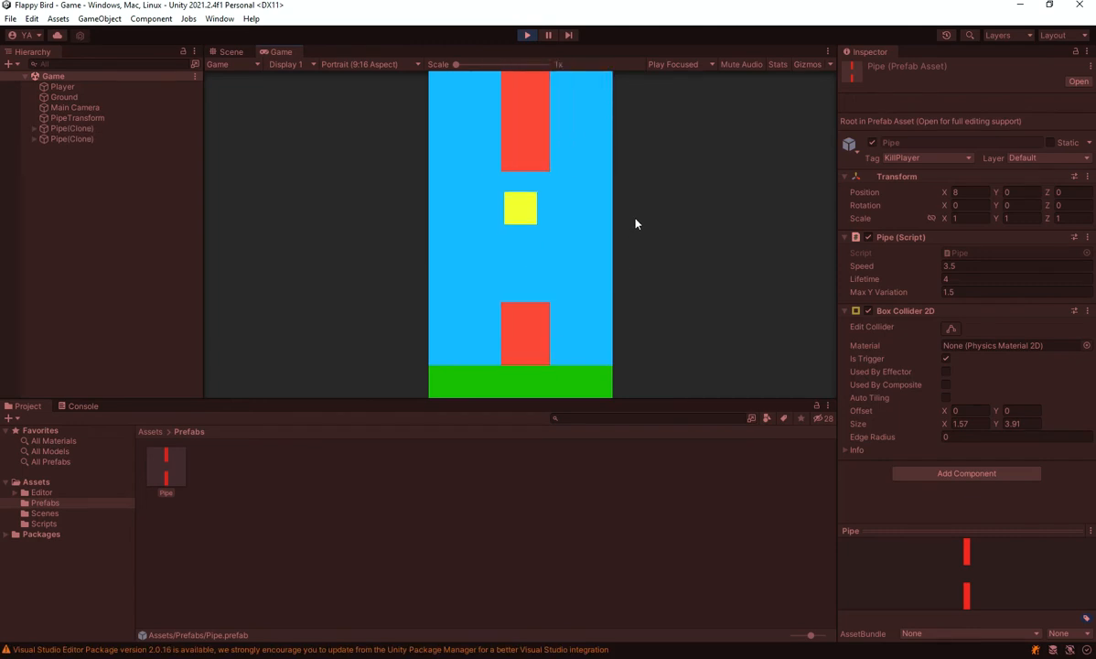
pyautogui.click(527, 37)
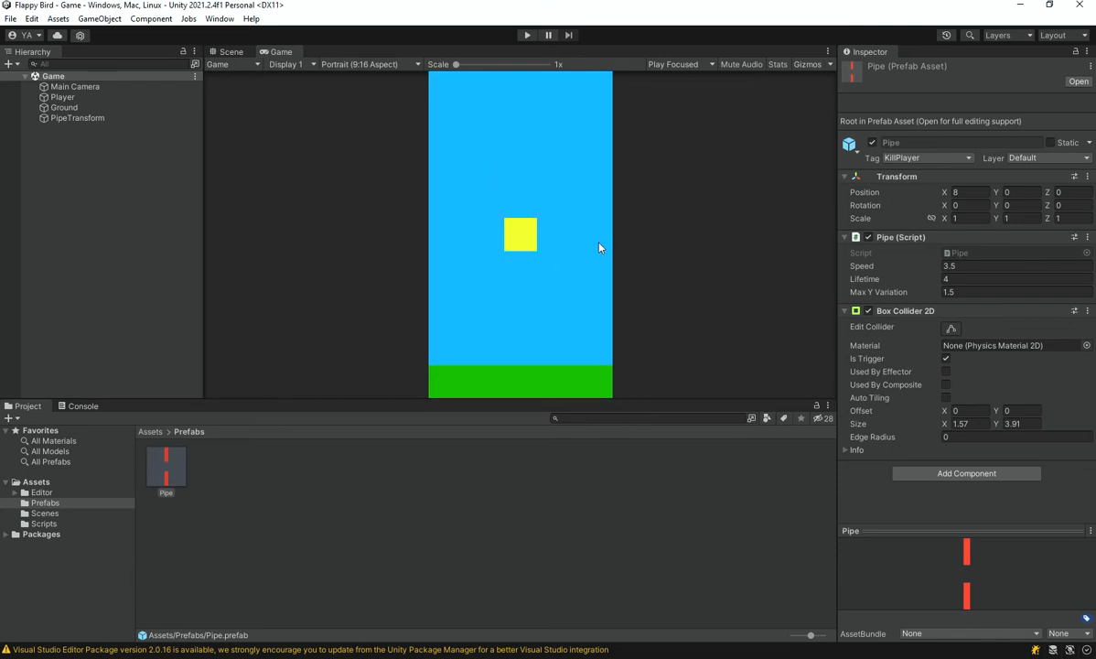
# Freeze the Player's X position in the constraints of its Rigidbody 2D component
pyautogui.click(64, 97)
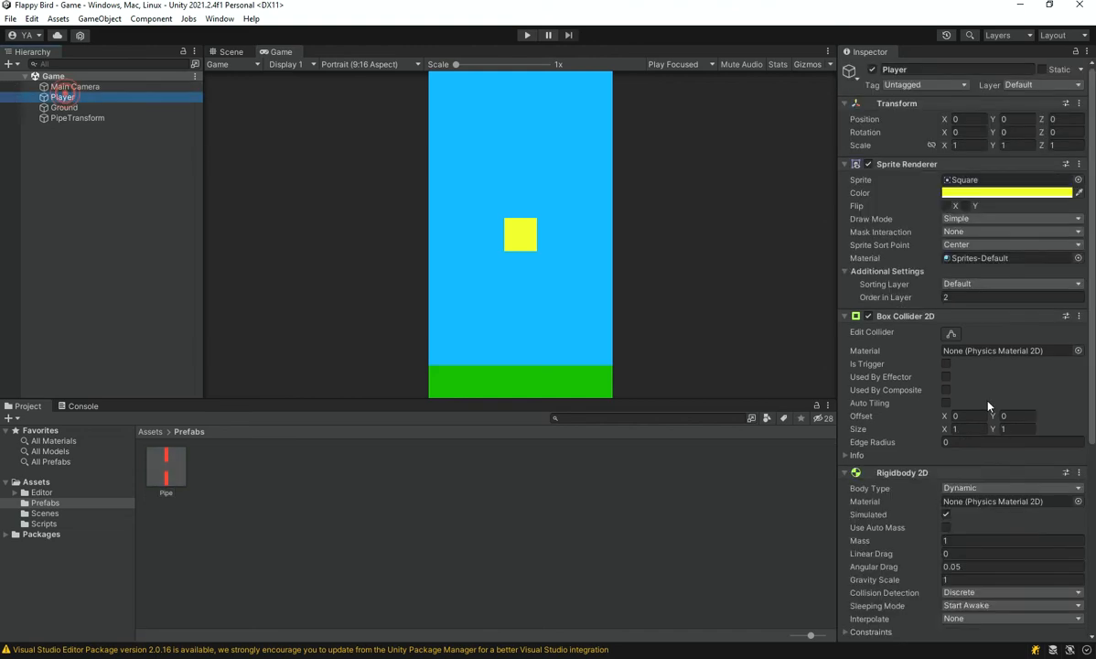
pyautogui.scroll(-3, 925, 384)
pyautogui.scroll(-3, 906, 549)
pyautogui.click(873, 420)
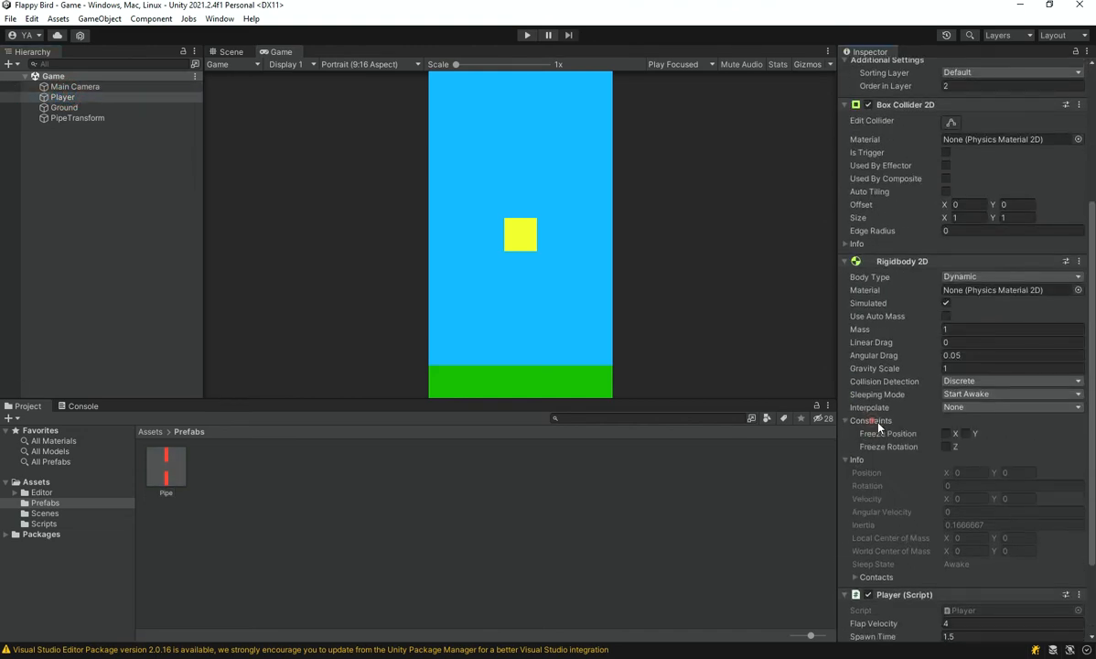
pyautogui.click(946, 434)
# Inspect the level in the Scene view, playtest the player with its X position frozen, and stop play mode
pyautogui.click(231, 54)
pyautogui.scroll(-2, 577, 284)
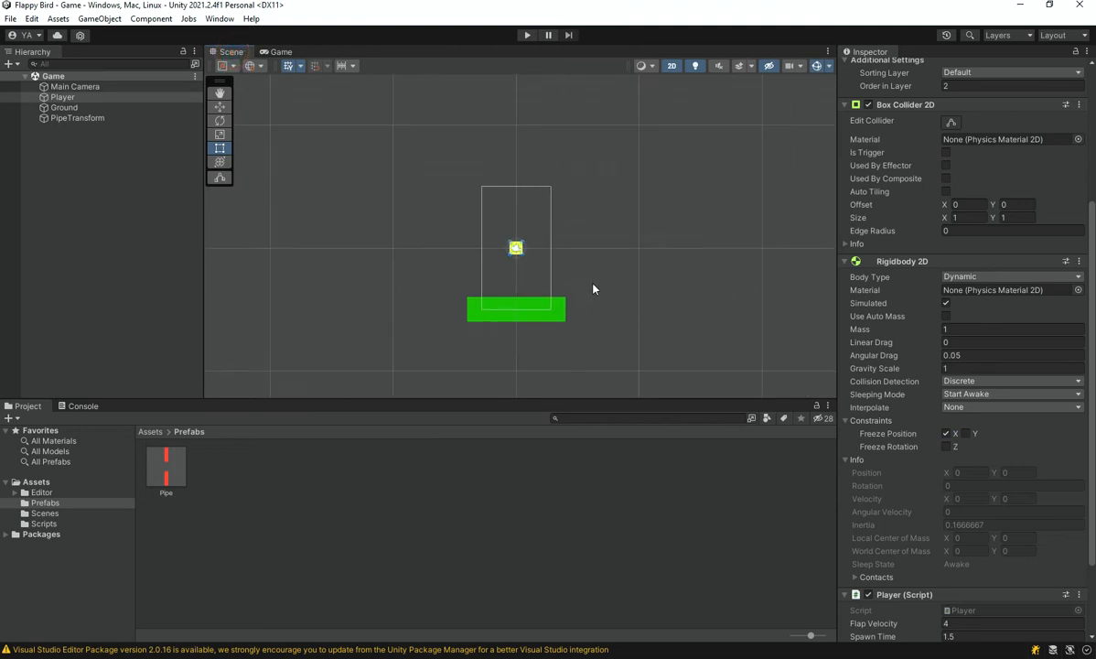
pyautogui.click(592, 284)
pyautogui.moveTo(489, 275); pyautogui.dragTo(451, 246, button='middle')
pyautogui.scroll(4, 451, 246)
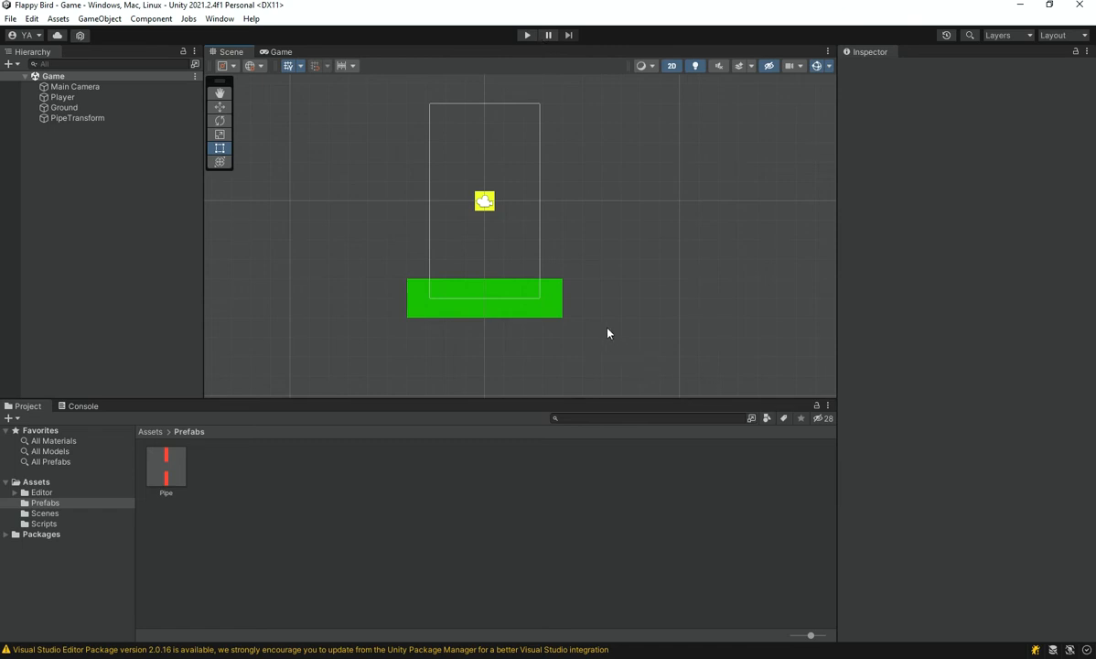
pyautogui.click(527, 35)
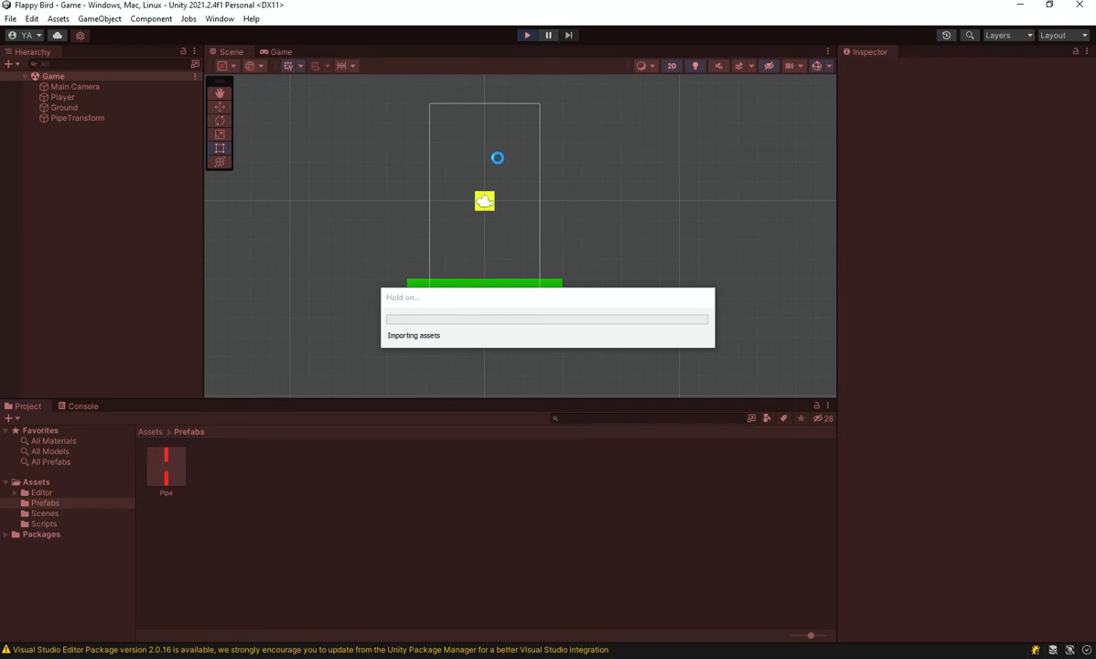
pyautogui.click(499, 165)
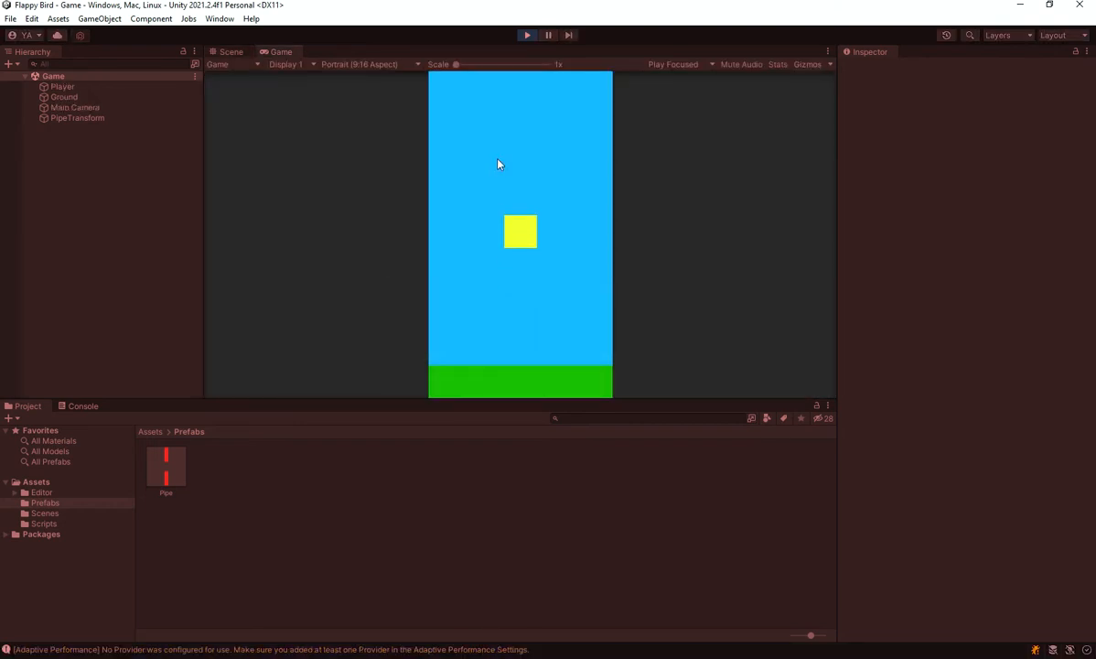
pyautogui.click(499, 164)
pyautogui.click(498, 164)
pyautogui.click(499, 165)
pyautogui.click(498, 164)
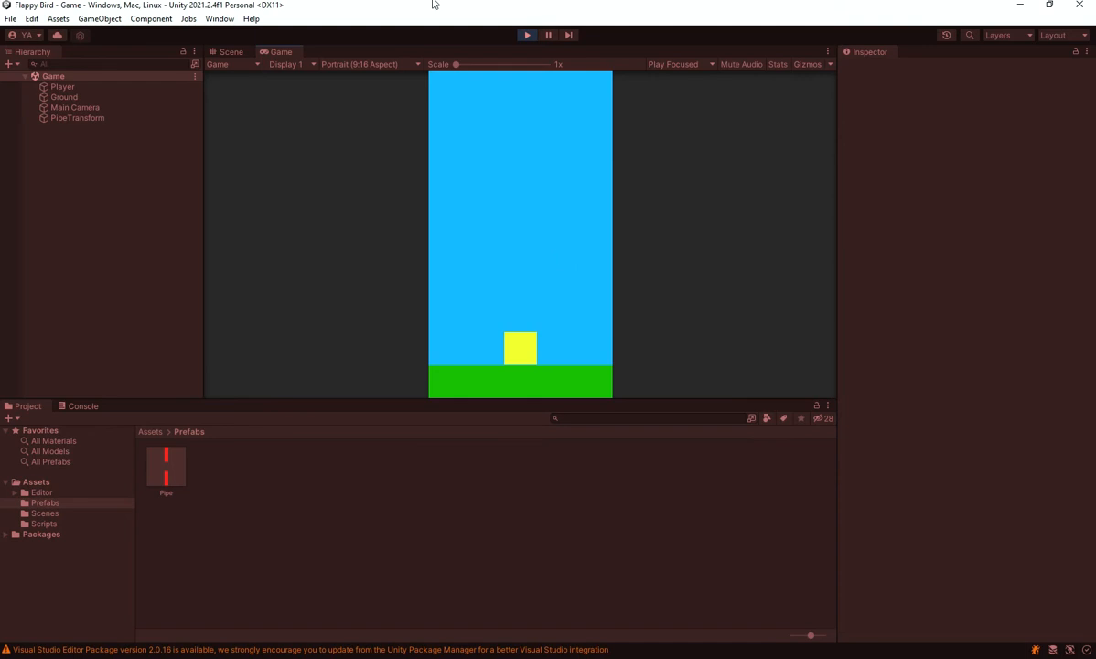
pyautogui.click(528, 36)
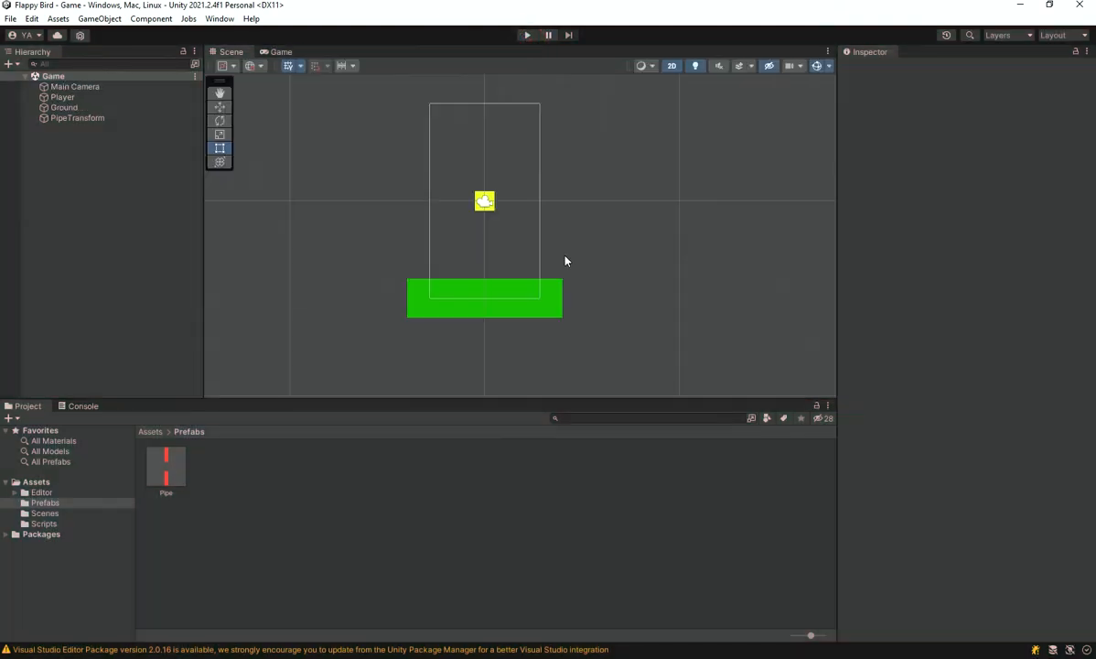
pyautogui.moveTo(565, 258); pyautogui.dragTo(641, 310, button='middle')
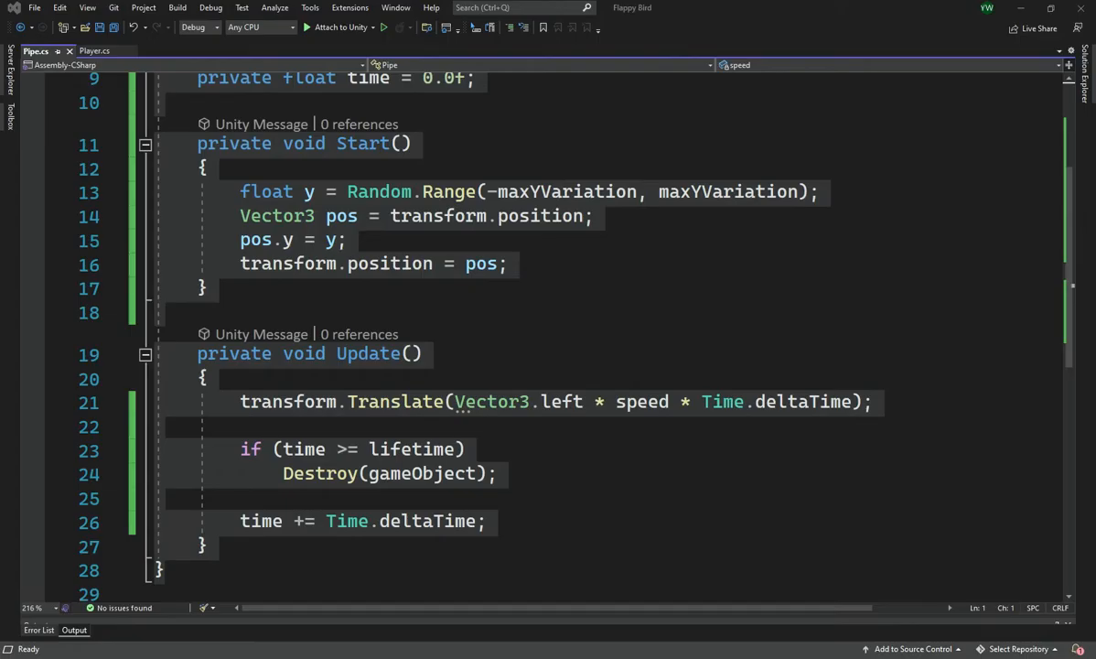
# Switch to Visual Studio and bring up the OnCollisionEnter2D method in Player.cs
pyautogui.hotkey('ctrl', 'a')
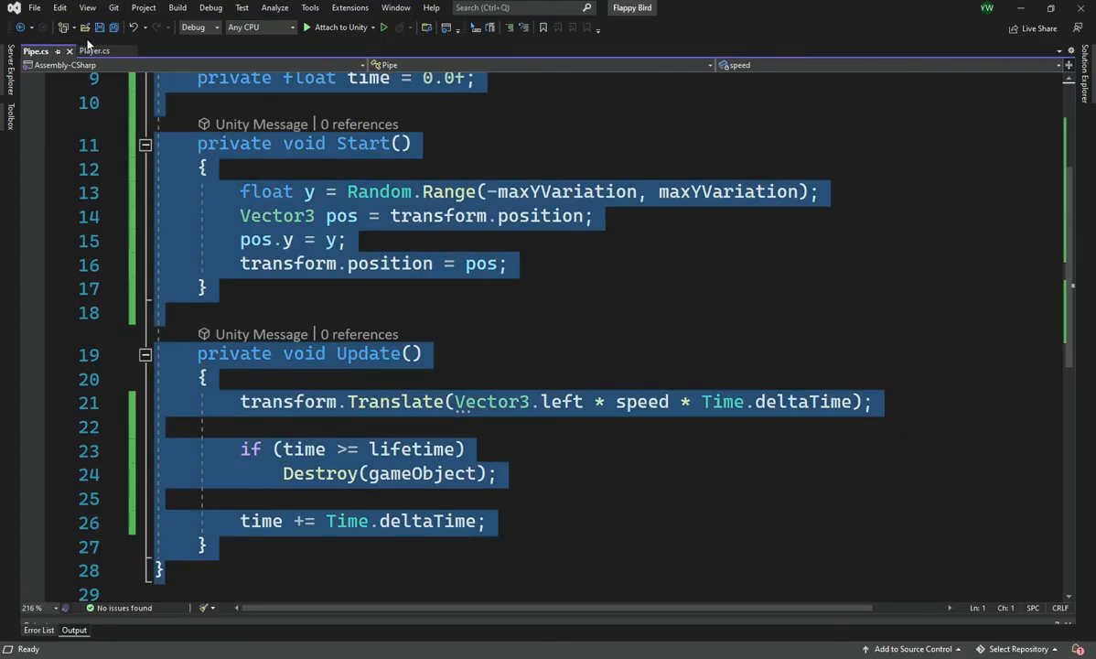
pyautogui.click(91, 51)
pyautogui.scroll(-1, 348, 329)
pyautogui.doubleClick(336, 327)
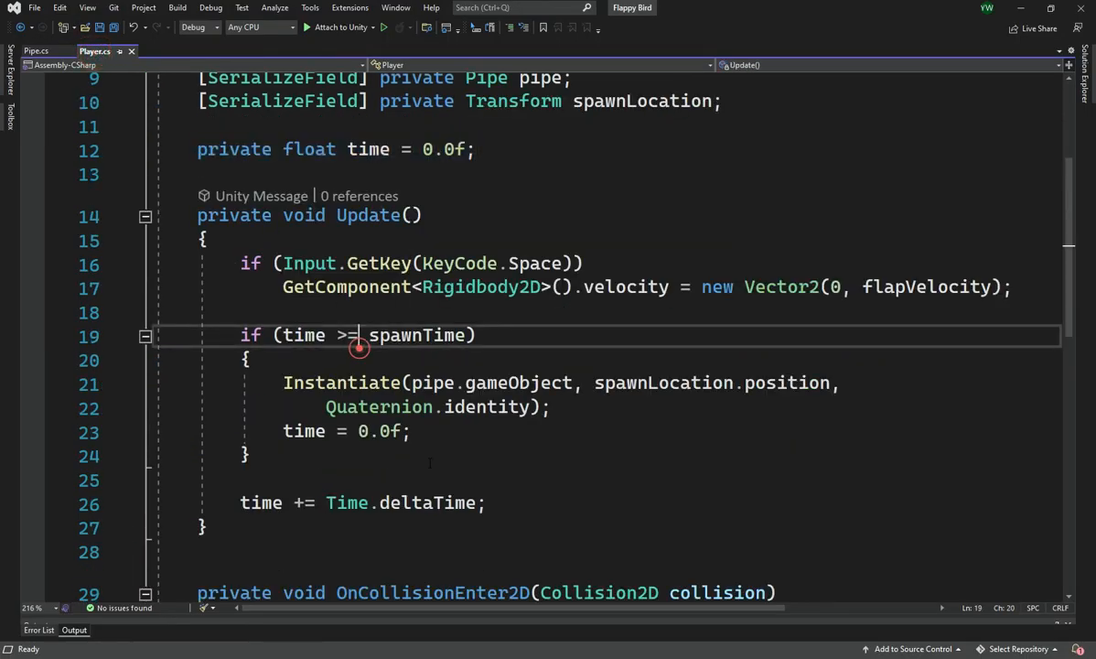
pyautogui.scroll(-1, 427, 461)
pyautogui.scroll(-3, 427, 461)
pyautogui.click(527, 422)
pyautogui.scroll(5, 524, 434)
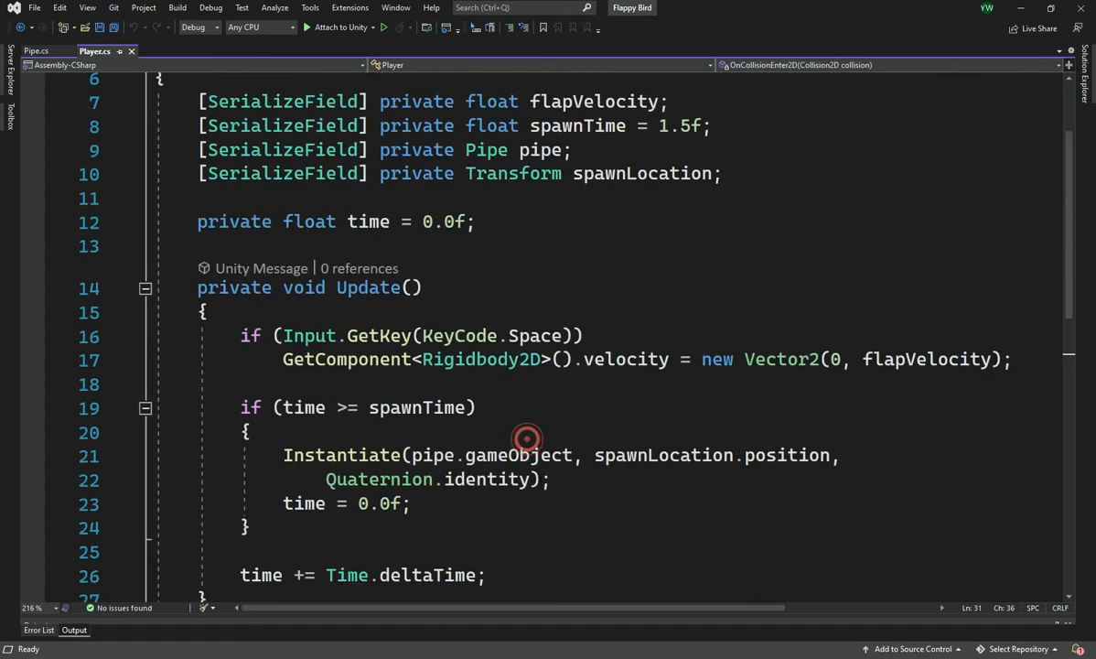
pyautogui.scroll(-2, 540, 494)
pyautogui.scroll(-1, 531, 546)
# Wrap Destroy(this); in curly braces under the KillPlayer tag check in OnCollisionEnter2D, and save the Player script
pyautogui.click(487, 521)
pyautogui.click(801, 492)
pyautogui.press('Return')
pyautogui.write('{')
pyautogui.press('Delete')
pyautogui.press('Down')
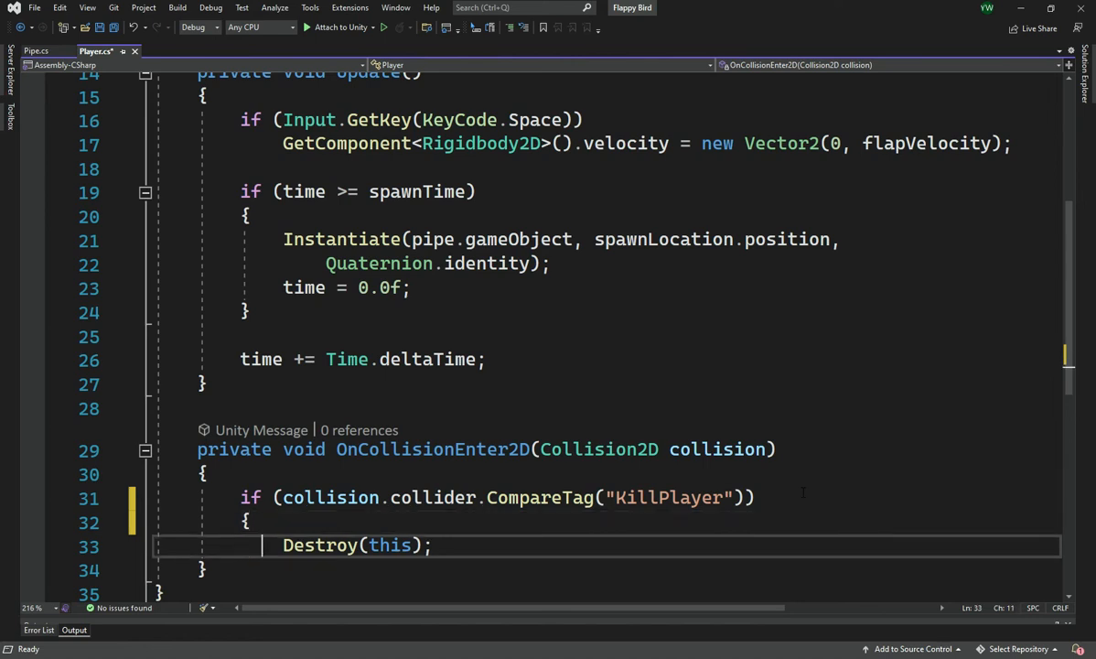
pyautogui.press('End')
pyautogui.press('Return')
pyautogui.write('}')
pyautogui.hotkey('ctrl', 's')
# Insert blank lines above Destroy(this); and begin a loop there with foreach (Pipe pipe in
pyautogui.press('Up')
pyautogui.press('Up')
pyautogui.press('Return')
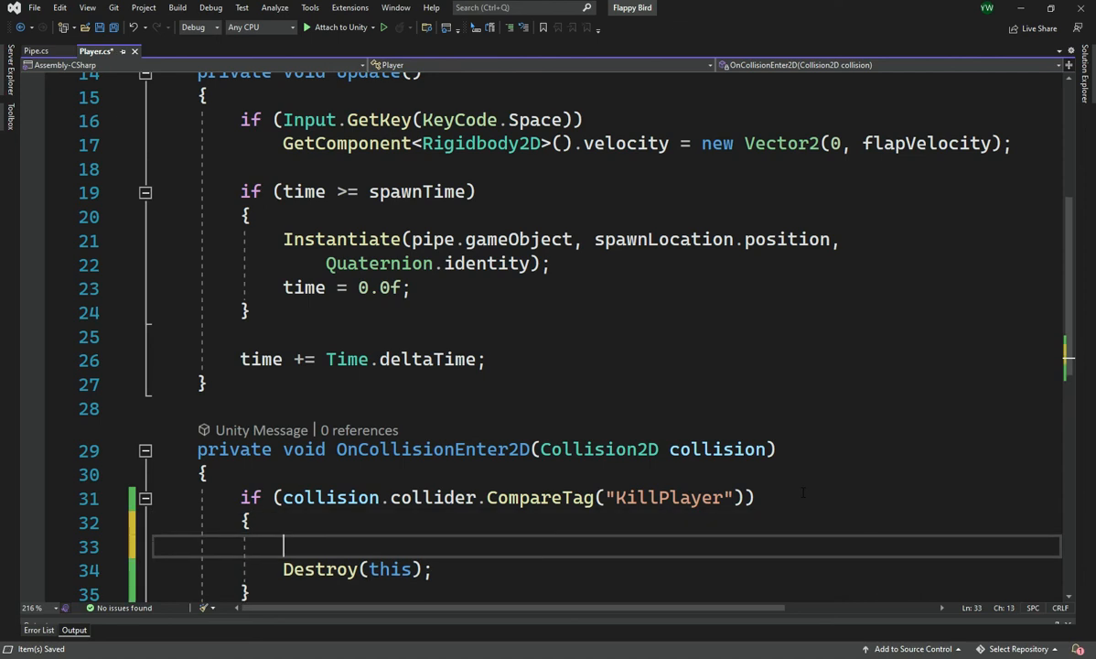
pyautogui.press('Return')
pyautogui.press('Up')
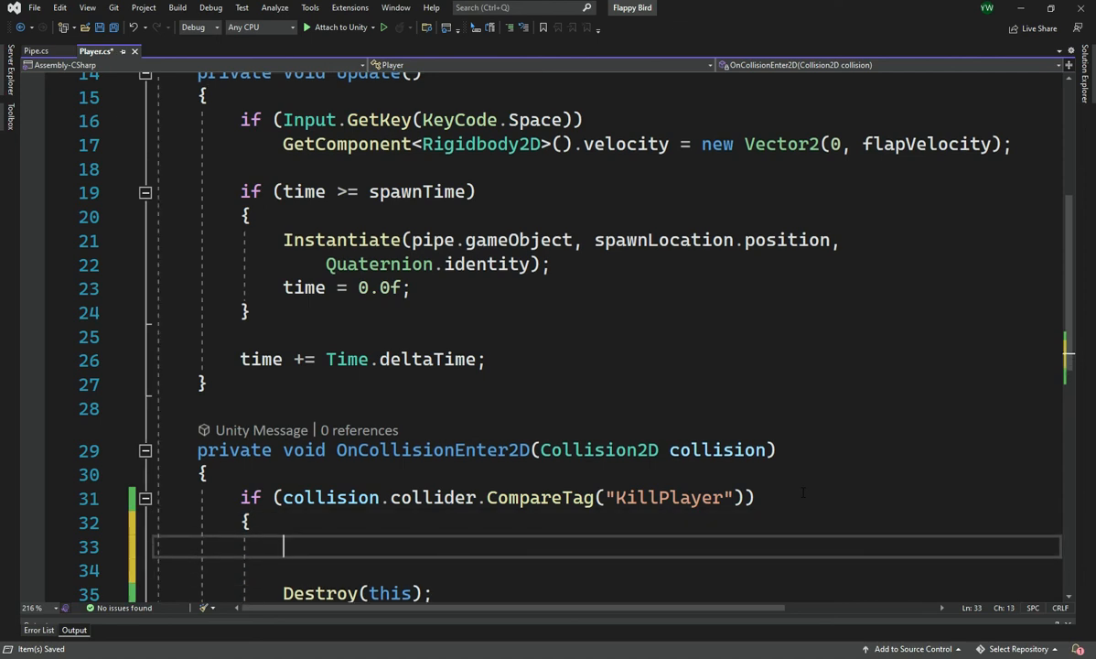
pyautogui.scroll(-3, 579, 479)
pyautogui.write('for')
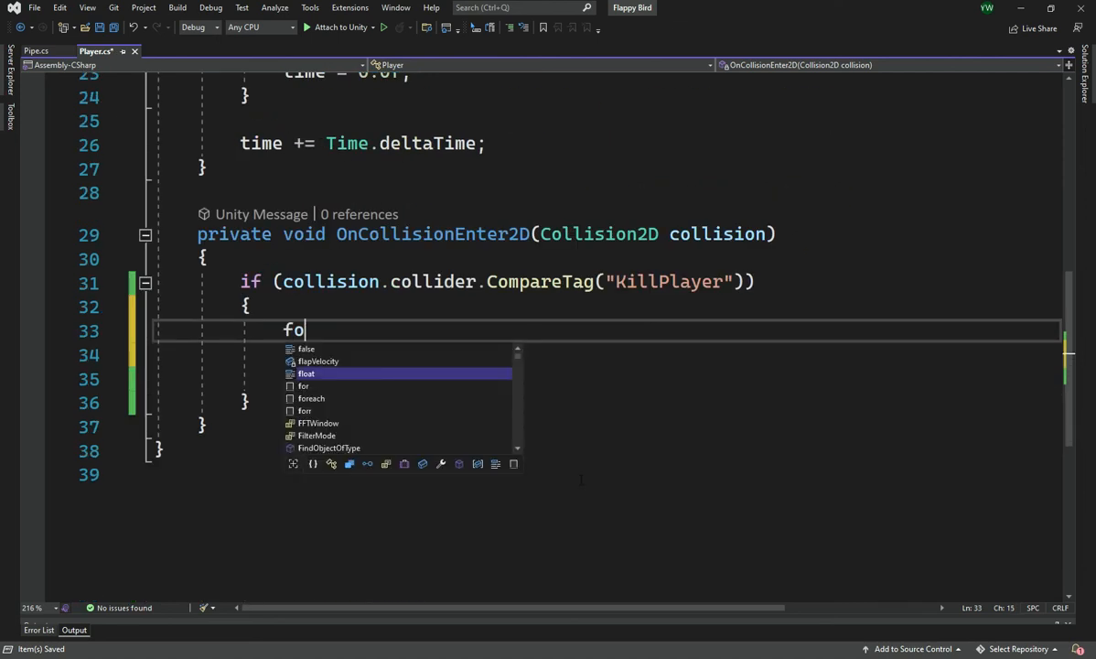
pyautogui.write('(var')
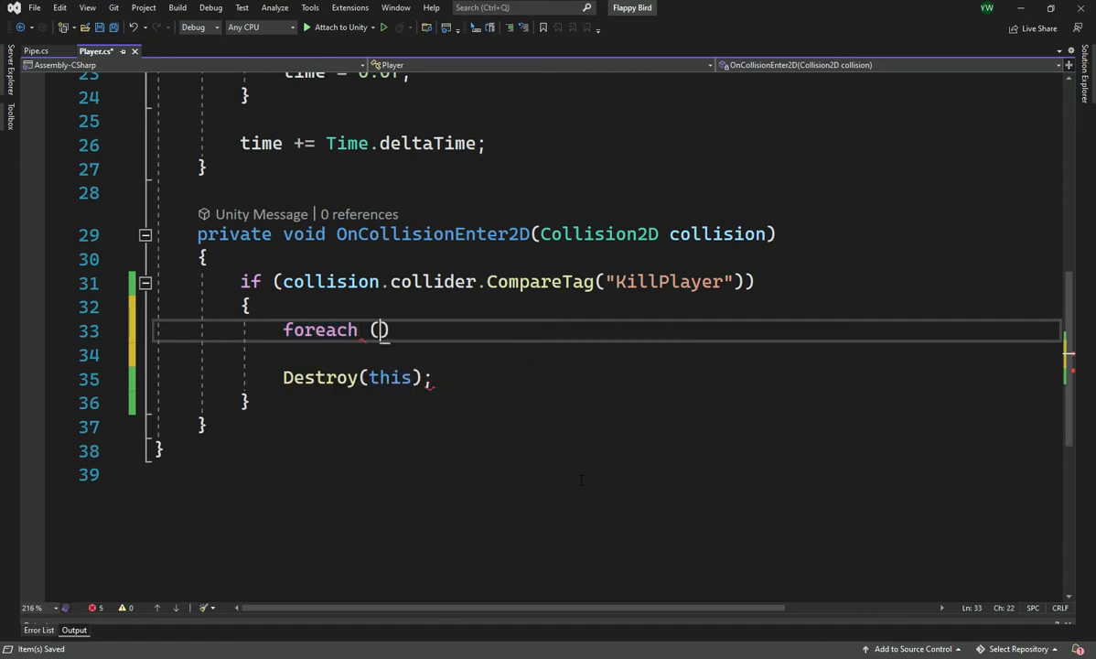
pyautogui.press('BackSpace')
pyautogui.press('BackSpace')
pyautogui.press('BackSpace')
pyautogui.press('BackSpace')
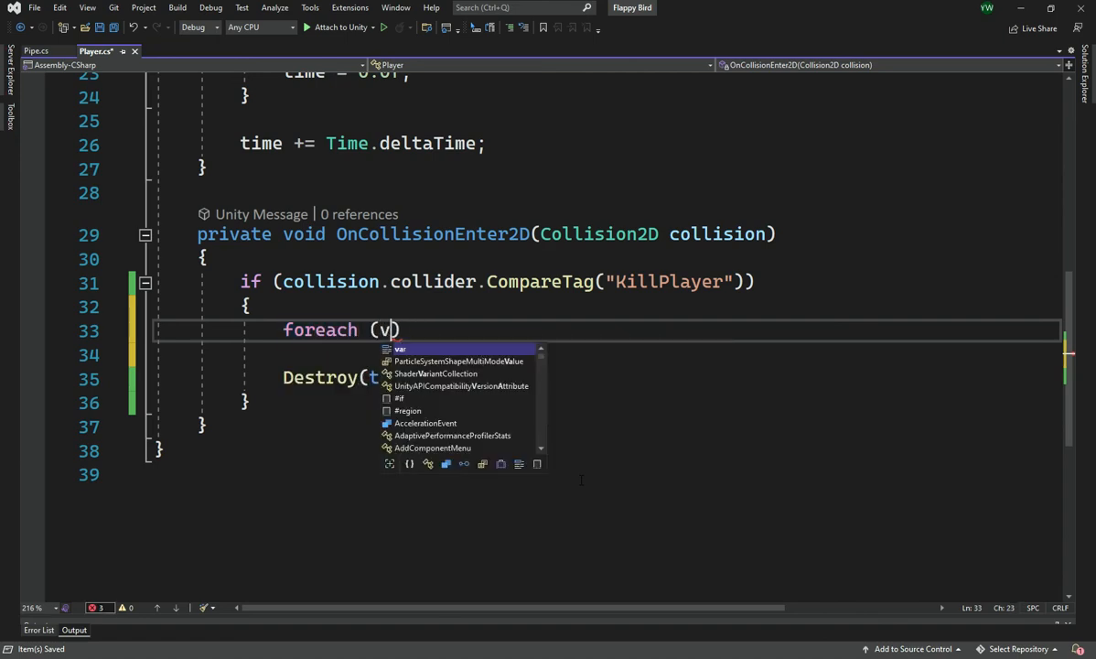
pyautogui.write('Pip')
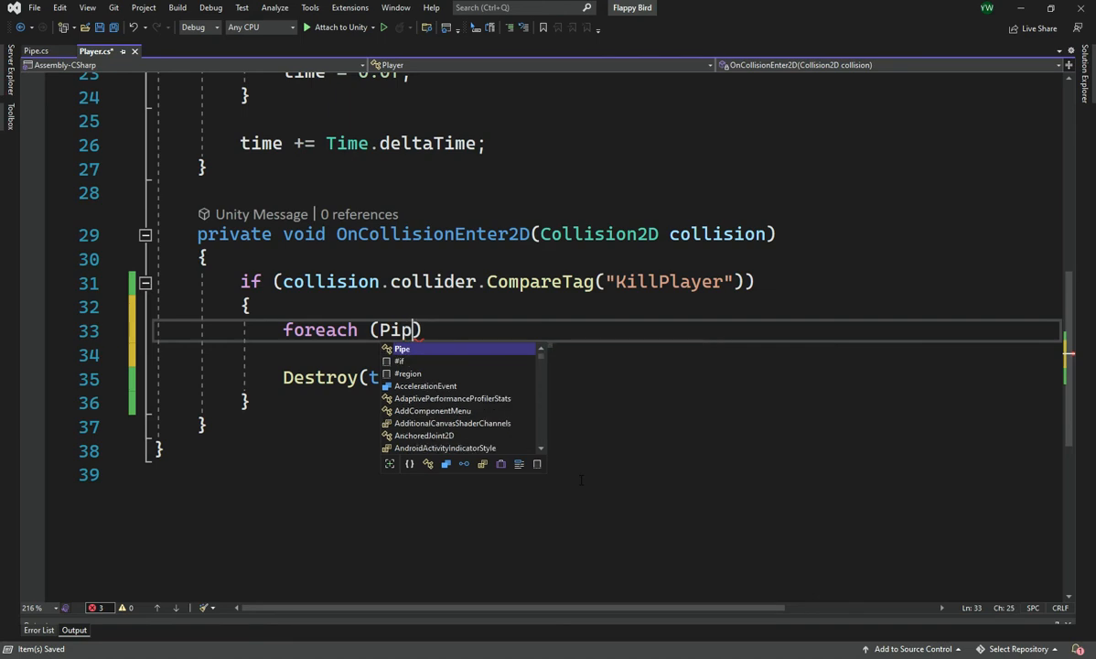
pyautogui.press('Tab')
pyautogui.write('pipe ')
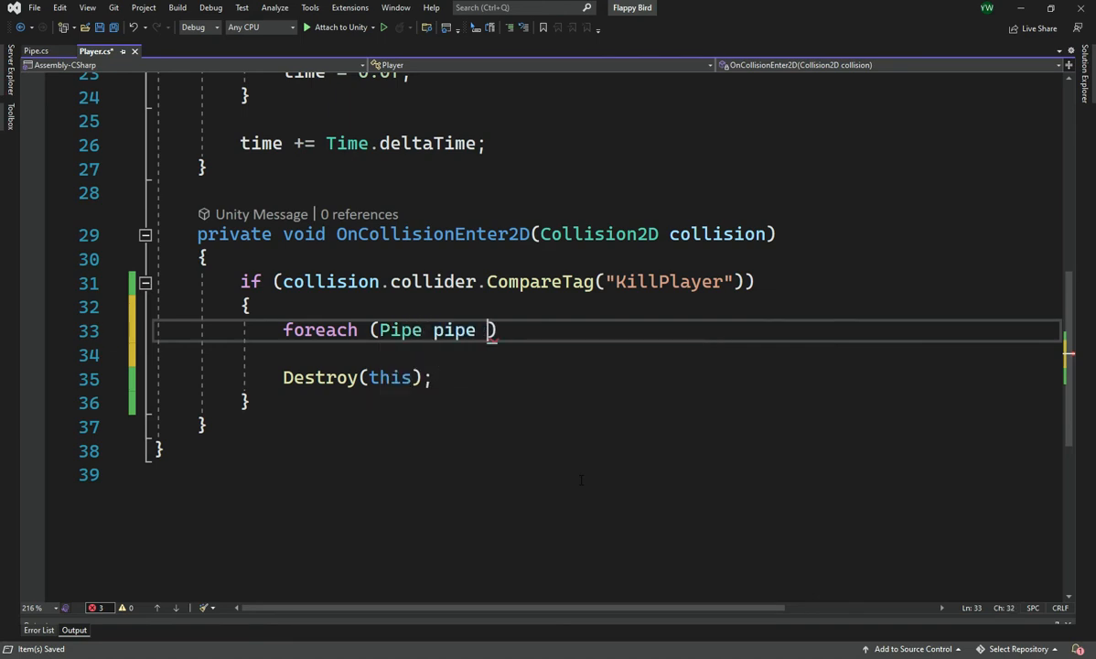
pyautogui.write('in ')
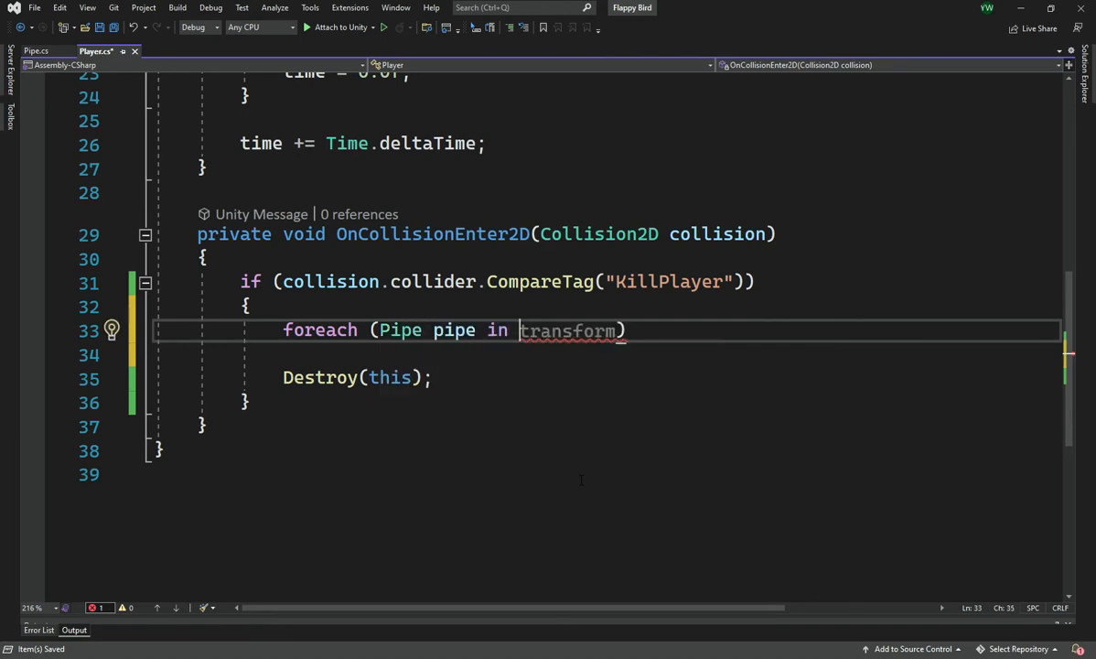
pyautogui.write('Ga')
# Complete the foreach header so that it iterates over FindObjectsOfType<Pipe>()
pyautogui.press('BackSpace')
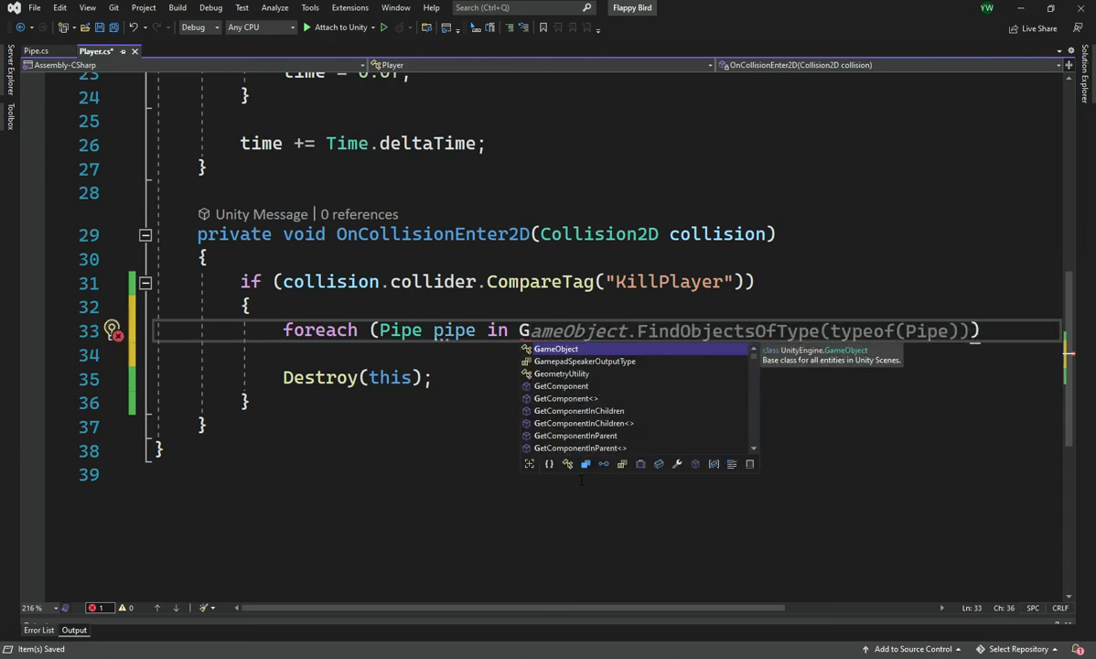
pyautogui.press('BackSpace')
pyautogui.write('Find')
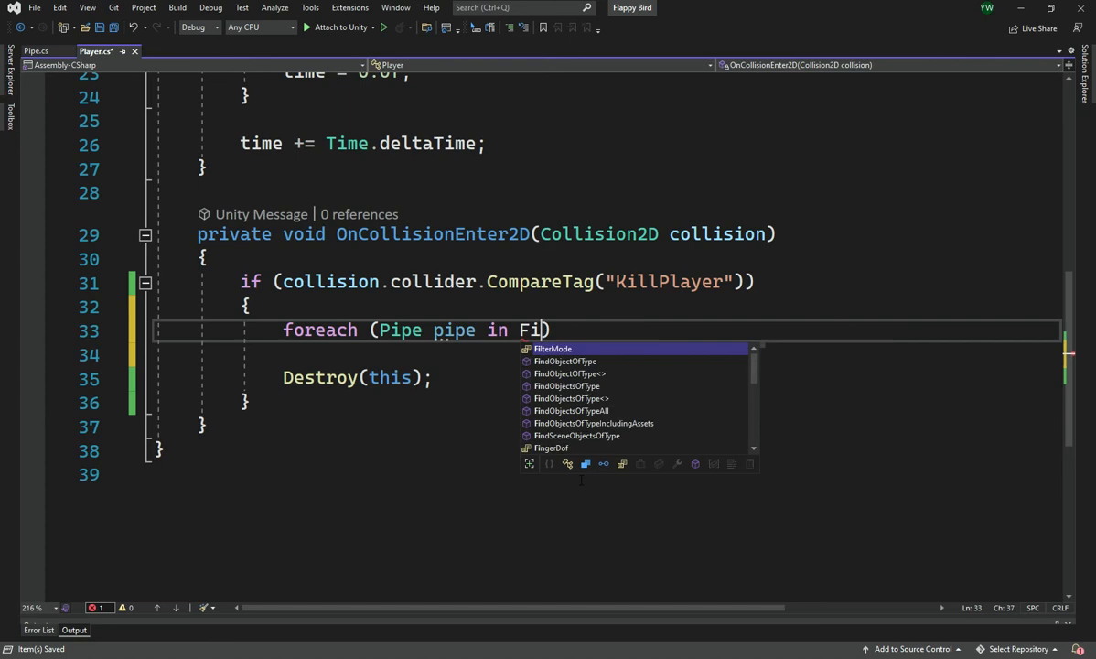
pyautogui.press('Down')
pyautogui.press('Down')
pyautogui.press('Down')
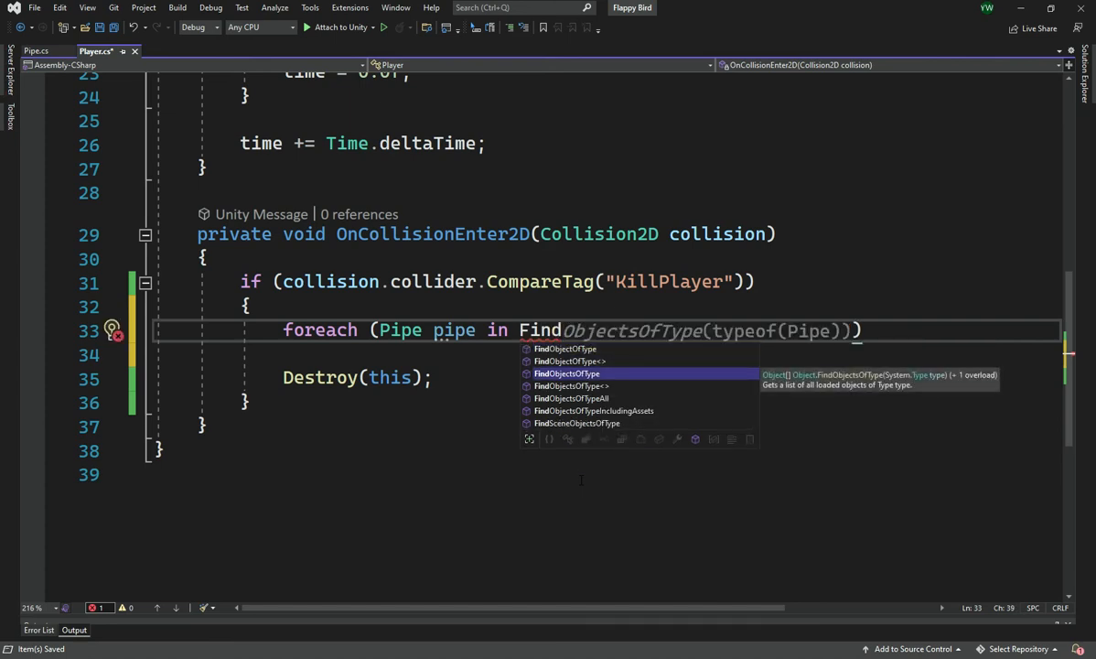
pyautogui.press('Tab')
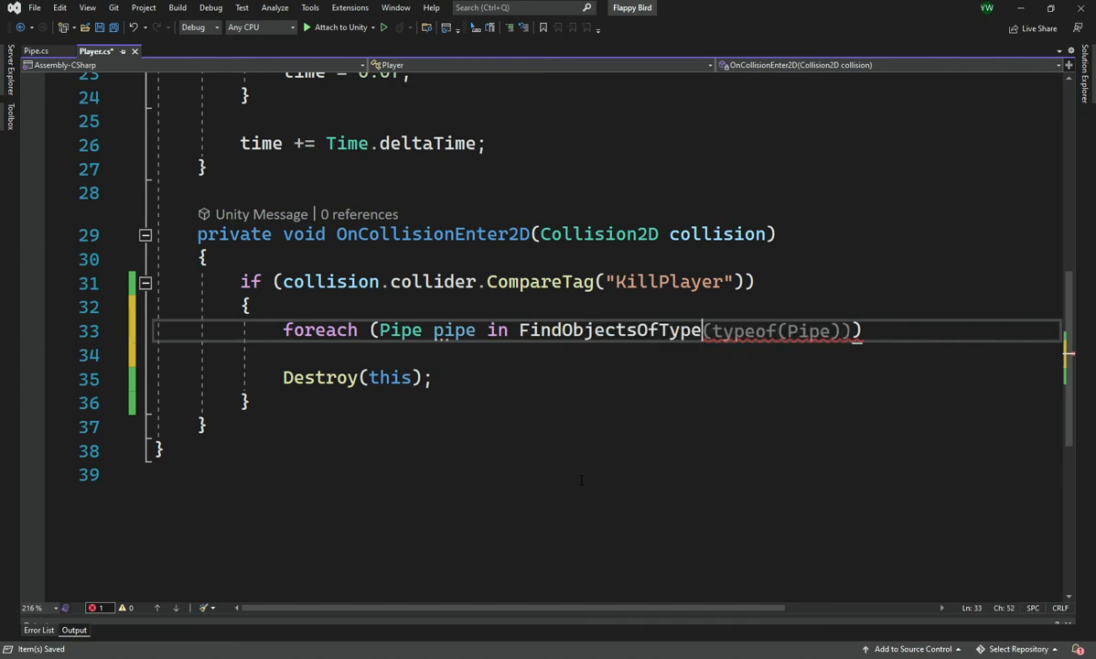
pyautogui.write('<')
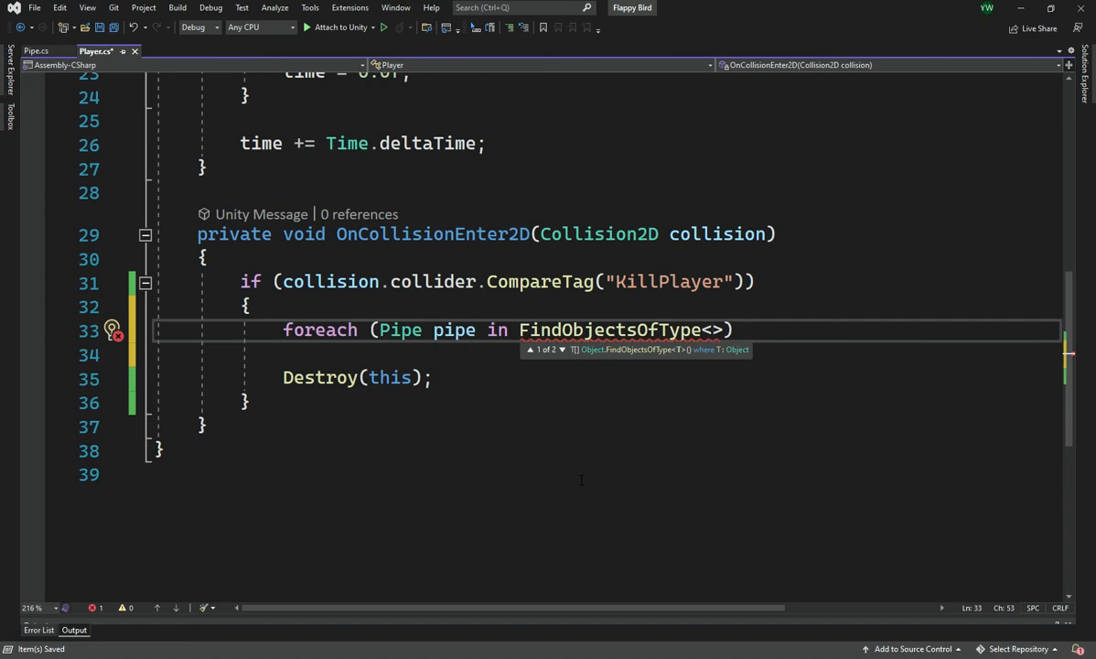
pyautogui.write('Pu')
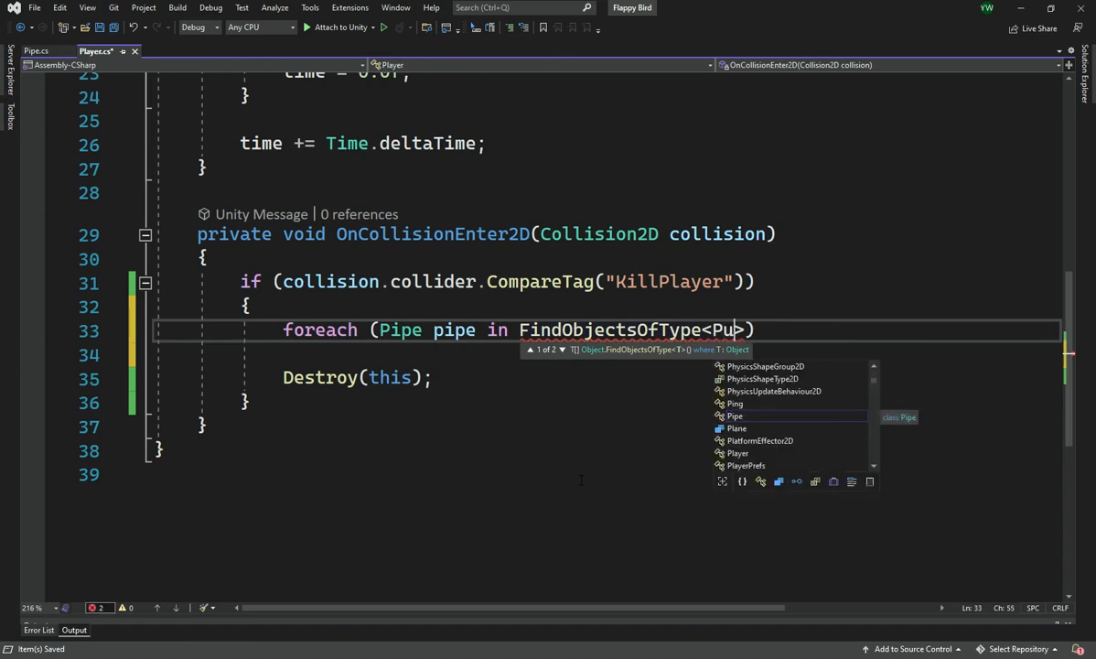
pyautogui.press('BackSpace')
pyautogui.write('ipe')
pyautogui.press('End')
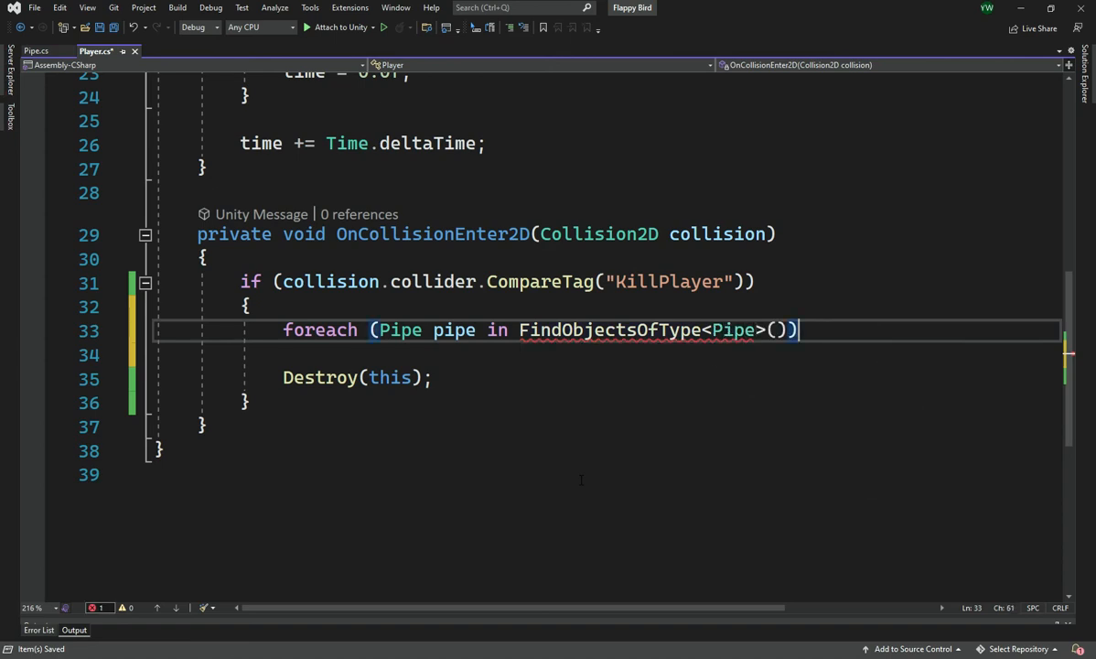
# Write pipe.enabled = false; as the body of the foreach loop over the pipes, and save the Player script
pyautogui.press('Return')
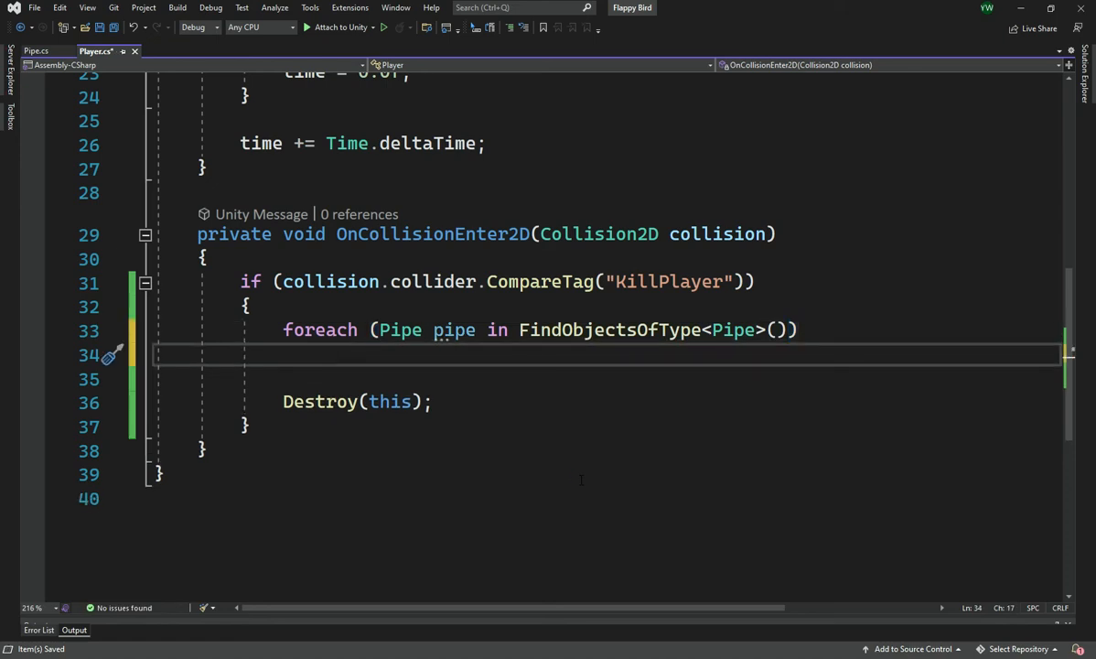
pyautogui.write('pi')
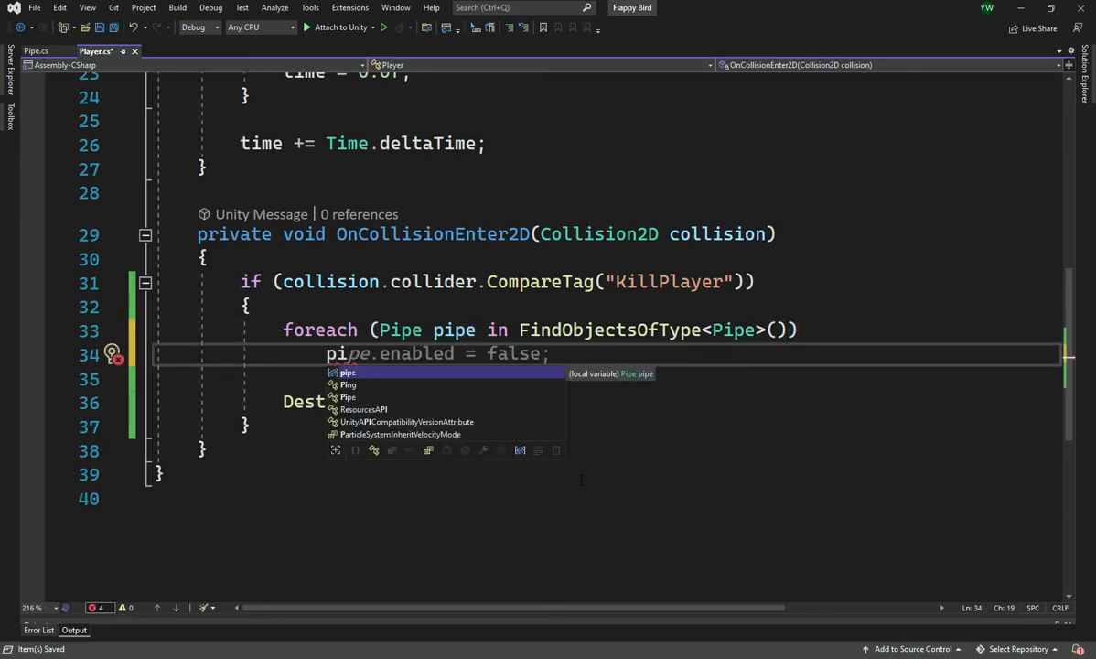
pyautogui.press('BackSpace')
pyautogui.press('BackSpace')
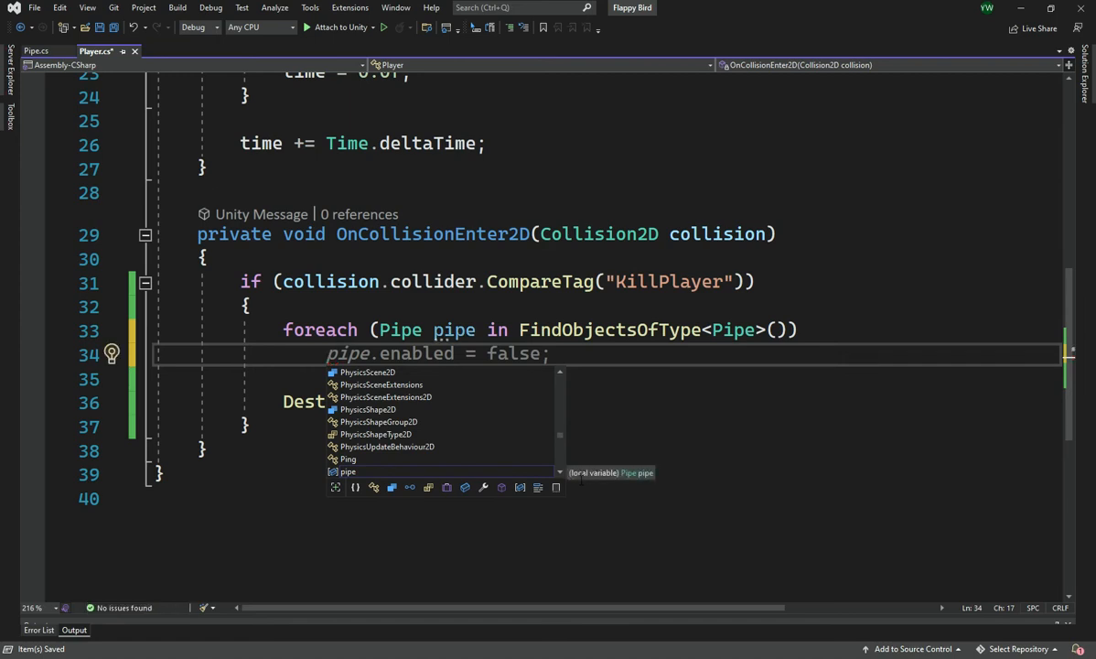
pyautogui.write('pipe.en')
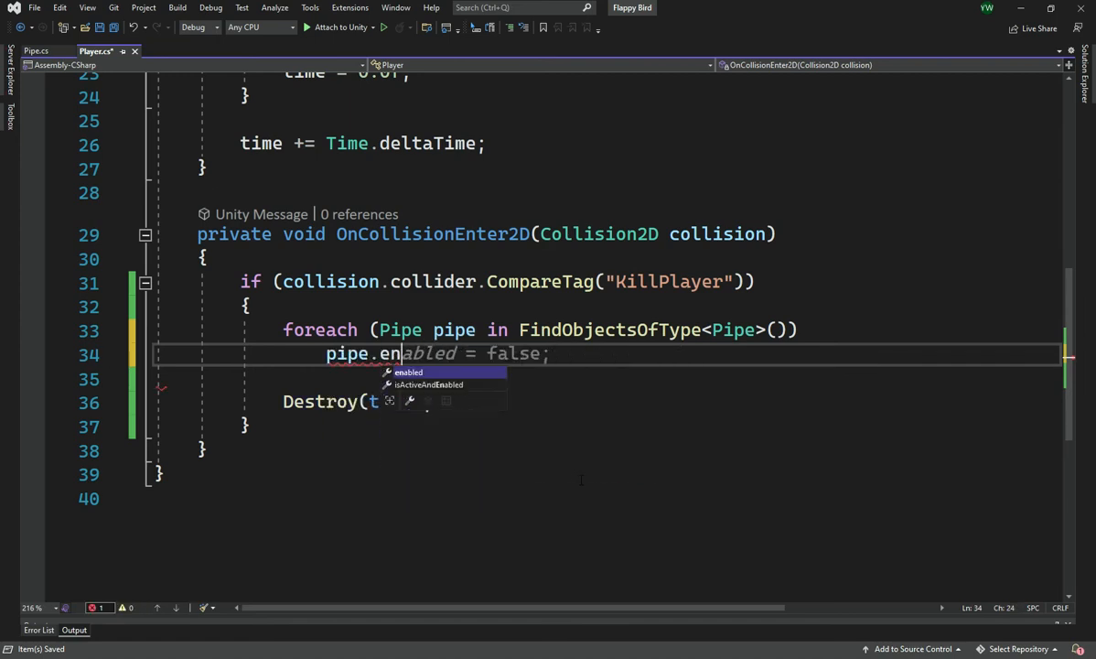
pyautogui.press('Tab')
pyautogui.hotkey('ctrl', 's')
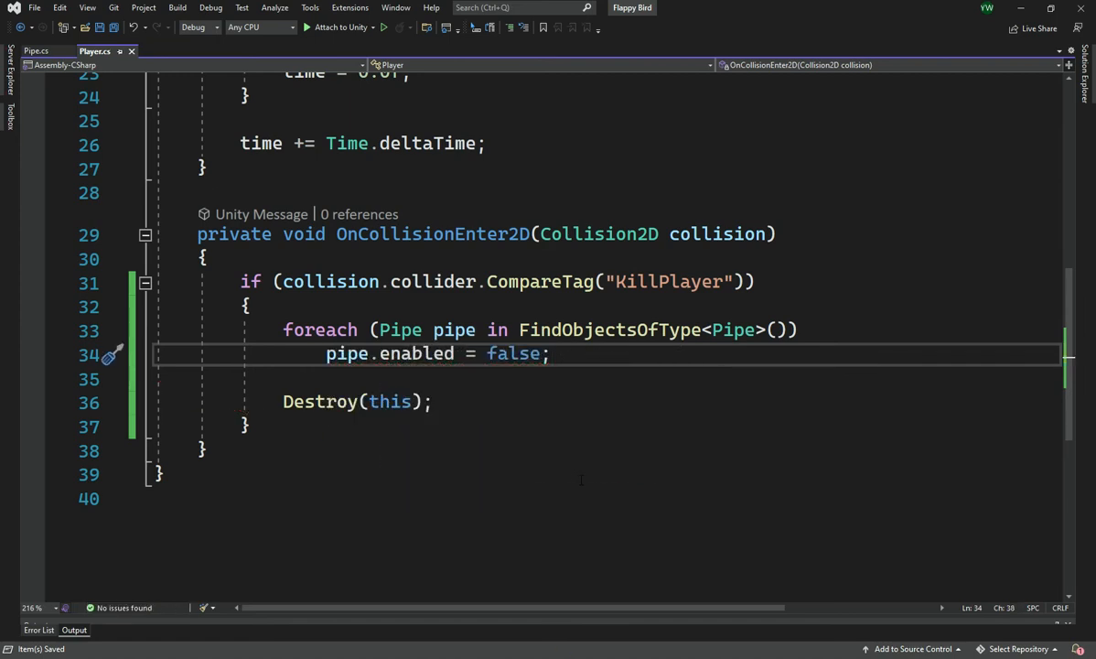
# Replace the foreach loop's pipe.enabled = false; statement with Destroy(pipe); and save the Player script
pyautogui.hotkey('ctrl', 'shift', 'Left')
pyautogui.hotkey('ctrl', 'shift', 'Left')
pyautogui.hotkey('ctrl', 'shift', 'Left')
pyautogui.hotkey('ctrl', 'shift', 'Left')
pyautogui.hotkey('ctrl', 'shift', 'Left')
pyautogui.hotkey('ctrl', 'shift', 'Left')
pyautogui.hotkey('ctrl', 'shift', 'Left')
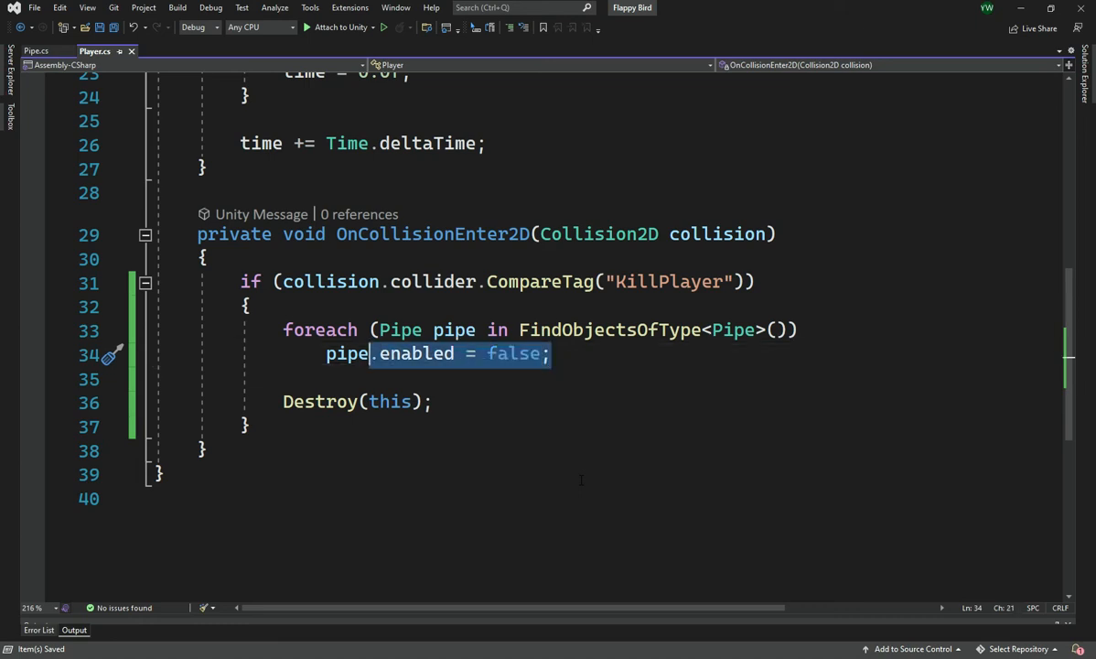
pyautogui.hotkey('ctrl', 'shift', 'Right')
pyautogui.write('Des')
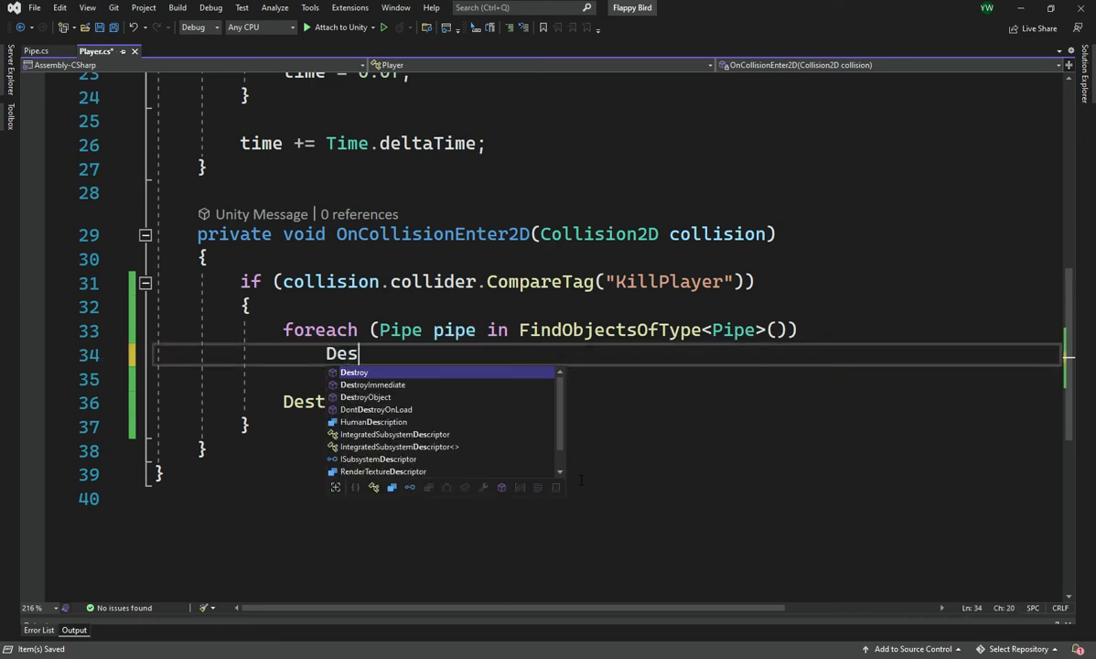
pyautogui.press('Tab')
pyautogui.write('(pipe')
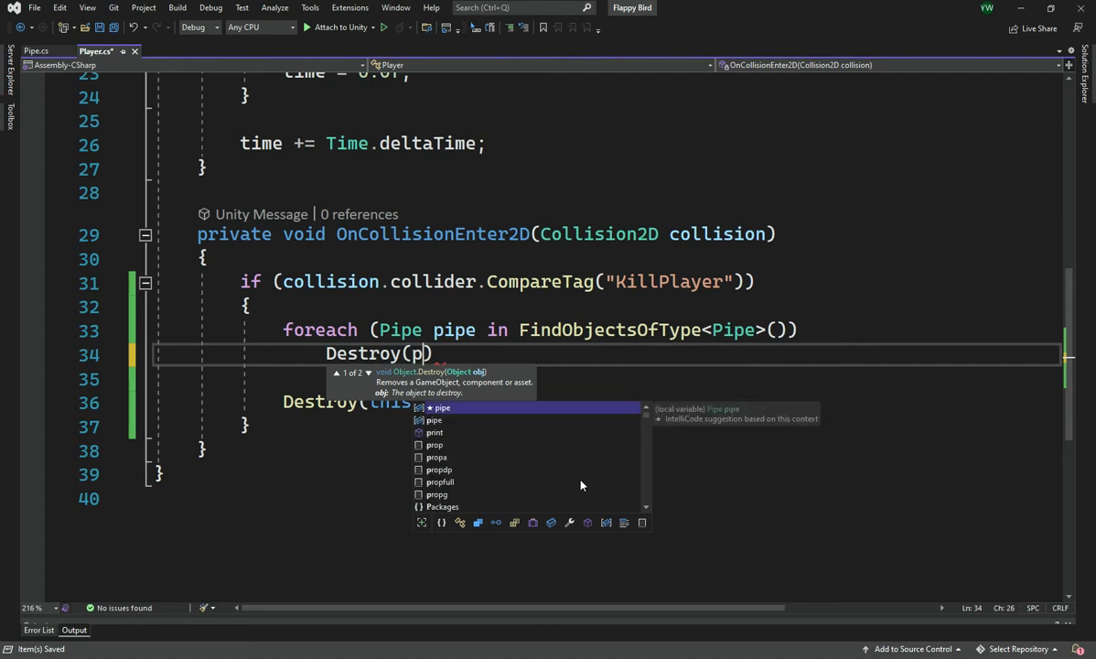
pyautogui.write(');')
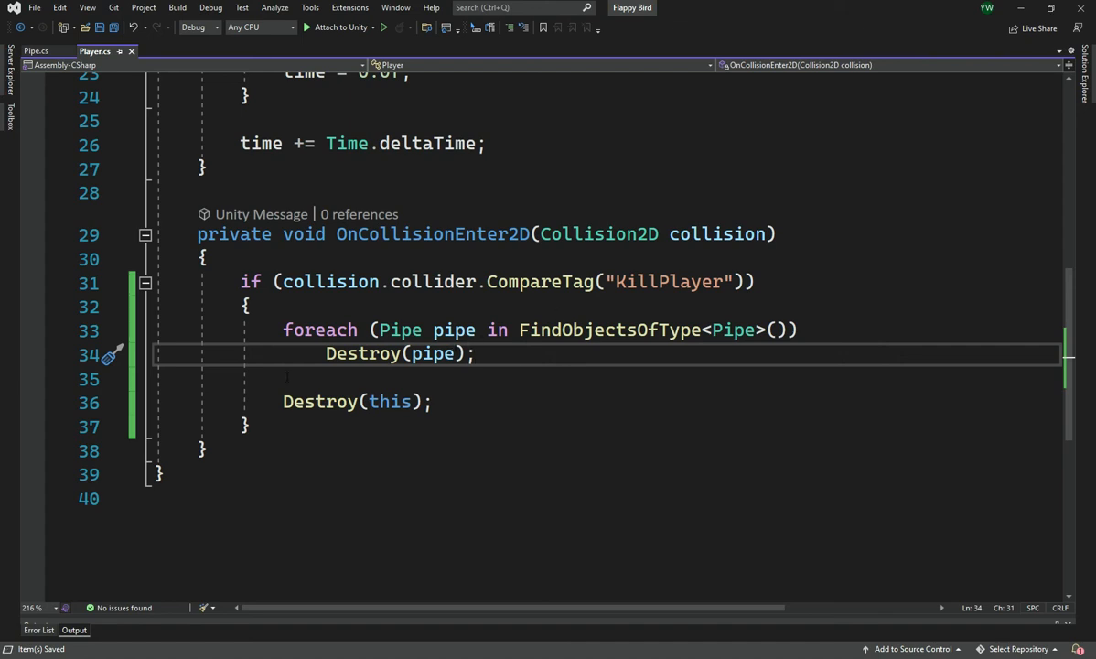
# Review the Update method in Pipe.cs, and switch to Unity to play-test the bird's collision with a pipe
pyautogui.click(36, 50)
pyautogui.click(413, 303)
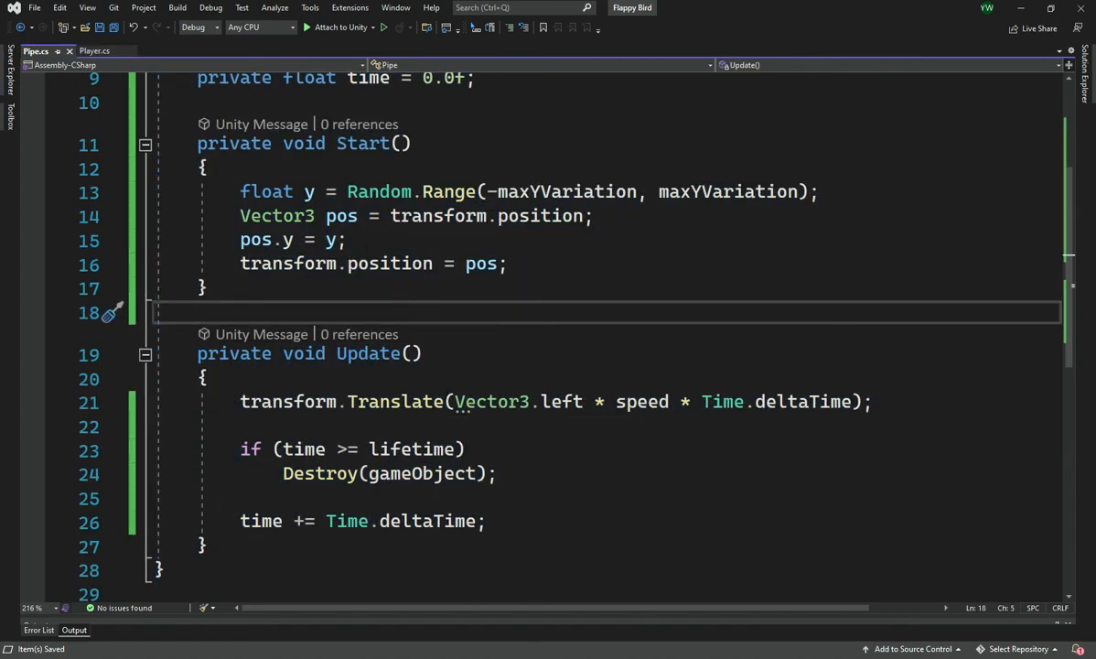
pyautogui.hotkey('alt', 'Tab')
pyautogui.click(527, 36)
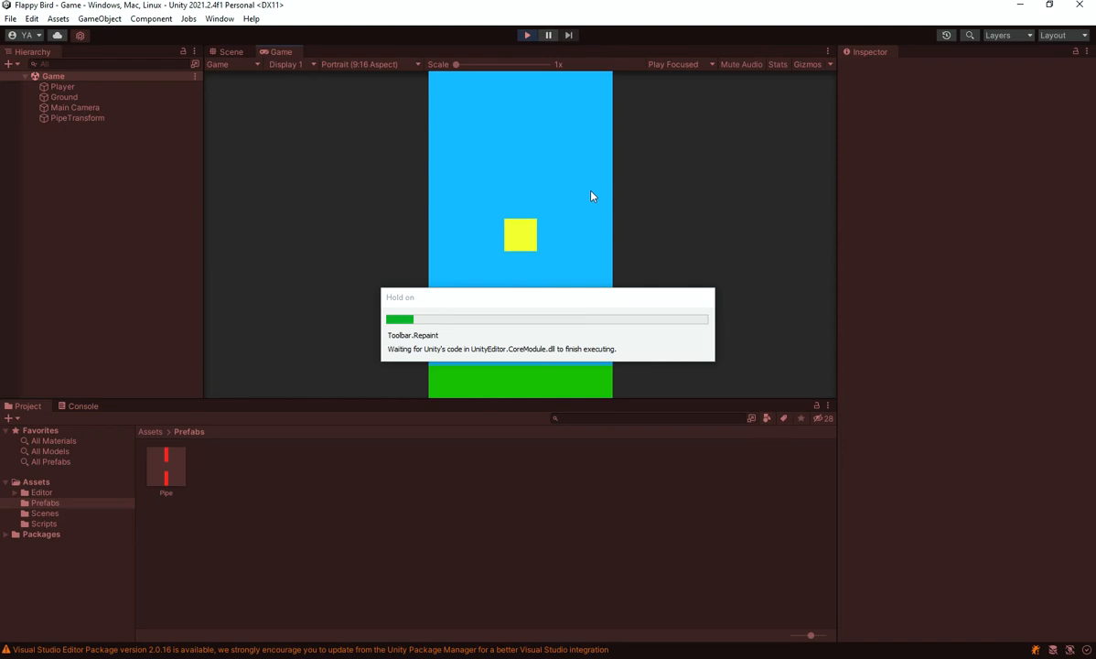
pyautogui.click(591, 191)
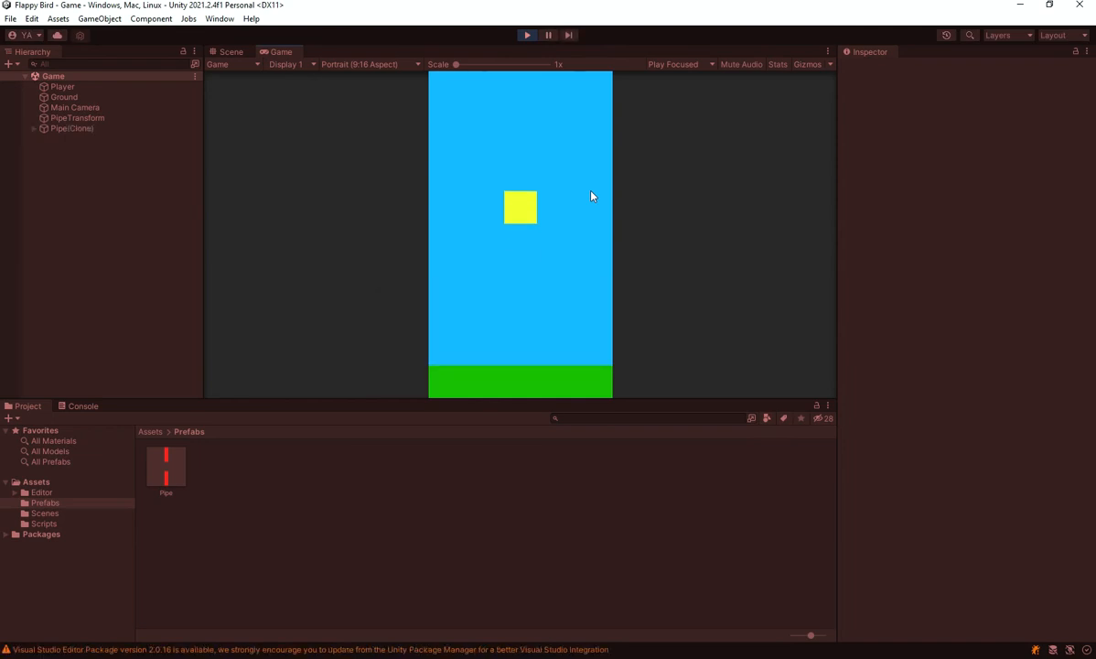
pyautogui.click(591, 191)
pyautogui.click(591, 196)
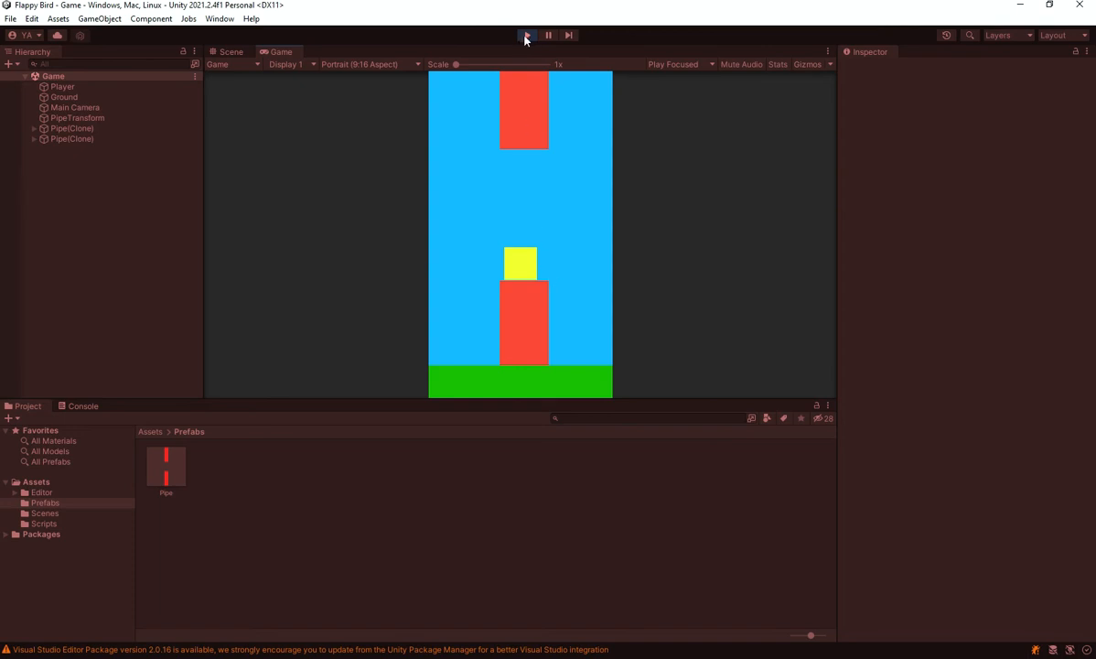
# Inspect the components of the spawned Pipe(Clone) objects in the running game, and stop the play test
pyautogui.click(71, 133)
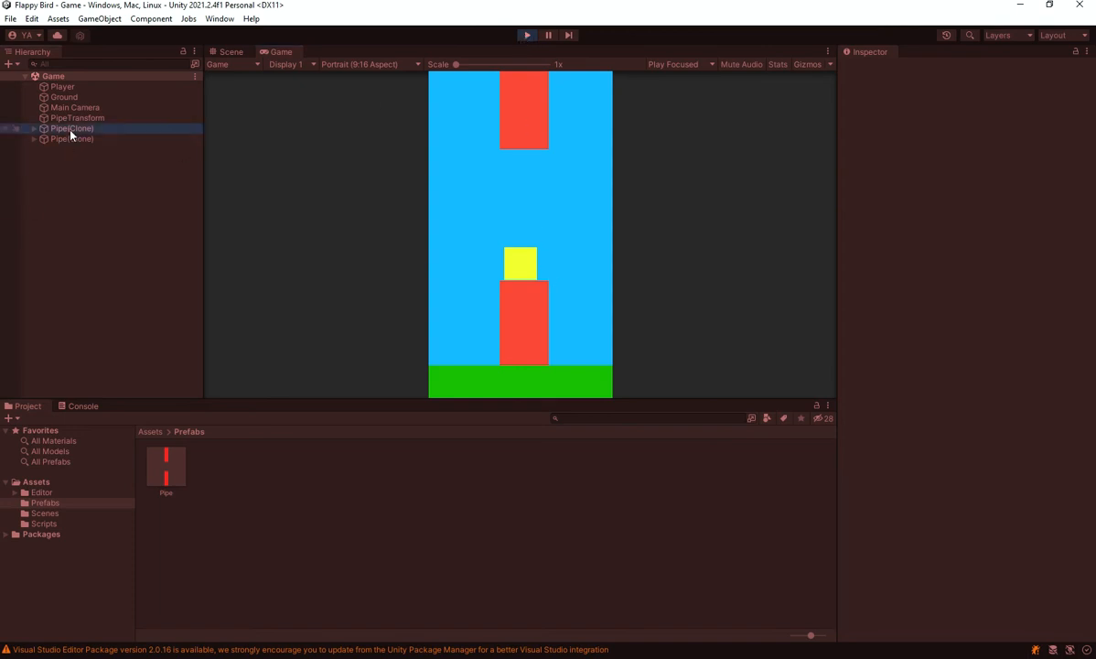
pyautogui.click(80, 138)
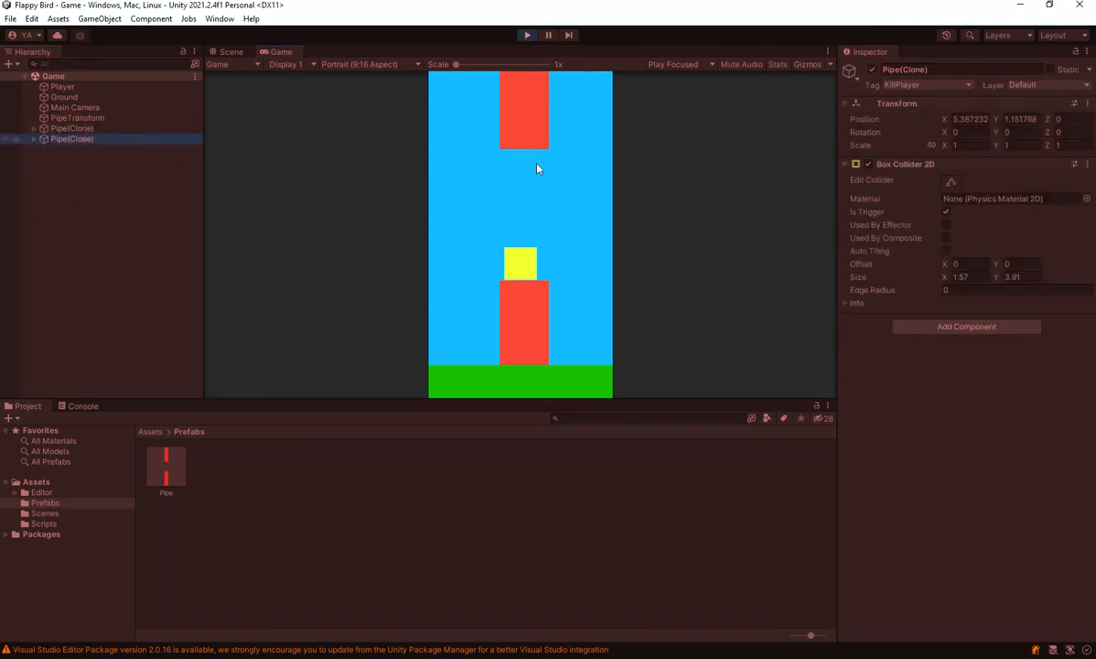
pyautogui.click(529, 34)
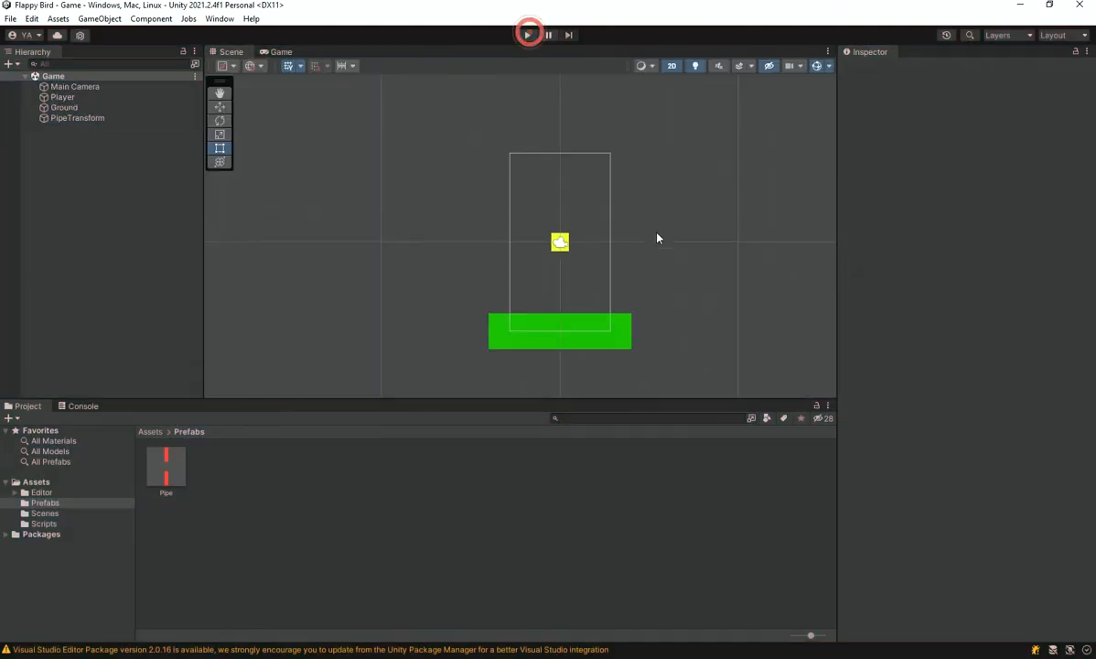
# Switch to the Game view, add a UI Canvas to the scene, and save it
pyautogui.scroll(2, 653, 171)
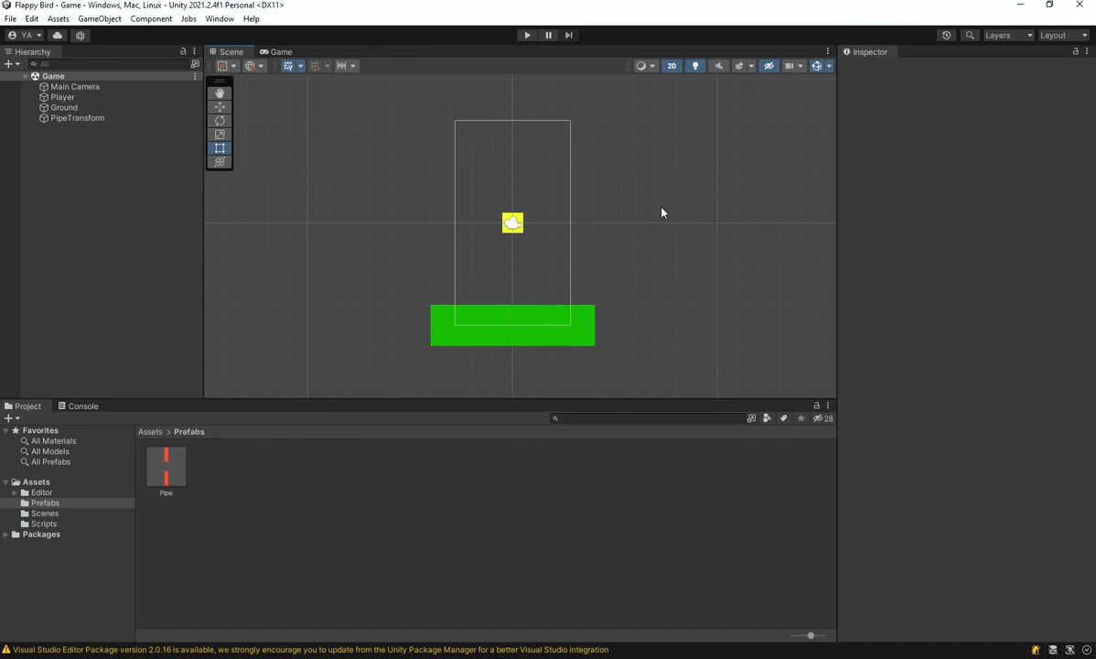
pyautogui.click(277, 51)
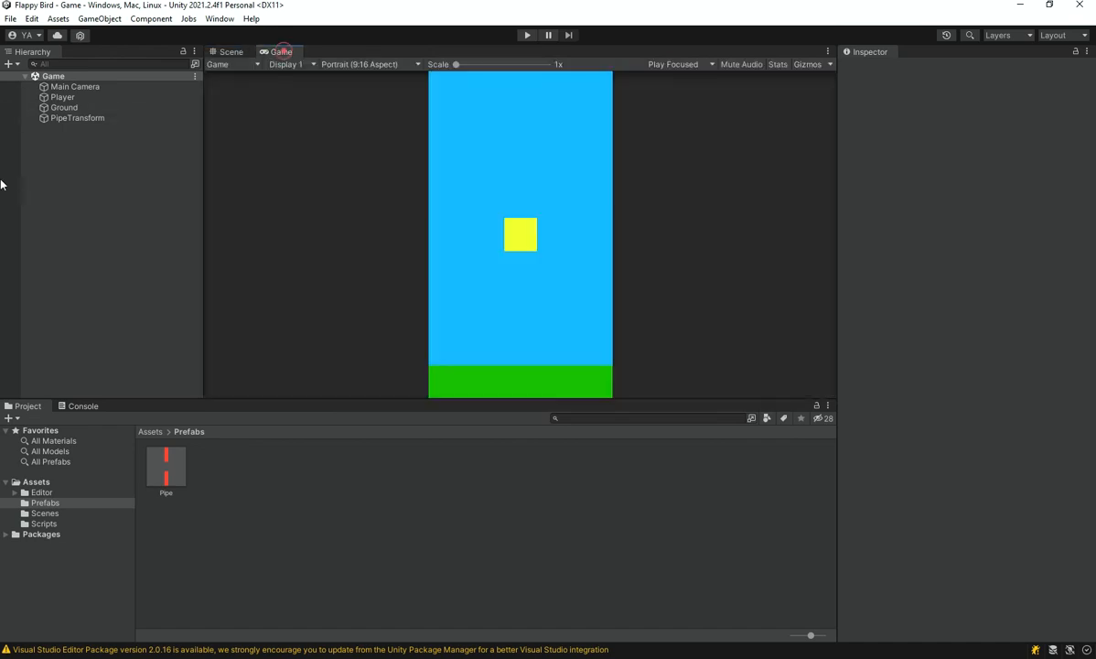
pyautogui.rightClick(3, 179)
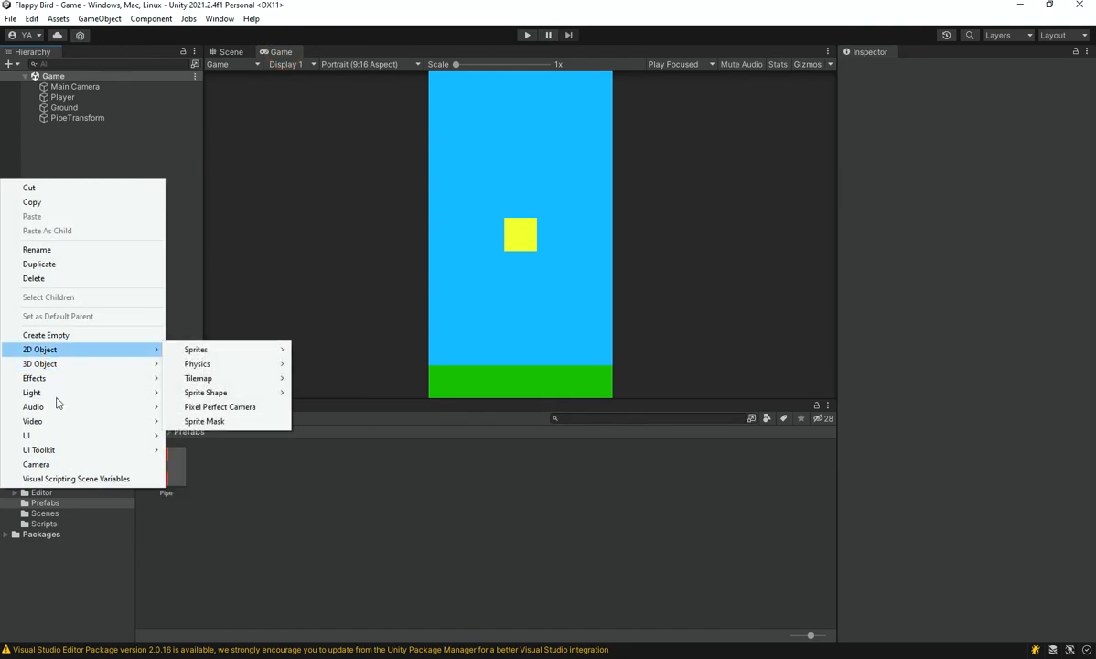
pyautogui.moveTo(76, 438)
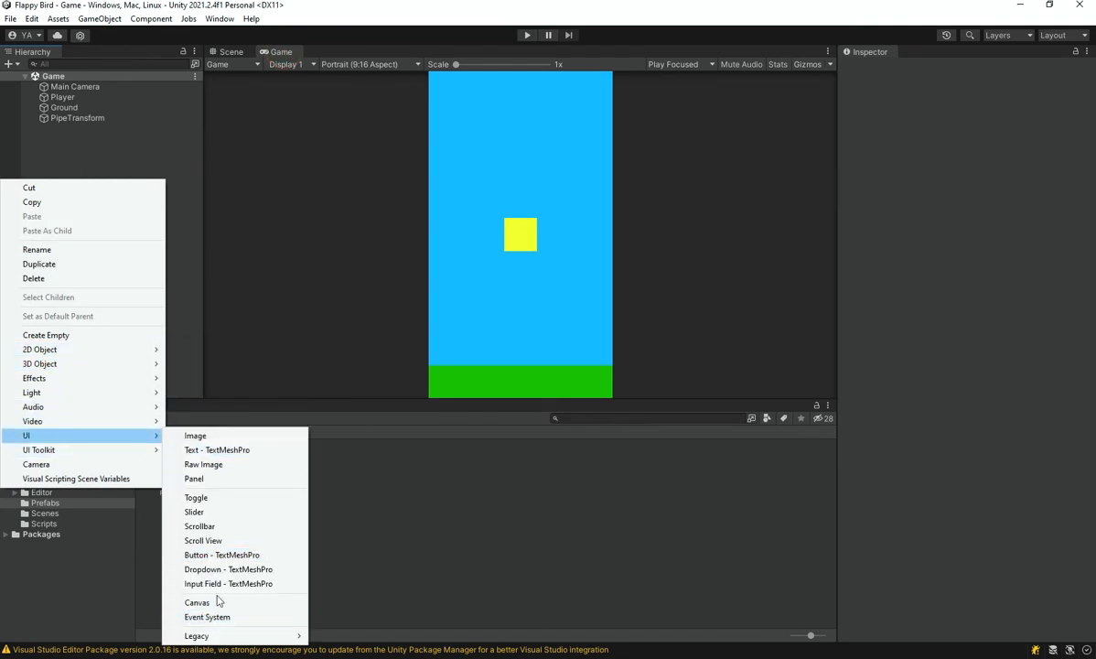
pyautogui.click(194, 564)
pyautogui.click(79, 203)
pyautogui.click(57, 128)
pyautogui.hotkey('ctrl', 's')
# Add a UI Image as a child of the Canvas, keeping its default name
pyautogui.rightClick(61, 131)
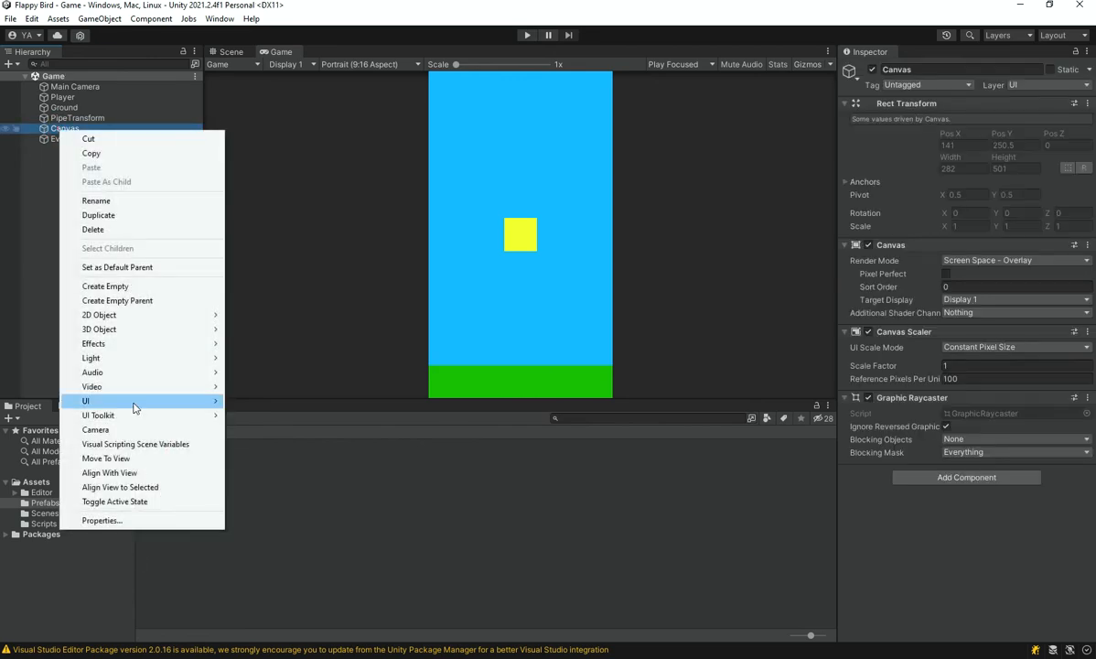
pyautogui.moveTo(134, 403)
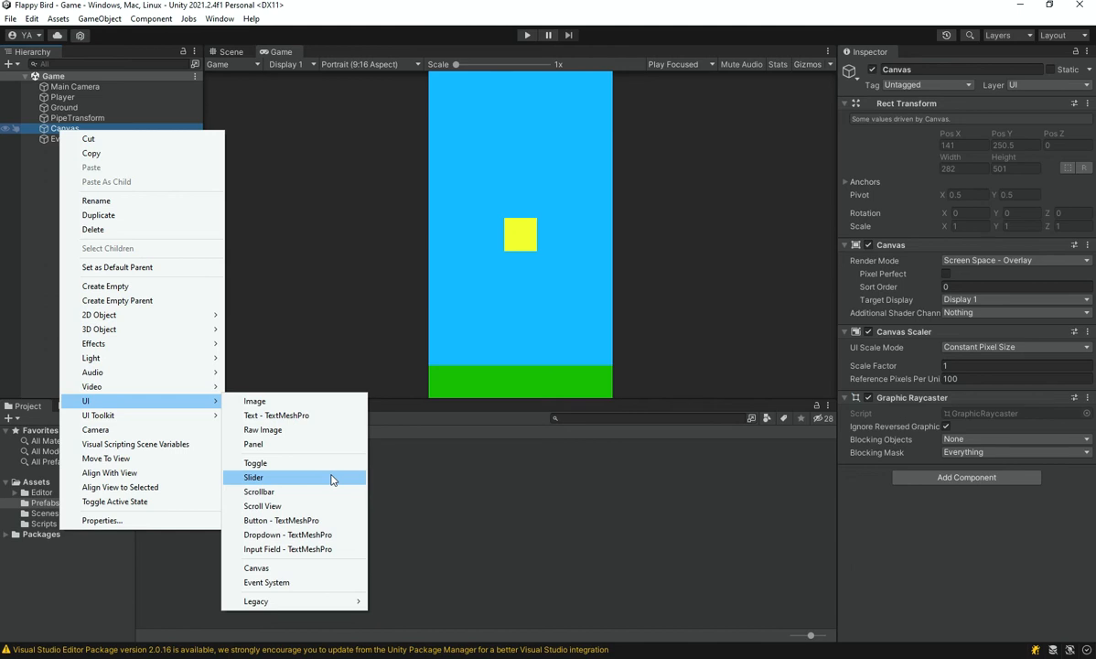
pyautogui.click(260, 400)
pyautogui.click(41, 213)
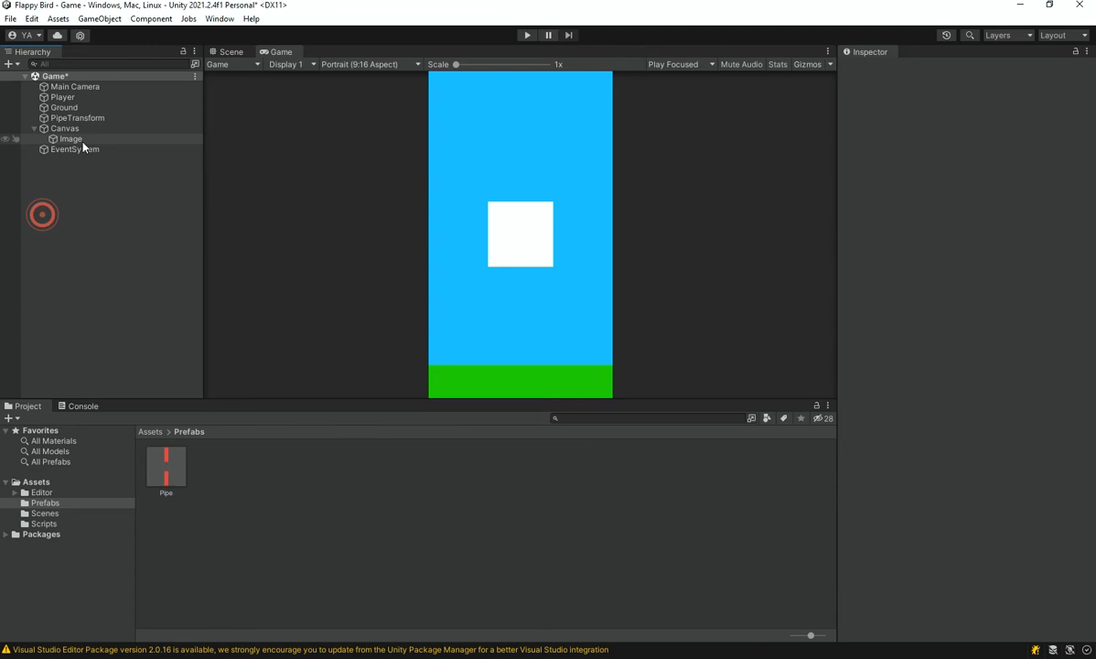
# Set the Image's color to black (000000) with an alpha of 70
pyautogui.click(79, 138)
pyautogui.click(1011, 295)
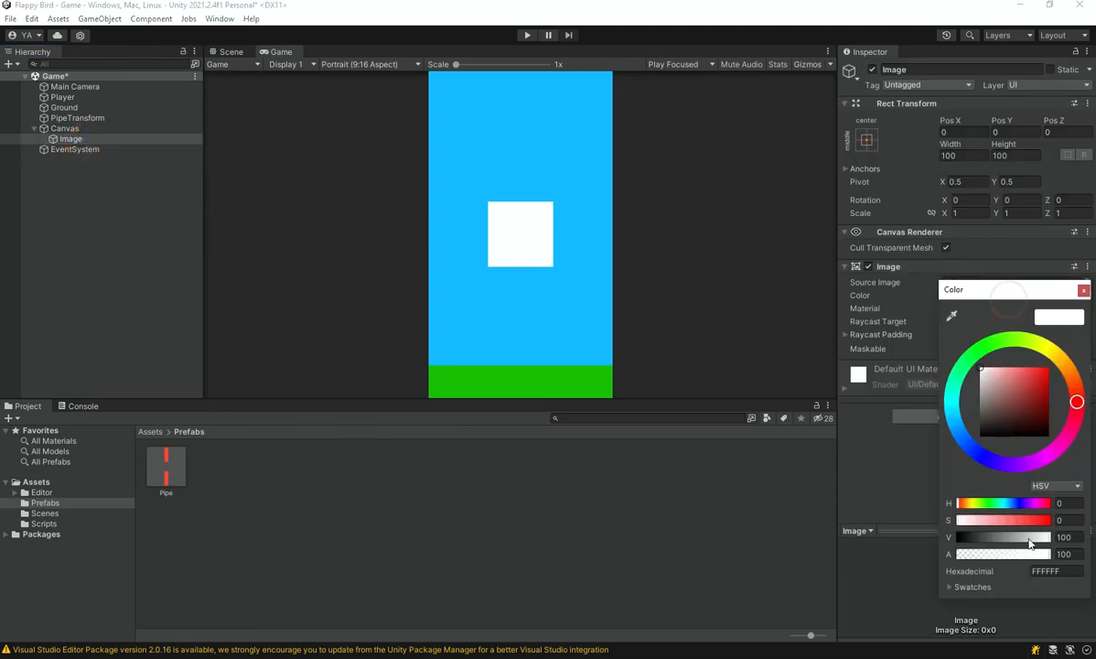
pyautogui.moveTo(1023, 537); pyautogui.dragTo(954, 537)
pyautogui.click(1071, 554)
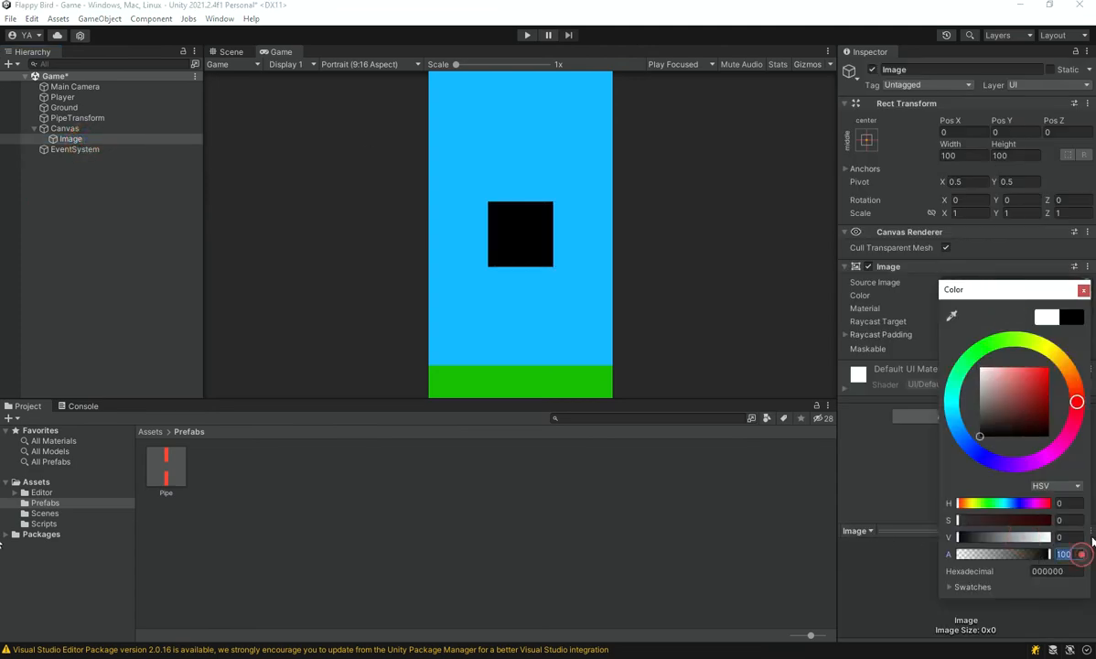
pyautogui.write('70')
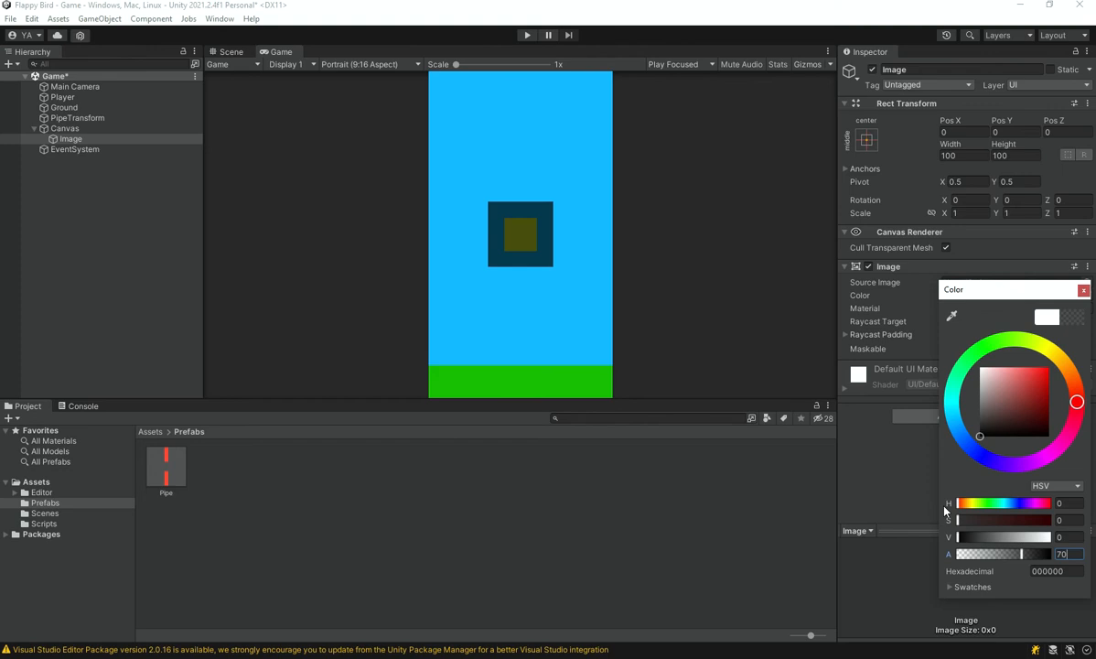
pyautogui.click(1083, 290)
# Stretch the Image over the whole canvas using the stretch-stretch anchor preset, also setting its position, and save the scene
pyautogui.click(867, 139)
pyautogui.keyDown('alt'); pyautogui.click(1007, 337); pyautogui.keyUp('alt')
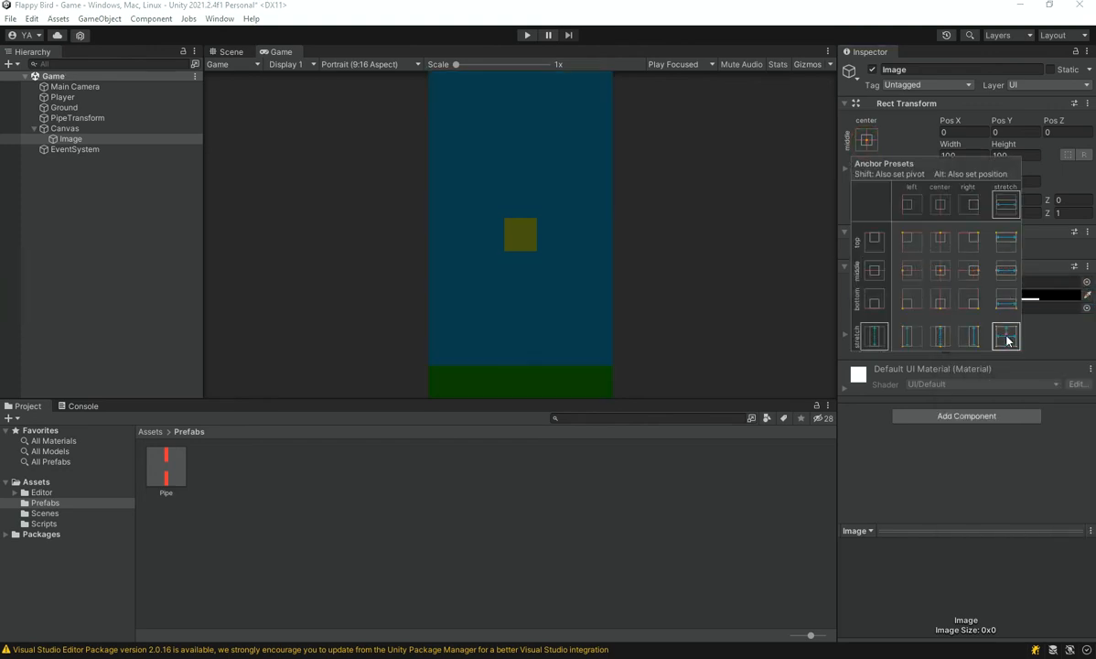
pyautogui.click(968, 508)
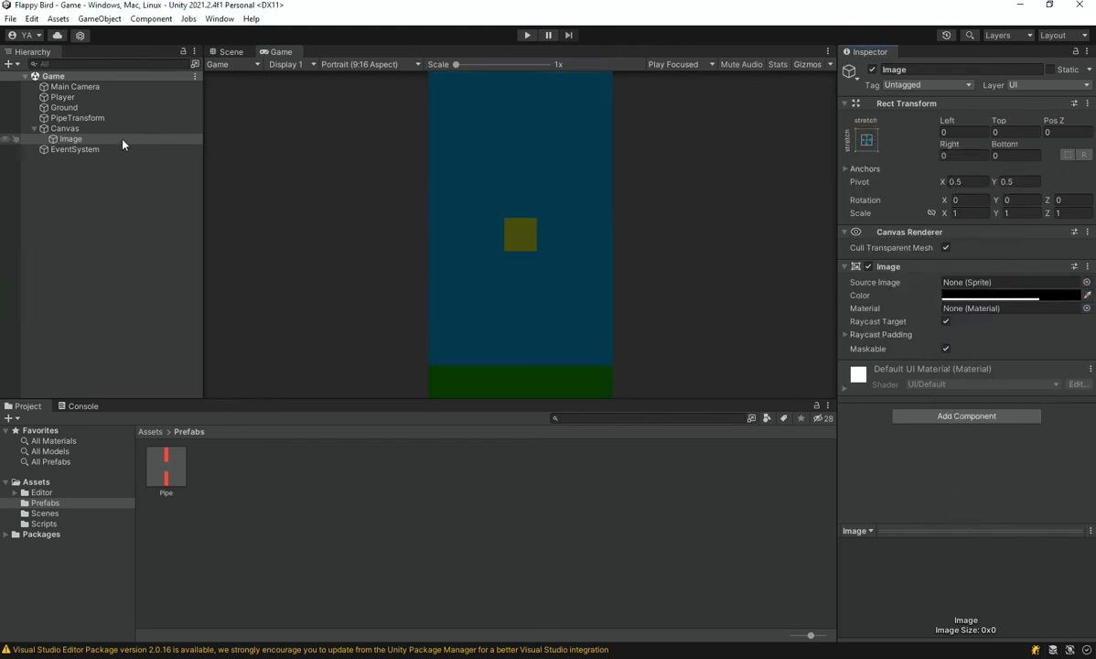
# Rename the Image under the Canvas as Bakcground
pyautogui.click(82, 128)
pyautogui.rightClick(82, 128)
pyautogui.click(77, 137)
pyautogui.click(77, 136)
pyautogui.write('Bakground')
pyautogui.press('Return')
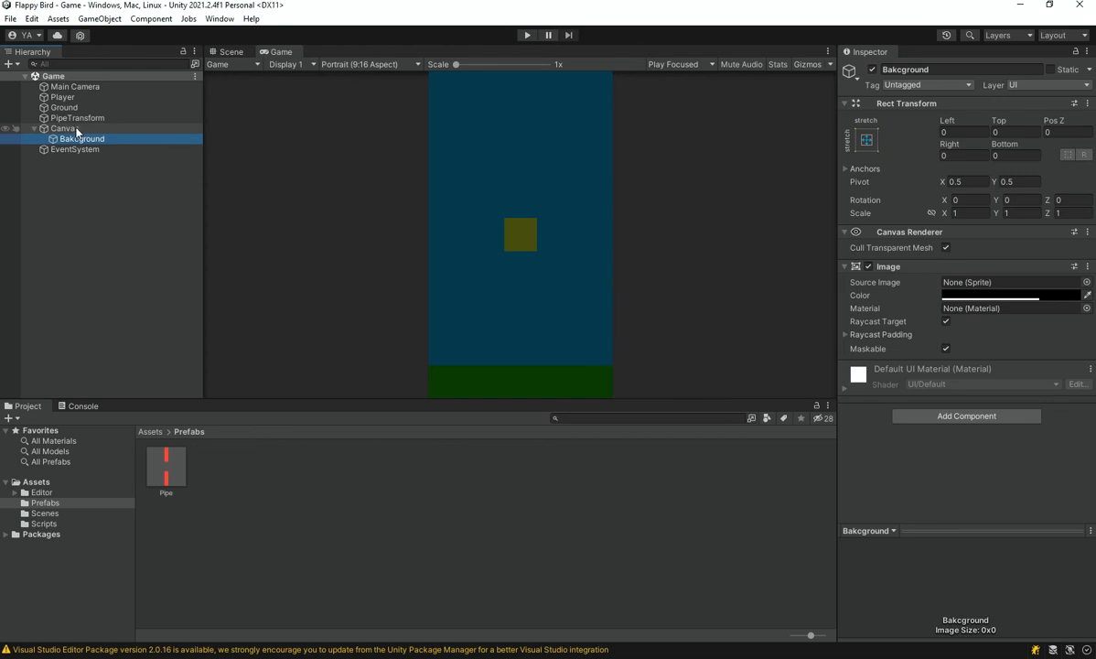
# Add a TextMeshPro text object under the Canvas, import TMP Essentials, and close the importer
pyautogui.rightClick(77, 130)
pyautogui.moveTo(156, 311)
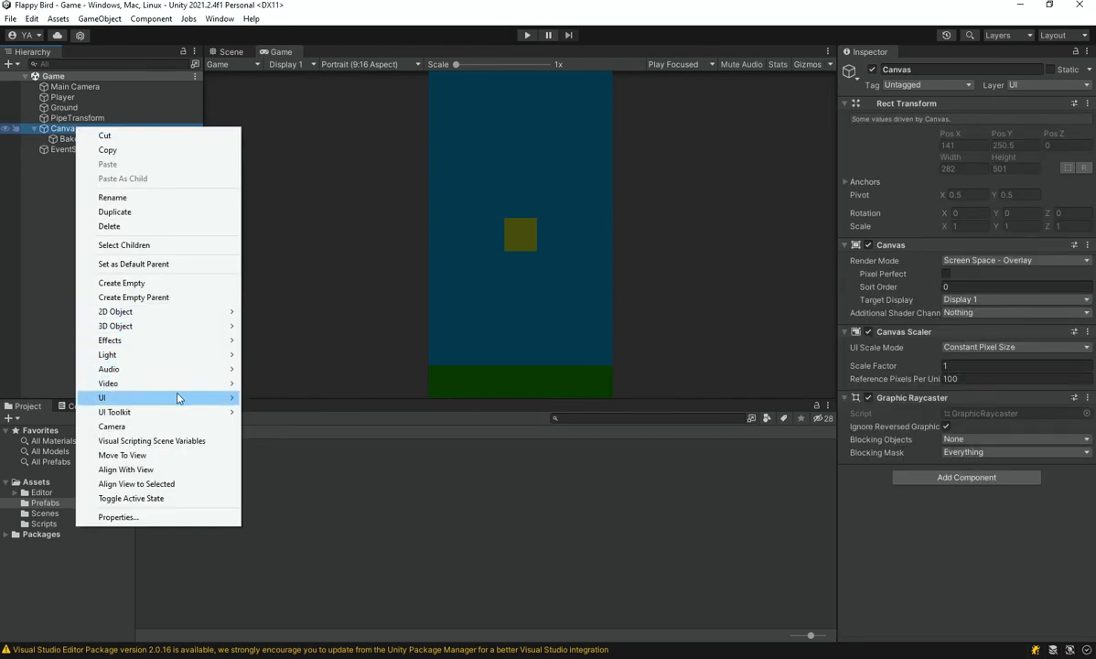
pyautogui.moveTo(178, 397)
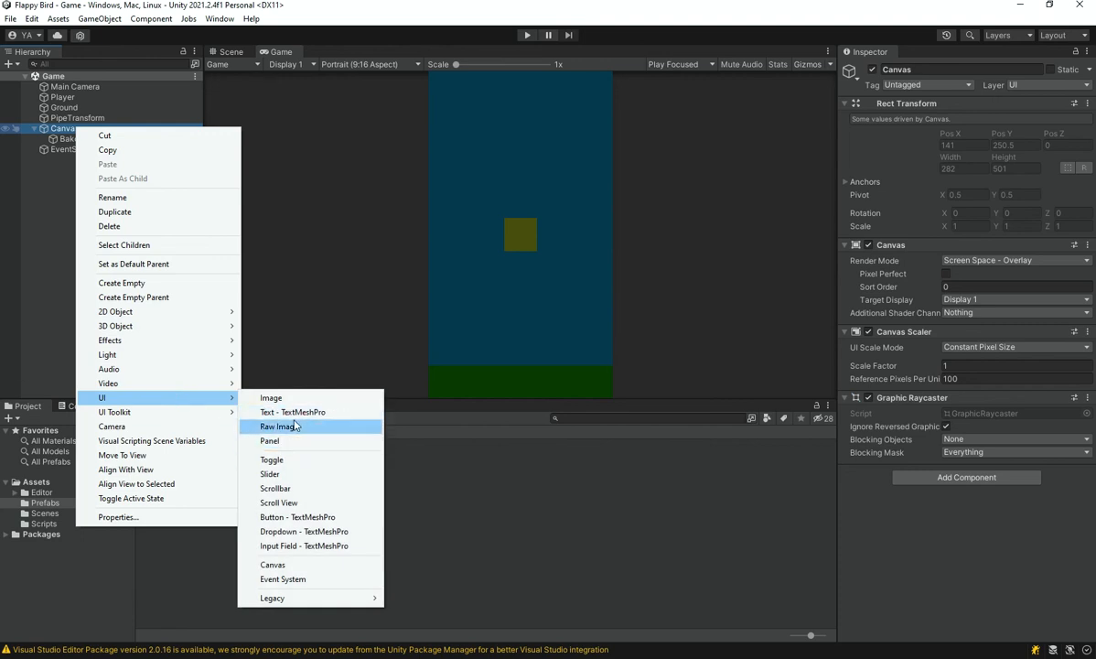
pyautogui.click(292, 411)
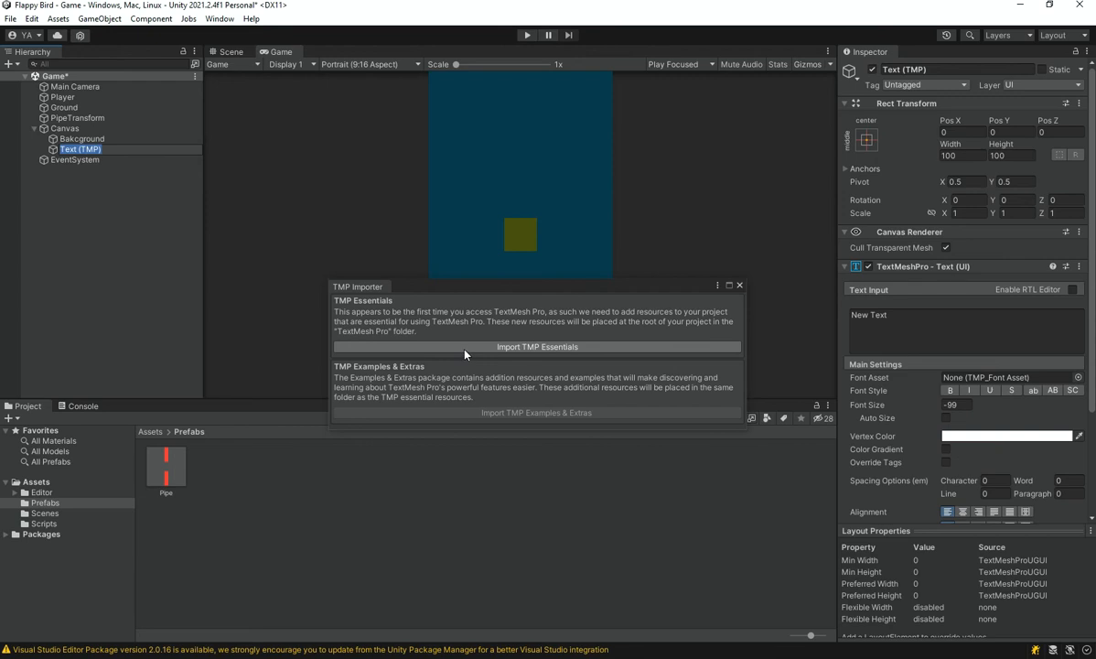
pyautogui.click(465, 354)
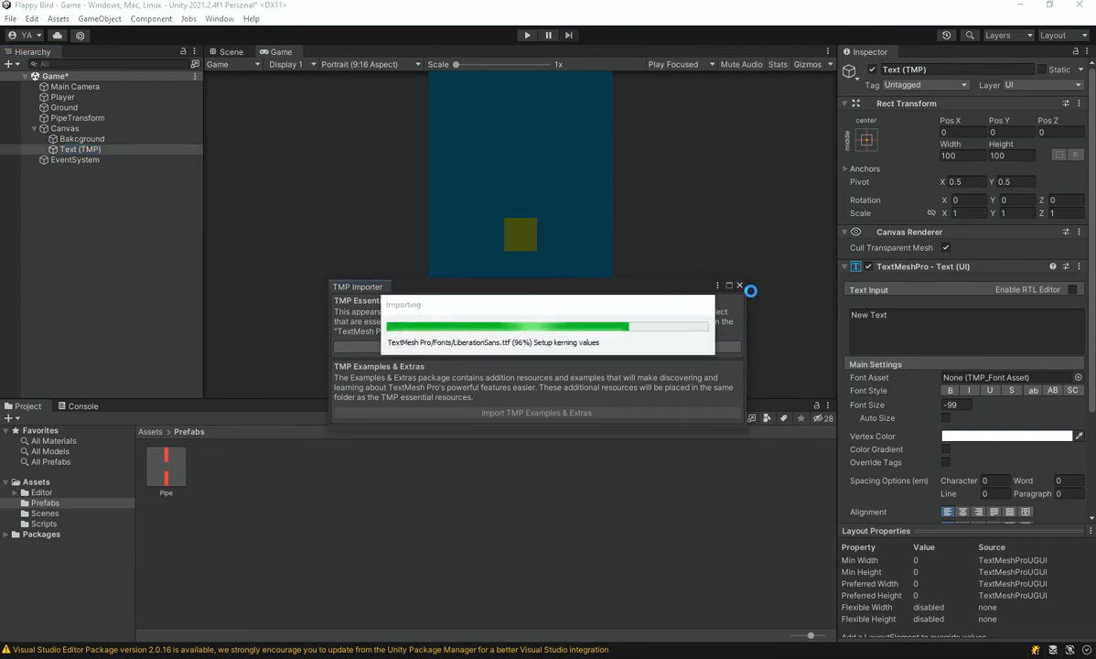
pyautogui.click(740, 286)
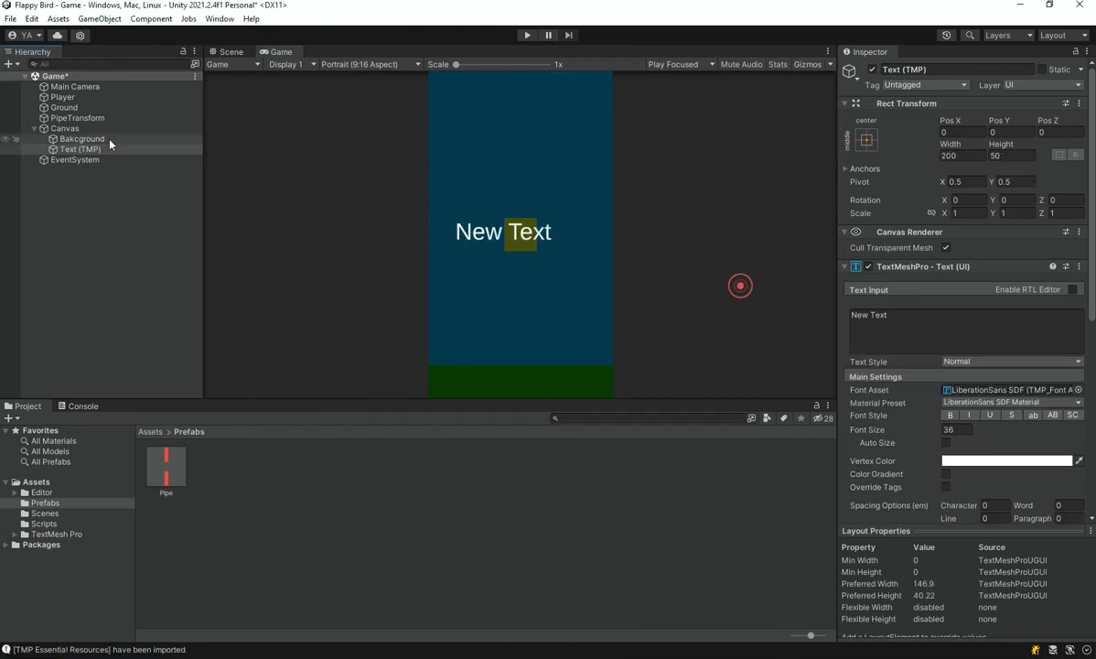
# Stretch the text horizontally across the canvas with the middle-stretch anchor preset, including position, and align its content to centre and middle
pyautogui.click(87, 149)
pyautogui.click(865, 139)
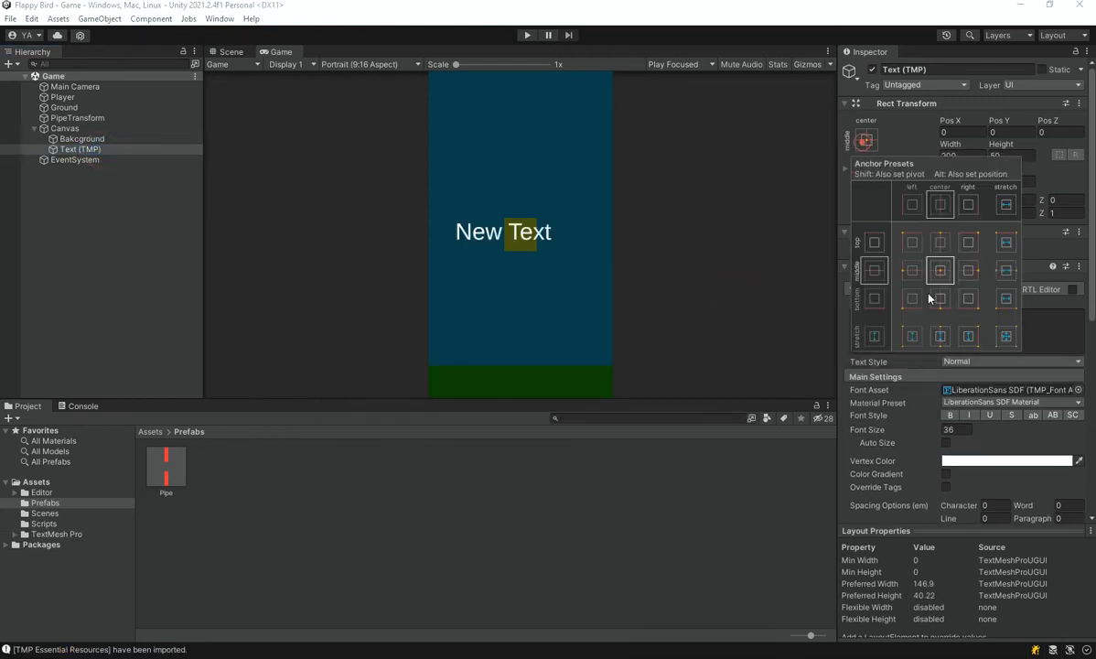
pyautogui.click(1004, 271)
pyautogui.scroll(-2, 923, 465)
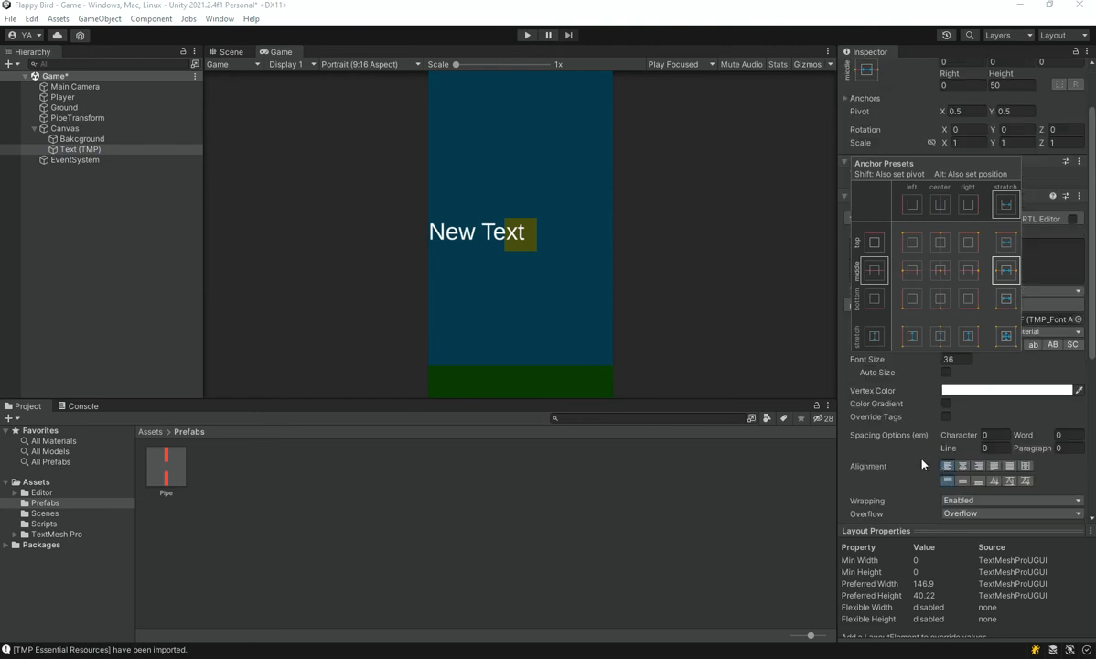
pyautogui.click(964, 465)
pyautogui.click(963, 481)
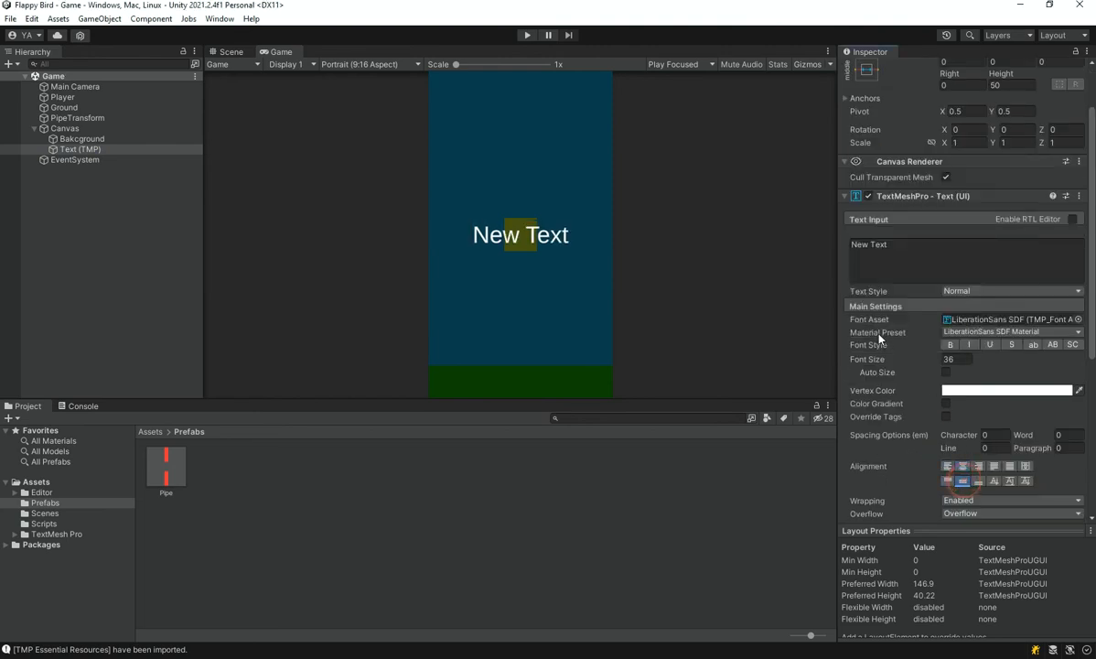
# Anchor the text object to the canvas's middle centre, also setting its position, and set its Pos Y to 120
pyautogui.scroll(2, 860, 183)
pyautogui.click(865, 139)
pyautogui.keyDown('alt'); pyautogui.click(939, 241); pyautogui.keyUp('alt')
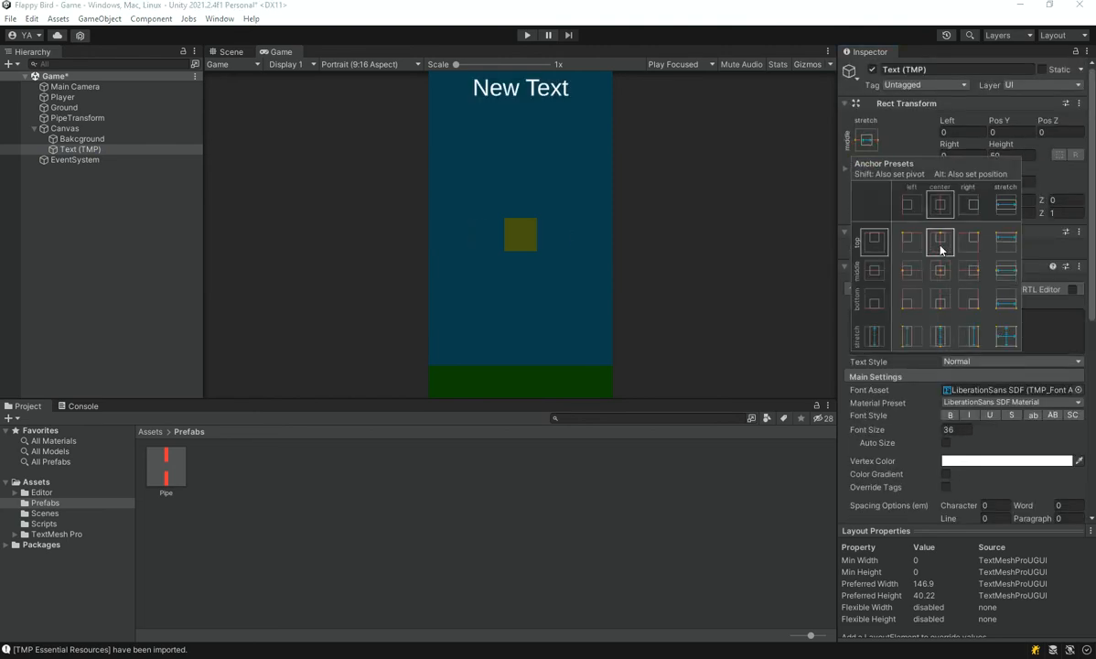
pyautogui.keyDown('alt'); pyautogui.click(939, 270); pyautogui.keyUp('alt')
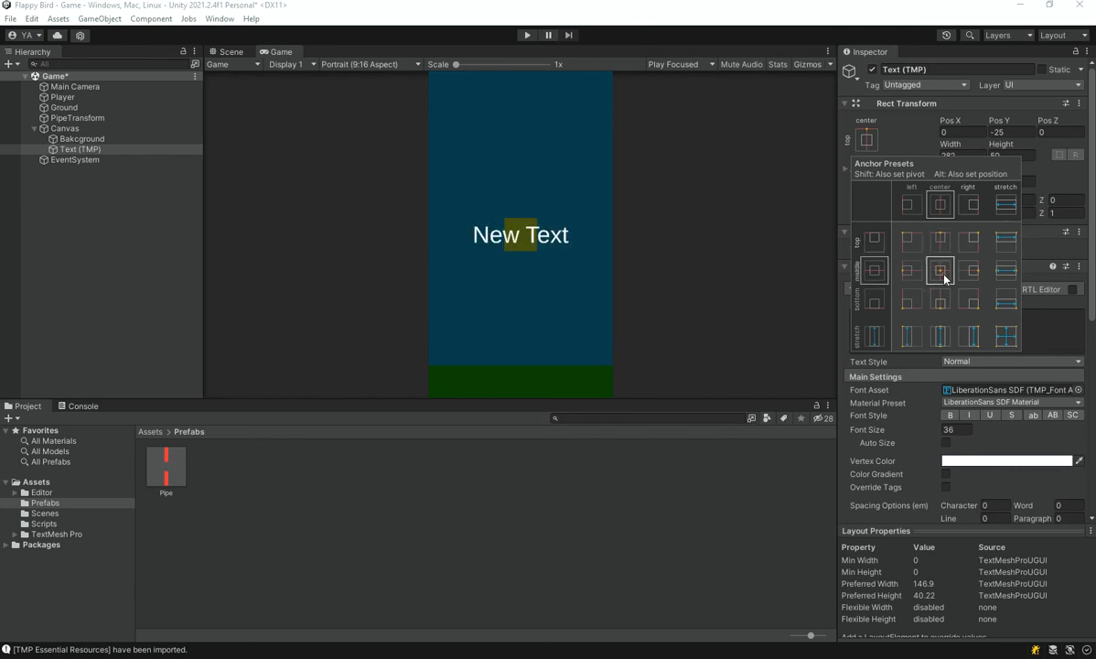
pyautogui.click(998, 117)
pyautogui.moveTo(998, 117); pyautogui.dragTo(1078, 186)
pyautogui.click(1011, 132)
pyautogui.write('120')
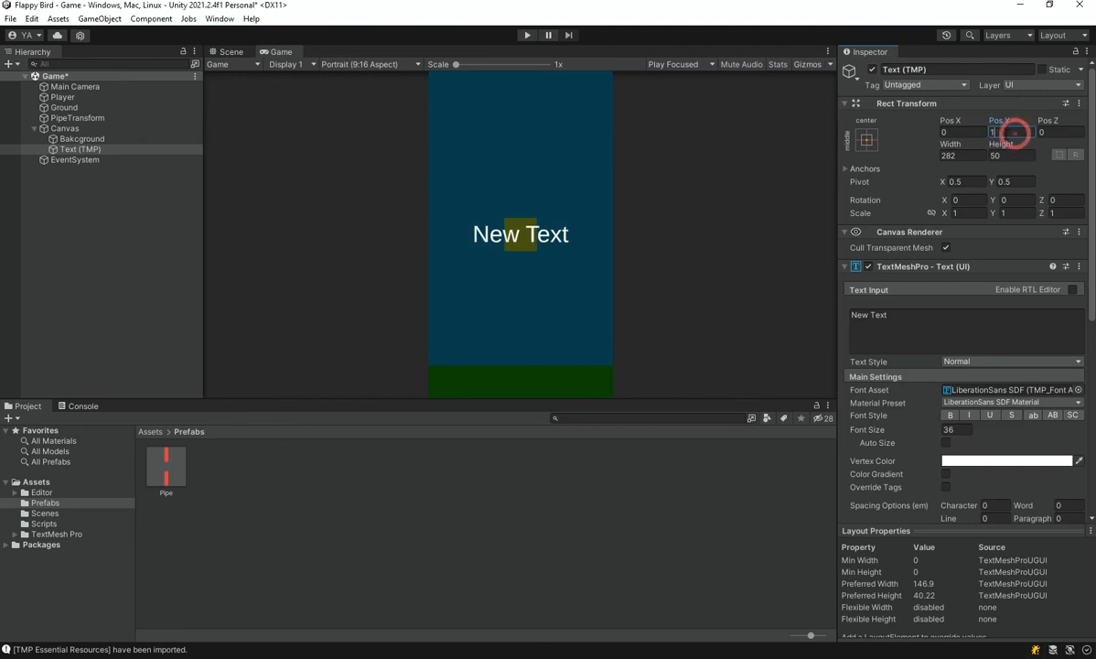
# Enable Auto Size on the text, set its height to 60, and save the scene
pyautogui.click(945, 442)
pyautogui.click(945, 442)
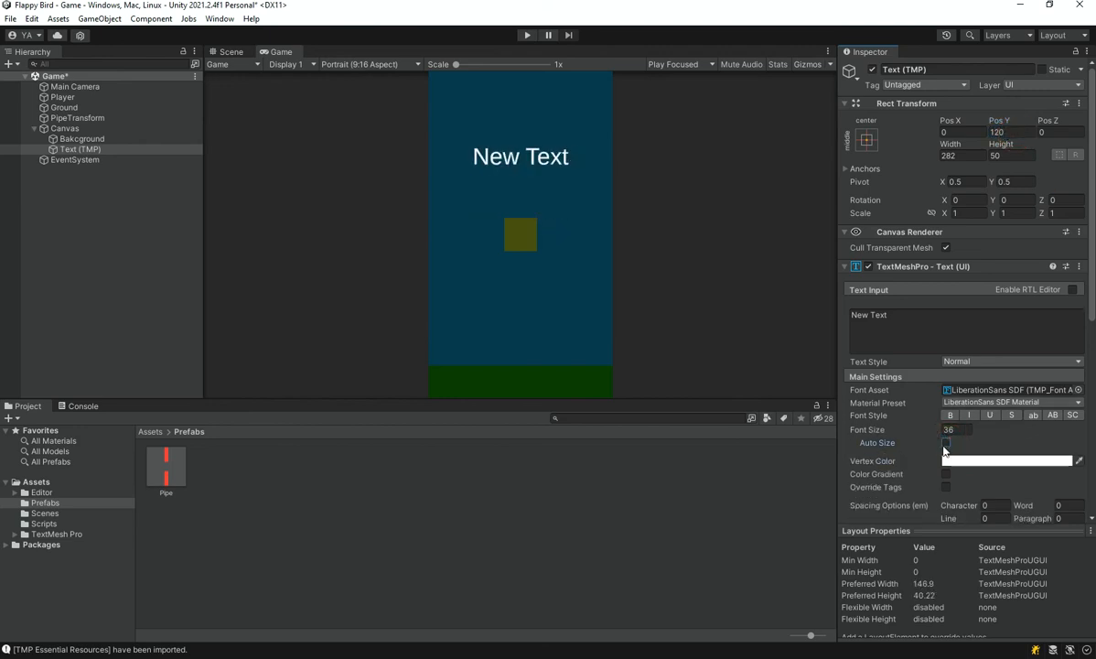
pyautogui.click(945, 445)
pyautogui.moveTo(1003, 144); pyautogui.dragTo(883, 129)
pyautogui.moveTo(741, 138); pyautogui.dragTo(1067, 123)
pyautogui.write('60')
pyautogui.hotkey('ctrl', 's')
# Clear the placeholder wording from the text object's text input
pyautogui.click(901, 311)
pyautogui.hotkey('ctrl', 'a')
pyautogui.write('S')
pyautogui.press('BackSpace')
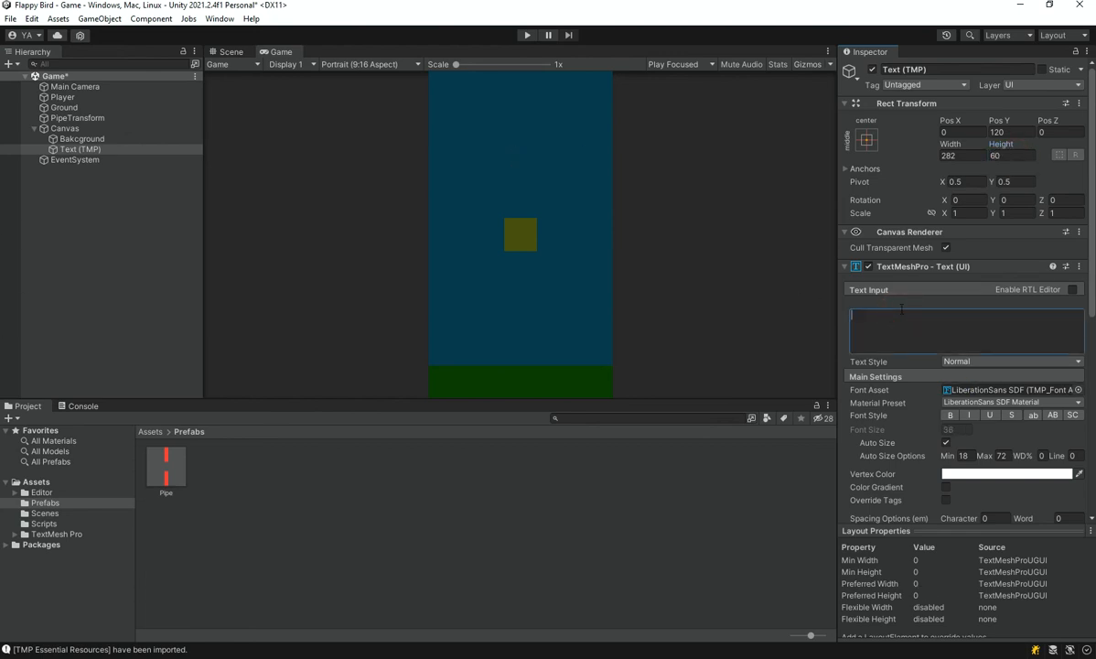
pyautogui.write('My')
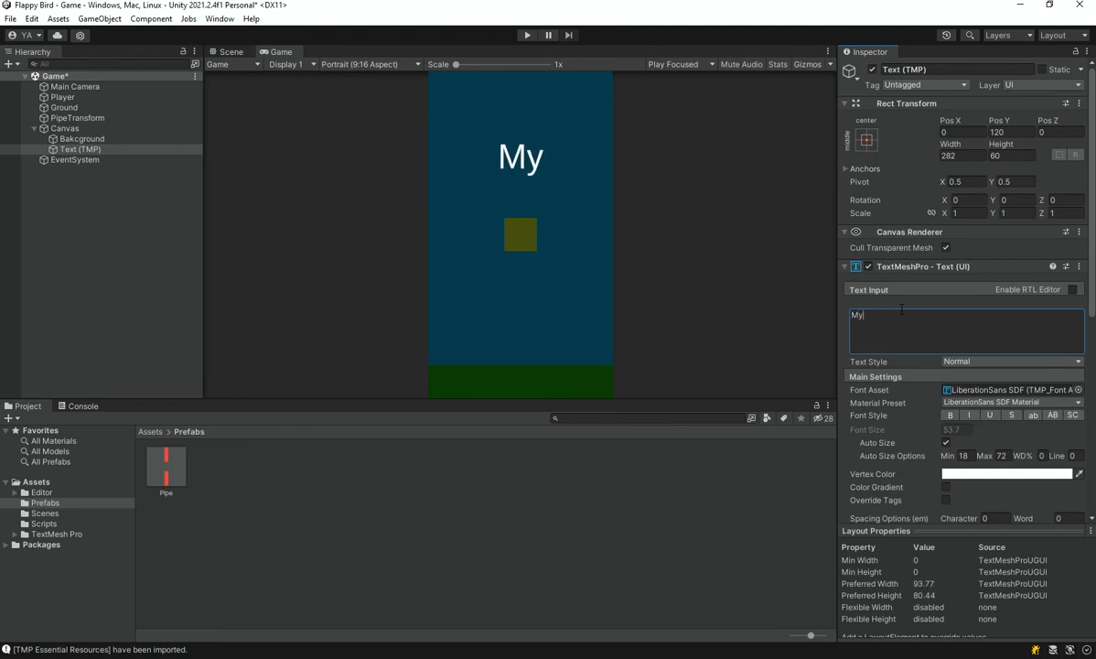
pyautogui.press('BackSpace')
pyautogui.press('BackSpace')
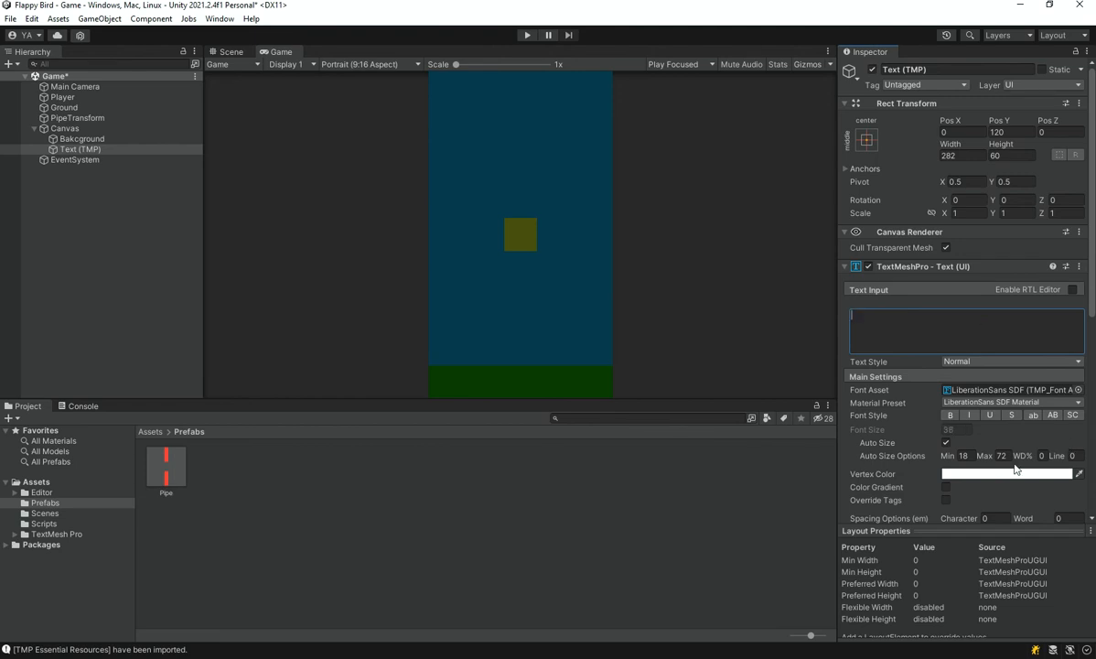
# Raise the text's Auto Size maximum to about 906 and enter Game Over as its content on two lines
pyautogui.moveTo(989, 463); pyautogui.dragTo(360, 529)
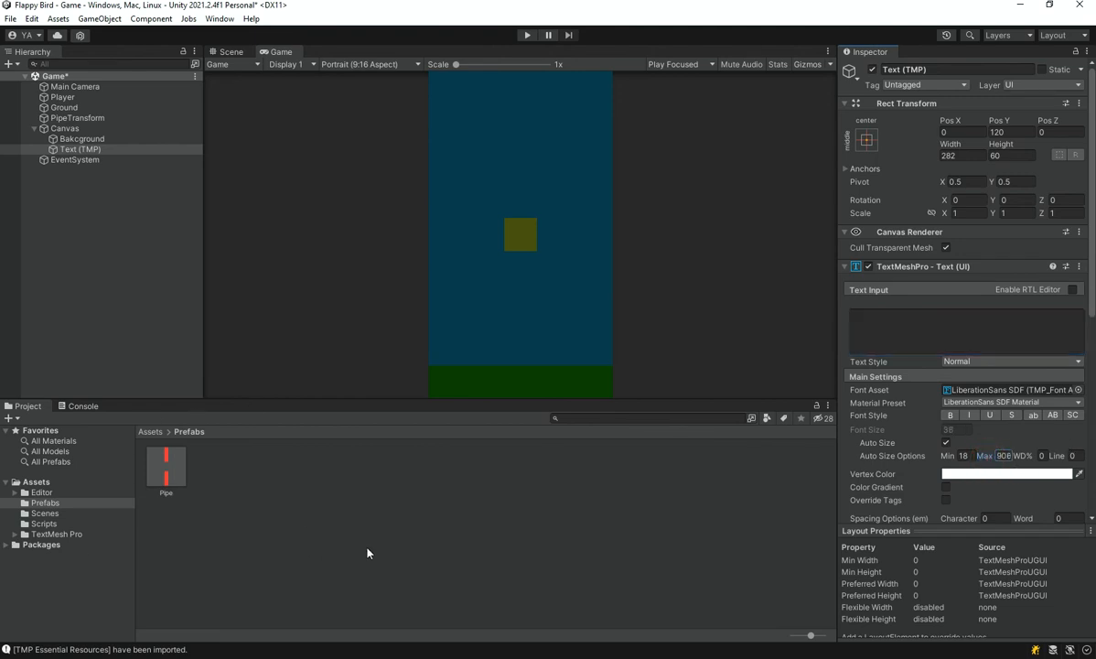
pyautogui.hotkey('ctrl', 's')
pyautogui.click(886, 326)
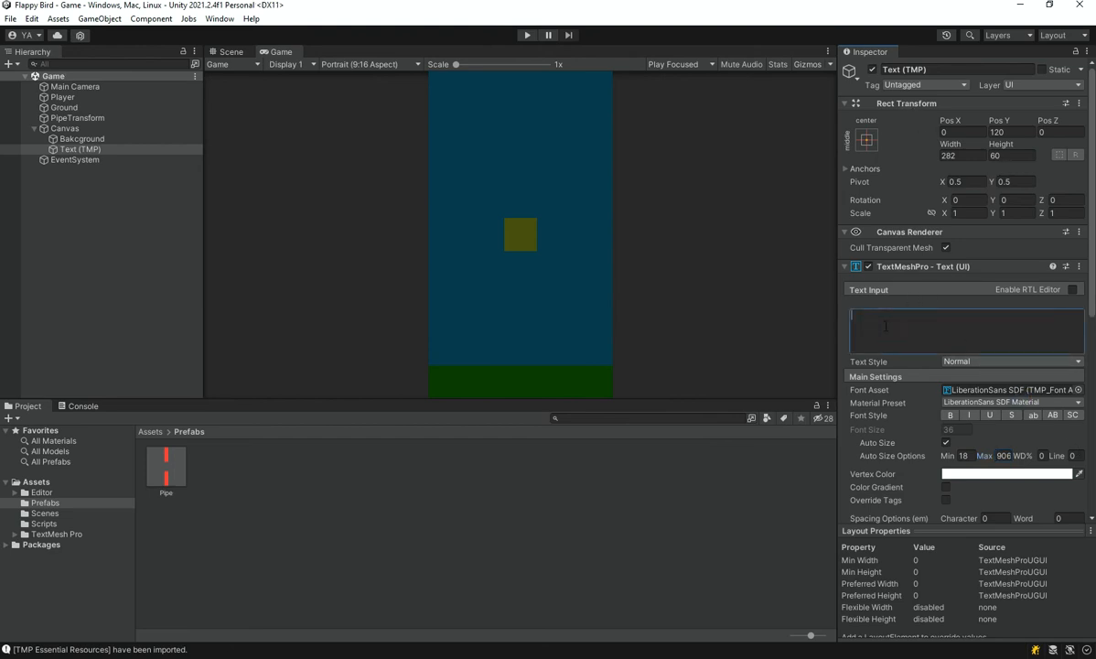
pyautogui.write('Game ')
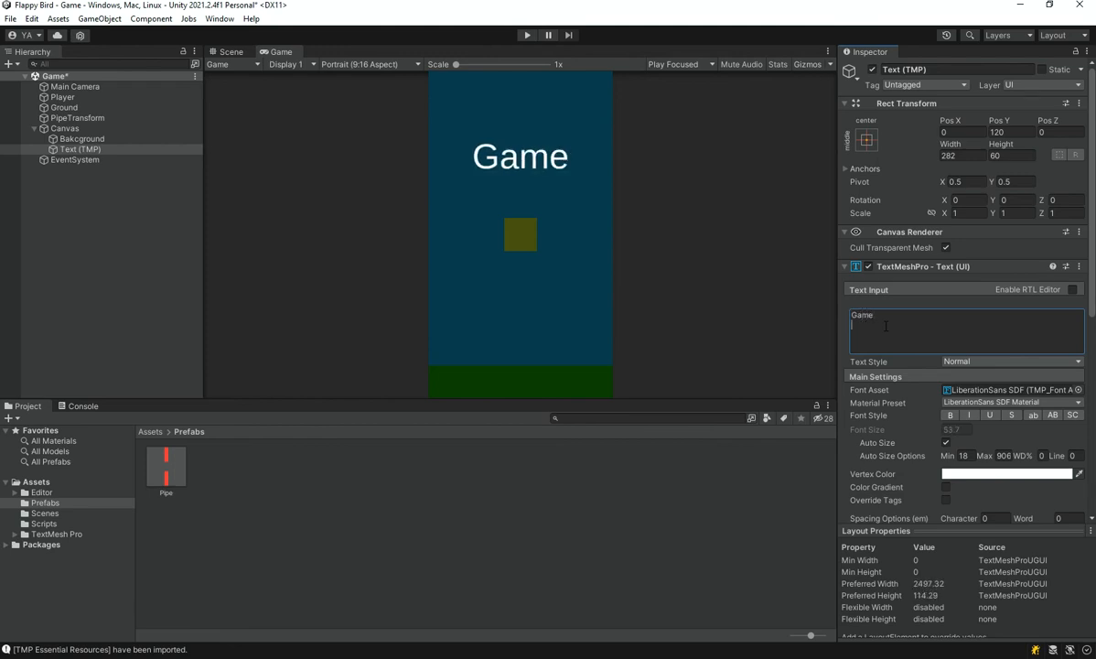
pyautogui.write('O')
pyautogui.press('BackSpace')
pyautogui.write('Over')
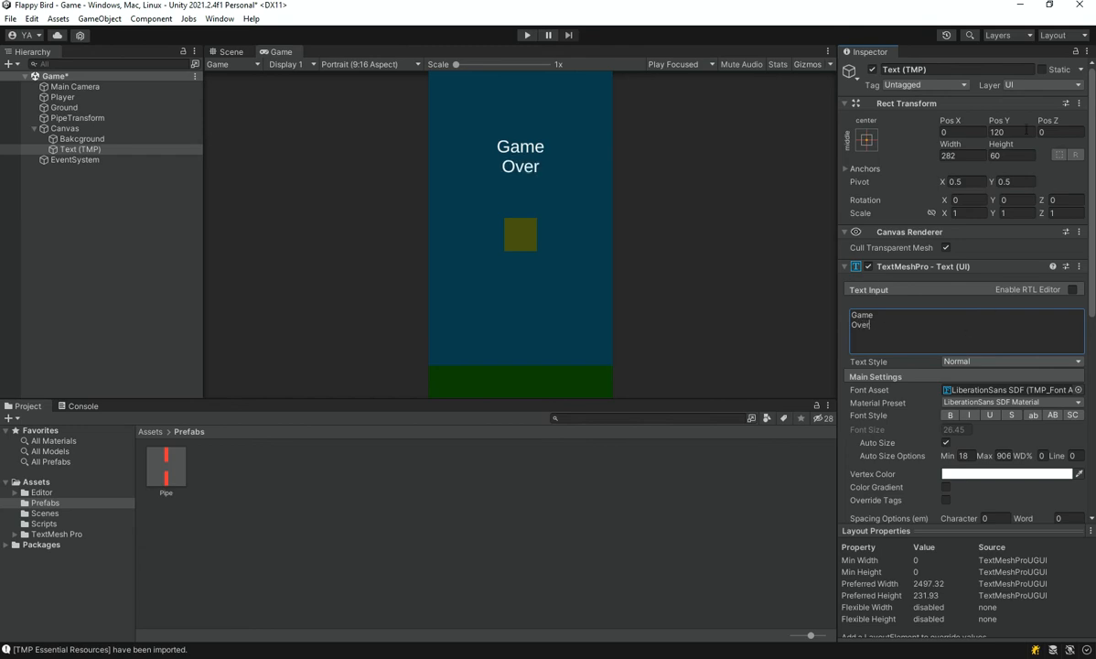
# Set the Game Over text's height to 200 and make its font bold and underlined
pyautogui.moveTo(1004, 146); pyautogui.dragTo(294, 155)
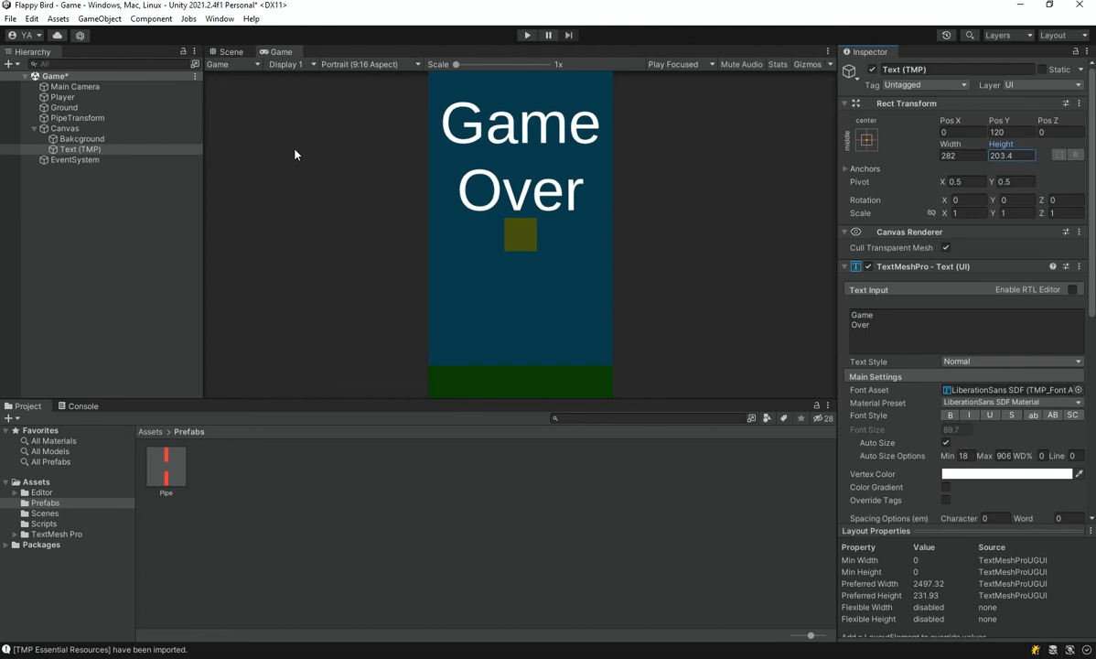
pyautogui.write('200')
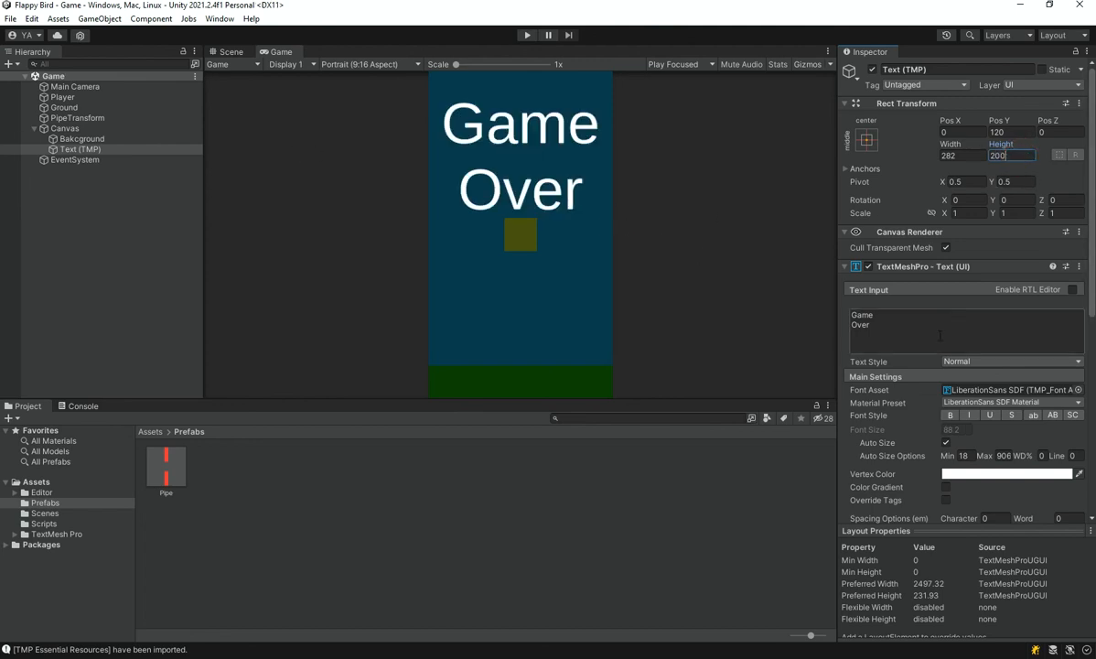
pyautogui.click(951, 416)
pyautogui.click(989, 415)
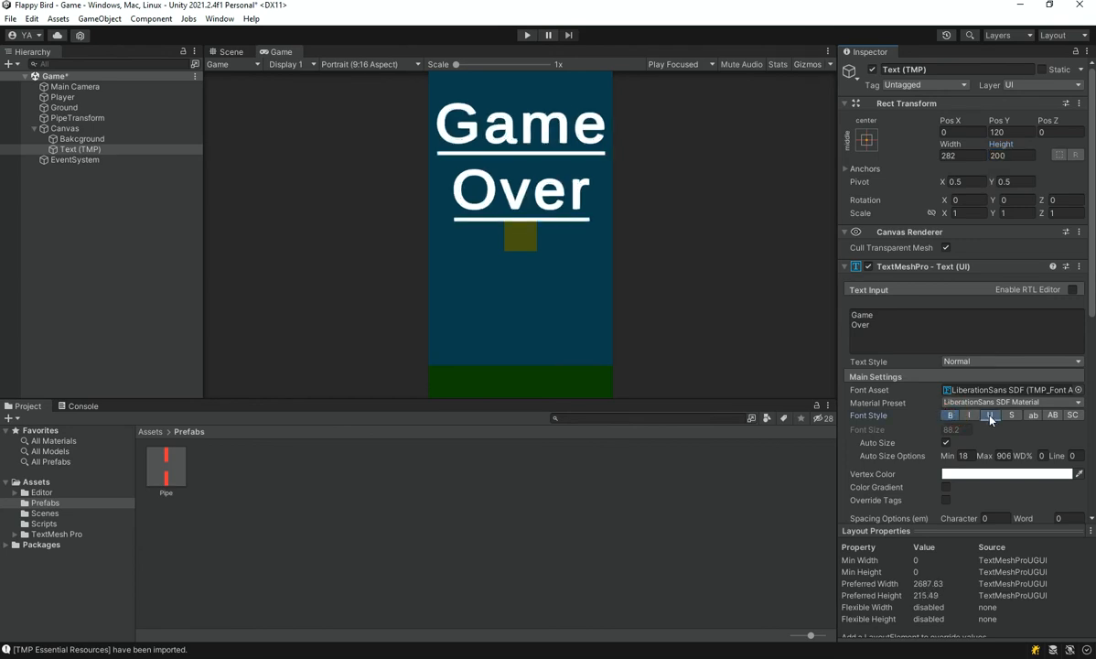
# Set the Game Over text's vertex color to red and save the scene
pyautogui.click(1006, 474)
pyautogui.click(1049, 421)
pyautogui.click(1084, 343)
pyautogui.hotkey('ctrl', 's')
# Rename the text object under the Canvas as GameOverText
pyautogui.click(88, 150)
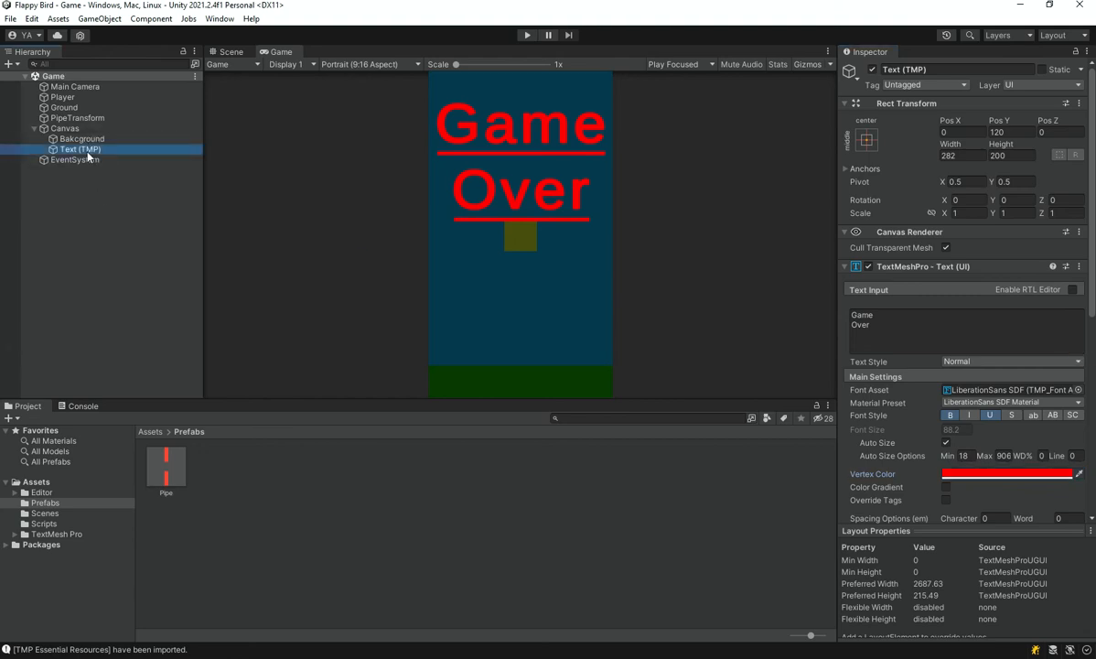
pyautogui.click(87, 150)
pyautogui.write('GameOverText')
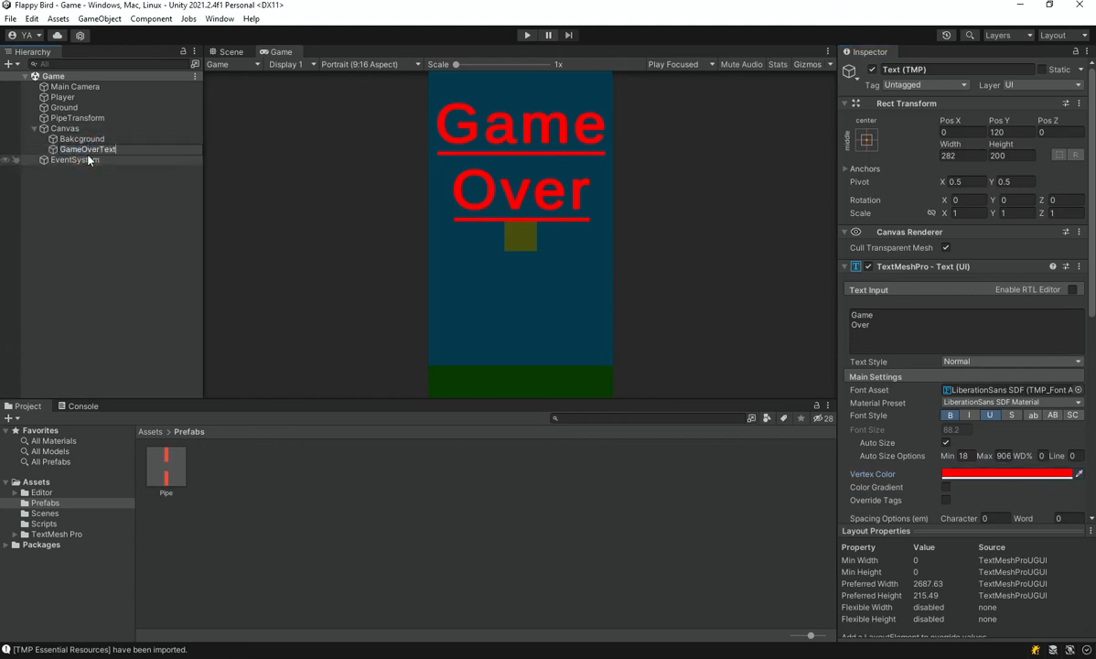
pyautogui.press('Return')
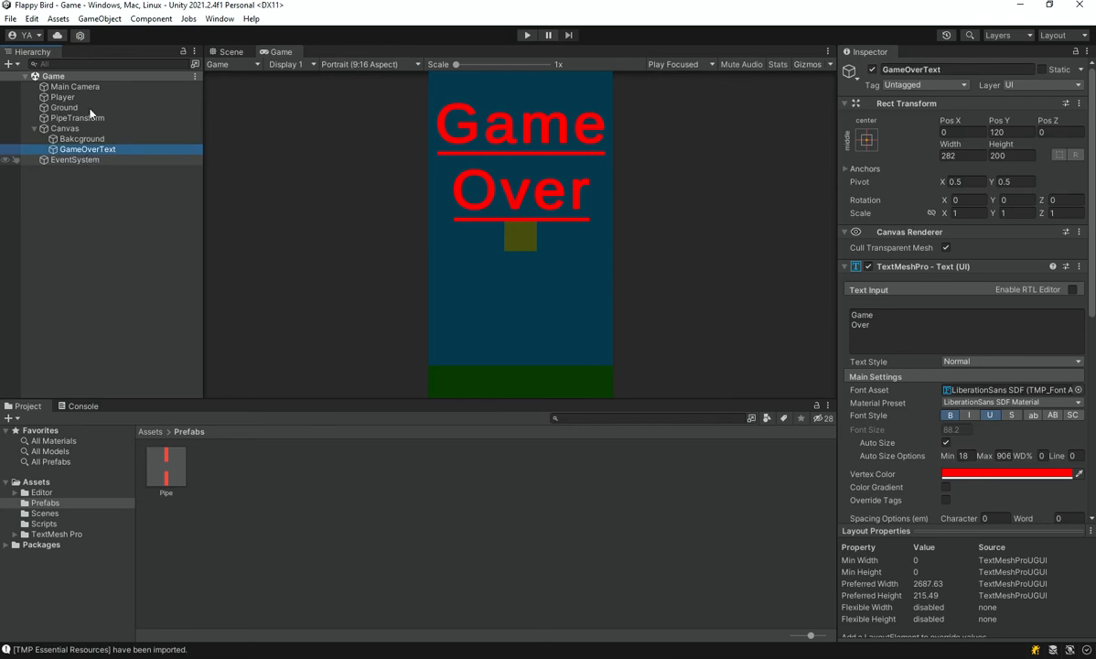
pyautogui.click(73, 128)
pyautogui.rightClick(73, 128)
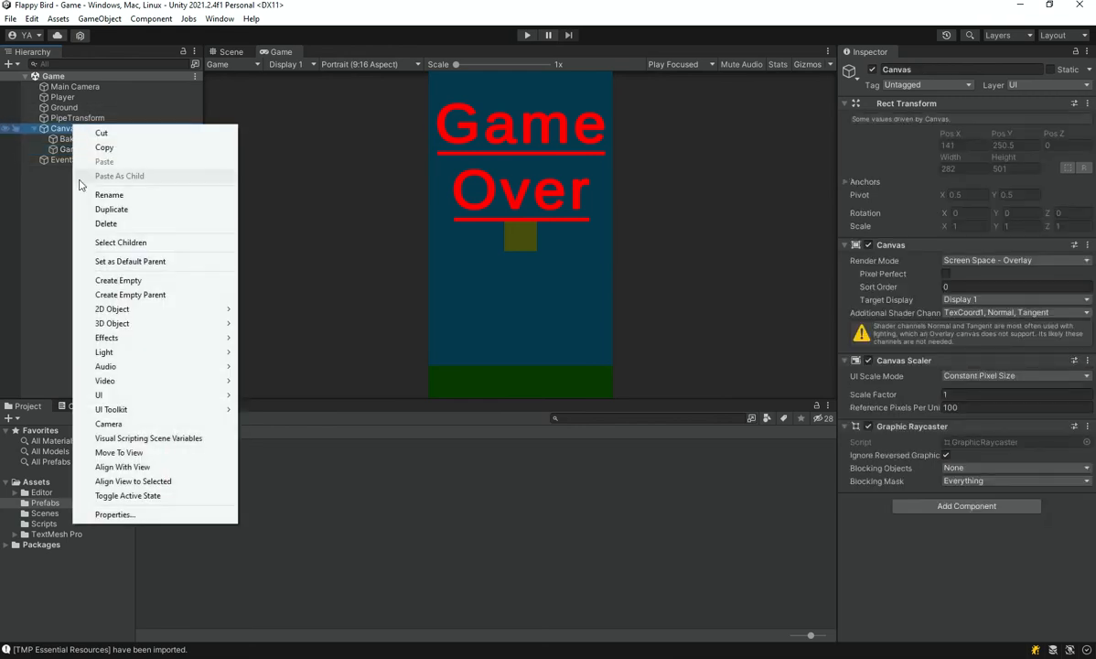
pyautogui.click(111, 279)
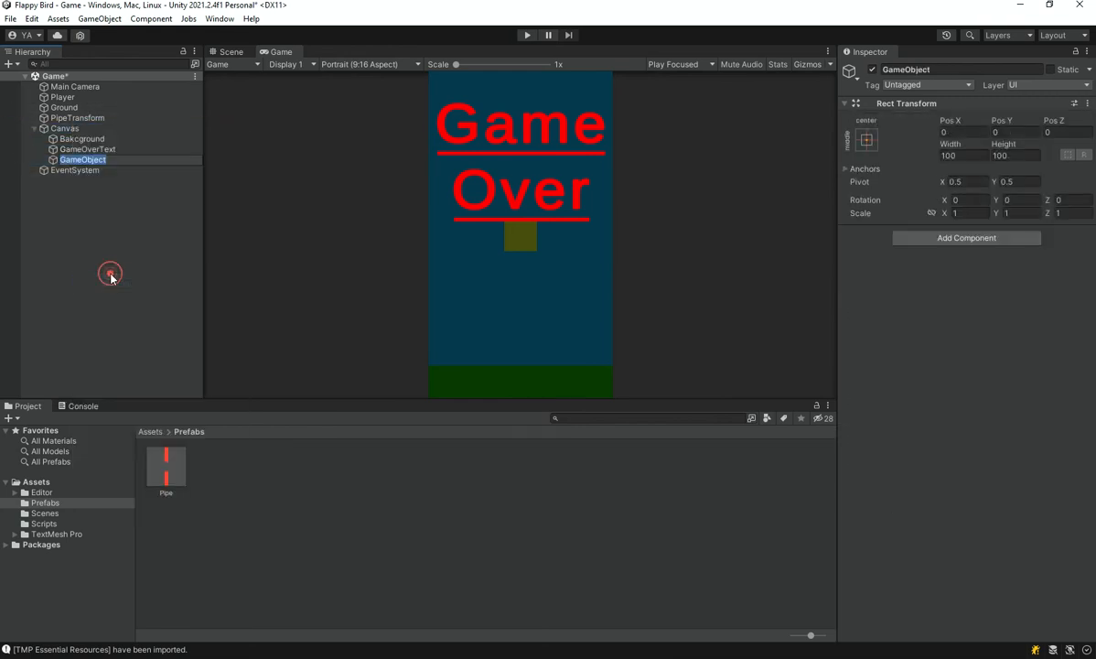
pyautogui.click(57, 205)
pyautogui.click(68, 162)
pyautogui.press('Delete')
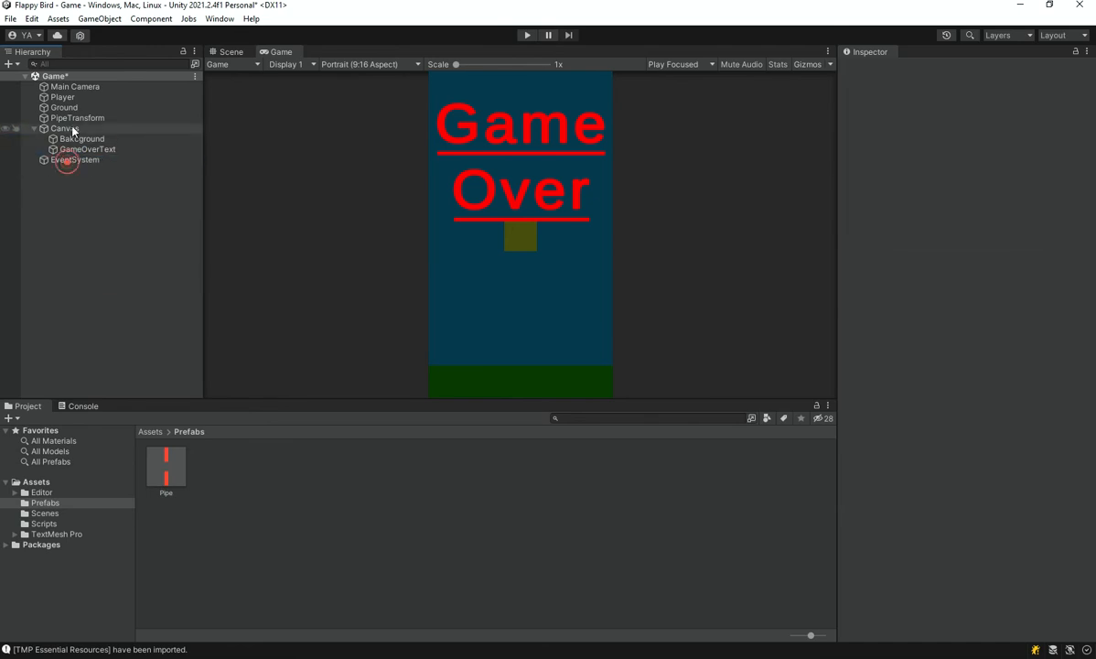
# Add a TextMeshPro button under the Canvas, name it Restart, and save the scene
pyautogui.rightClick(72, 130)
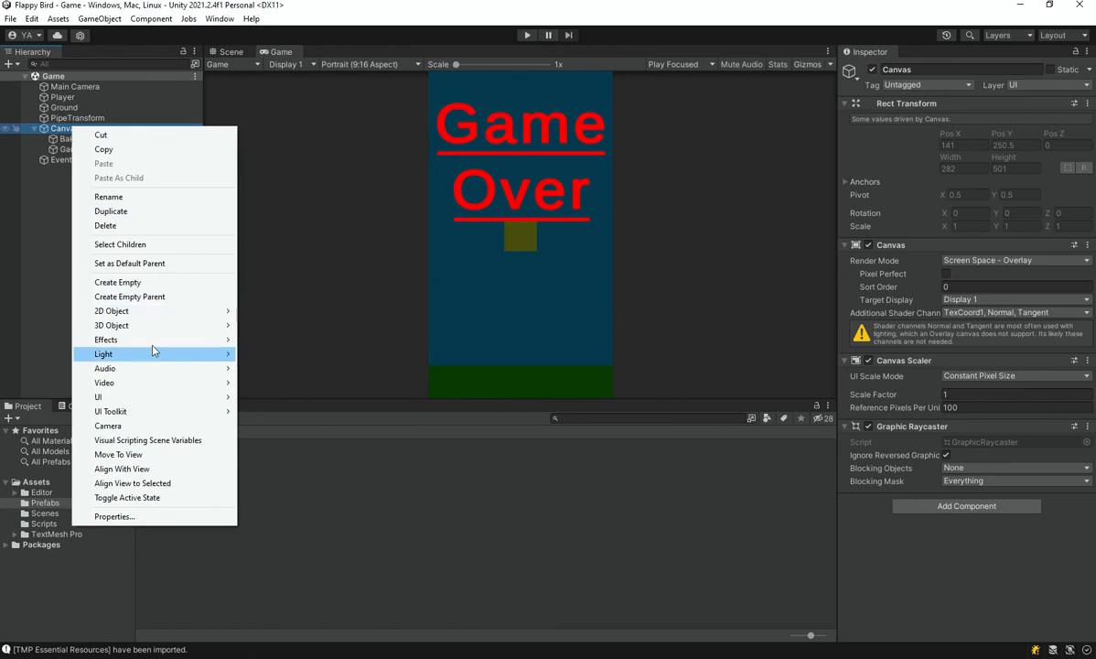
pyautogui.moveTo(165, 396)
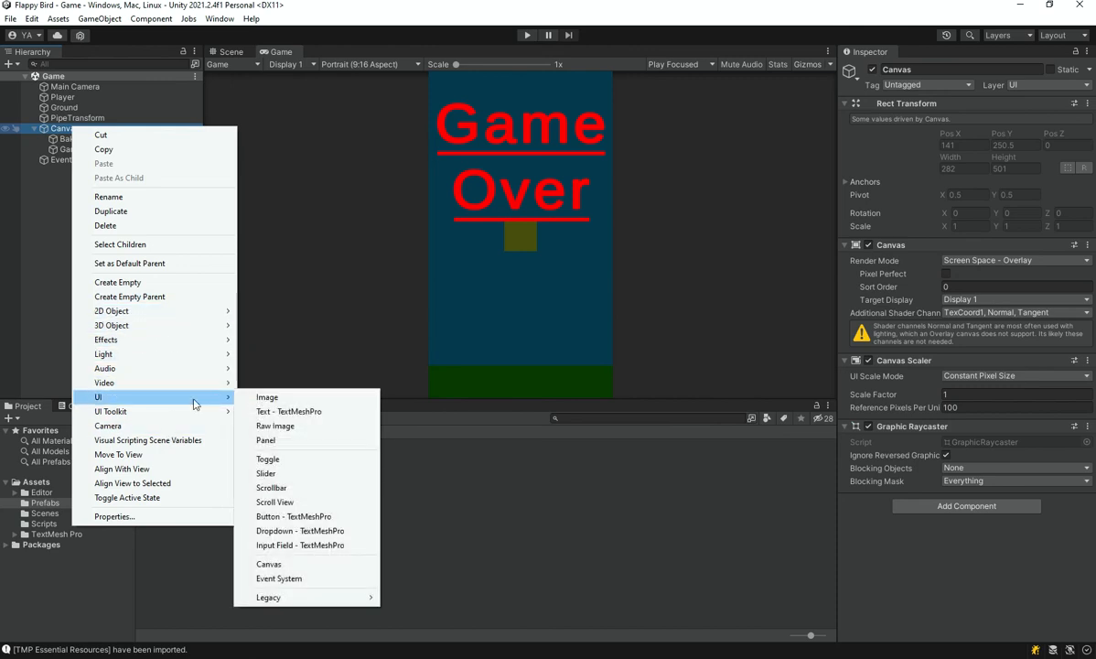
pyautogui.click(300, 518)
pyautogui.write('Restart')
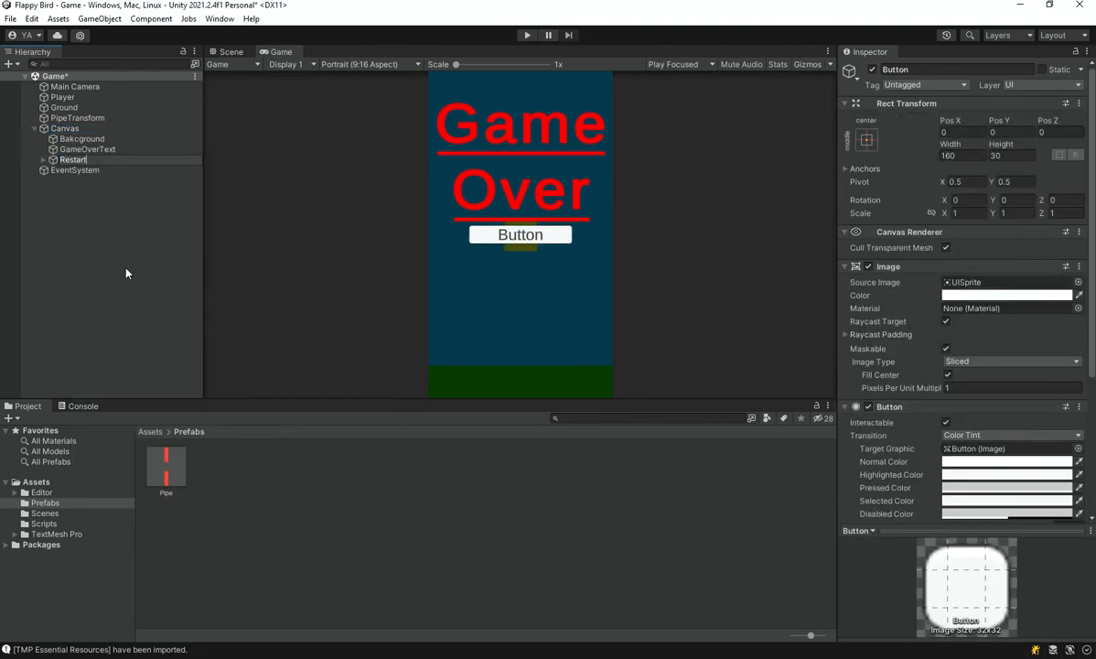
pyautogui.press('Return')
pyautogui.hotkey('ctrl', 's')
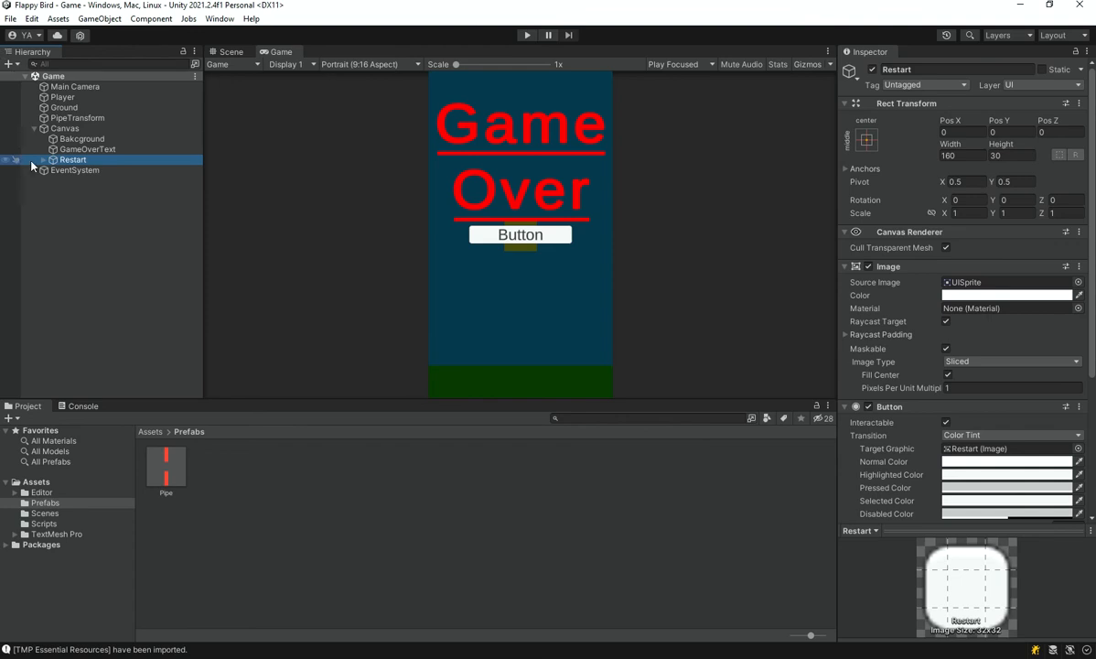
# Duplicate the Restart button, rename the copy as Menu, and save the scene
pyautogui.hotkey('ctrl', 'd')
pyautogui.press('F2')
pyautogui.write('Menu')
pyautogui.press('Return')
pyautogui.hotkey('ctrl', 's')
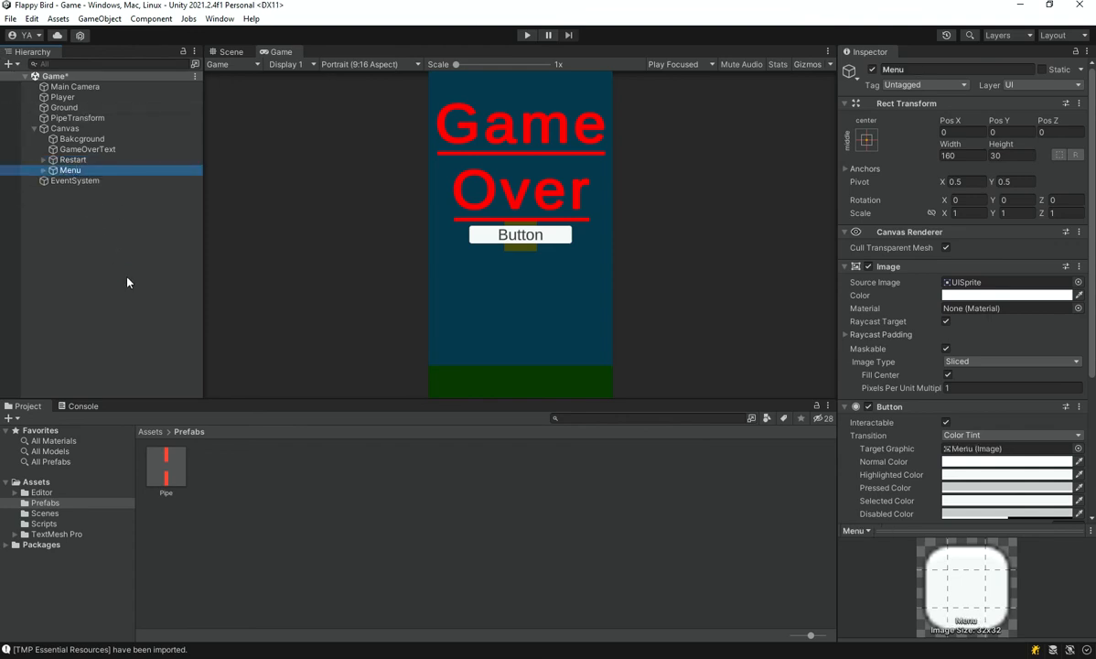
# Anchor the Restart button to the middle centre, lower it to a Pos Y of about -46, and save the scene
pyautogui.click(43, 160)
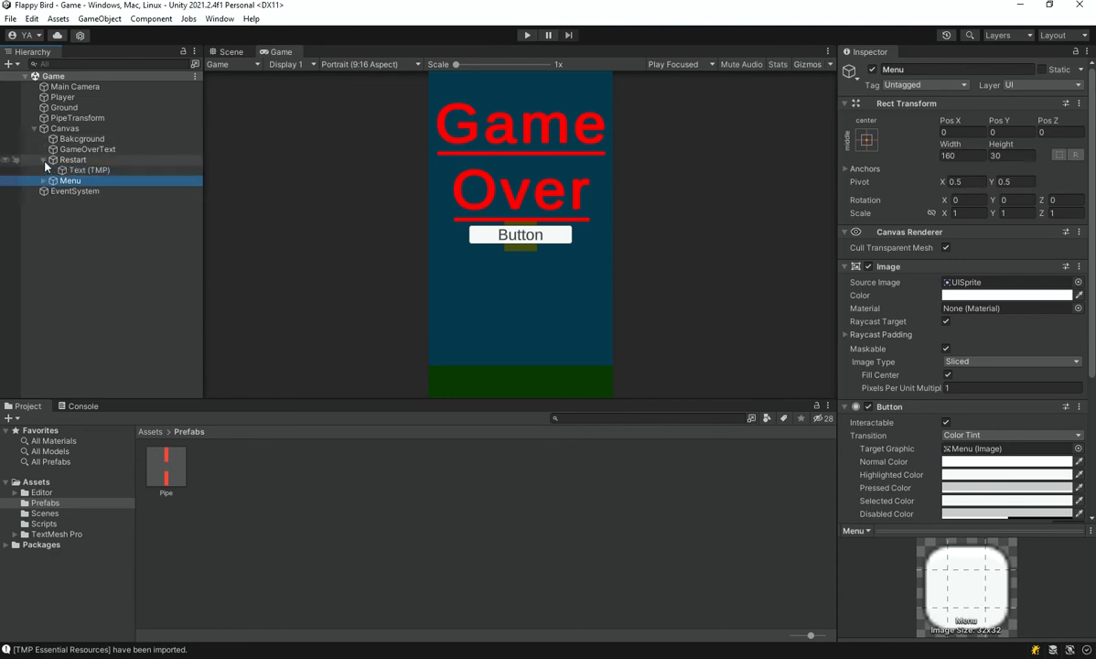
pyautogui.click(106, 160)
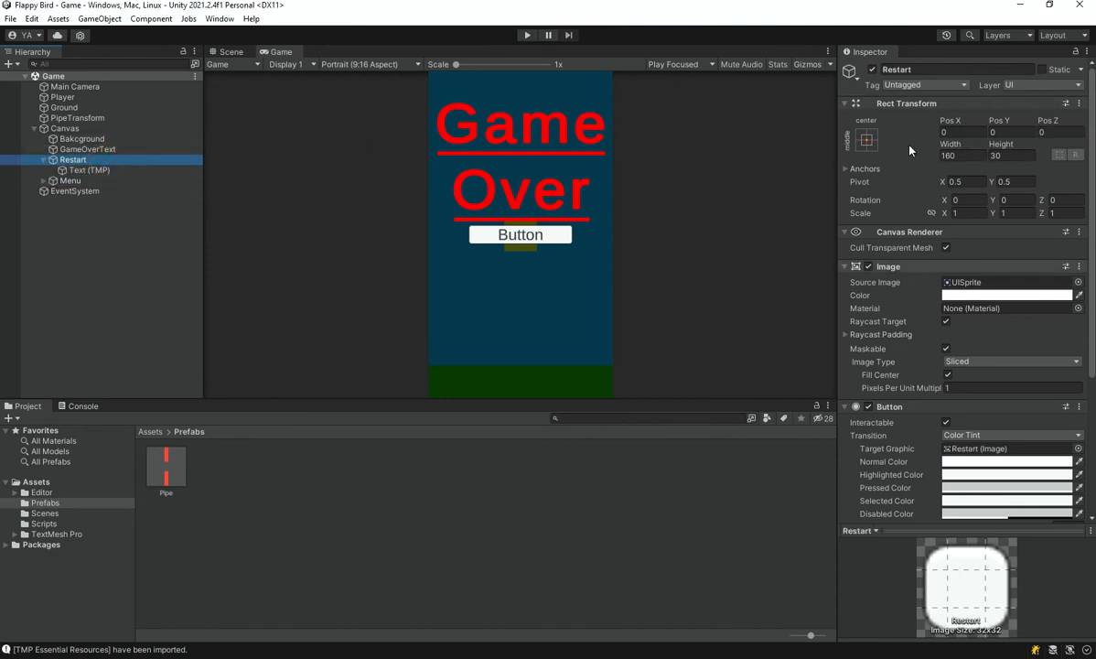
pyautogui.click(869, 145)
pyautogui.click(939, 267)
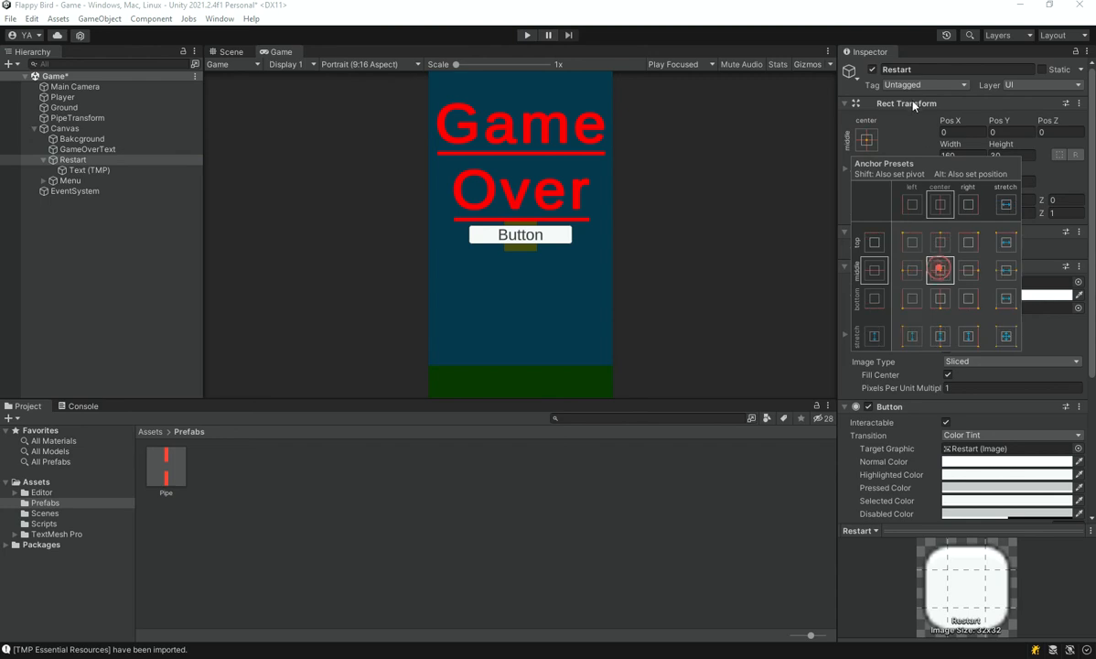
pyautogui.moveTo(1002, 121); pyautogui.dragTo(872, 112)
pyautogui.hotkey('ctrl', 's')
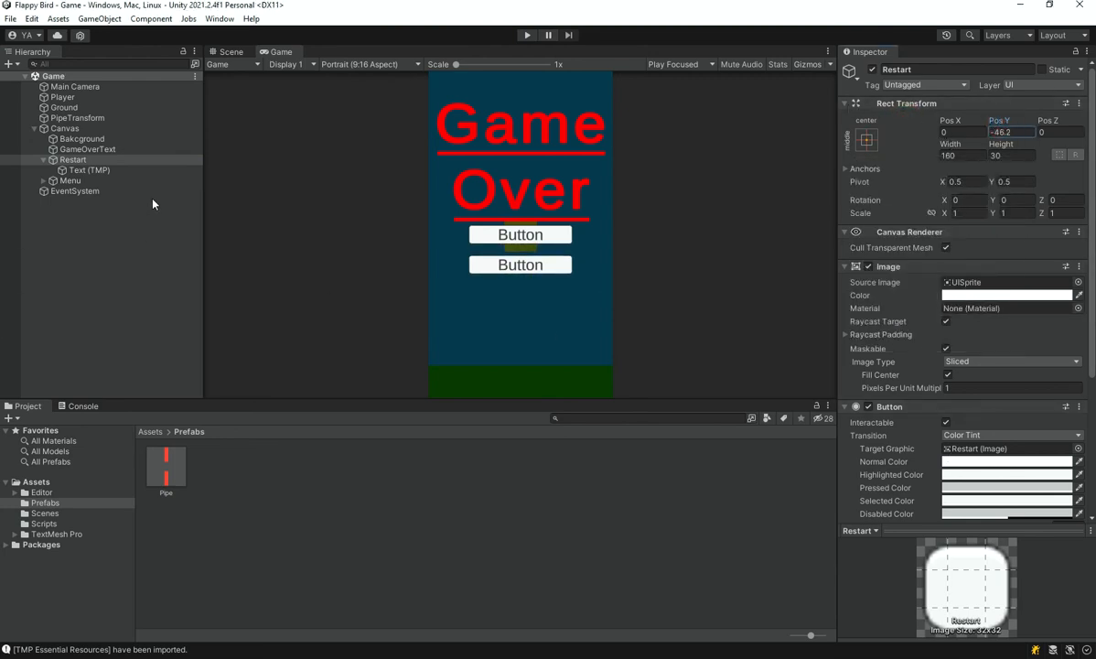
# Change the Restart button's label text to Restart and enable Auto Size for it
pyautogui.click(84, 171)
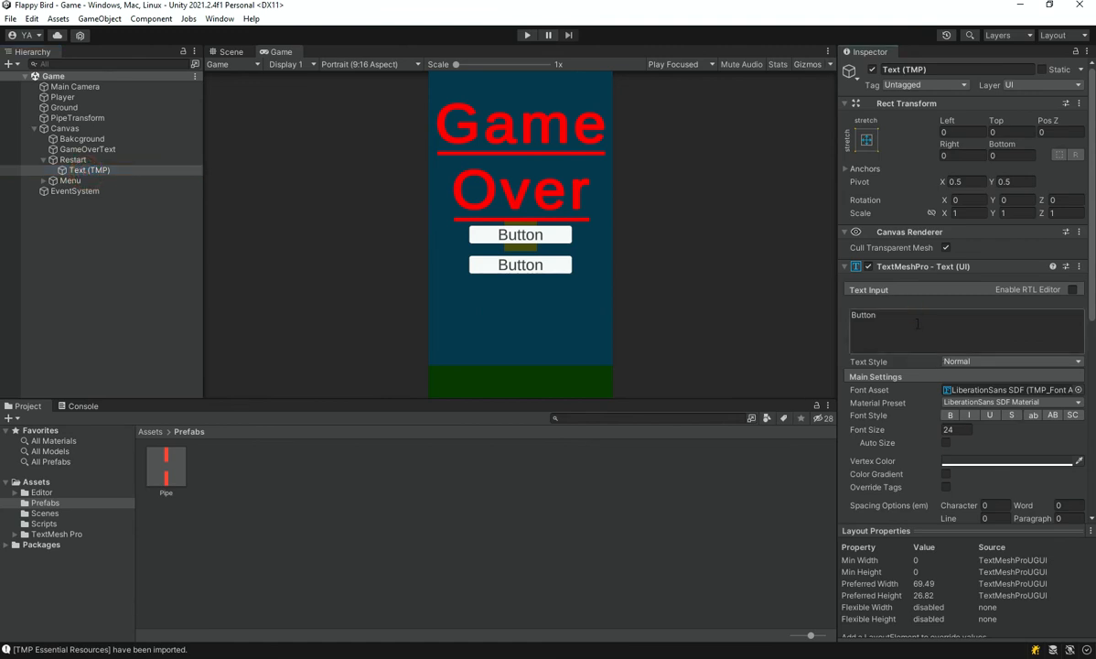
pyautogui.write('Restart')
pyautogui.click(946, 443)
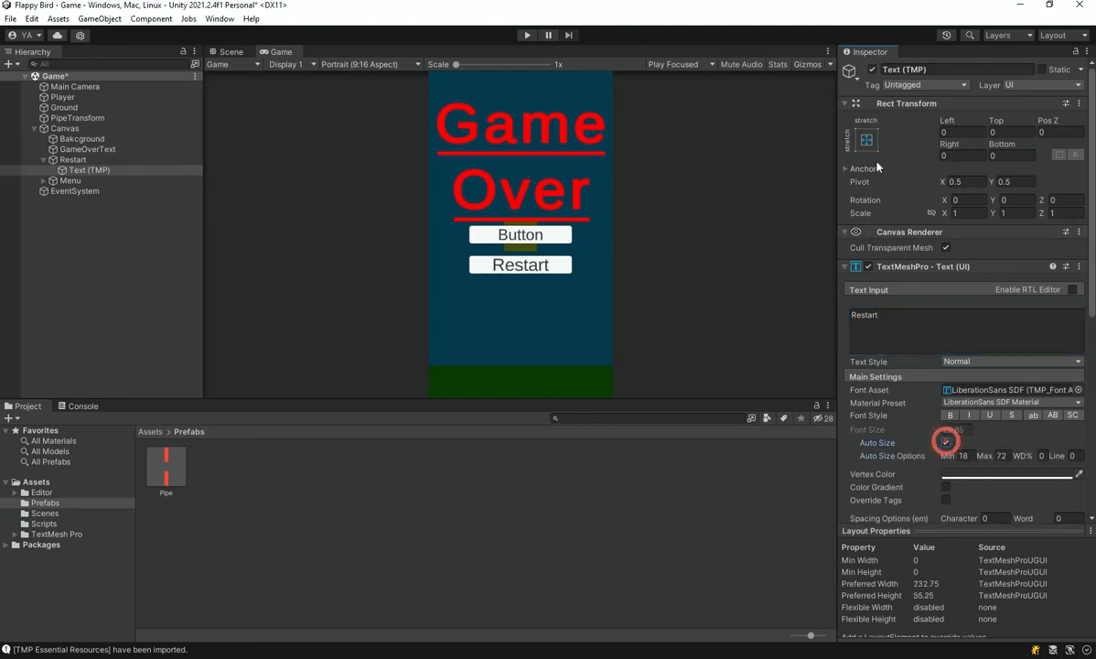
# Set the Restart label's Left, Top, Right and Bottom offsets to 2 inside its button
pyautogui.write('2')
pyautogui.click(964, 131)
pyautogui.write('2')
pyautogui.click(1009, 157)
pyautogui.write('2')
pyautogui.click(955, 155)
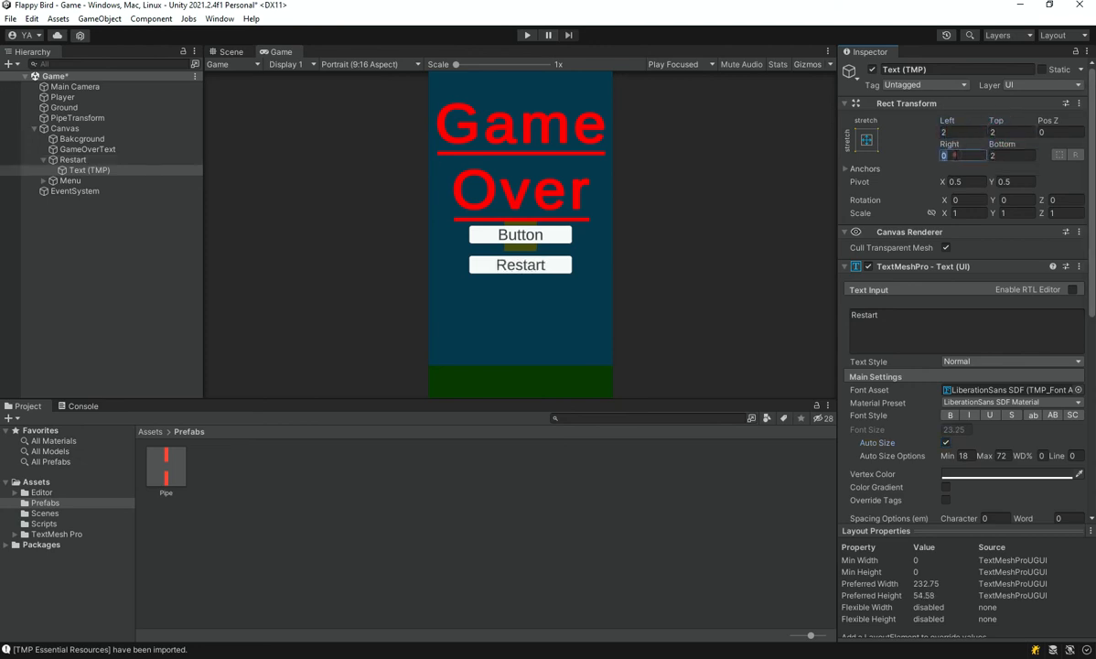
# Set the Restart button's height to 50 and save the scene
pyautogui.click(107, 160)
pyautogui.click(954, 156)
pyautogui.moveTo(995, 151); pyautogui.dragTo(395, 179)
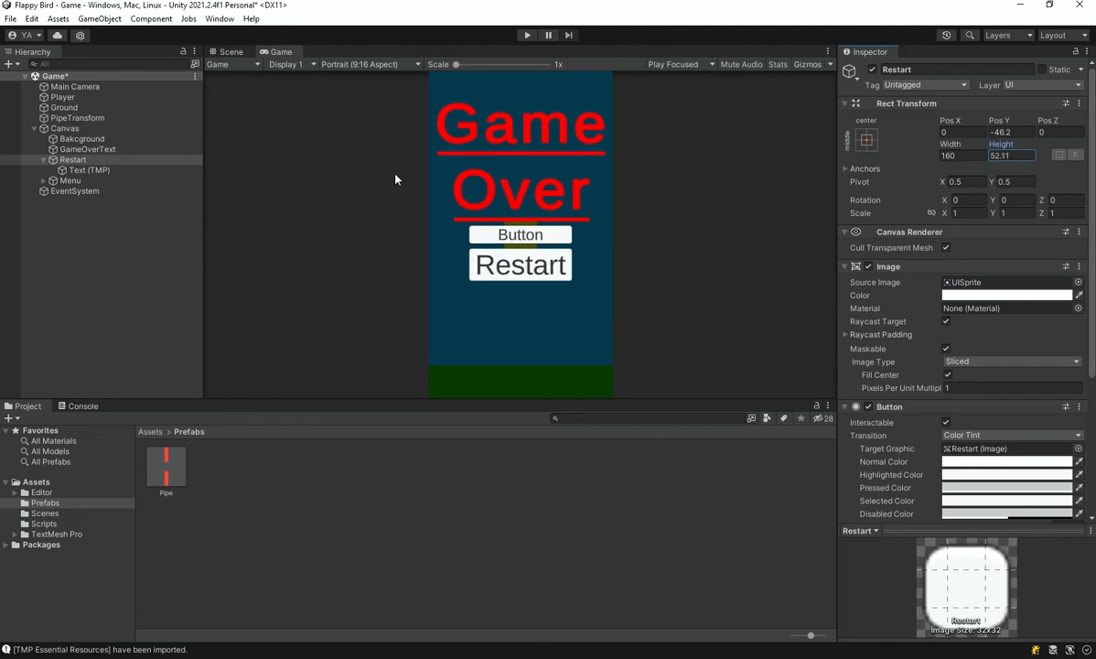
pyautogui.hotkey('ctrl', 's')
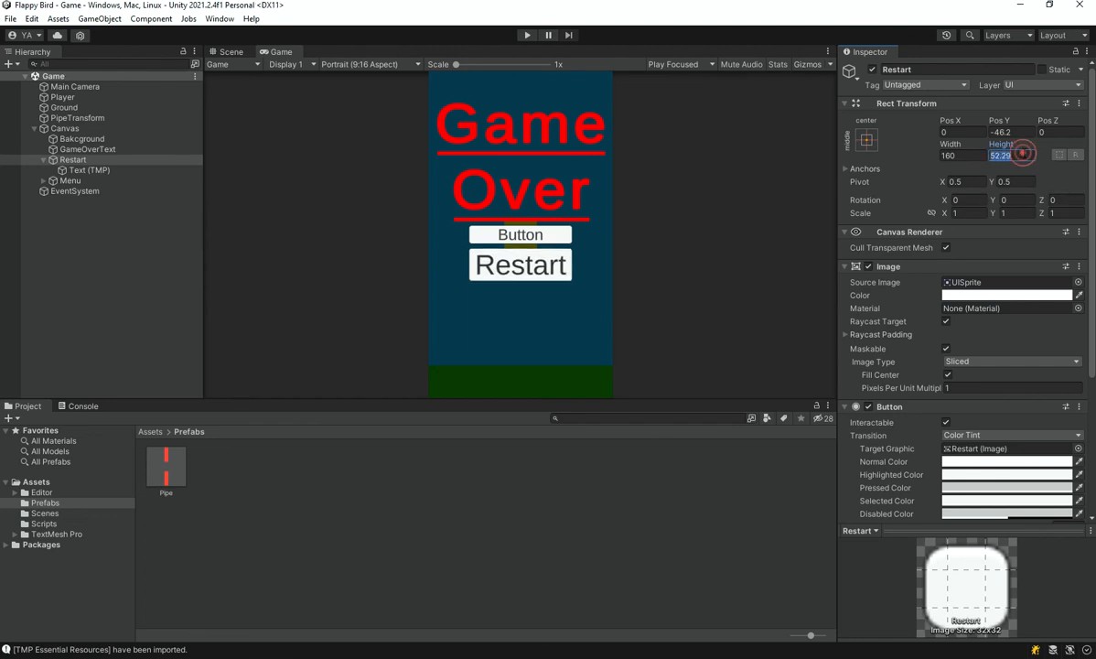
pyautogui.write('60')
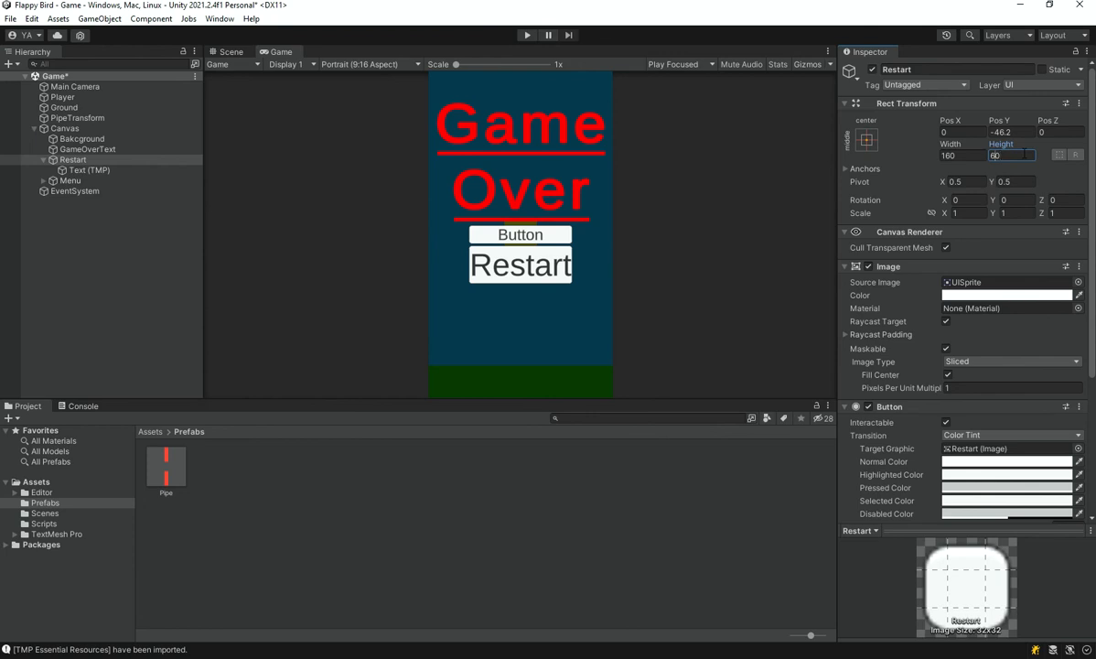
pyautogui.write('50')
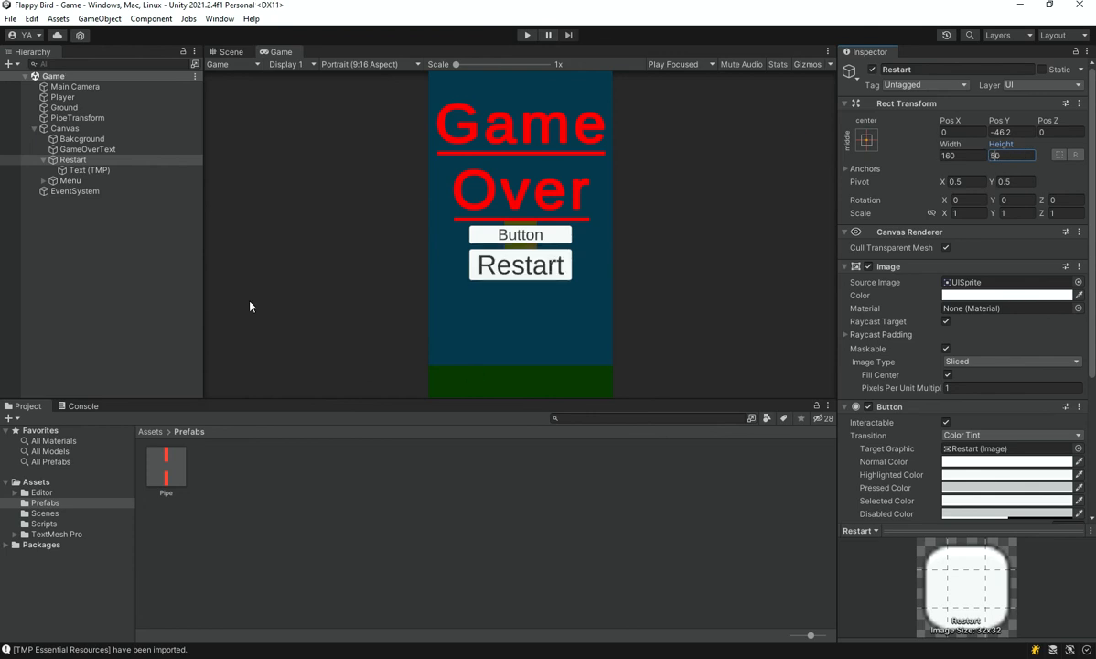
# Set the Menu button's height to 50 and its Pos Y to -140
pyautogui.click(114, 180)
pyautogui.click(1002, 156)
pyautogui.write('6')
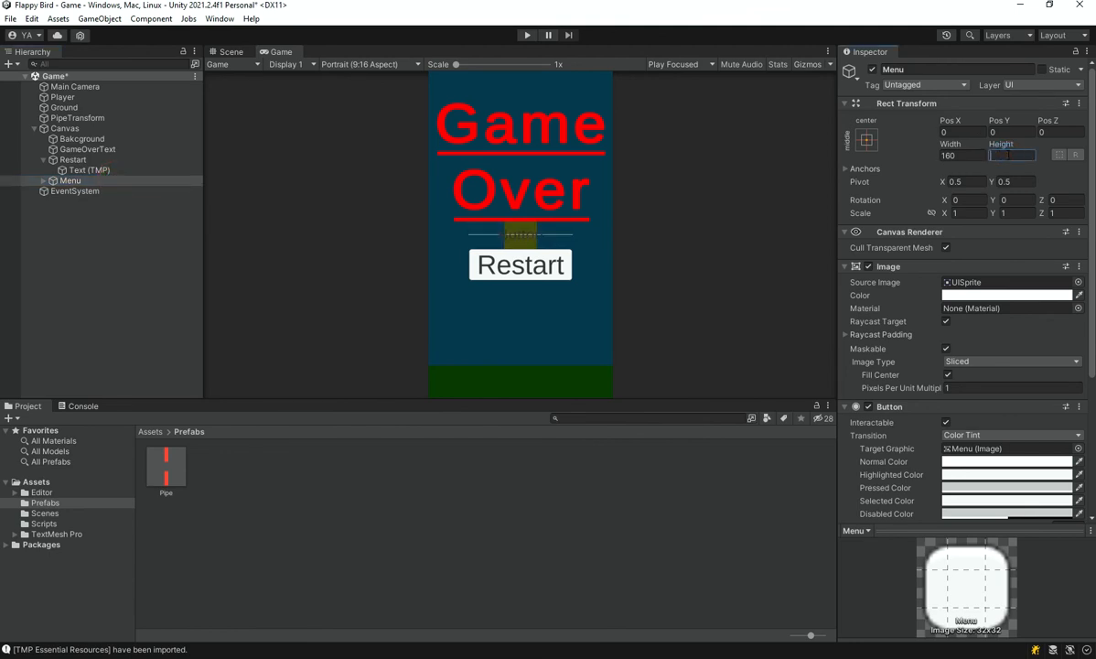
pyautogui.write('0')
pyautogui.moveTo(999, 122); pyautogui.dragTo(421, 112)
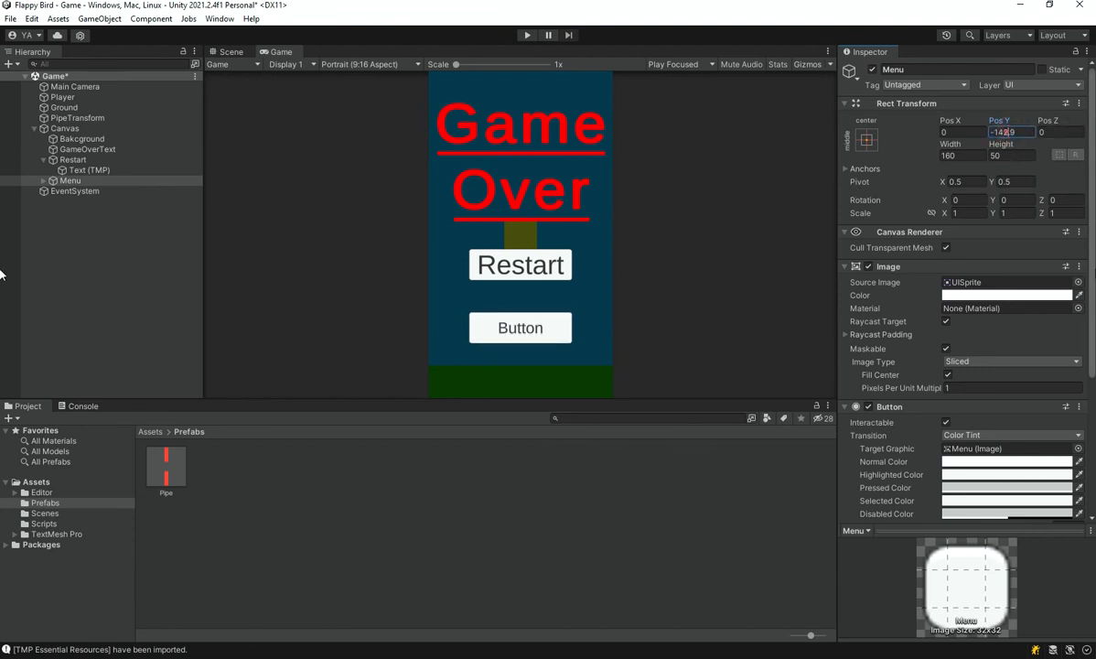
pyautogui.write('-140')
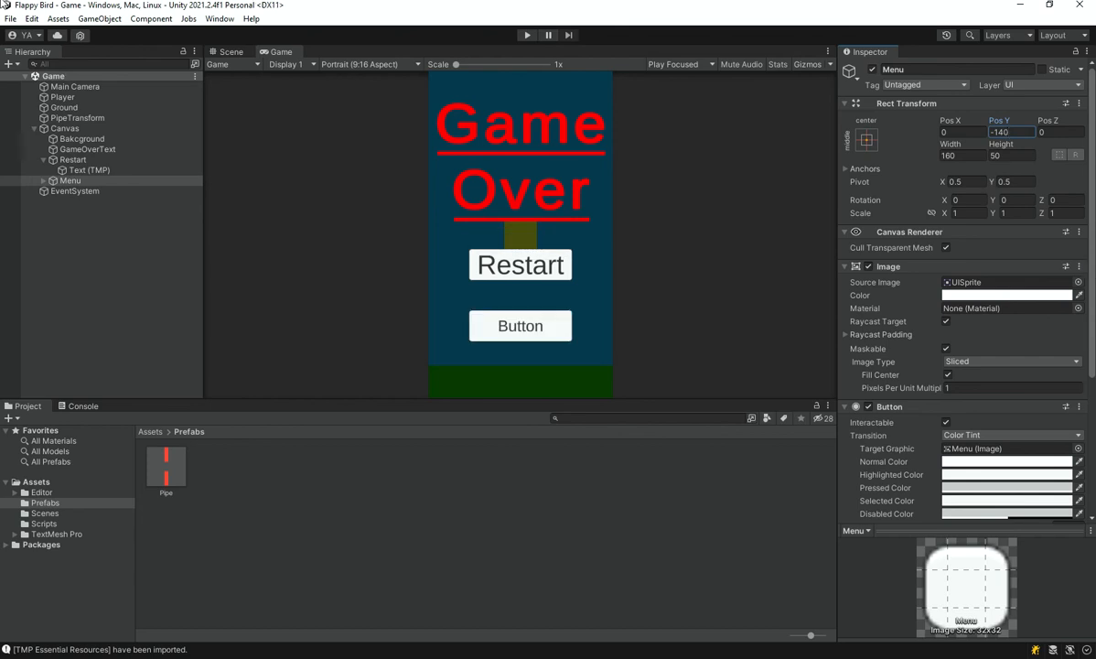
# Enable Auto Size for the Menu button's label and change its text to Menu
pyautogui.click(43, 181)
pyautogui.click(91, 193)
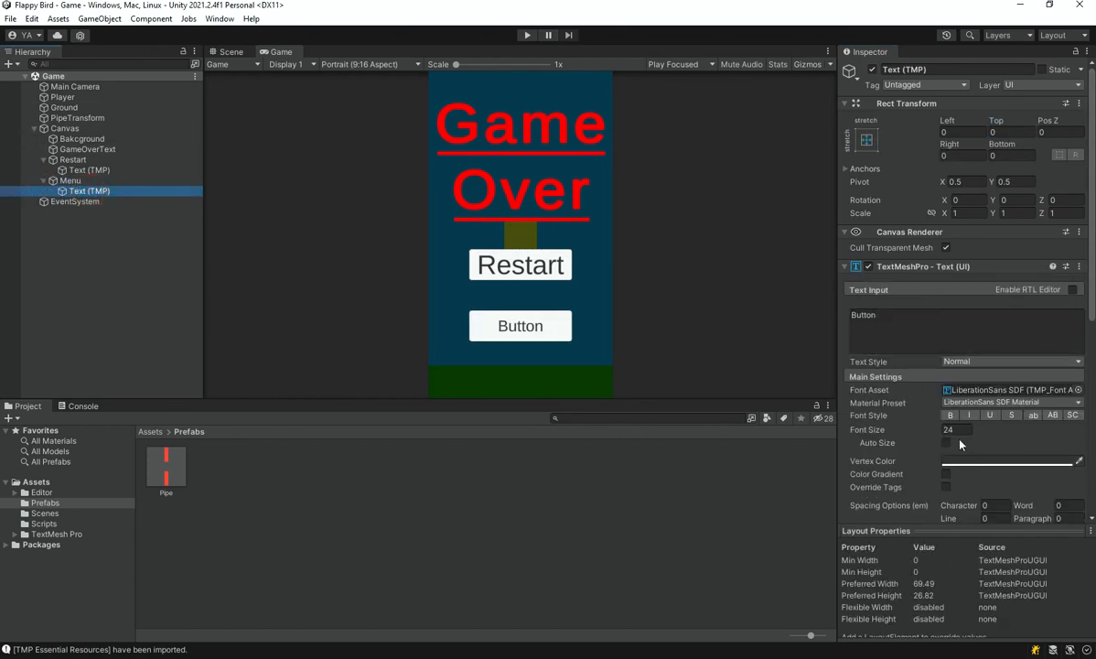
pyautogui.click(945, 445)
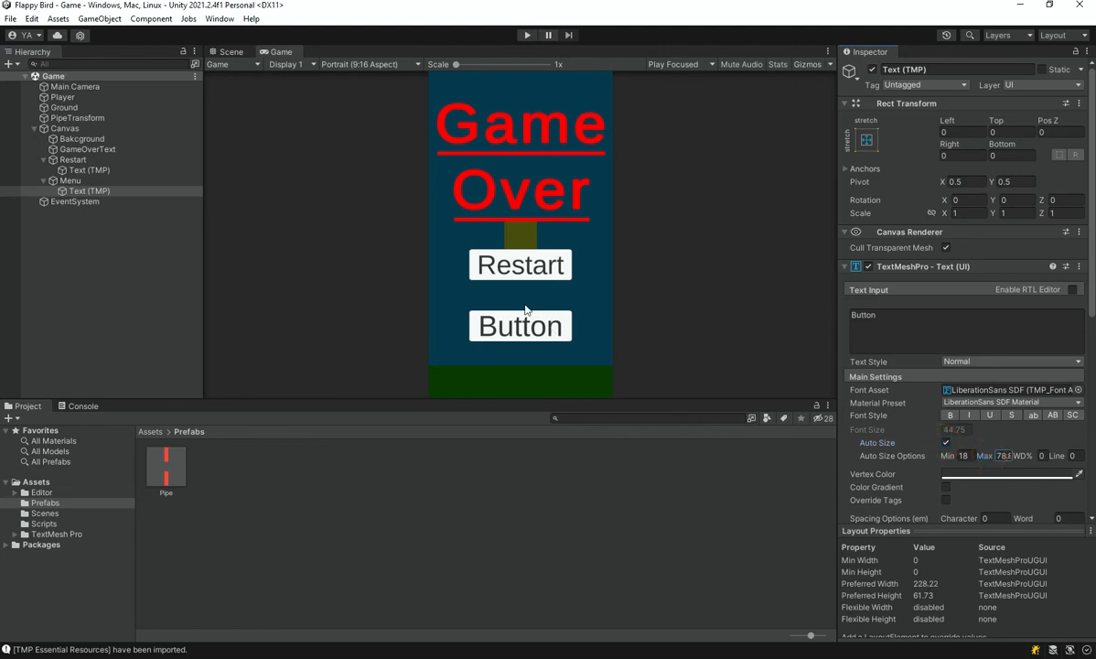
pyautogui.click(972, 319)
pyautogui.write('Menu')
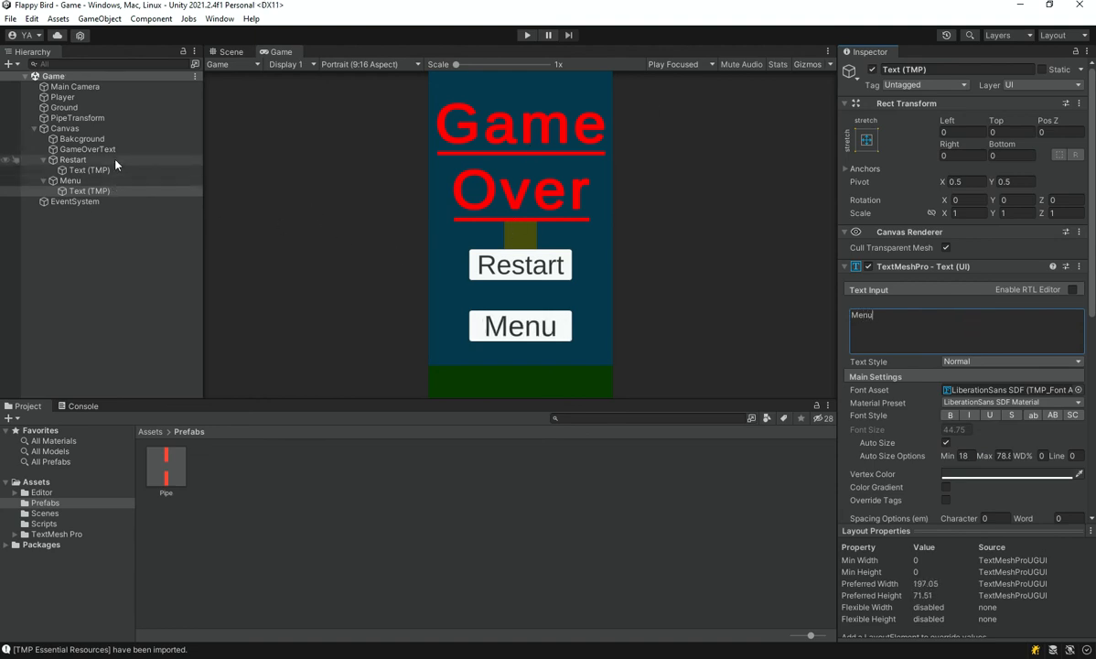
# Select the Canvas object in the scene hierarchy
pyautogui.click(122, 254)
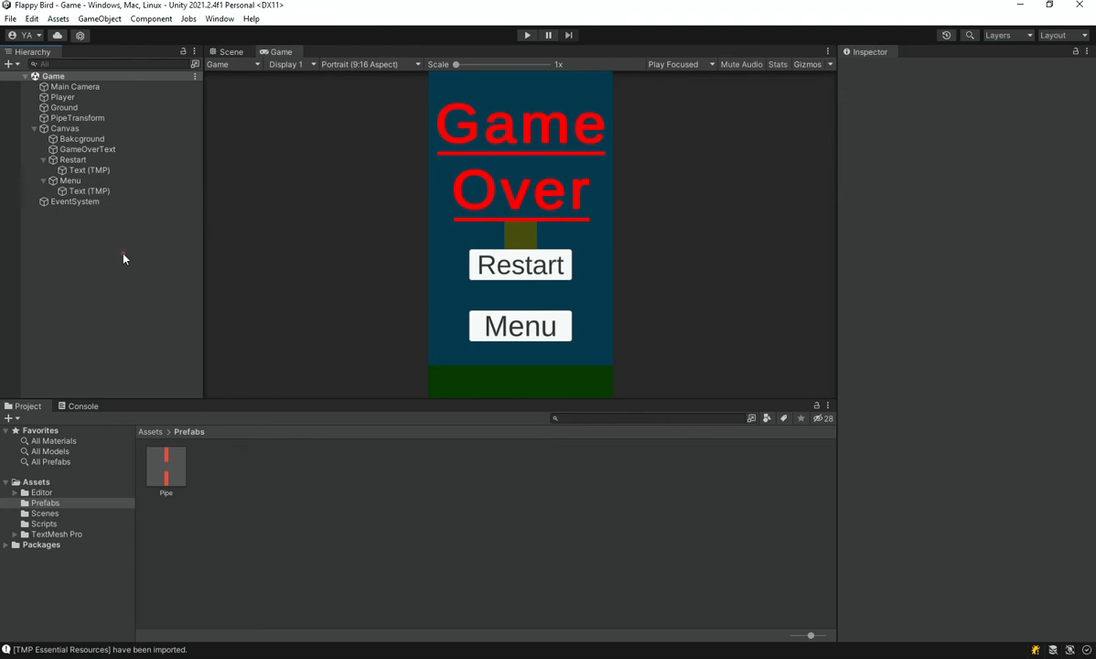
pyautogui.click(100, 160)
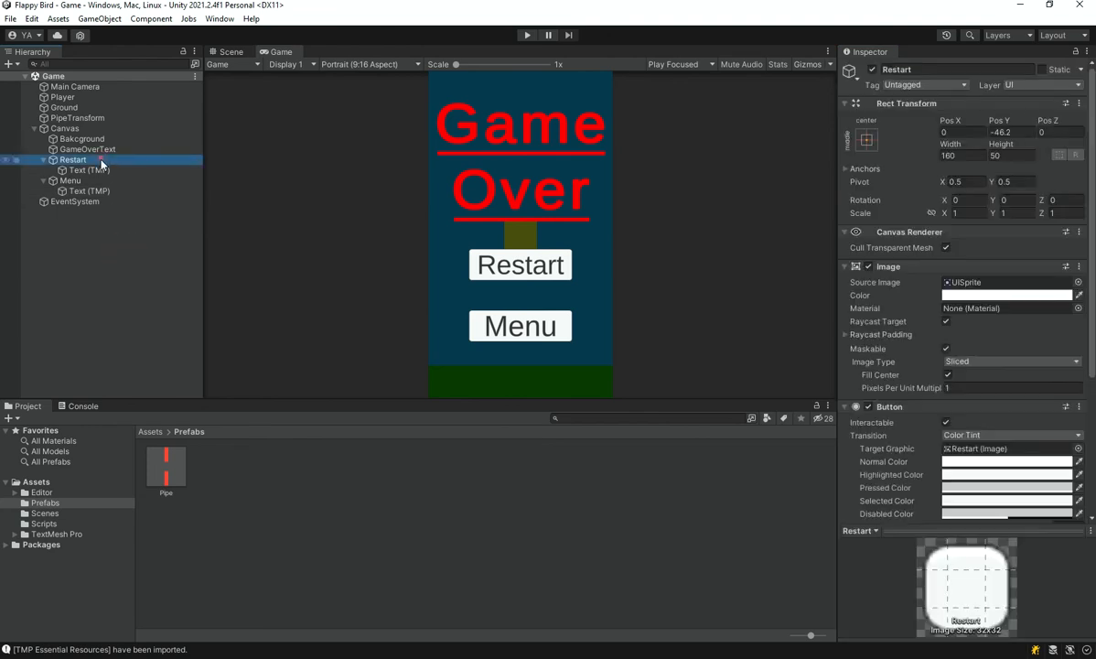
pyautogui.click(115, 259)
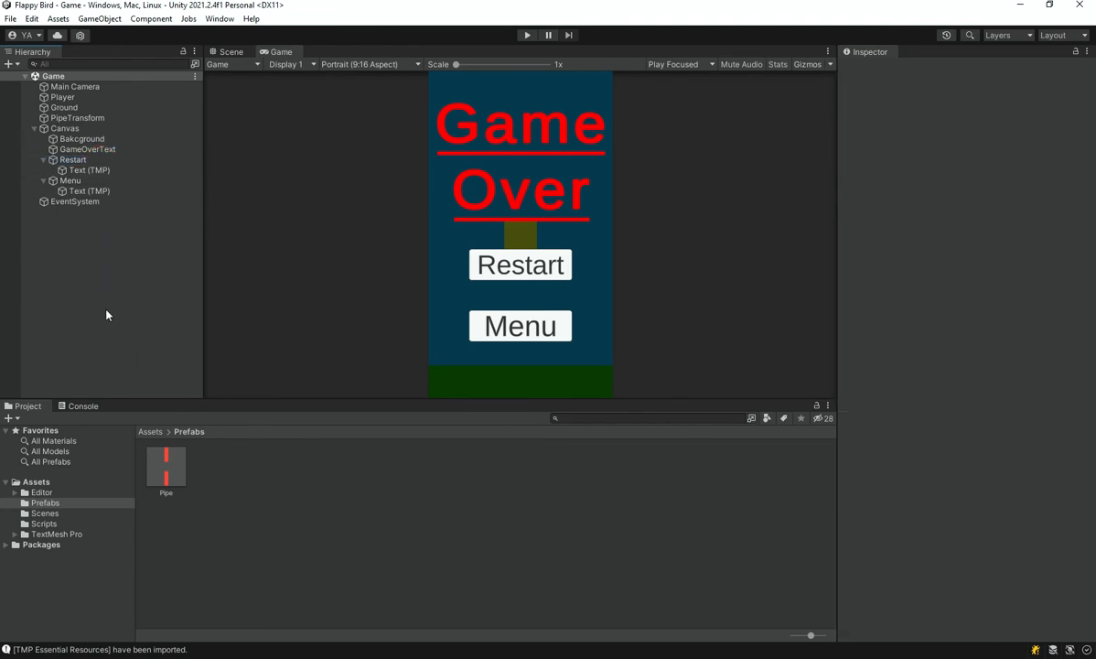
pyautogui.click(119, 127)
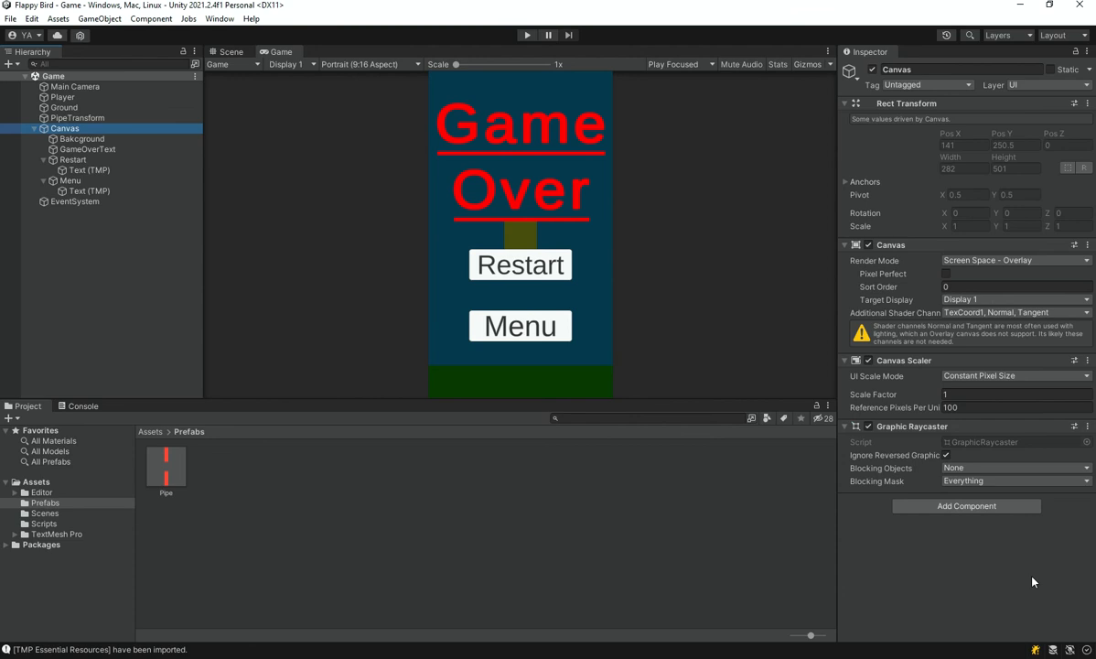
# Create an empty game object named UIEvents at the scene's root and save the scene
pyautogui.click(149, 431)
pyautogui.rightClick(89, 253)
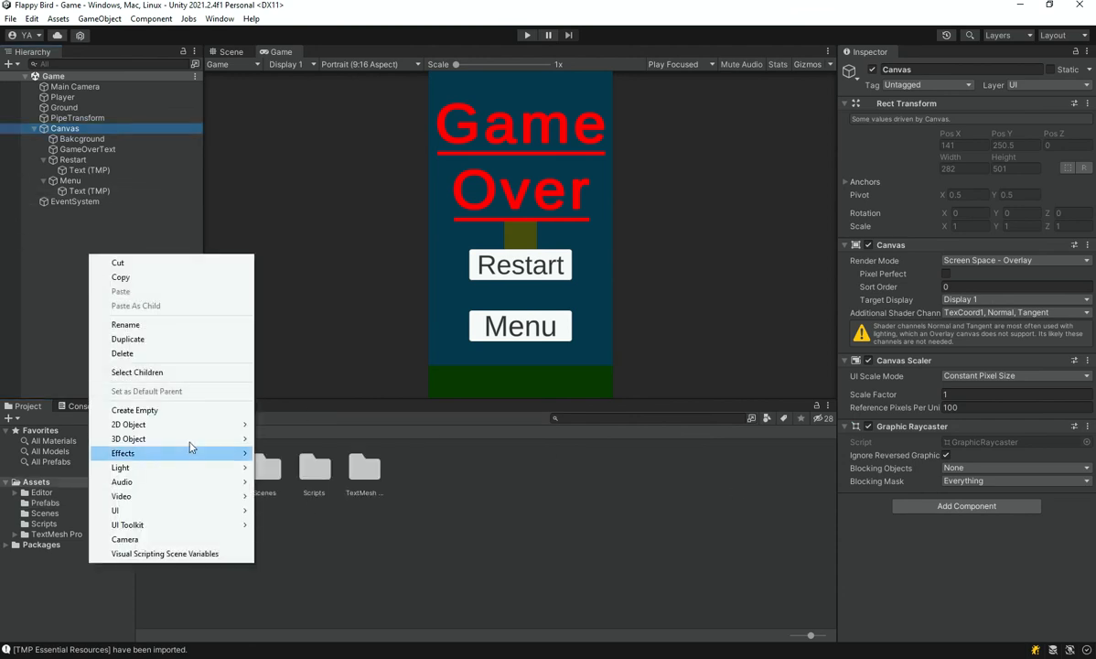
pyautogui.click(134, 410)
pyautogui.write('UIEvents')
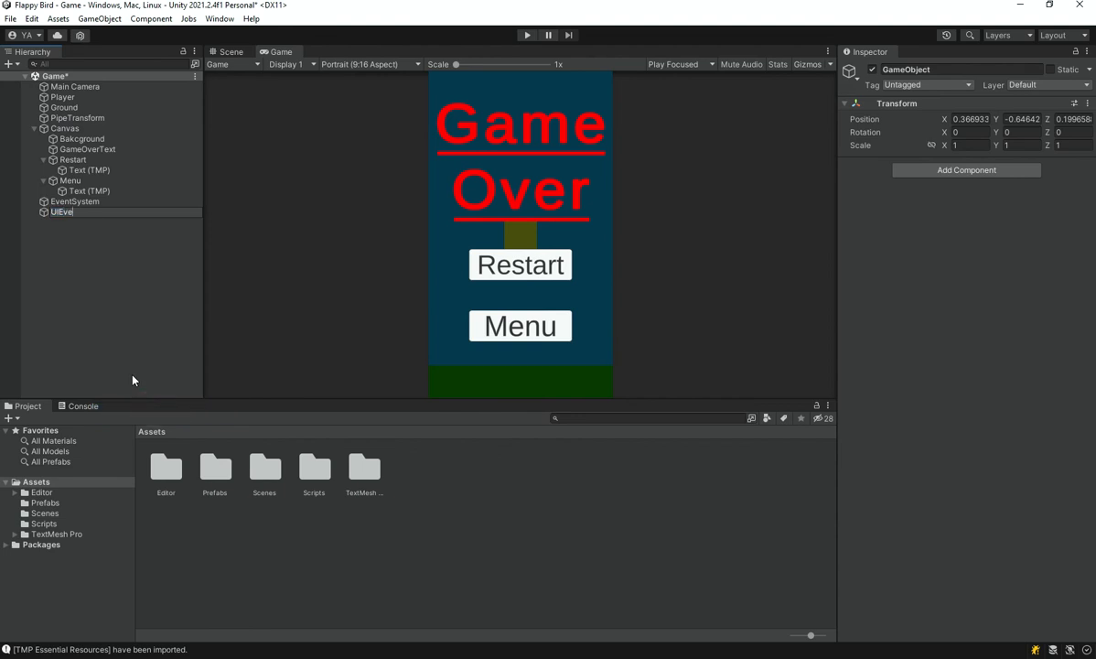
pyautogui.press('Return')
pyautogui.hotkey('ctrl', 's')
# Create a C# script named UIEvents in the Scripts folder
pyautogui.doubleClick(313, 469)
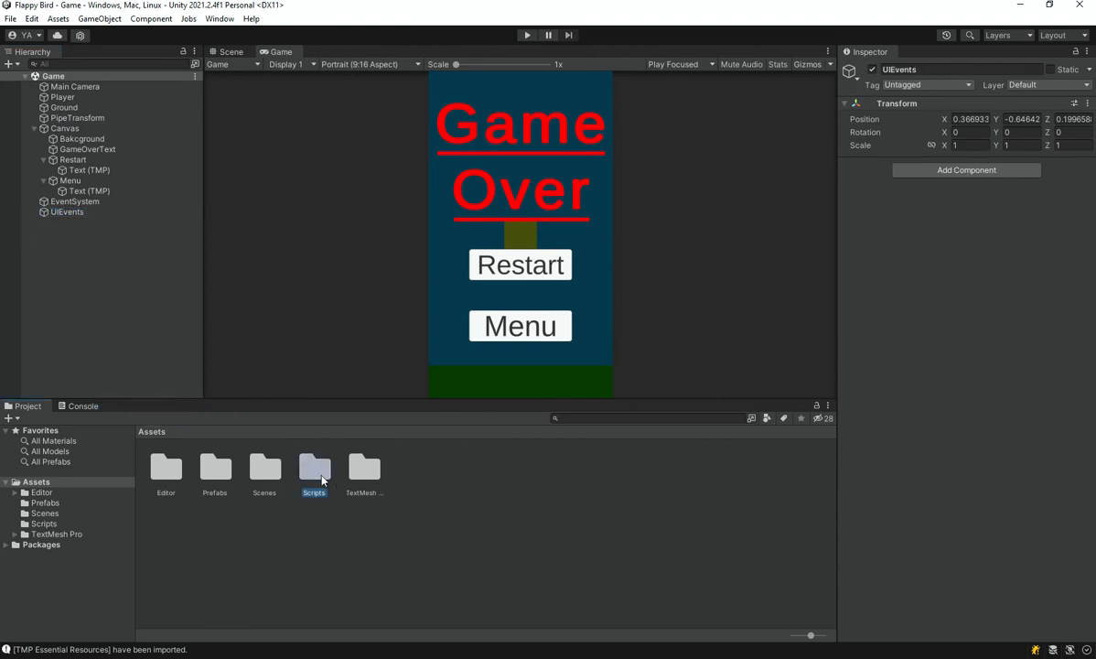
pyautogui.rightClick(318, 471)
pyautogui.moveTo(453, 164)
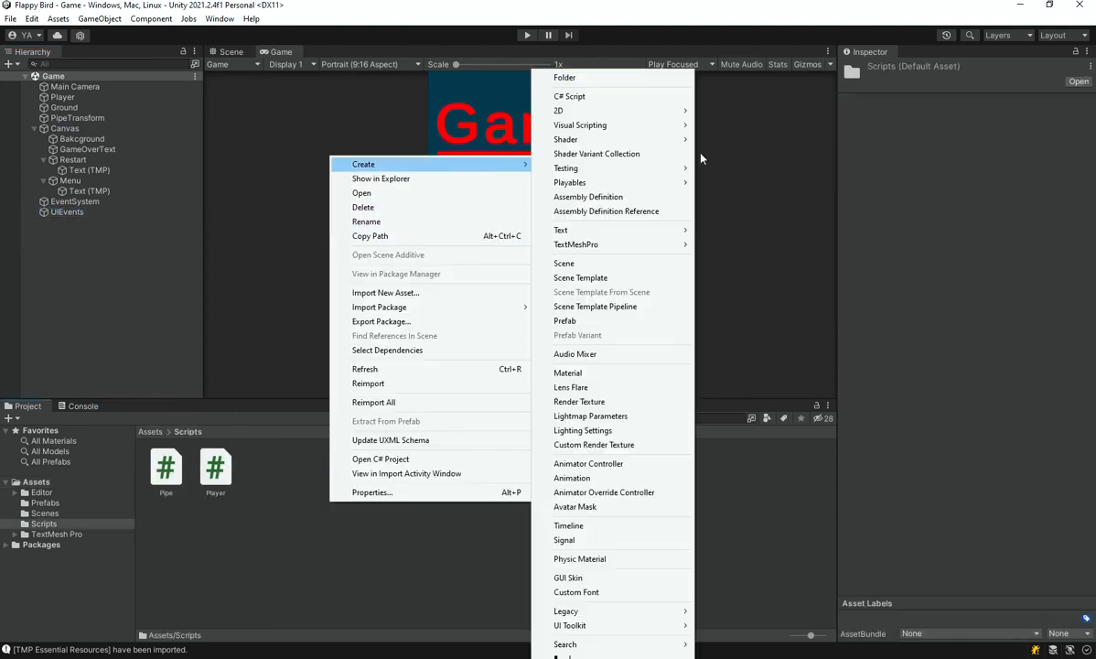
pyautogui.click(634, 97)
pyautogui.write('UIEvents')
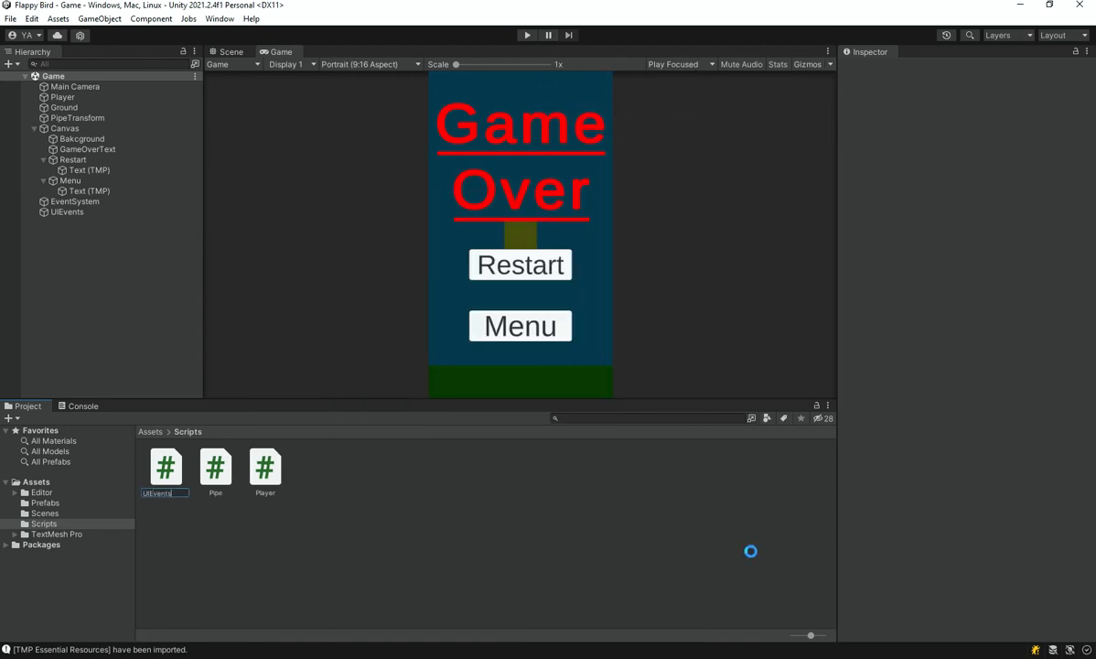
pyautogui.press('Return')
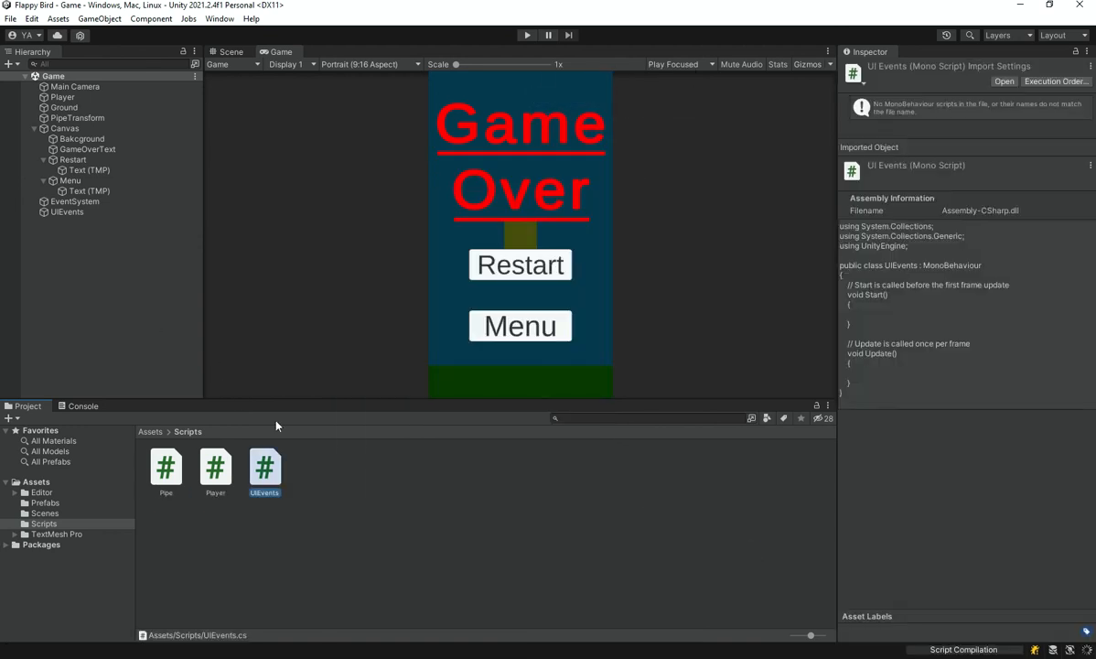
# Attach the UIEvents script to the UIEvents object
pyautogui.moveTo(263, 482); pyautogui.dragTo(79, 216)
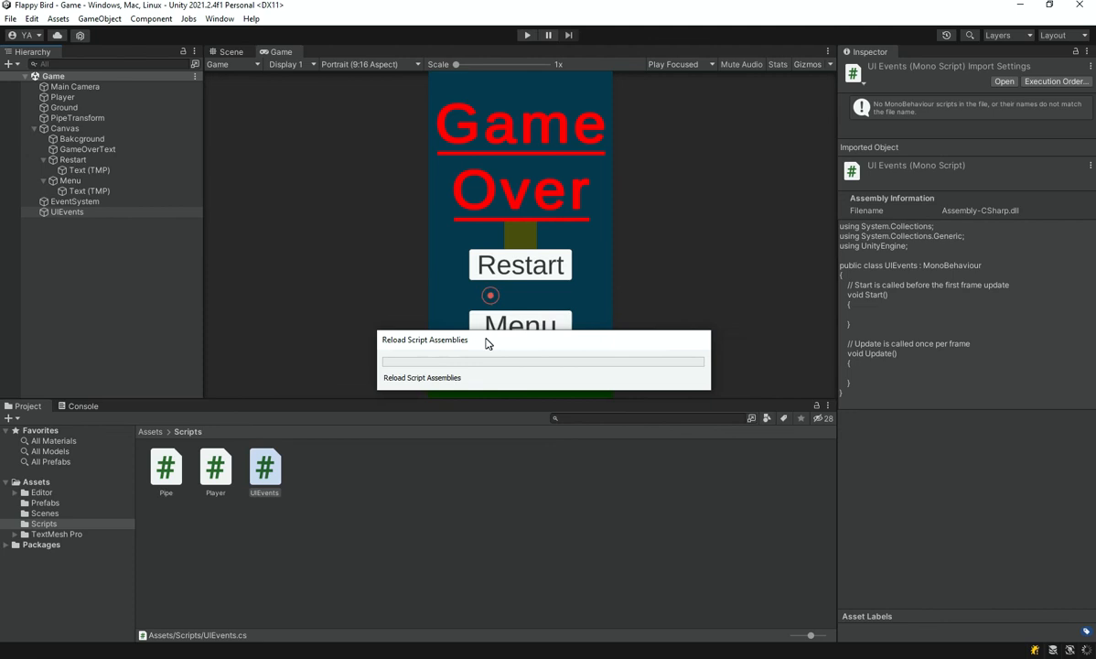
pyautogui.click(100, 212)
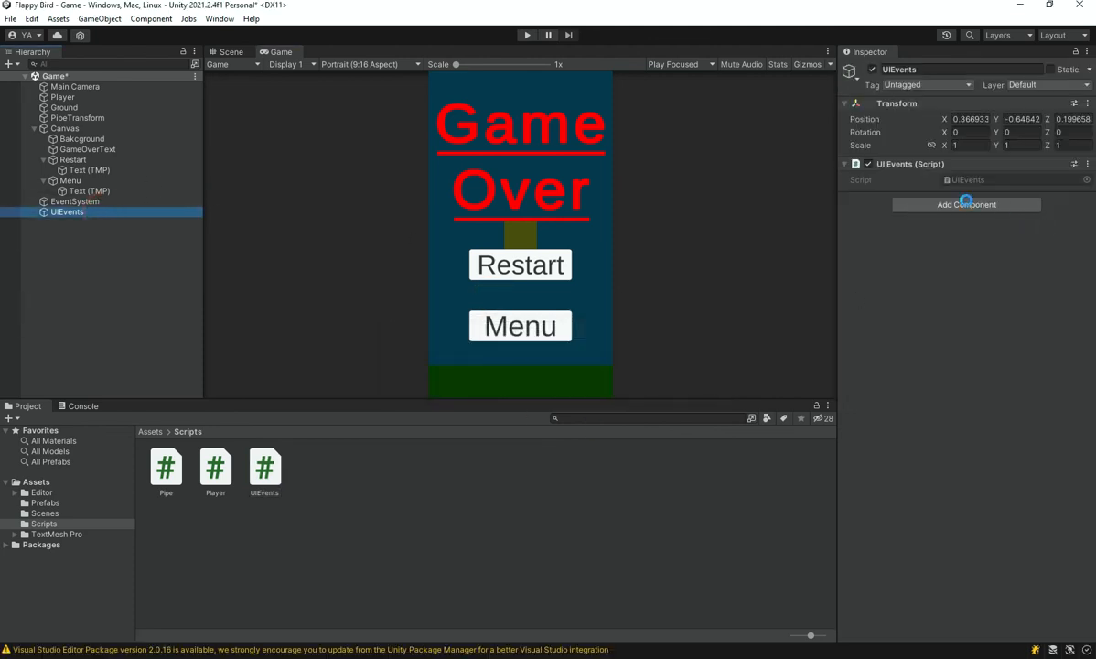
# Open the UIEvents script in Visual Studio and replace its default Start and Update methods with an empty public void Restart() method
pyautogui.doubleClick(996, 181)
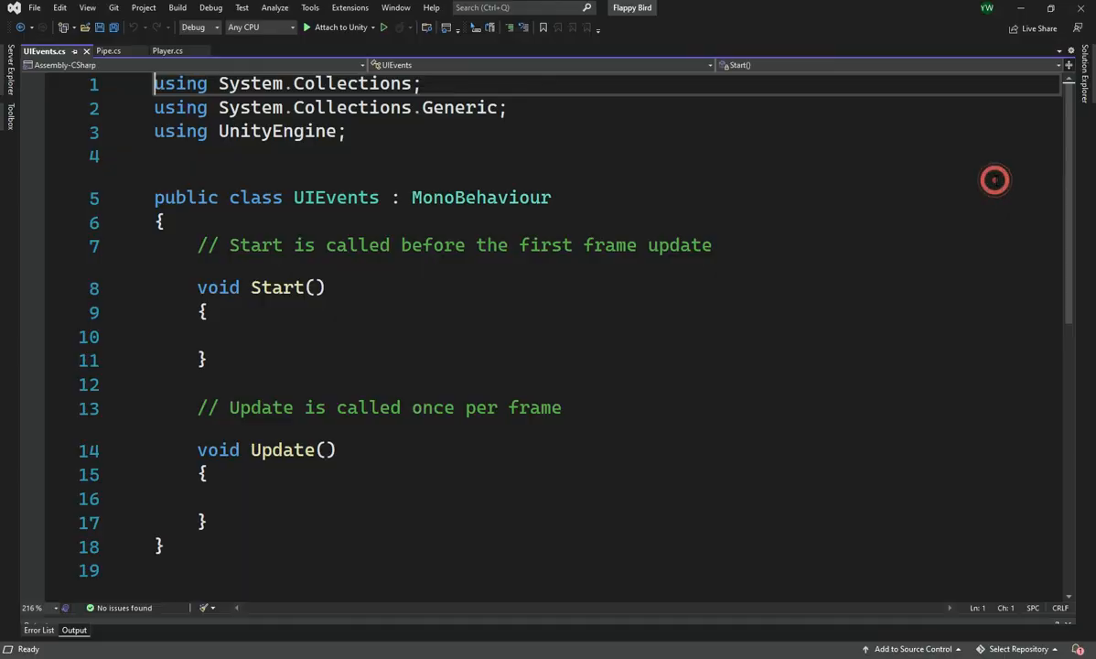
pyautogui.moveTo(208, 521); pyautogui.dragTo(196, 246)
pyautogui.write('pub')
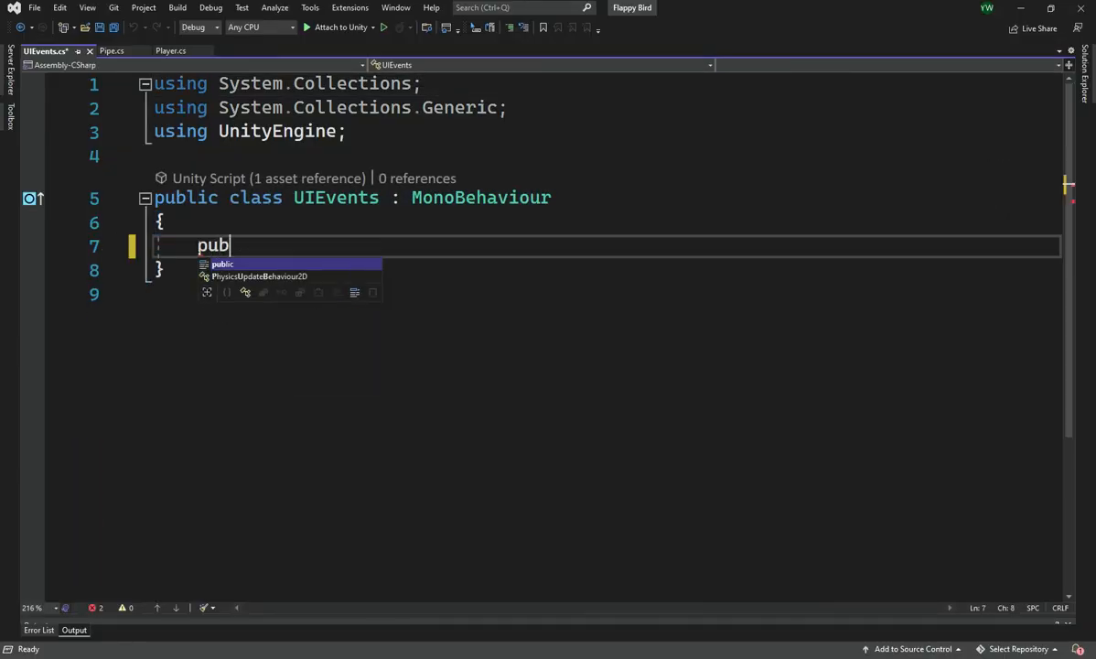
pyautogui.write('lic void R')
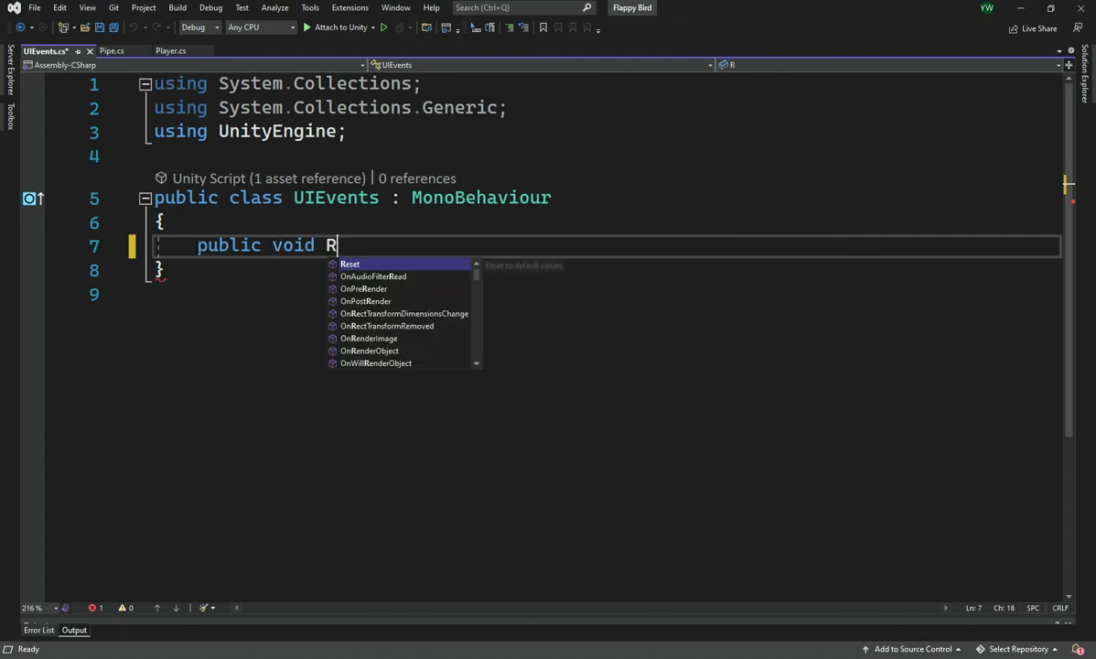
pyautogui.write('estart()')
pyautogui.press('Return')
pyautogui.write('{')
pyautogui.press('Return')
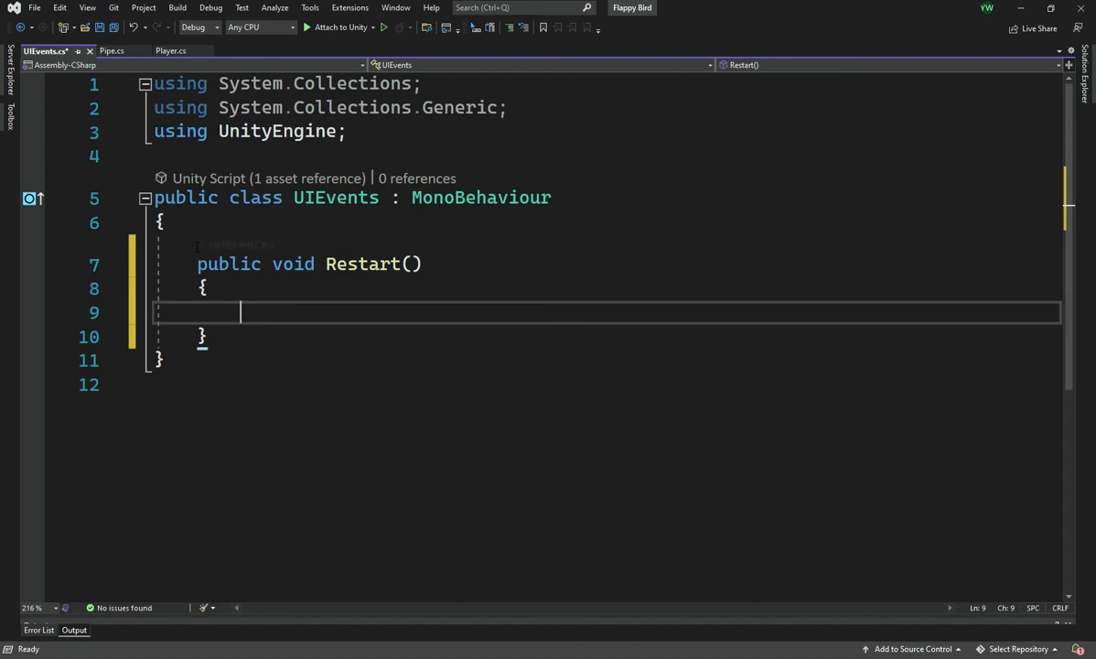
# Begin a SceneManager reference in the body of Restart()
pyautogui.write('Sce')
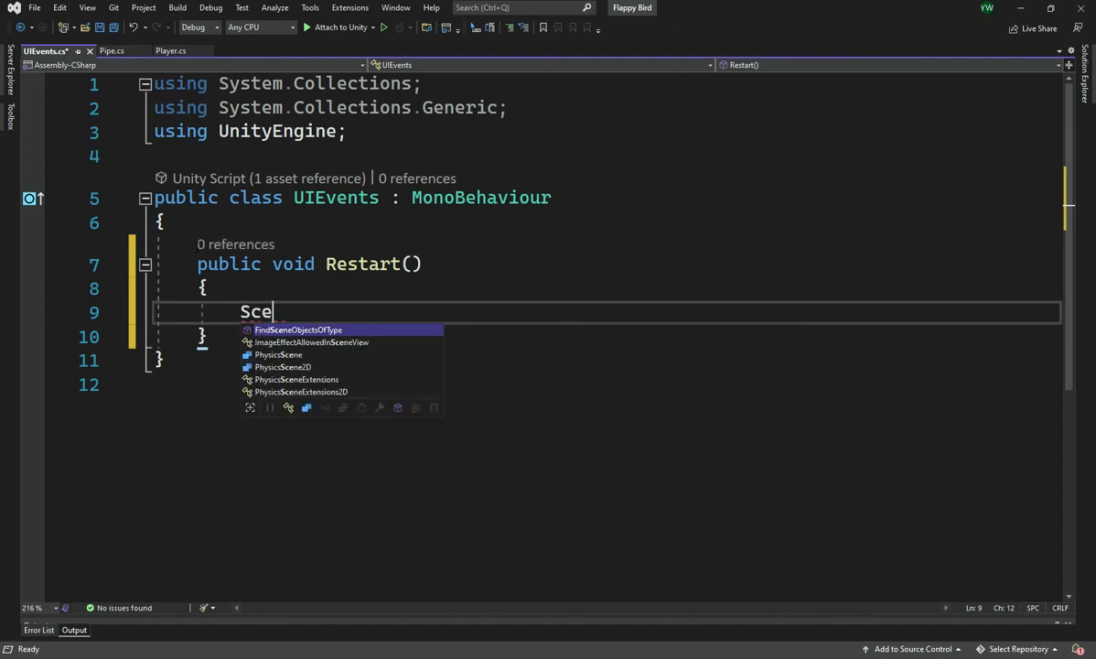
pyautogui.write('neMa')
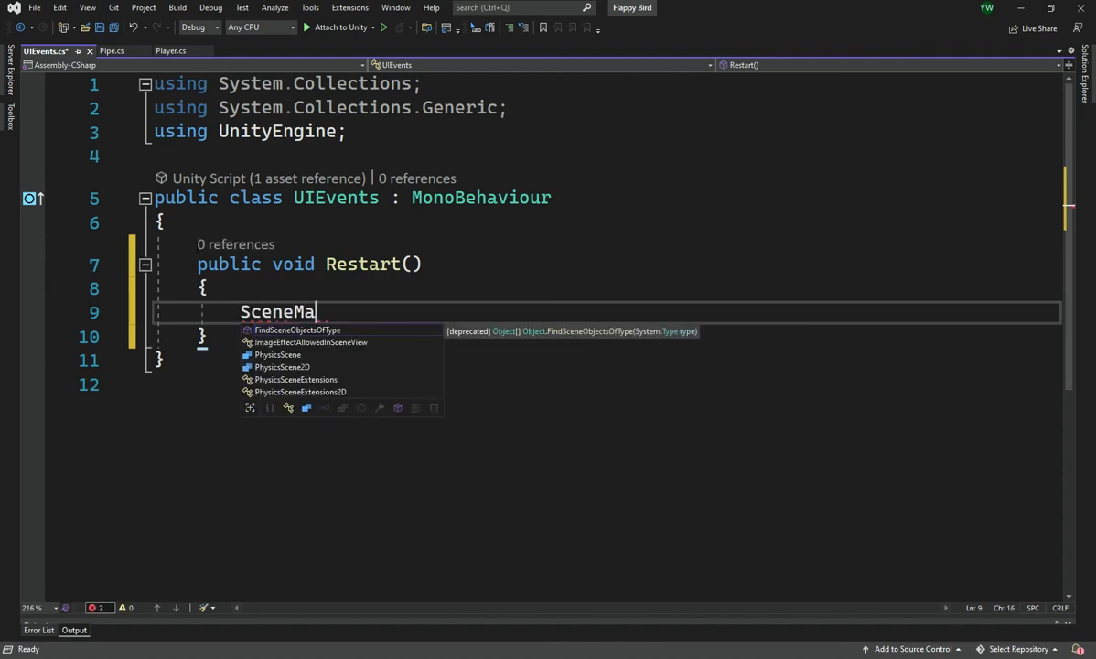
pyautogui.press('BackSpace')
pyautogui.press('BackSpace')
pyautogui.press('BackSpace')
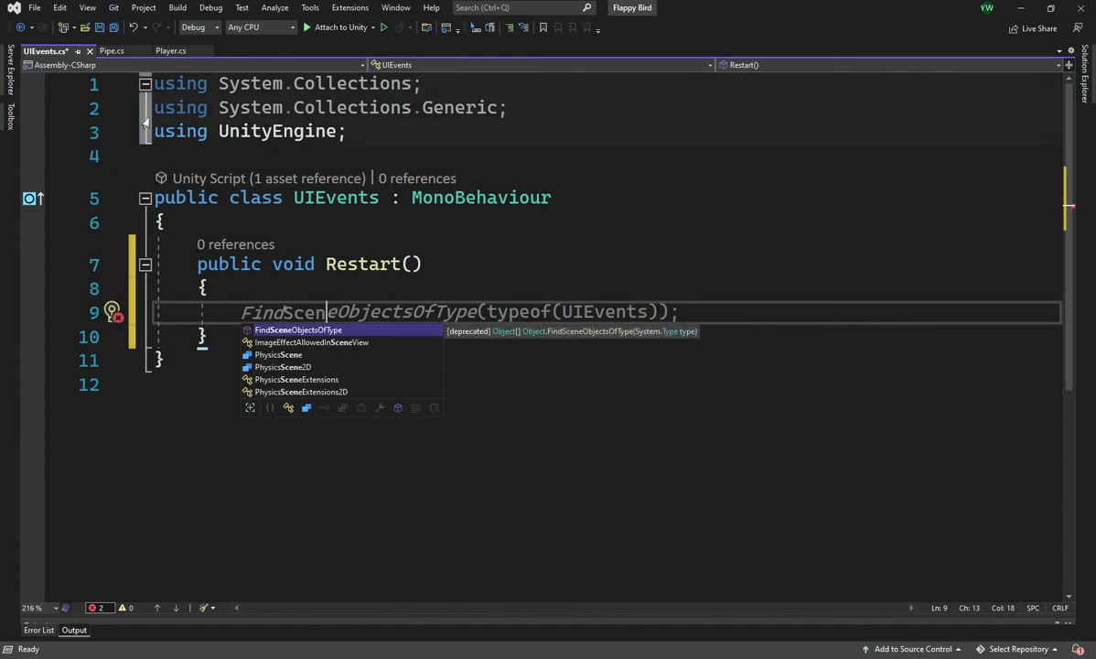
# Replace the System.Collections and System.Collections.Generic imports with using UnityEngine.SceneManagement; and save the script
pyautogui.moveTo(156, 128); pyautogui.dragTo(155, 87)
pyautogui.press('Delete')
pyautogui.press('End')
pyautogui.press('Return')
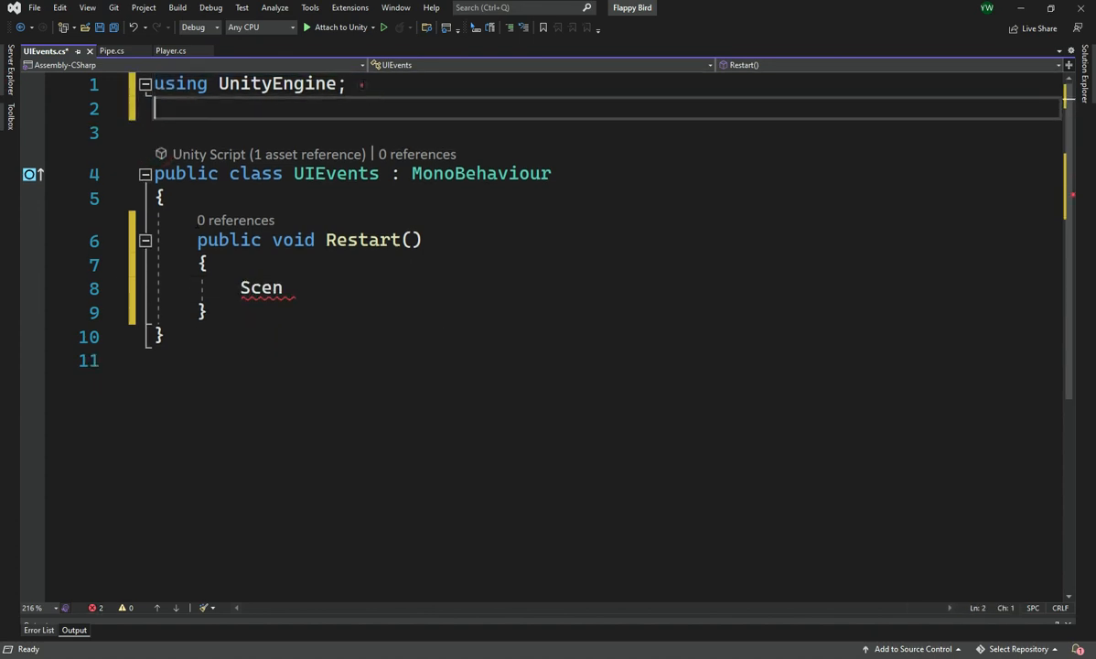
pyautogui.write('using Un')
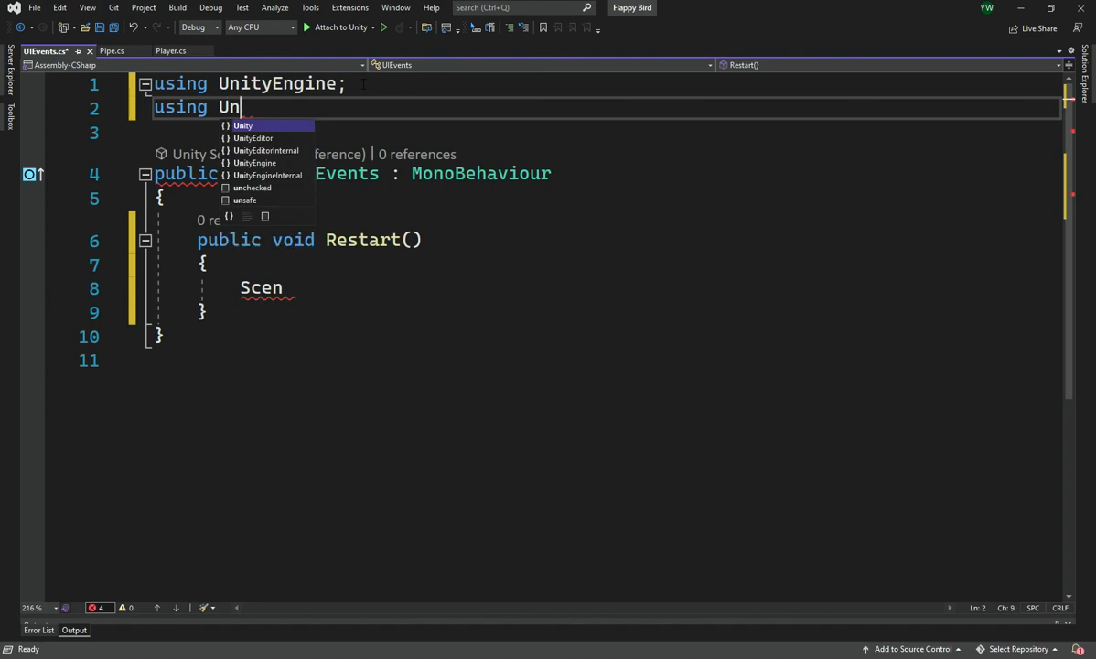
pyautogui.press('Down')
pyautogui.press('Down')
pyautogui.press('Down')
pyautogui.press('Tab')
pyautogui.write('.S')
pyautogui.press('Tab')
pyautogui.write(';')
pyautogui.hotkey('ctrl', 's')
# Complete the statement in Restart() as a SceneManager.LoadScene() call with empty parentheses
pyautogui.click(390, 286)
pyautogui.write('eManager.Res')
pyautogui.press('BackSpace')
pyautogui.press('BackSpace')
pyautogui.press('BackSpace')
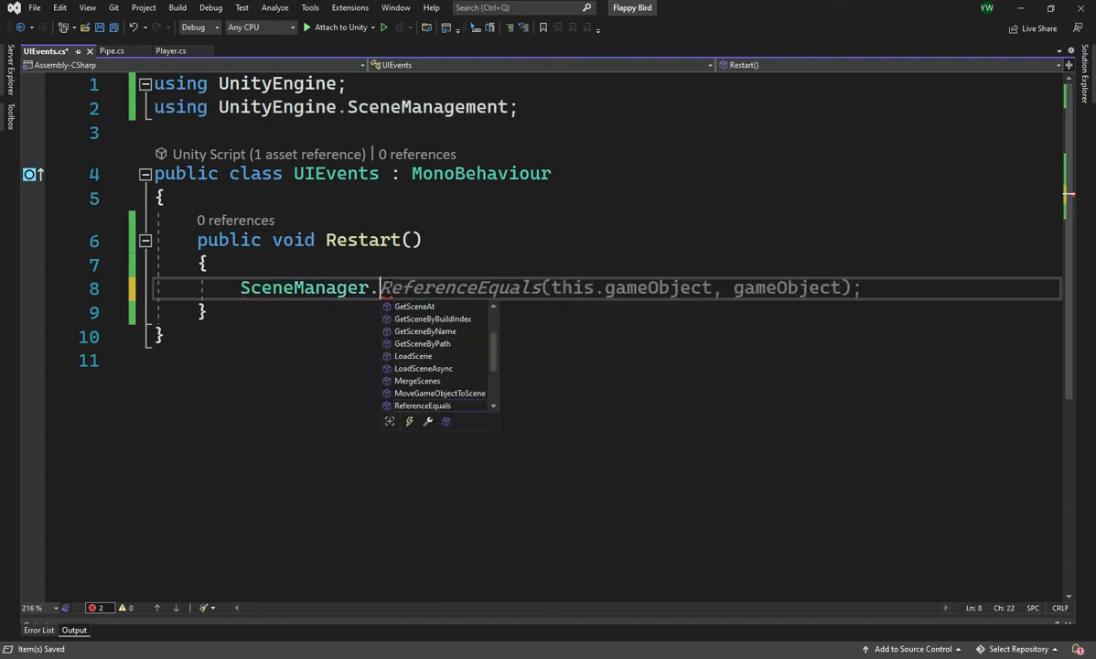
pyautogui.write('Lo')
pyautogui.press('Tab')
pyautogui.write('(')
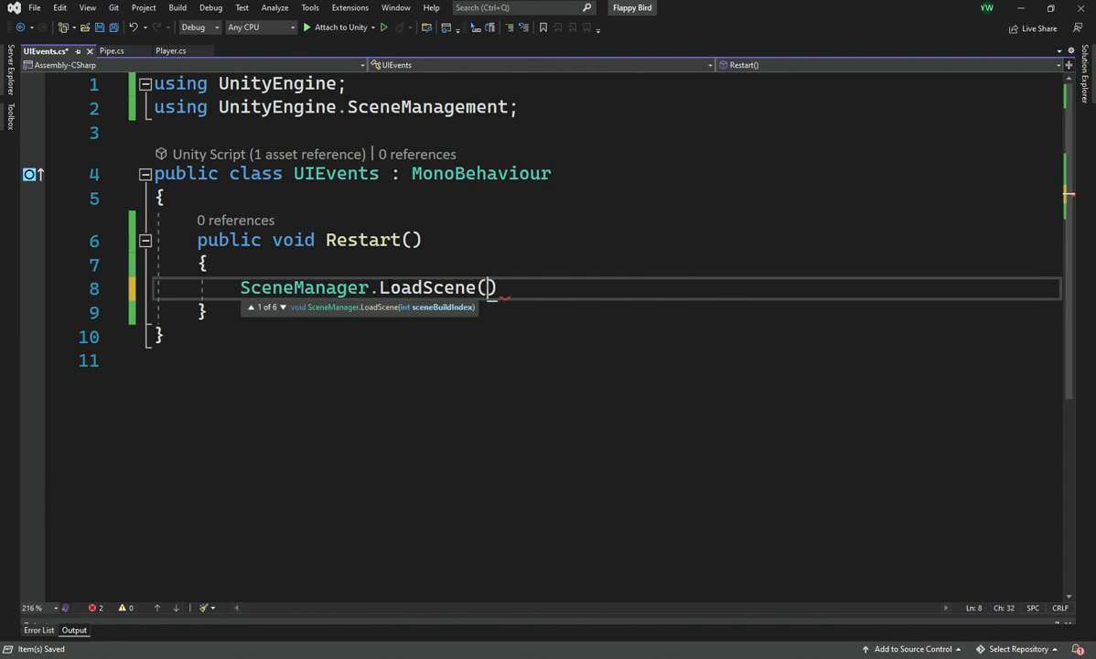
pyautogui.write('Sce')
# Pass SceneManager.GetActiveScene().buildIndex as the argument of the LoadScene call
pyautogui.press('Down')
pyautogui.press('Tab')
pyautogui.write('.G')
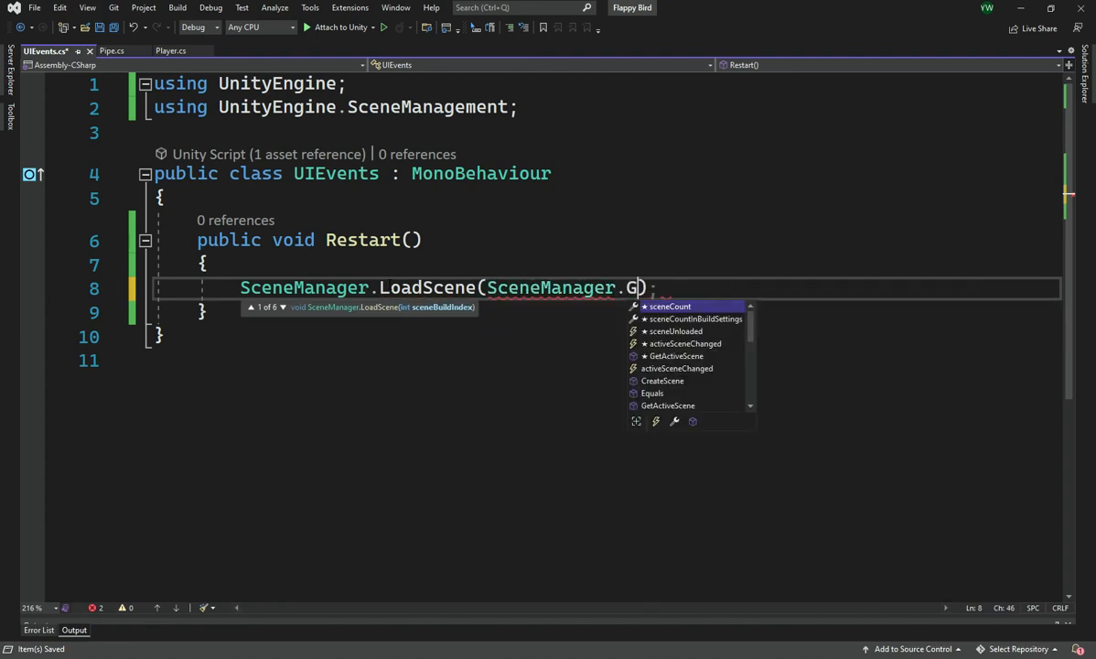
pyautogui.write('et')
pyautogui.press('Down')
pyautogui.press('Down')
pyautogui.press('Down')
pyautogui.press('Up')
pyautogui.press('Up')
pyautogui.press('Up')
pyautogui.press('Tab')
pyautogui.press('End')
pyautogui.press('Left')
pyautogui.press('Left')
pyautogui.write('.b')
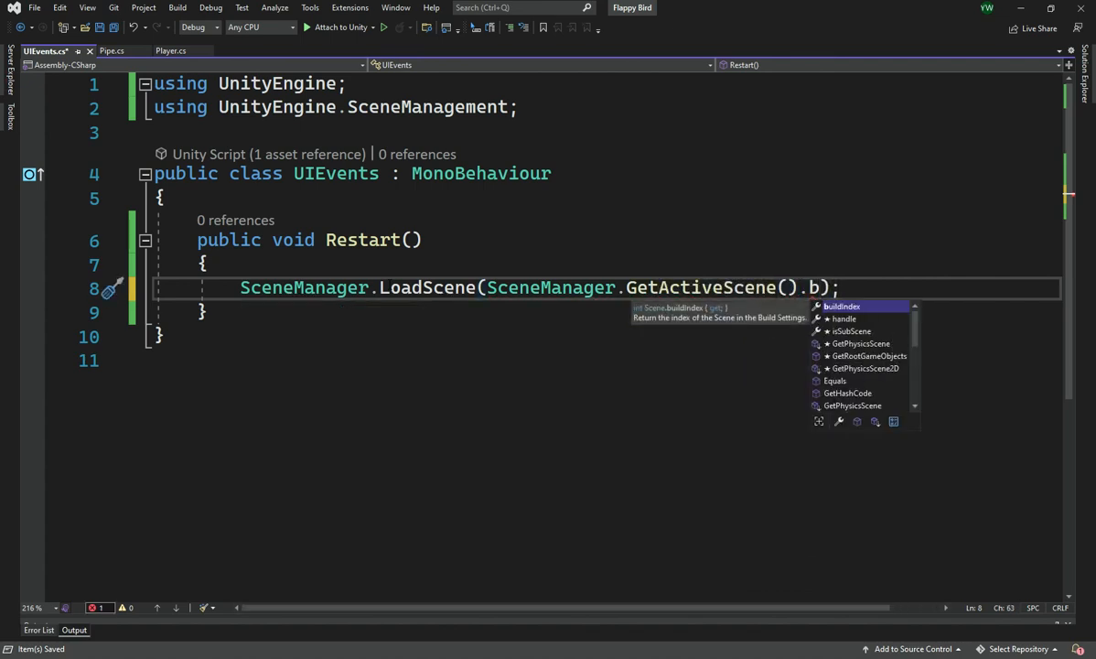
pyautogui.press('Tab')
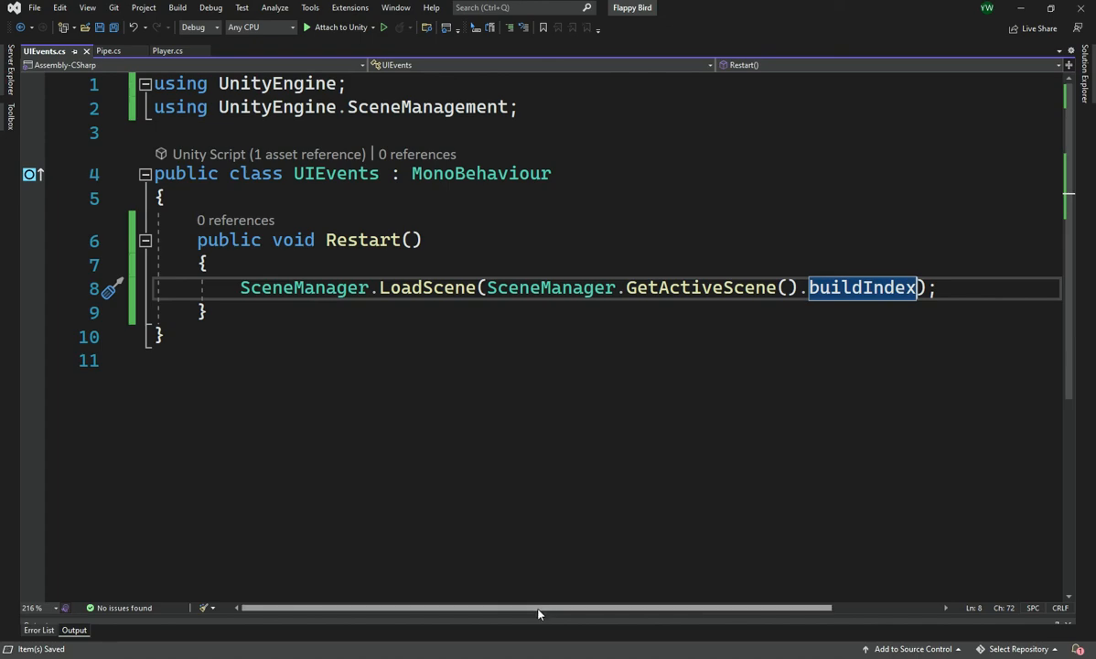
# Switch to Unity and add an empty On Click event entry to the Restart button
pyautogui.hotkey('alt', 'Tab')
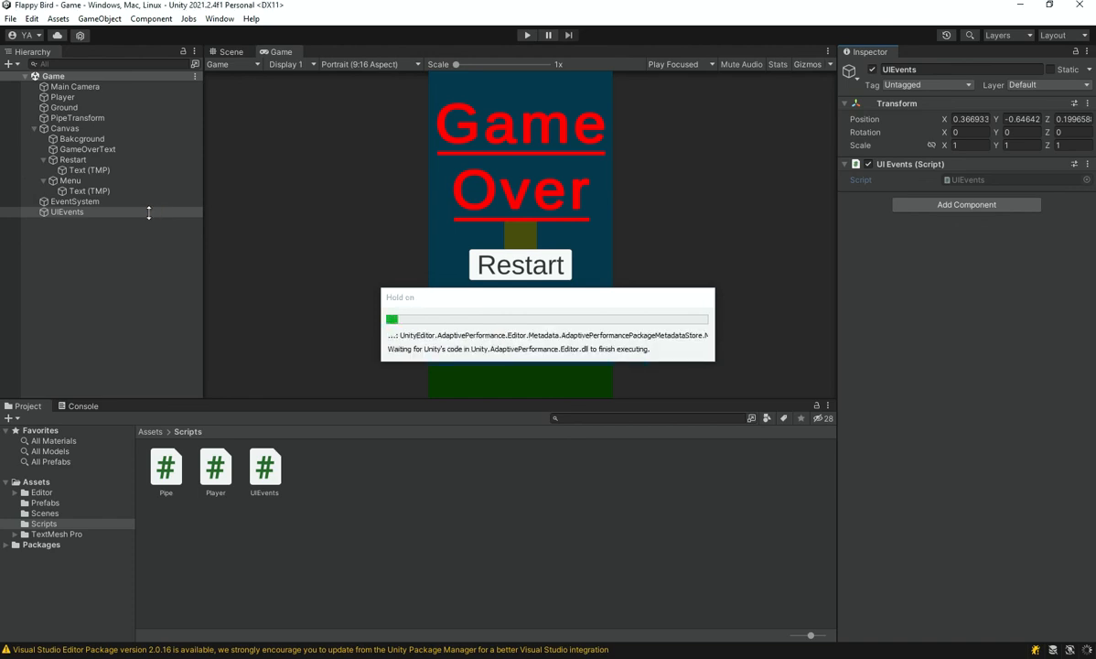
pyautogui.click(78, 129)
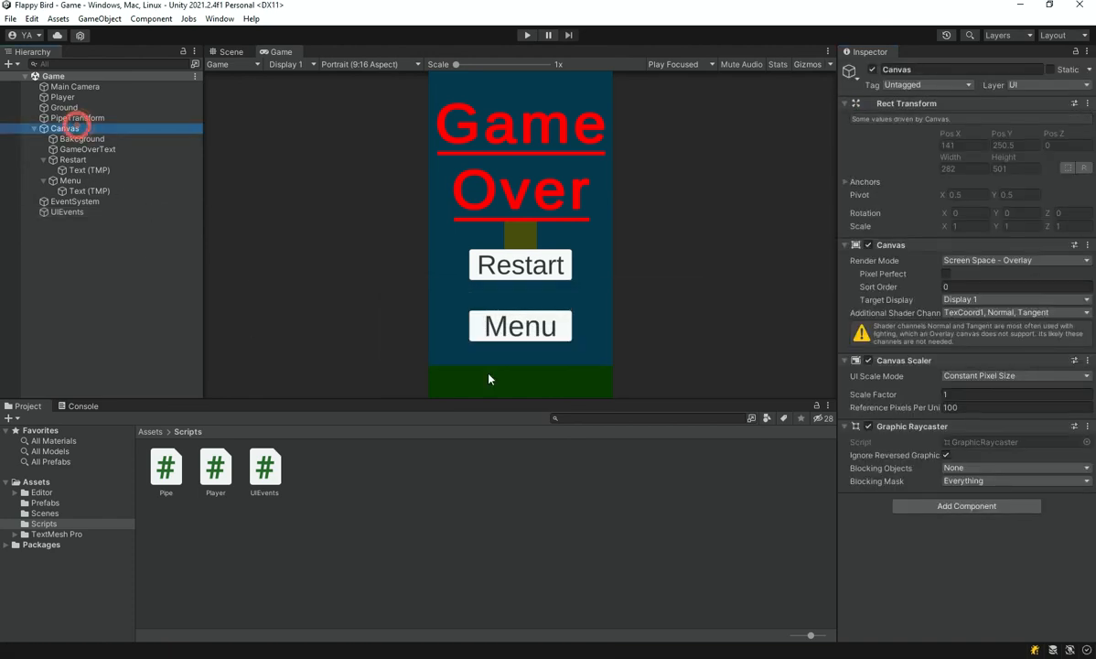
pyautogui.click(75, 161)
pyautogui.scroll(-5, 1003, 432)
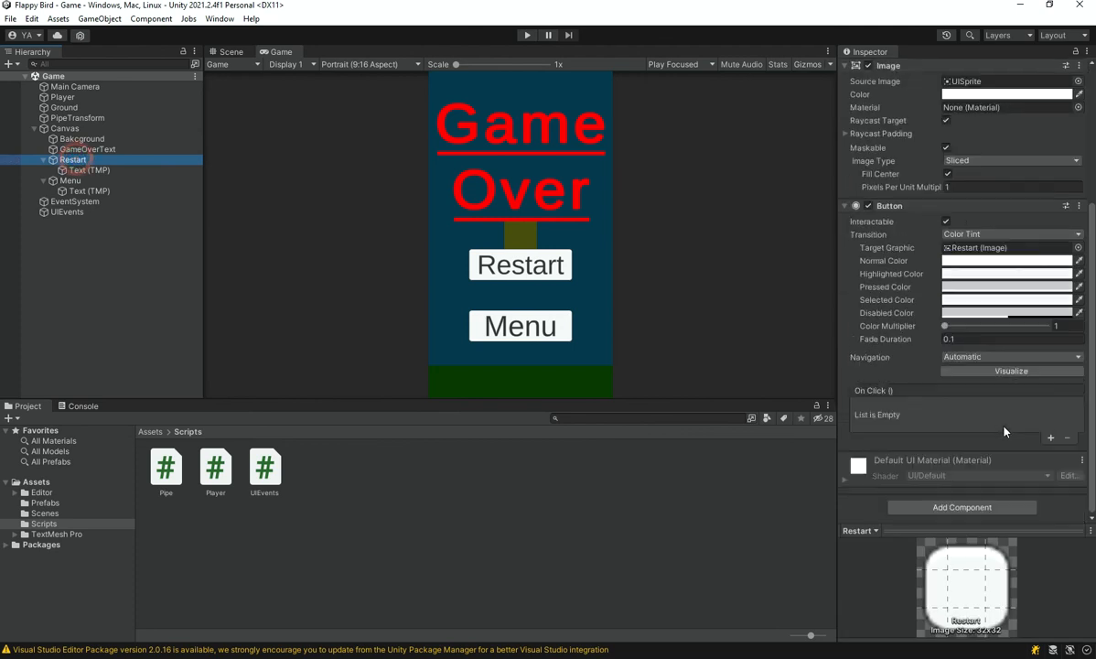
pyautogui.click(1052, 441)
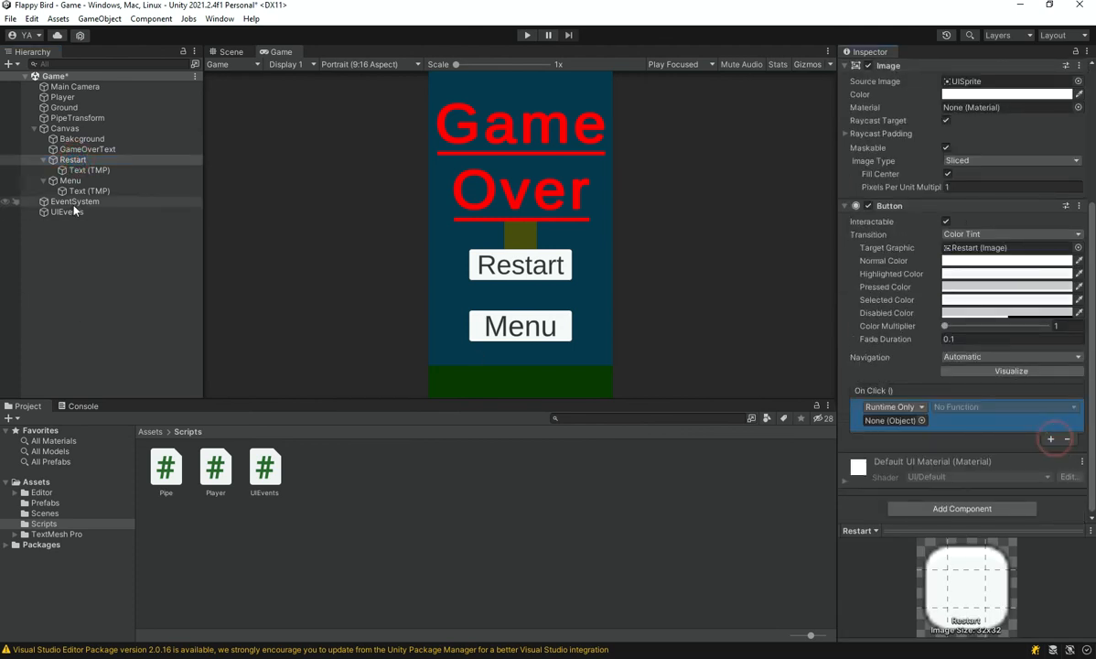
# Assign the UIEvents object to the Restart button's On Click entry and choose the UIEvents.Restart function
pyautogui.moveTo(67, 211); pyautogui.dragTo(918, 428)
pyautogui.click(962, 407)
pyautogui.moveTo(970, 469)
pyautogui.click(850, 584)
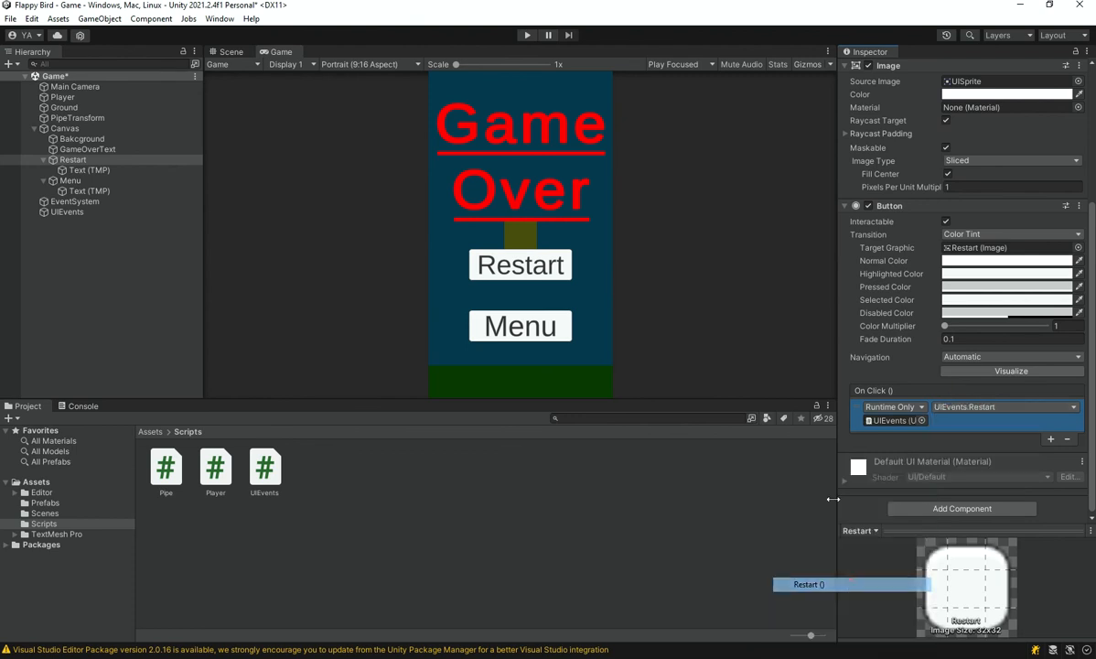
# Rename the Canvas object to GameOverCanvas and deactivate it
pyautogui.click(57, 130)
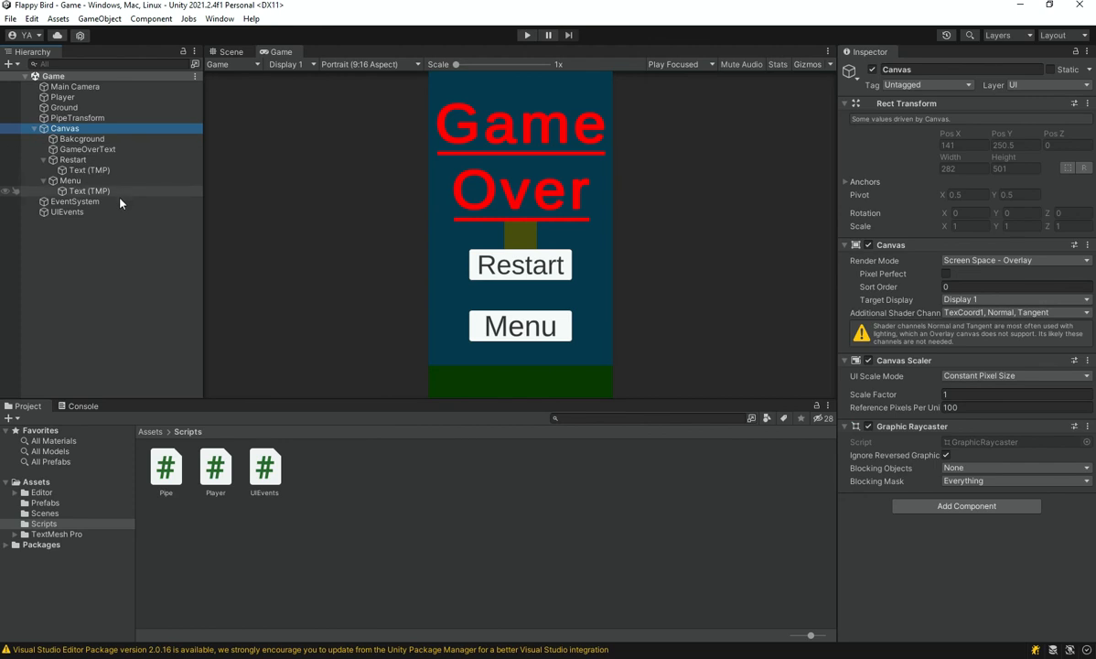
pyautogui.press('F2')
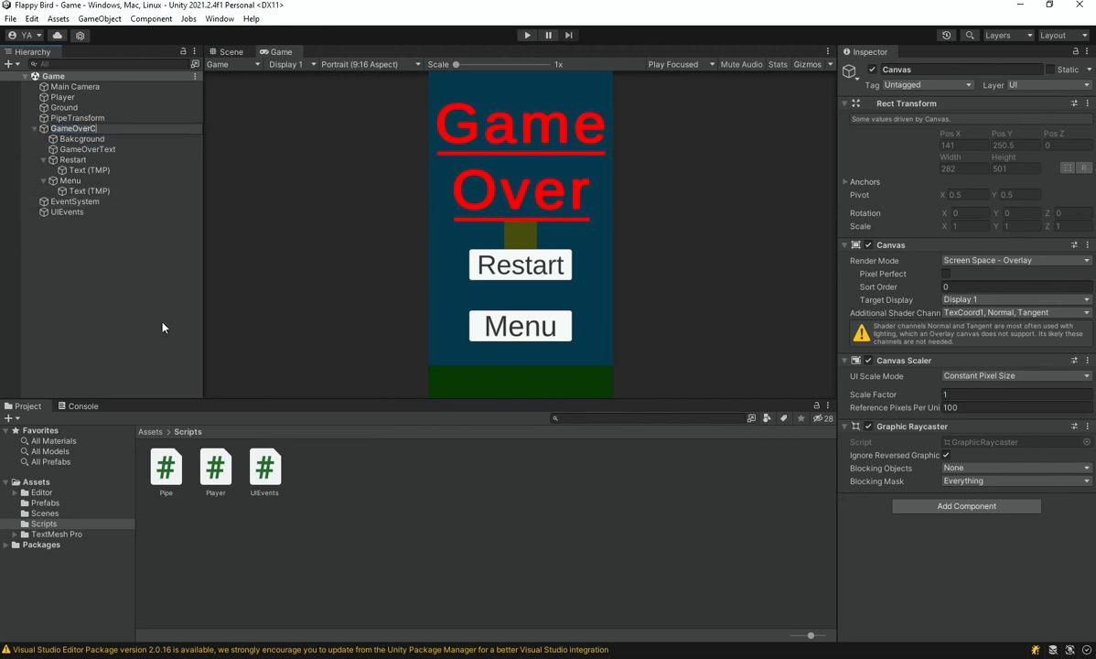
pyautogui.write('GameOverCanvas')
pyautogui.press('Return')
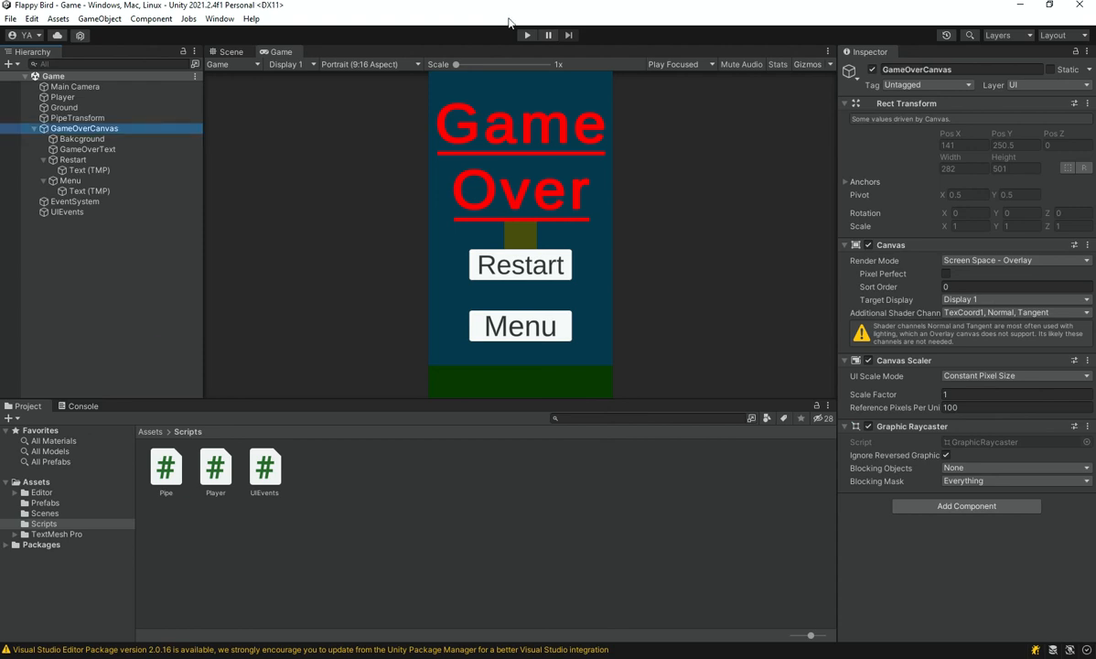
pyautogui.click(872, 70)
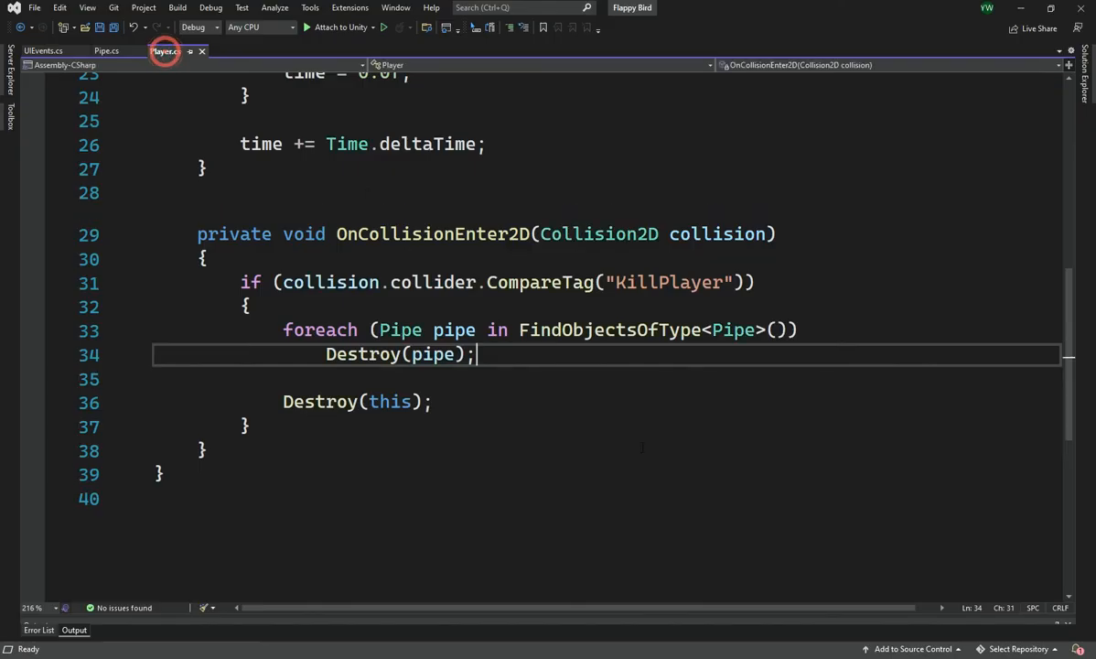
# Switch to Player.cs in Visual Studio and add a [Header("UI")] attribute below the spawnLocation field, separated by a blank line
pyautogui.scroll(8, 535, 426)
pyautogui.click(753, 291)
pyautogui.click(806, 314)
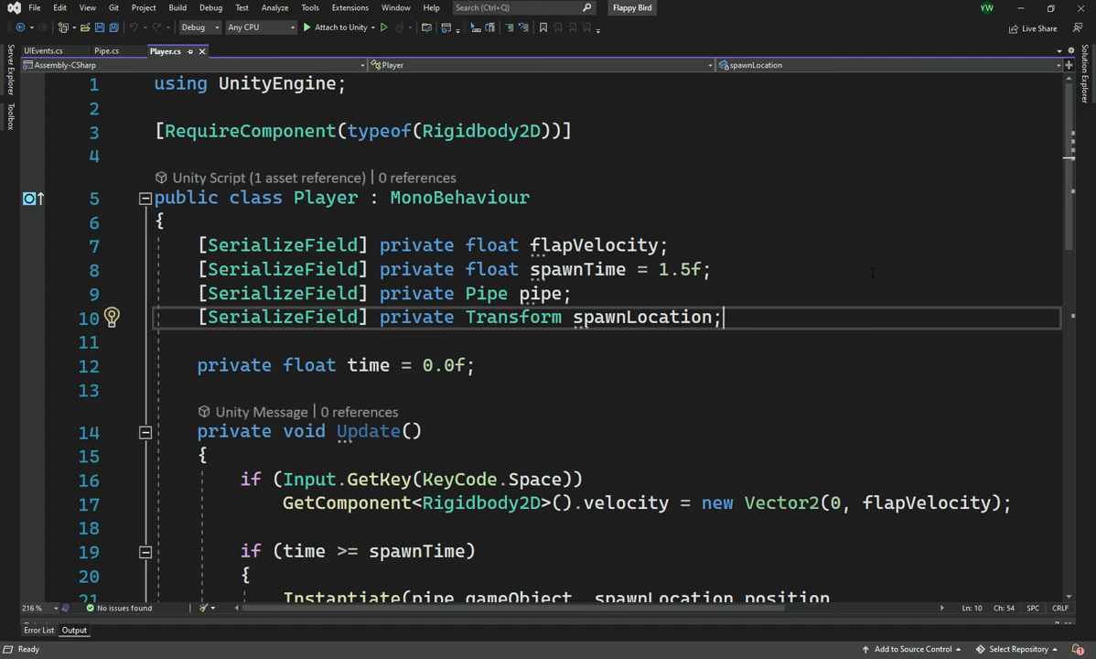
pyautogui.press('Return')
pyautogui.press('Return')
pyautogui.write('[Header')
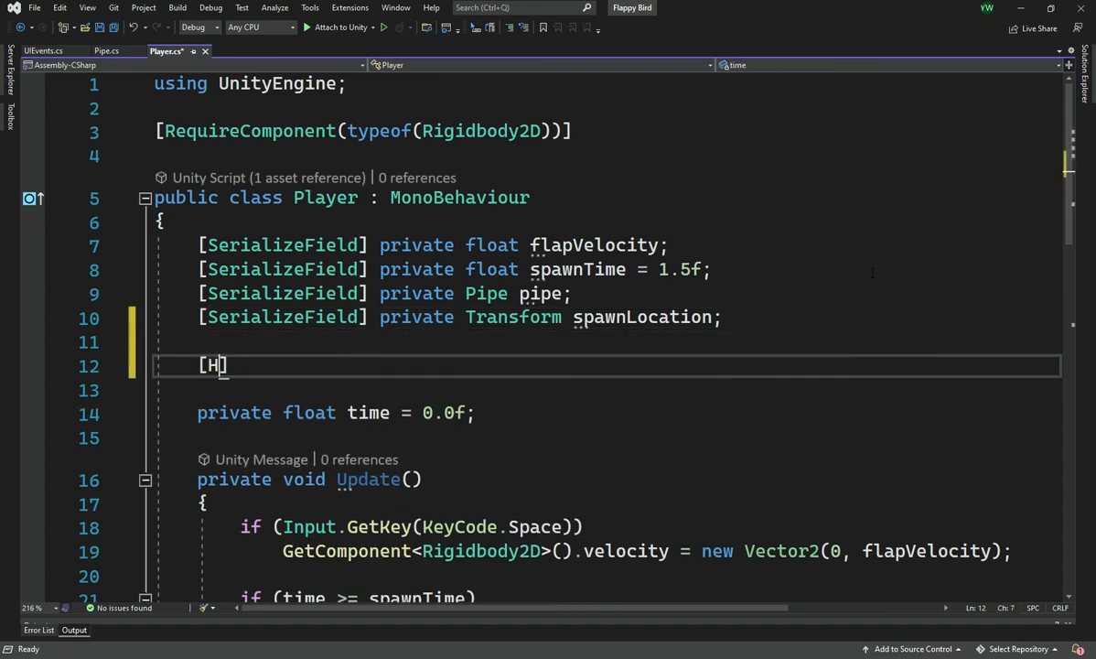
pyautogui.write('("UI')
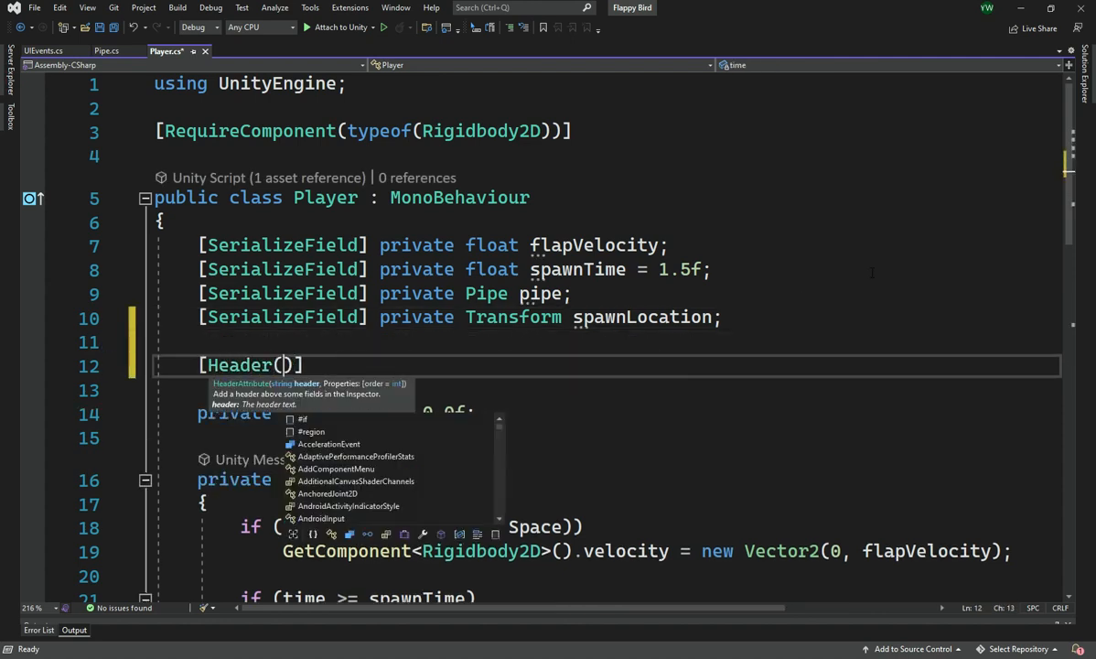
pyautogui.press('End')
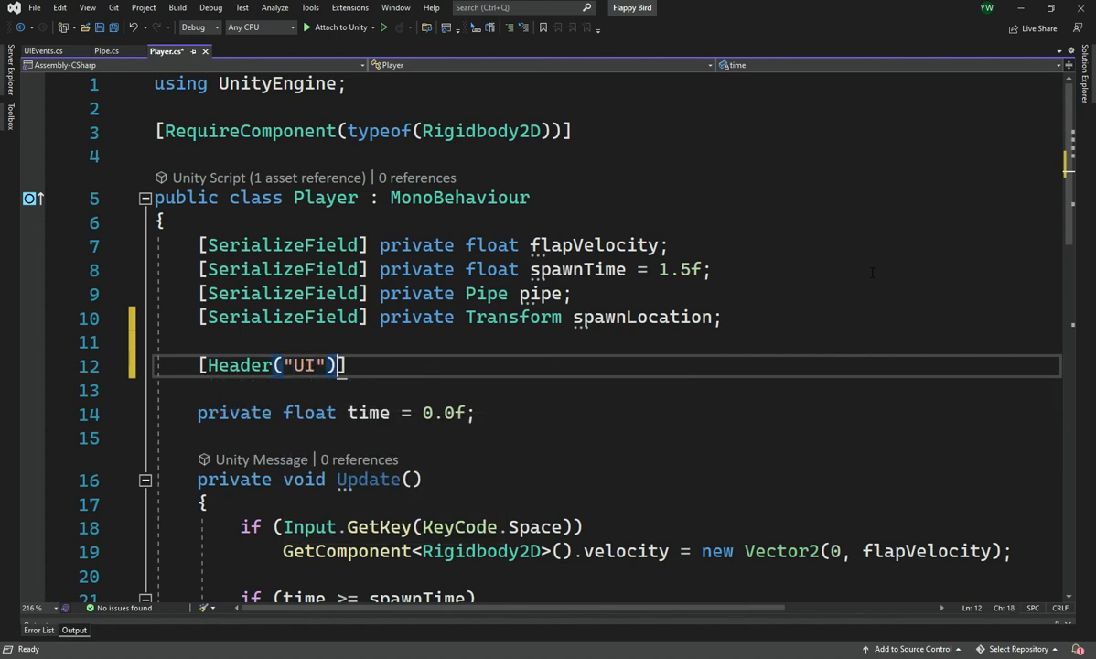
# Add a [Space] attribute on the line directly below the spawnLocation field, keeping a blank line before the UI header
pyautogui.press('Return')
pyautogui.press('Up')
pyautogui.press('Up')
pyautogui.press('Up')
pyautogui.press('End')
pyautogui.press('Return')
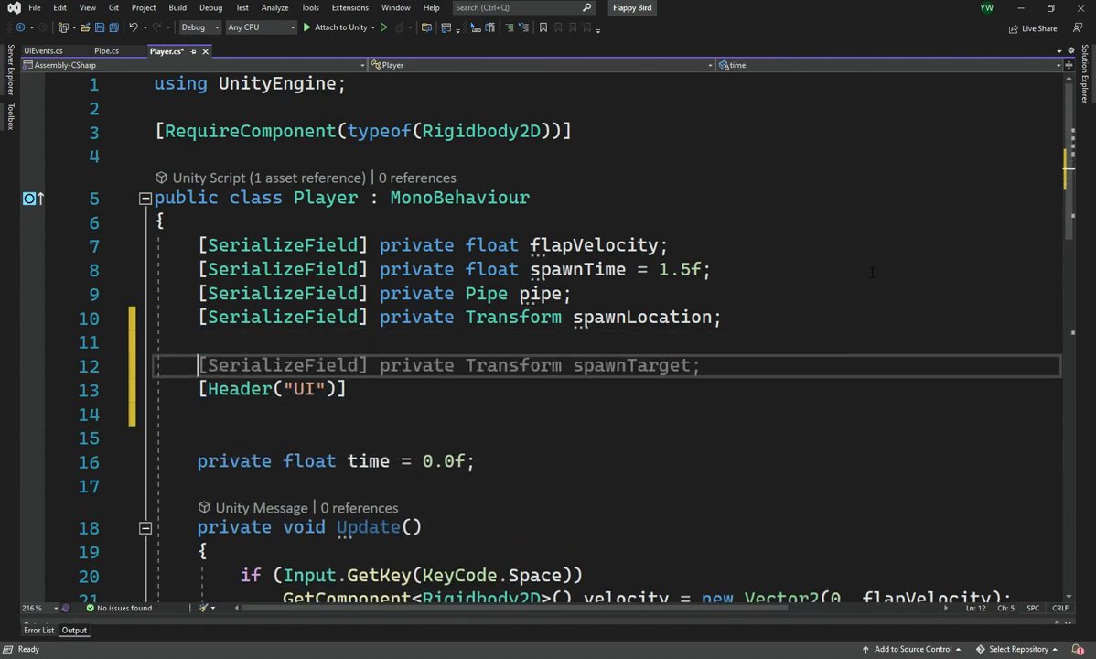
pyautogui.write('[Spa')
pyautogui.press('Tab')
pyautogui.press('Down')
pyautogui.press('Down')
pyautogui.press('Down')
# Declare [SerializeField] private GameObject gameOverCanvas; below the UI header and save the script
pyautogui.write('[Ser')
pyautogui.press('Tab')
pyautogui.write('] pr')
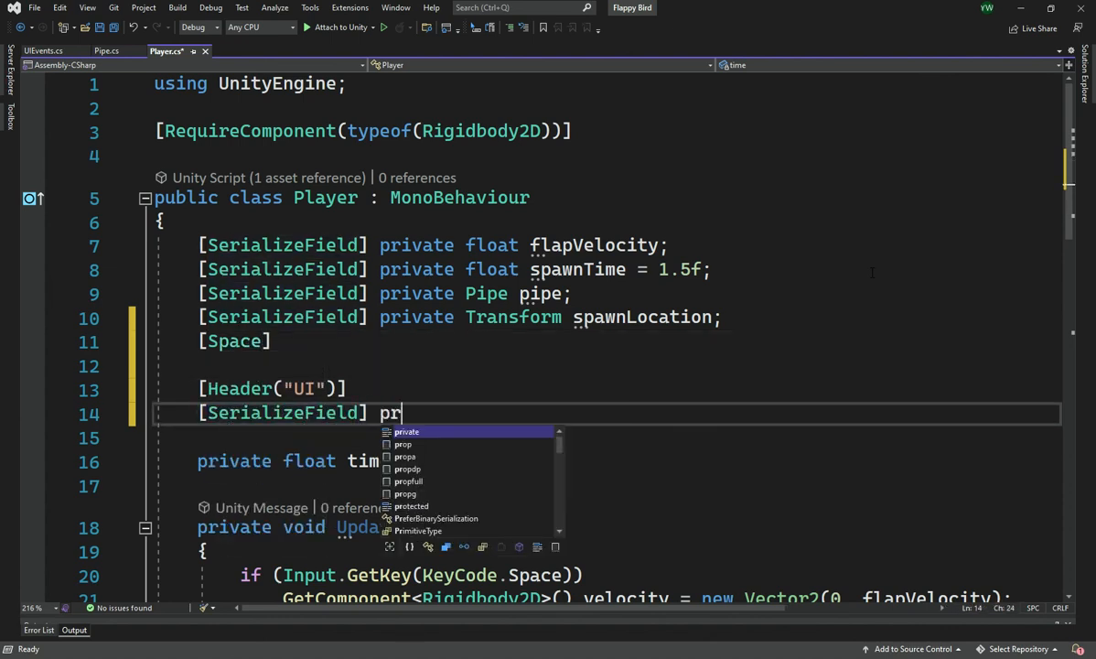
pyautogui.press('Tab')
pyautogui.write('P')
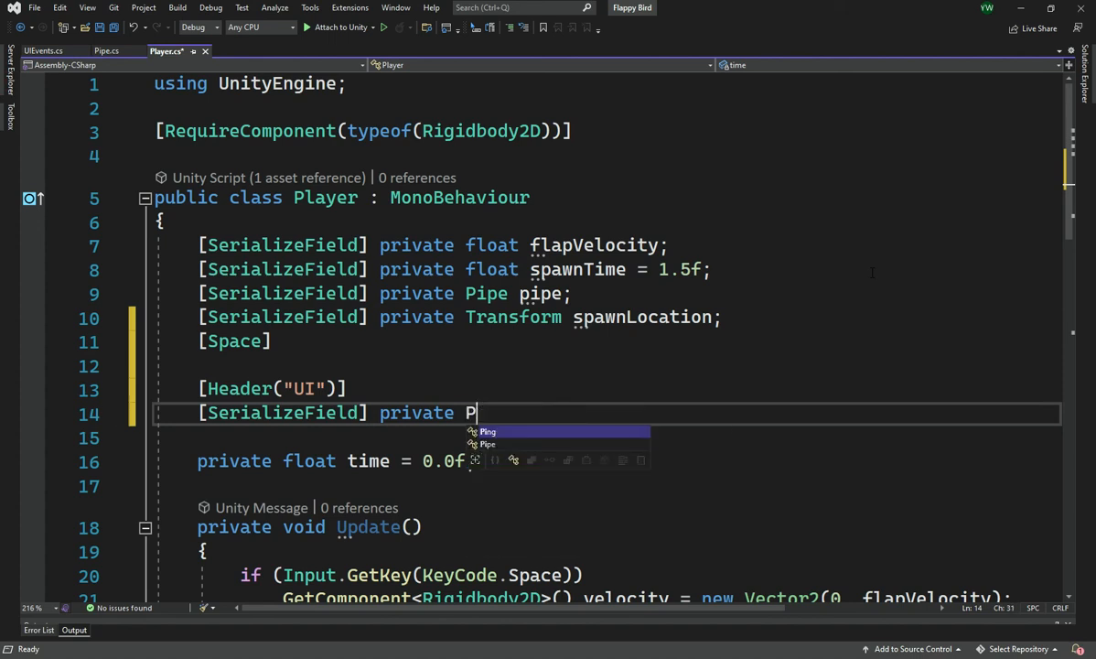
pyautogui.press('BackSpace')
pyautogui.write('Can')
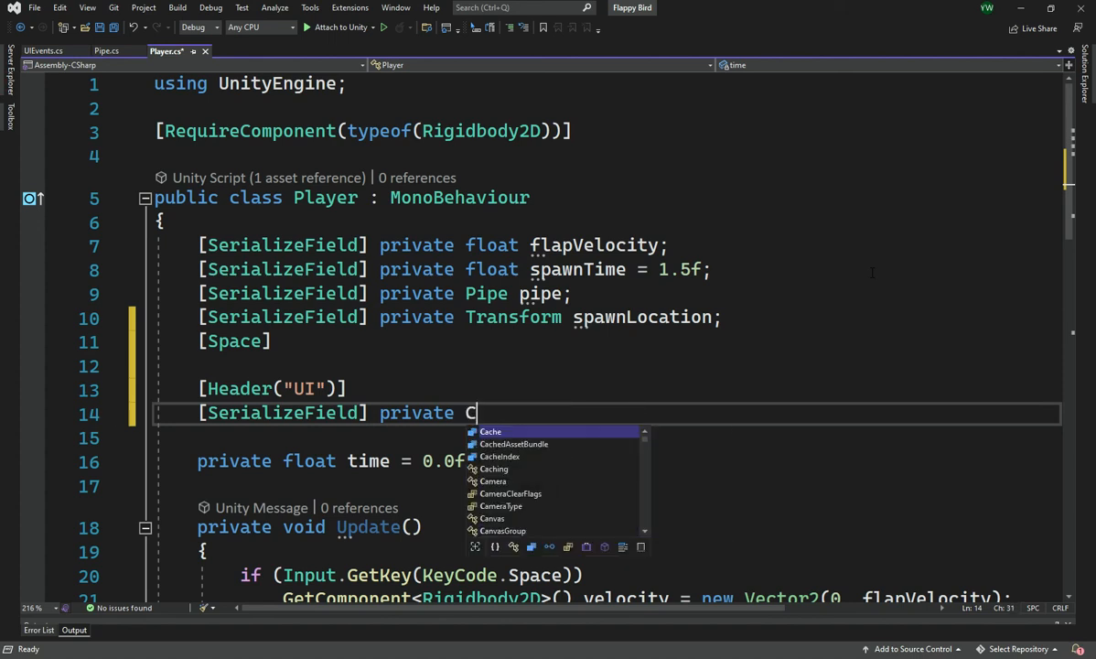
pyautogui.press('BackSpace')
pyautogui.press('BackSpace')
pyautogui.press('BackSpace')
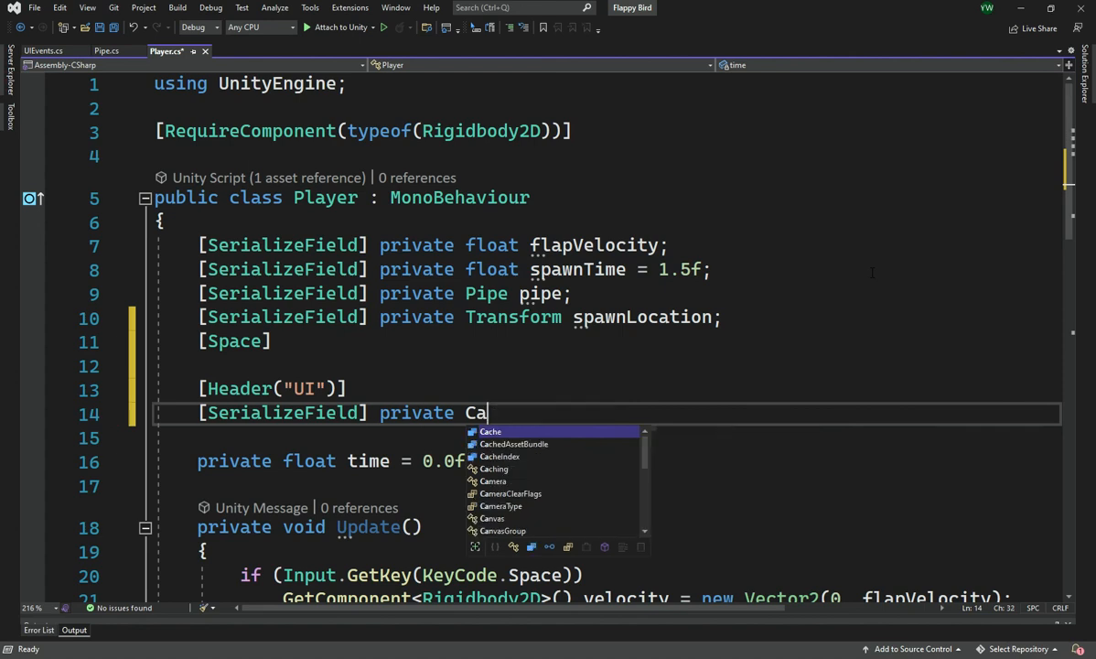
pyautogui.write('Ga')
pyautogui.press('Tab')
pyautogui.write('game')
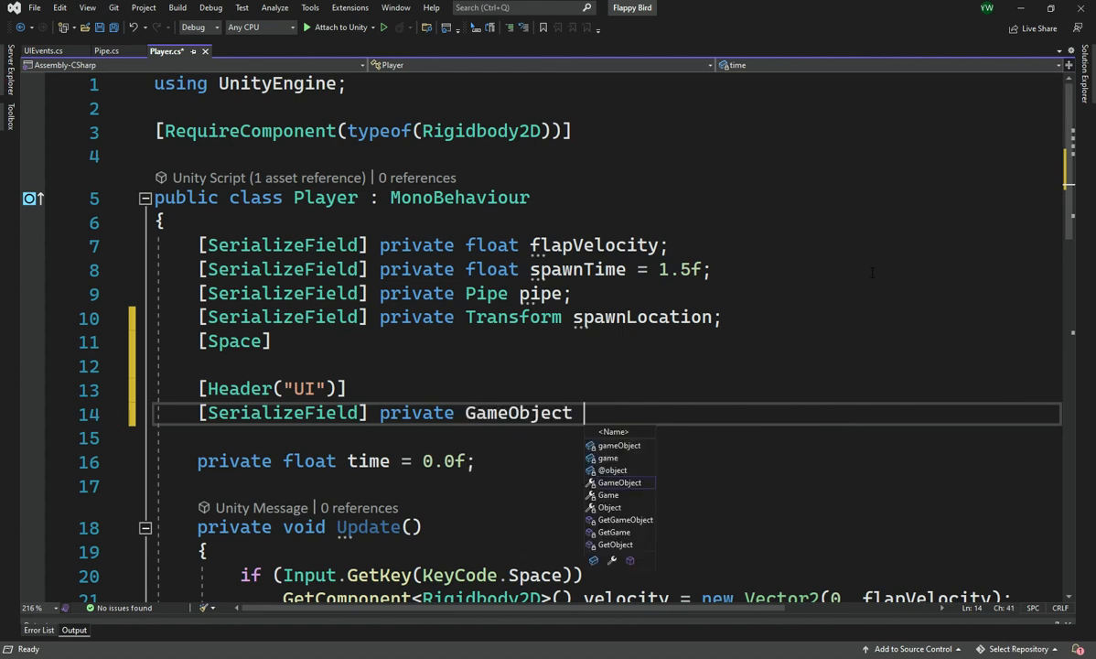
pyautogui.write('Ov')
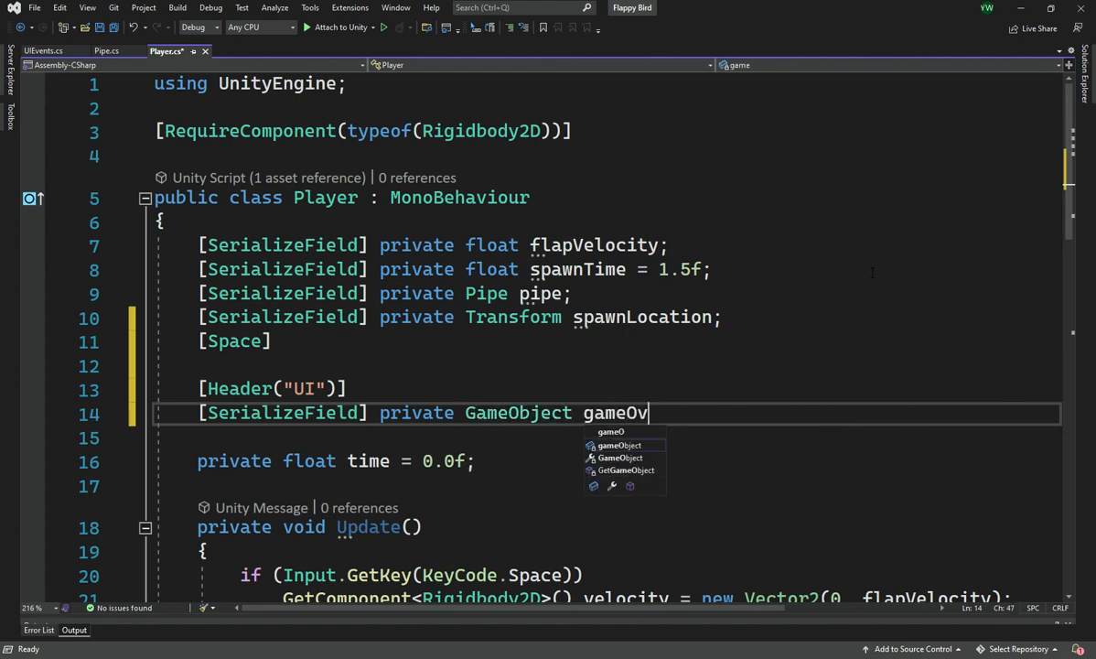
pyautogui.write('erCanvas')
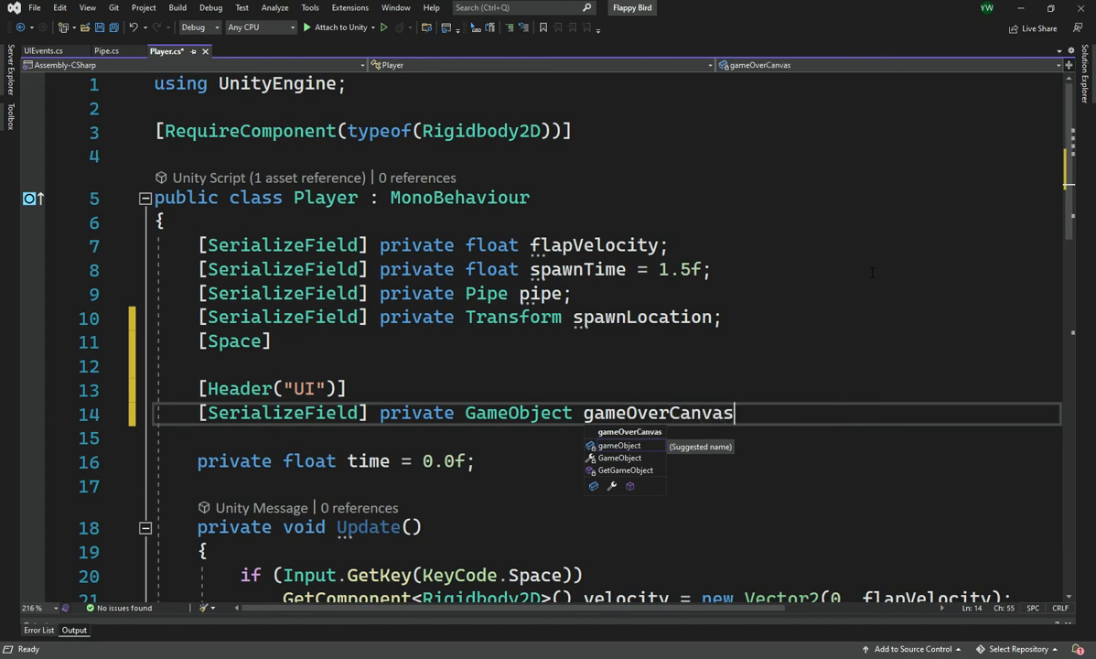
pyautogui.write(';')
pyautogui.hotkey('ctrl', 's')
# Insert gameOverCanvas.SetActive(false); on its own line between the pipe-destroying loop and Destroy(this) in OnCollisionEnter2D, and save
pyautogui.doubleClick(645, 413)
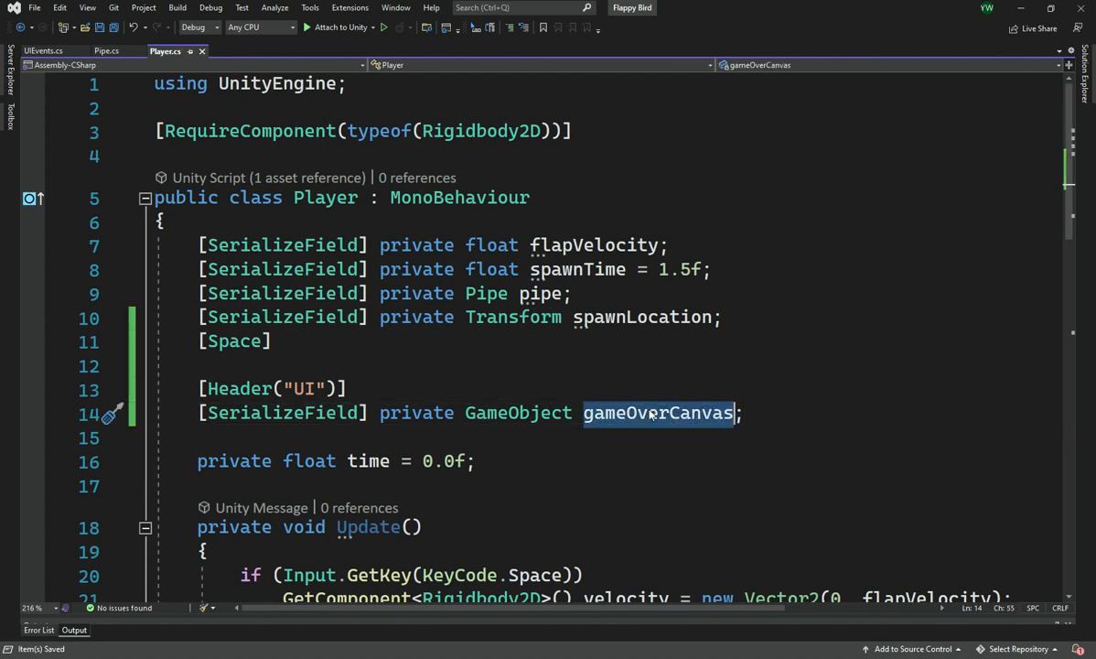
pyautogui.scroll(-6, 645, 413)
pyautogui.click(499, 333)
pyautogui.scroll(2, 499, 331)
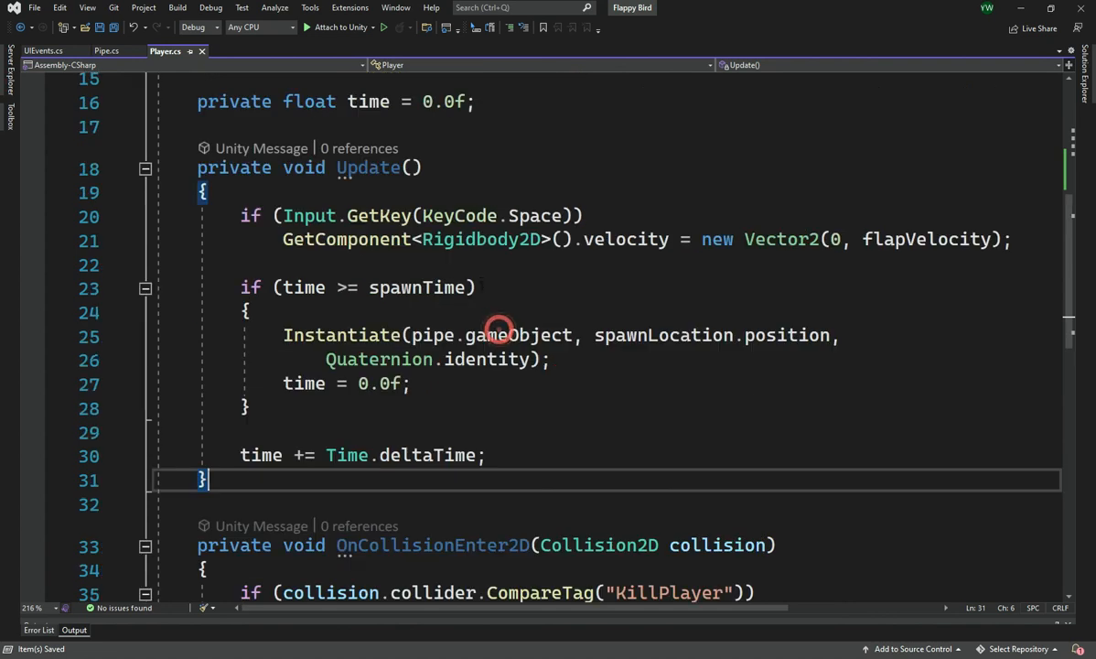
pyautogui.scroll(-5, 502, 326)
pyautogui.click(539, 325)
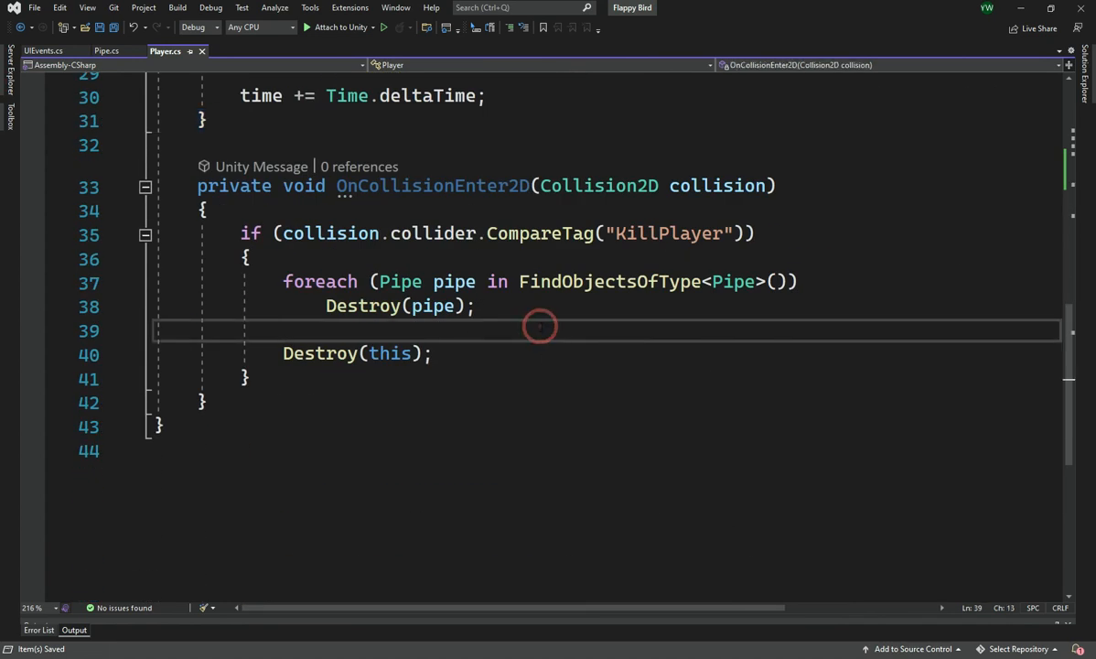
pyautogui.press('Return')
pyautogui.press('Return')
pyautogui.press('Up')
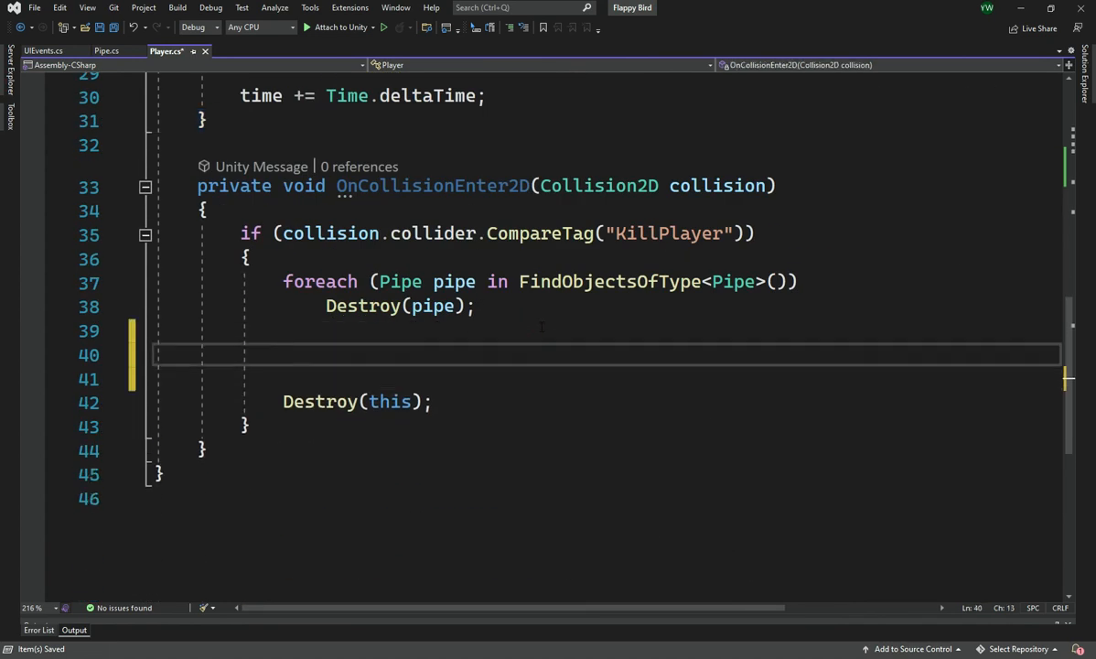
pyautogui.write('ga')
pyautogui.press('Down')
pyautogui.press('Tab')
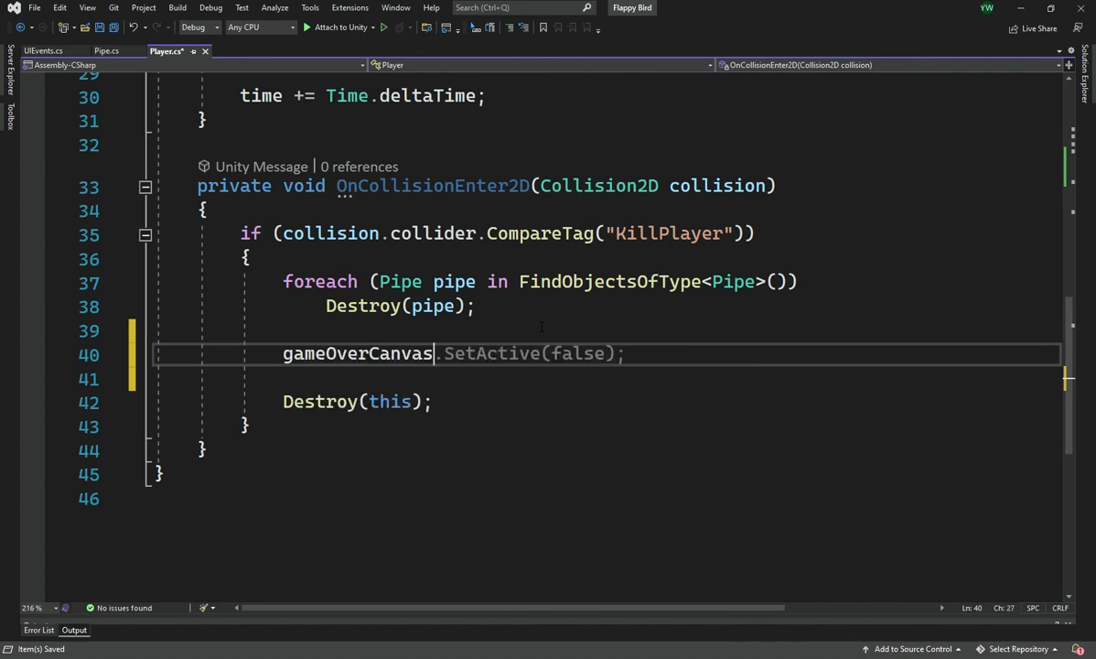
pyautogui.press('Tab')
pyautogui.hotkey('ctrl', 's')
# Change the SetActive argument in OnCollisionEnter2D to true and save the script
pyautogui.press('Left')
pyautogui.press('Left')
pyautogui.press('Left')
pyautogui.press('Left')
pyautogui.press('Left')
pyautogui.press('Left')
pyautogui.press('Left')
pyautogui.press('Left')
pyautogui.press('Left')
pyautogui.press('Left')
pyautogui.press('Left')
pyautogui.press('Left')
pyautogui.press('Left')
pyautogui.press('Left')
pyautogui.press('Left')
pyautogui.press('Left')
pyautogui.press('Left')
pyautogui.press('Left')
pyautogui.press('Left')
pyautogui.press('Right')
pyautogui.press('Right')
pyautogui.press('Right')
pyautogui.press('Right')
pyautogui.press('Right')
pyautogui.press('Right')
pyautogui.press('Right')
pyautogui.press('Right')
pyautogui.press('Right')
pyautogui.press('Right')
pyautogui.press('Right')
pyautogui.press('Right')
pyautogui.press('Right')
pyautogui.press('Right')
pyautogui.press('Left')
pyautogui.press('Left')
pyautogui.hotkey('ctrl', 'shift', 'Right')
pyautogui.write('true')
# Create a private void Start() method above Update and paste a copy of the gameOverCanvas.SetActive(true); line into it
pyautogui.moveTo(640, 355); pyautogui.dragTo(280, 353)
pyautogui.hotkey('ctrl', 'c')
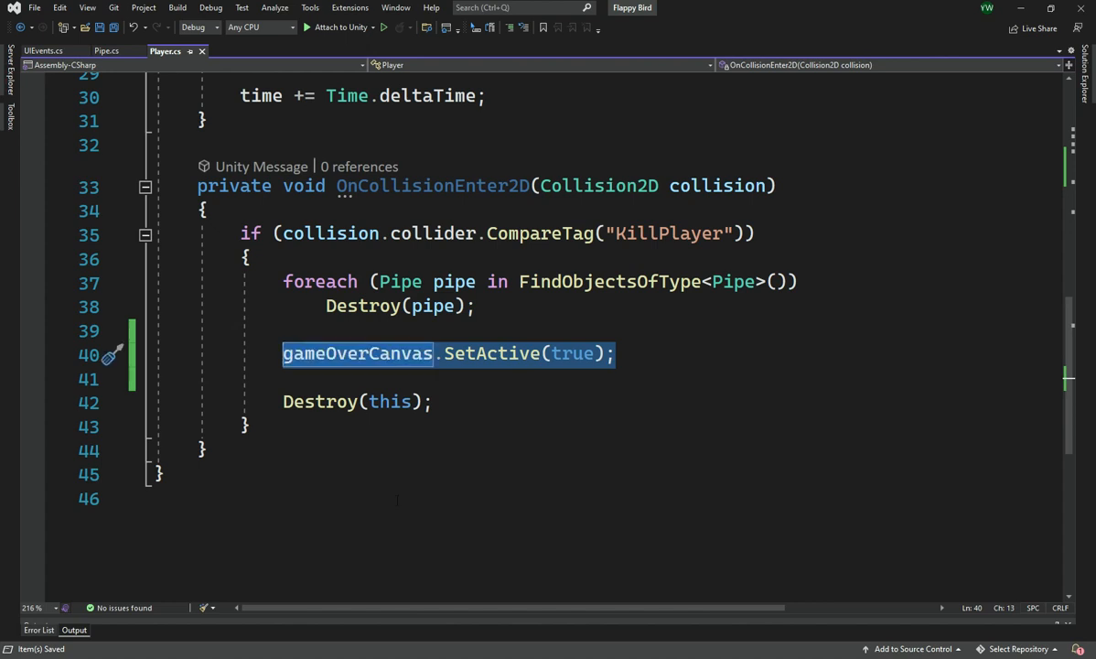
pyautogui.scroll(8, 396, 499)
pyautogui.click(531, 333)
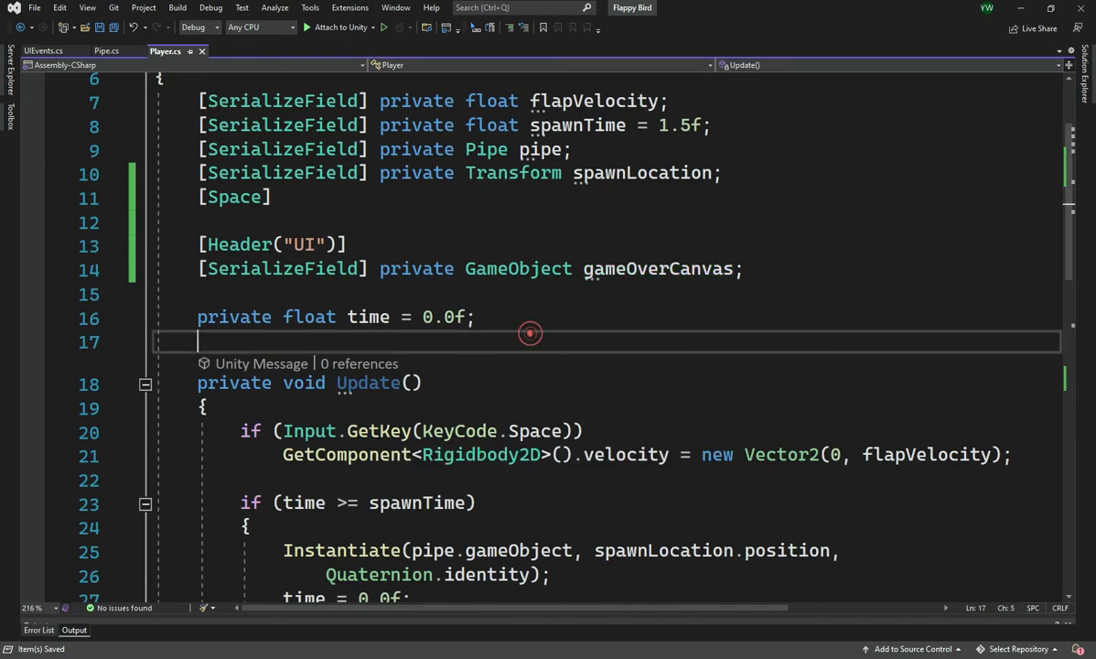
pyautogui.press('Return')
pyautogui.press('Return')
pyautogui.press('Up')
pyautogui.write('Sta')
pyautogui.press('Down')
pyautogui.press('Down')
pyautogui.press('Tab')
pyautogui.hotkey('ctrl', 'v')
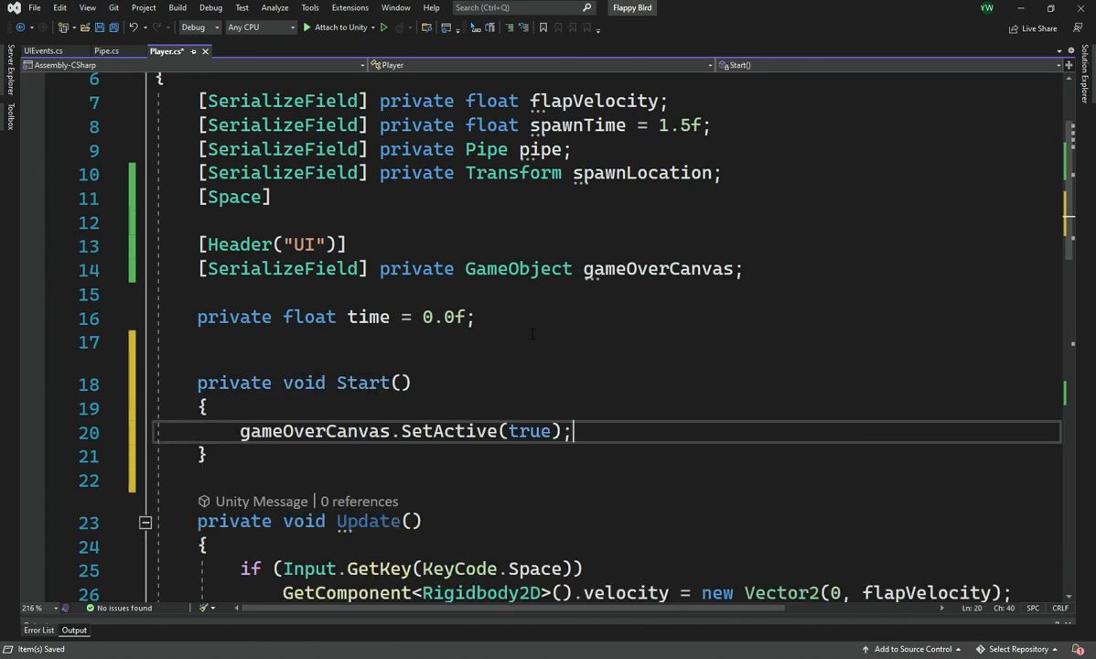
# Change the SetActive argument in the Start method to false and save the script
pyautogui.doubleClick(529, 431)
pyautogui.write('false')
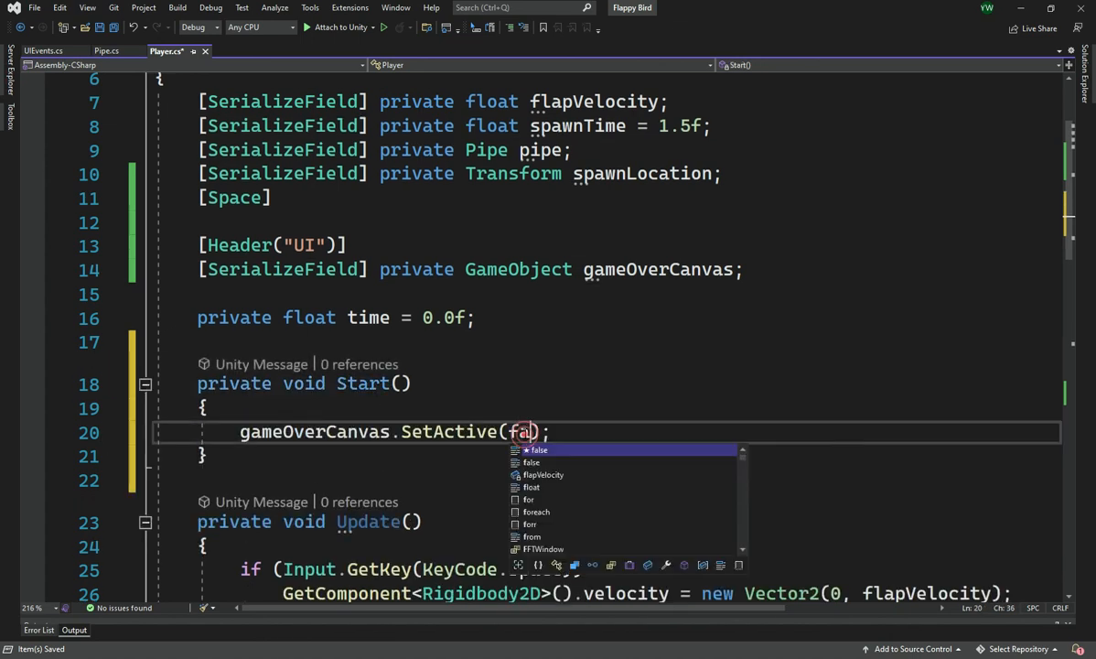
pyautogui.scroll(-3, 456, 320)
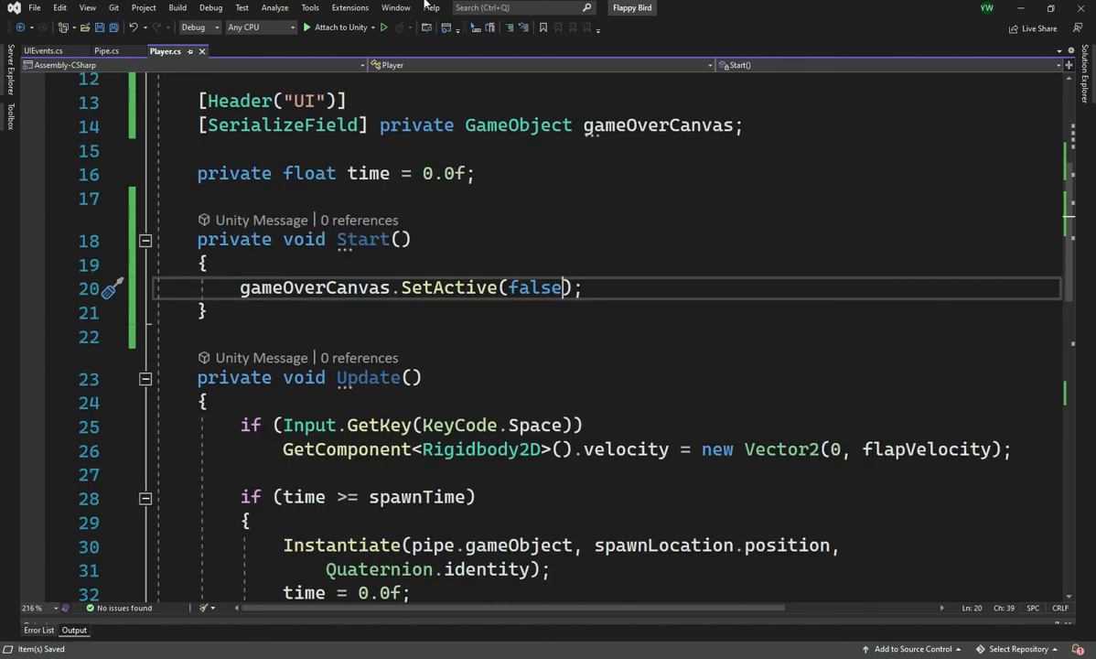
pyautogui.scroll(4, 456, 320)
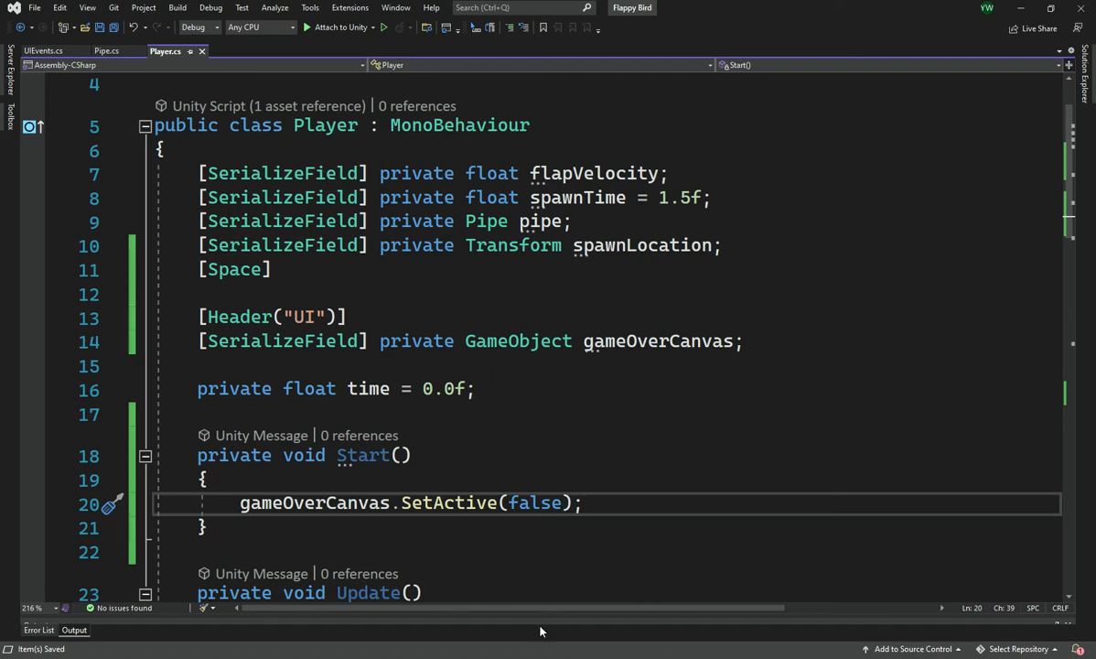
# Switch to Unity and assign the GameOverCanvas object to the Game Over Canvas field of the Player's script component
pyautogui.hotkey('alt', 'Tab')
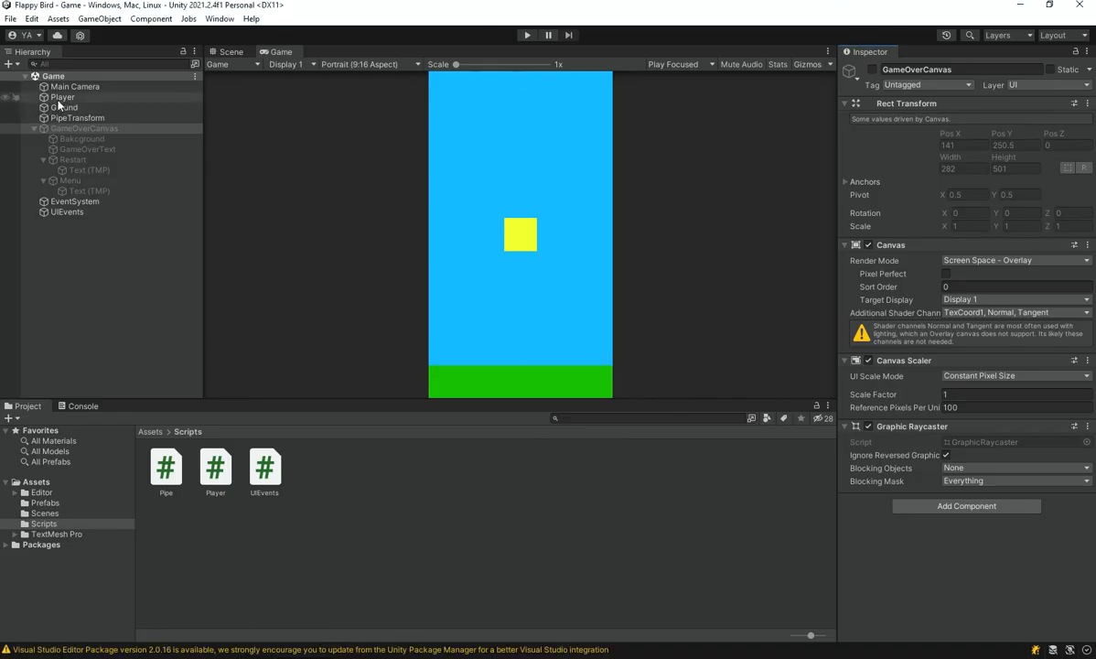
pyautogui.click(60, 98)
pyautogui.scroll(-6, 999, 412)
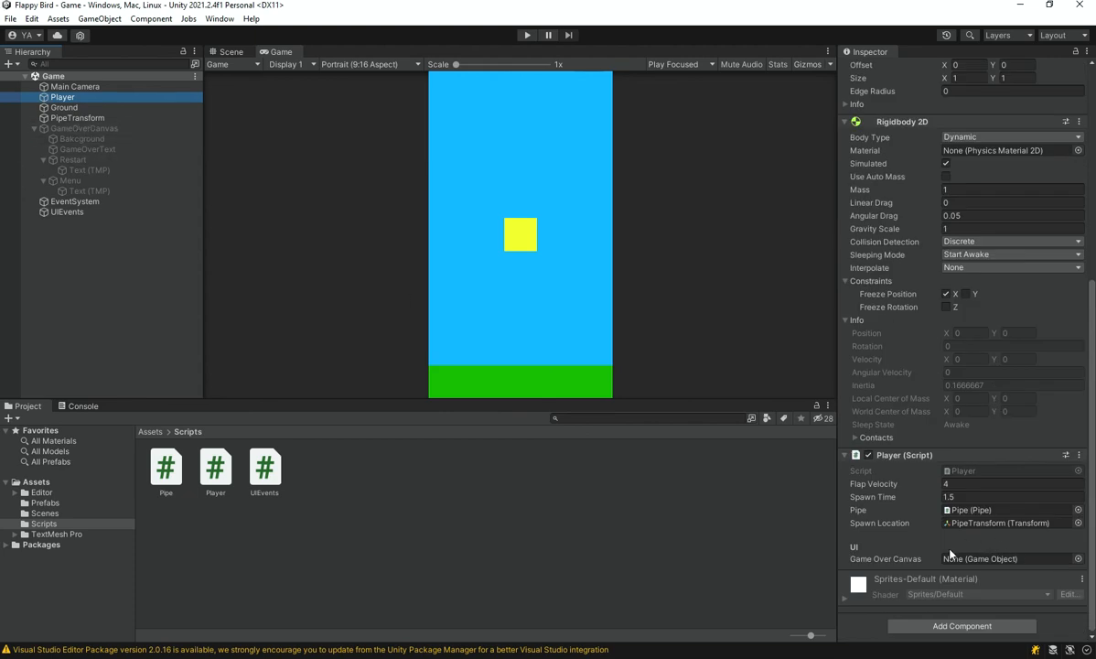
pyautogui.moveTo(102, 126); pyautogui.dragTo(986, 549)
# Run the game and flap the player until it collides, to test the game-over screen
pyautogui.click(527, 35)
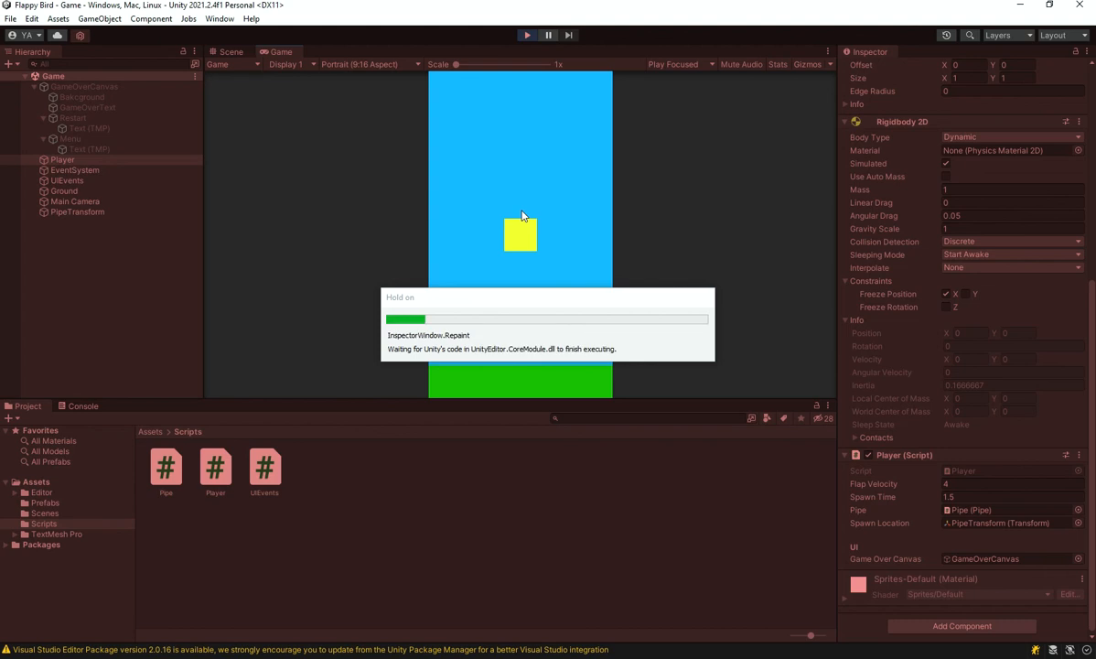
pyautogui.click(521, 216)
pyautogui.click(521, 214)
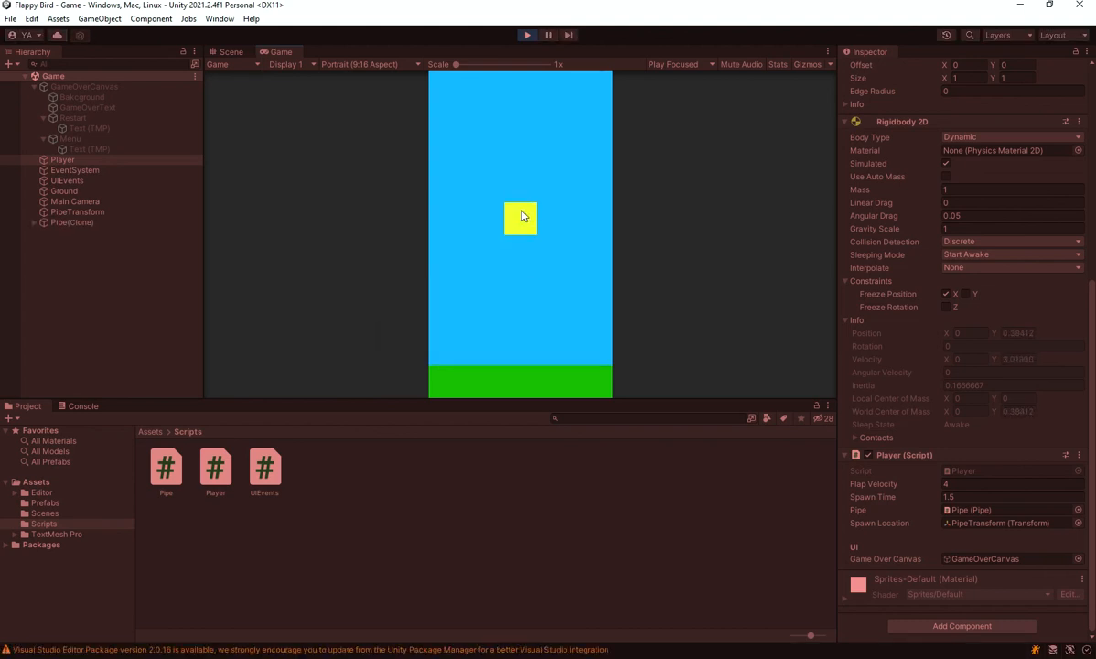
pyautogui.press('space')
pyautogui.press('space')
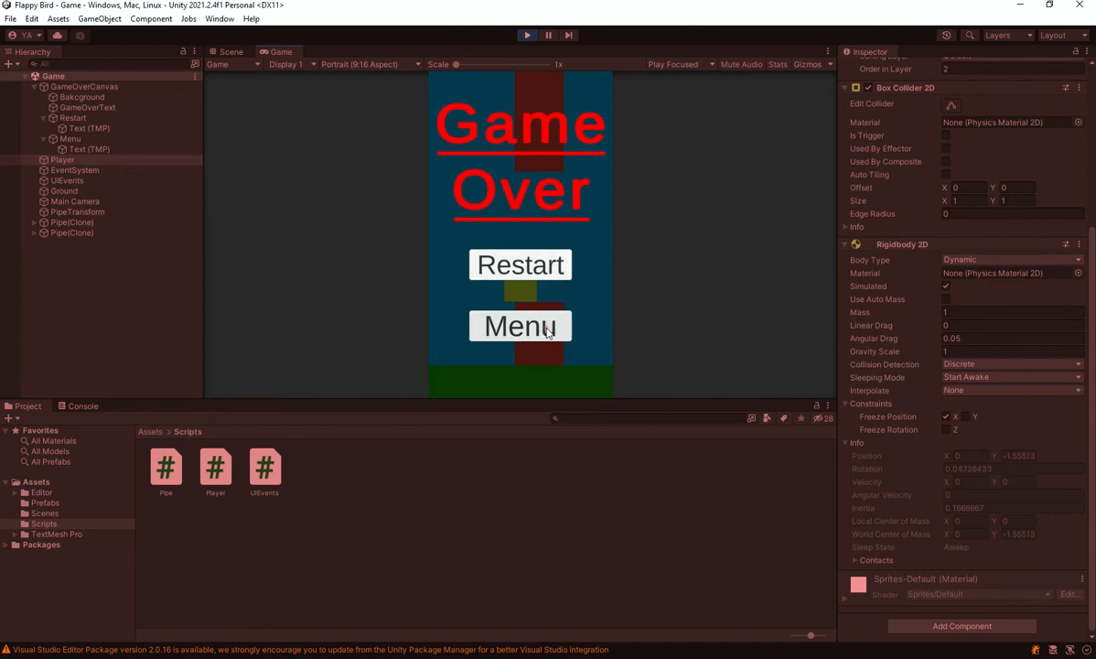
# Restart the game from the game-over screen and flap through pipes until the player collides again
pyautogui.click(556, 264)
pyautogui.press('space')
pyautogui.press('space')
pyautogui.press('space')
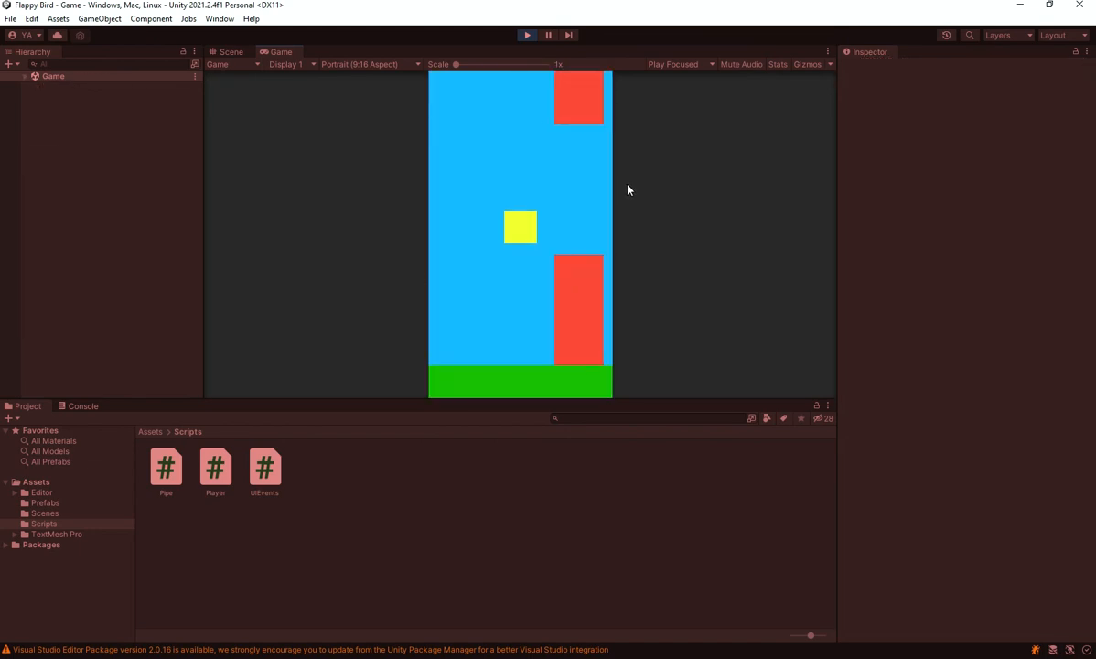
pyautogui.press('space')
pyautogui.press('space')
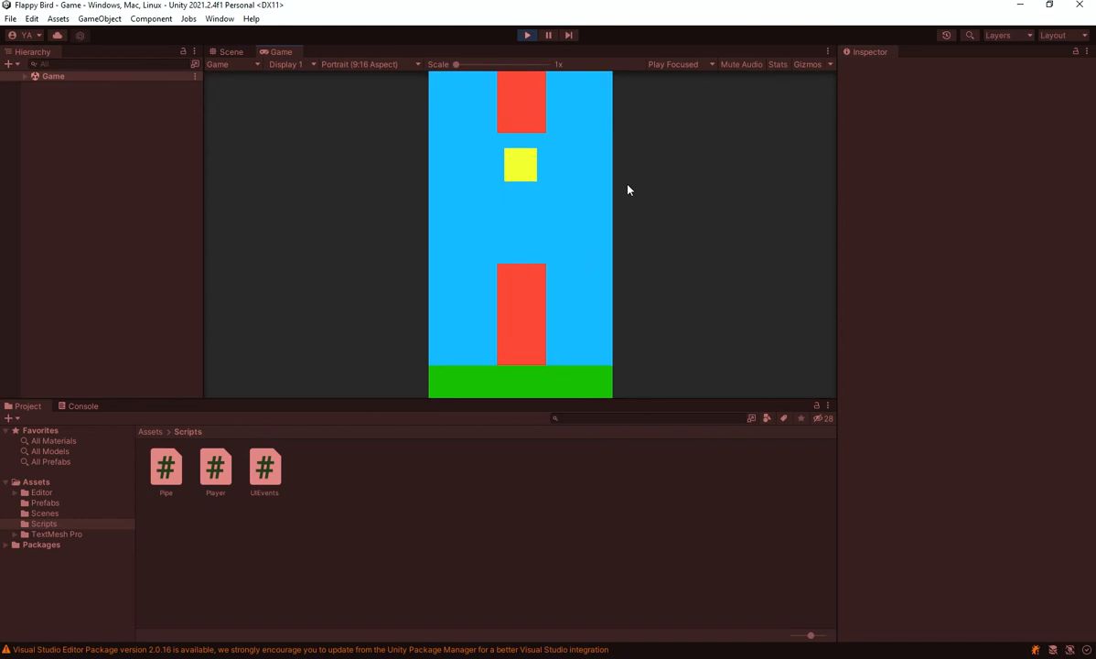
pyautogui.press('space')
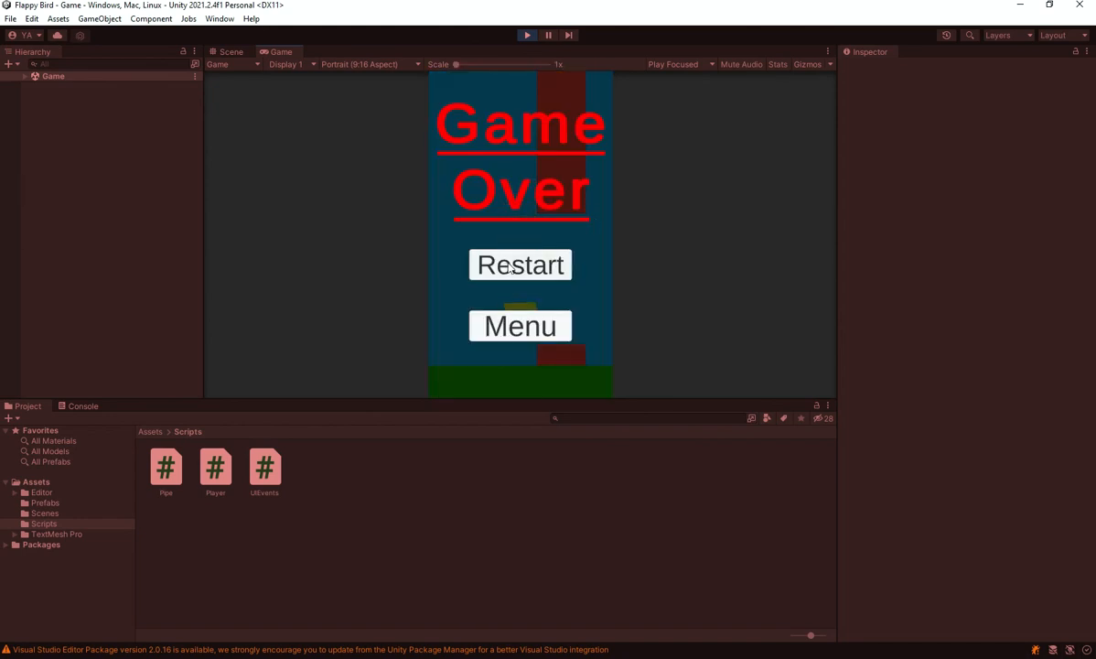